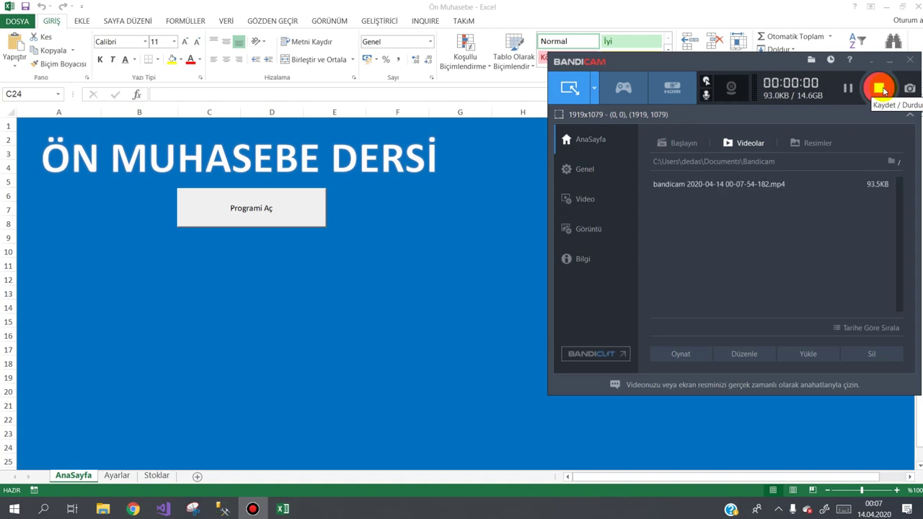
- Test-open the Ön Muhasebe accounting form, close it, then go to GELİŞTİRİCİ
{"action": "left_click", "coordinate": [251, 216]}
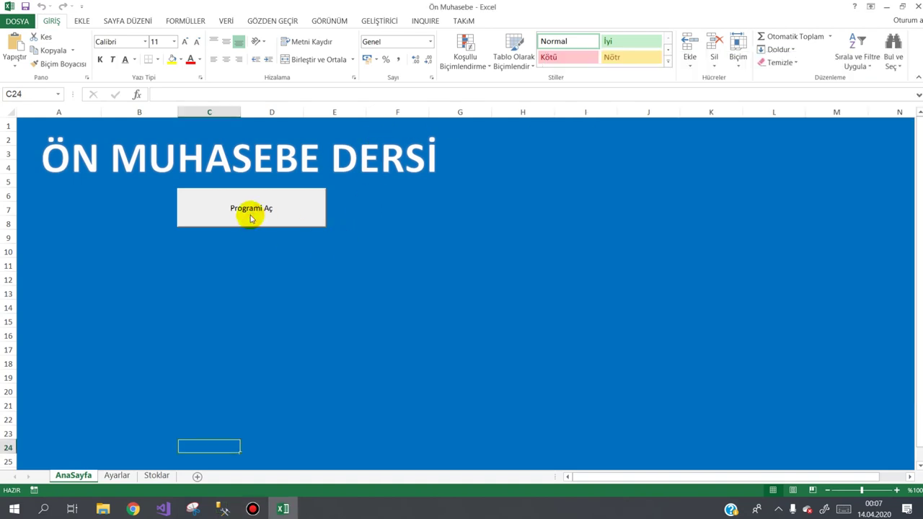
{"action": "left_click", "coordinate": [251, 215]}
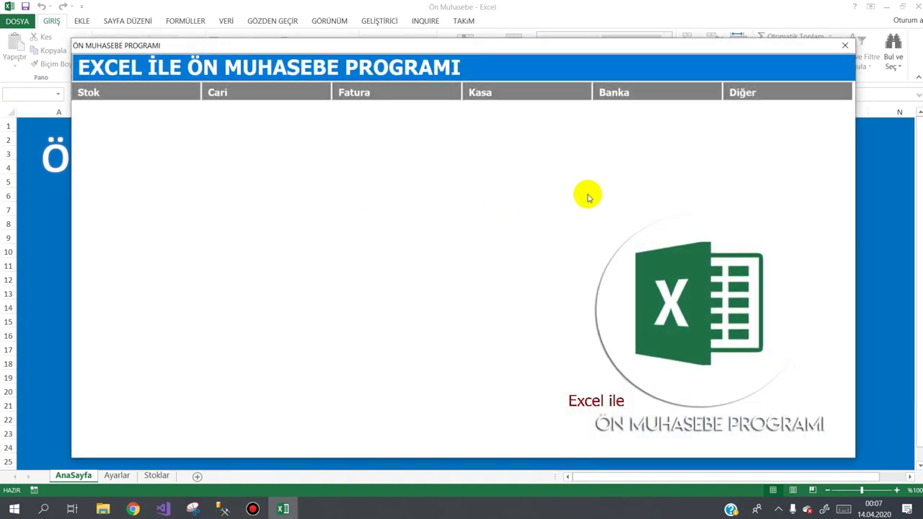
{"action": "mouse_move", "coordinate": [750, 93]}
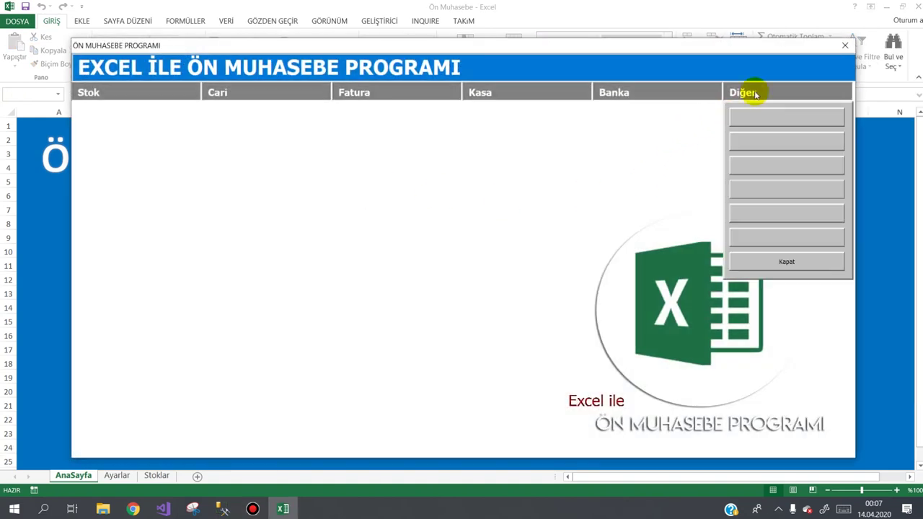
{"action": "left_click", "coordinate": [756, 257]}
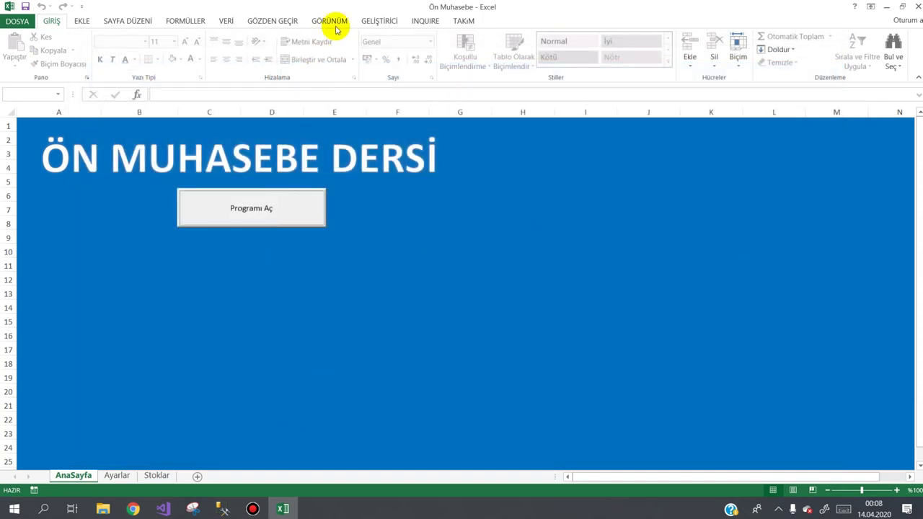
{"action": "left_click", "coordinate": [380, 21]}
- Open frmStokListesi in the VBA designer and move the Toolbox clear of the form
{"action": "left_click", "coordinate": [16, 57]}
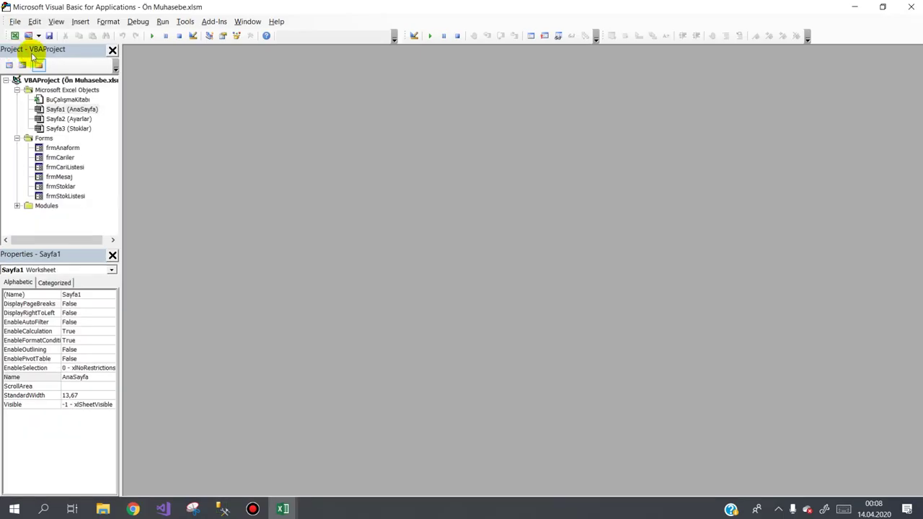
{"action": "double_click", "coordinate": [69, 198]}
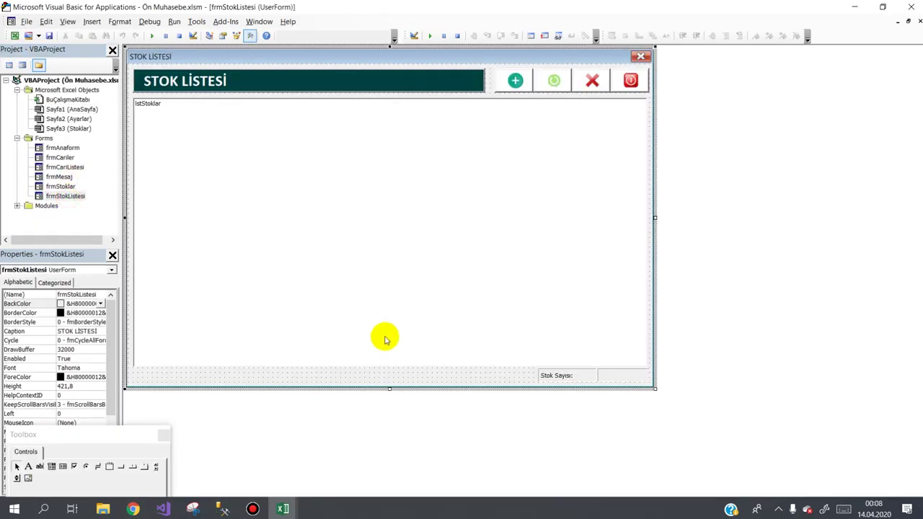
{"action": "left_click", "coordinate": [478, 376]}
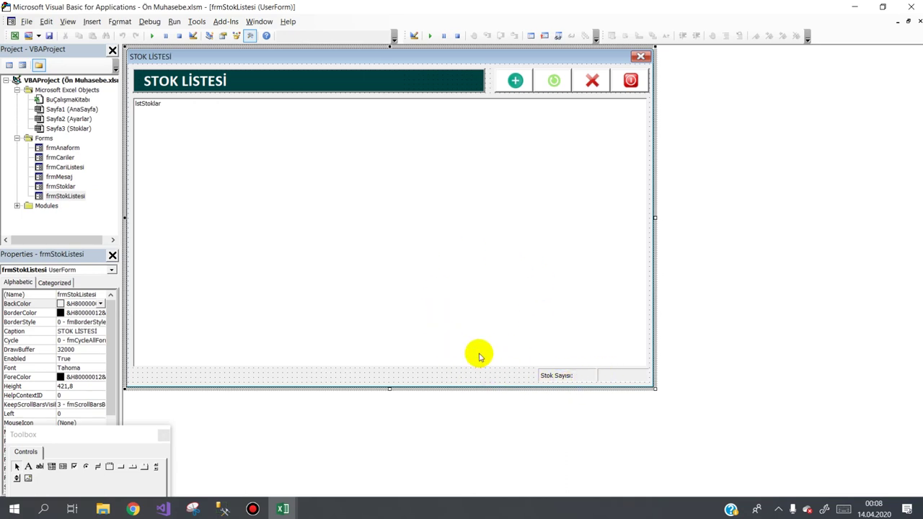
{"action": "left_click_drag", "start_coordinate": [87, 438], "coordinate": [774, 180]}
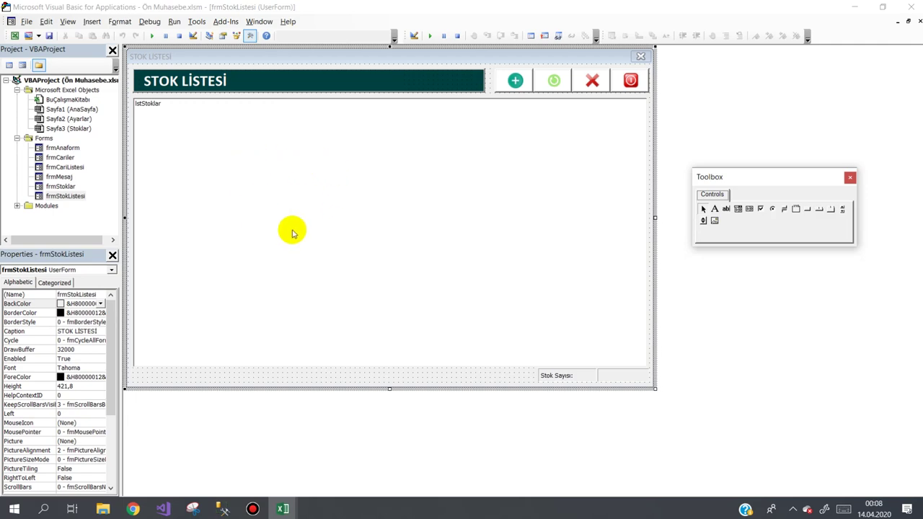
- Delete the lstStoklar list view and draw a ListBox over the form's list area
{"action": "left_click", "coordinate": [316, 187]}
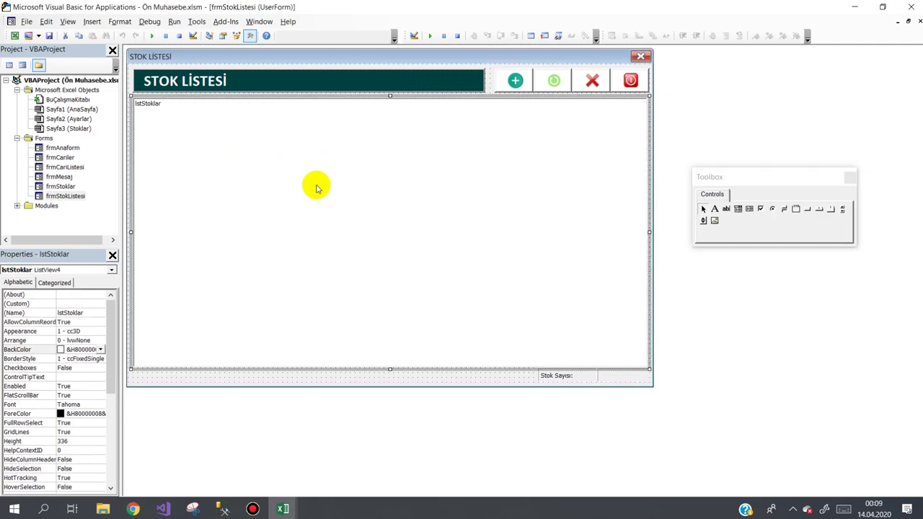
{"action": "key", "text": "Delete"}
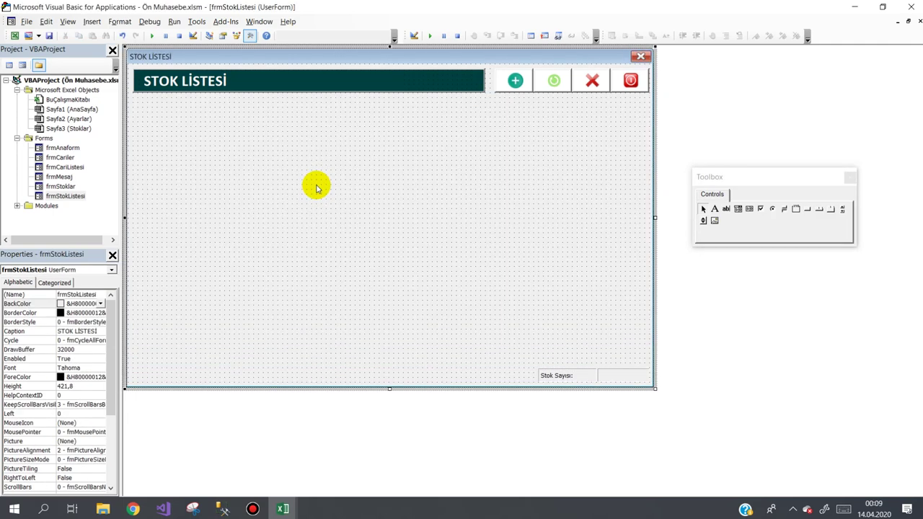
{"action": "left_click", "coordinate": [750, 209]}
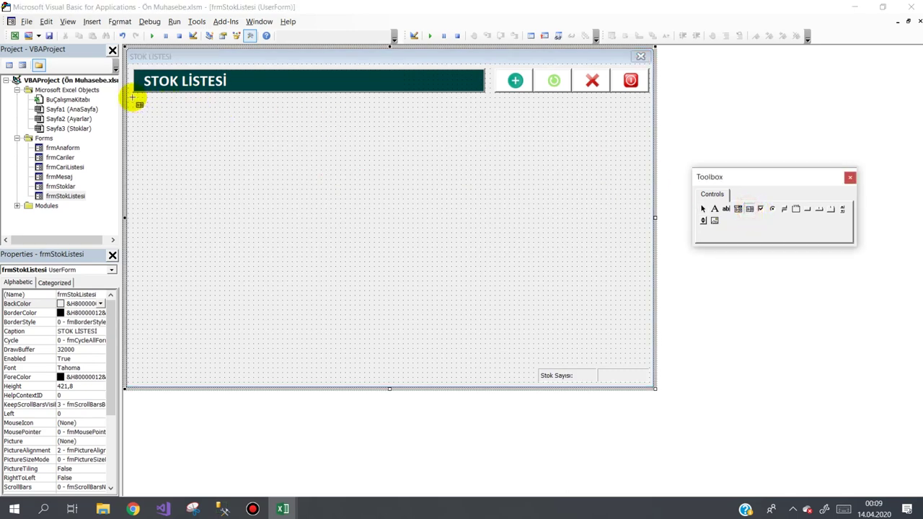
{"action": "mouse_move", "coordinate": [133, 98]}
{"action": "left_mouse_down"}
{"action": "mouse_move", "coordinate": [576, 307]}
{"action": "mouse_move", "coordinate": [650, 363]}
{"action": "left_mouse_up"}
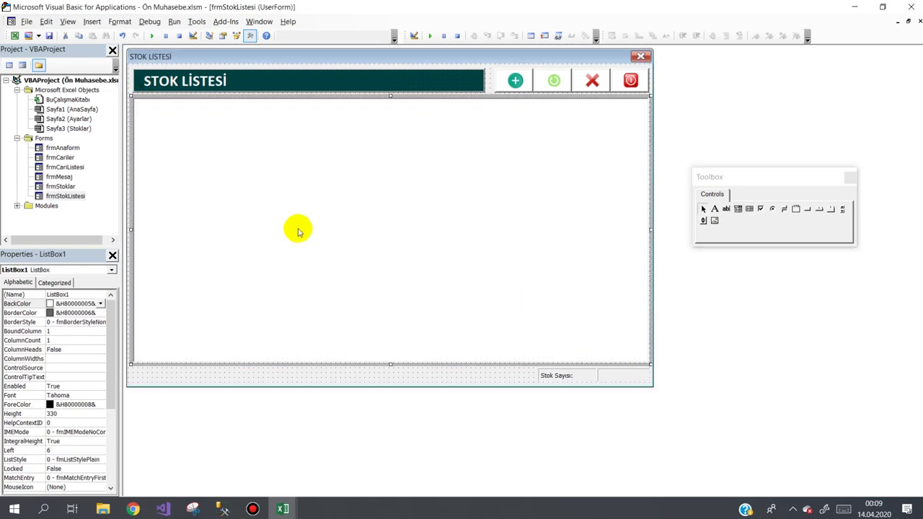
- Rename the new ListBox from ListBox1 to lstStoklar
{"action": "left_click", "coordinate": [35, 295]}
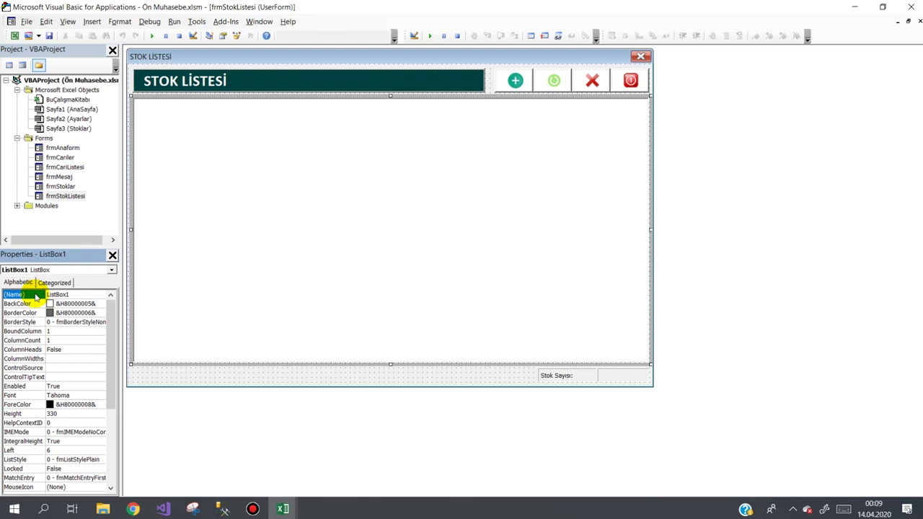
{"action": "key", "text": "BackSpace"}
{"action": "type", "text": "lstStoklar"}
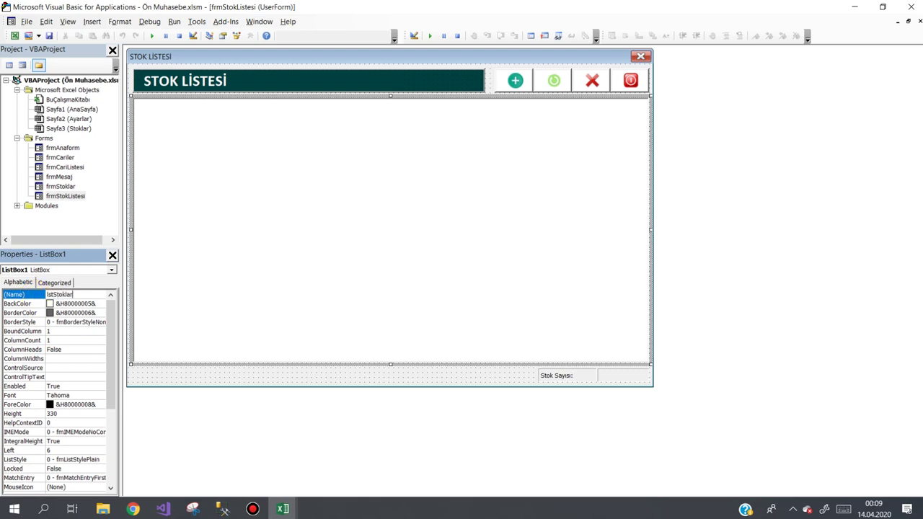
{"action": "left_click", "coordinate": [35, 295]}
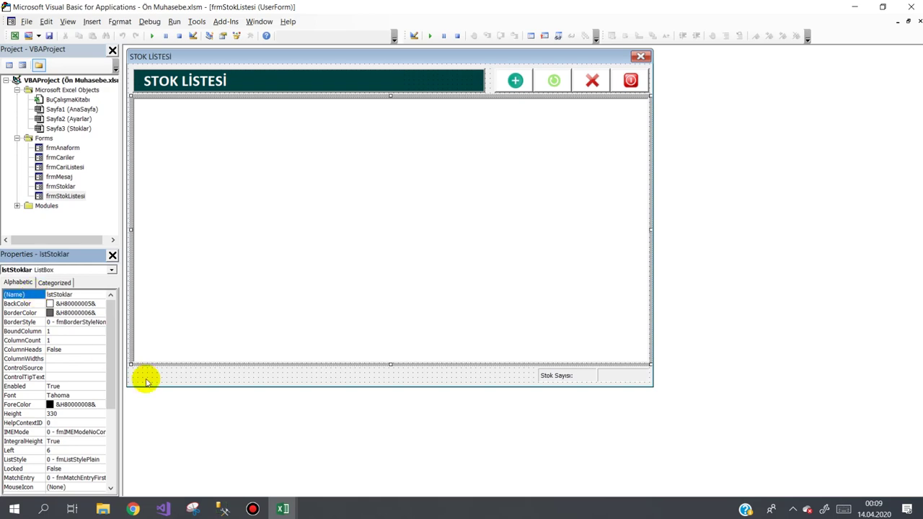
{"action": "left_click", "coordinate": [207, 381]}
- In UserForm_Initialize, comment out the StokSayisiGoster and StokListele calls and add blank lines above
{"action": "key", "text": "F7"}
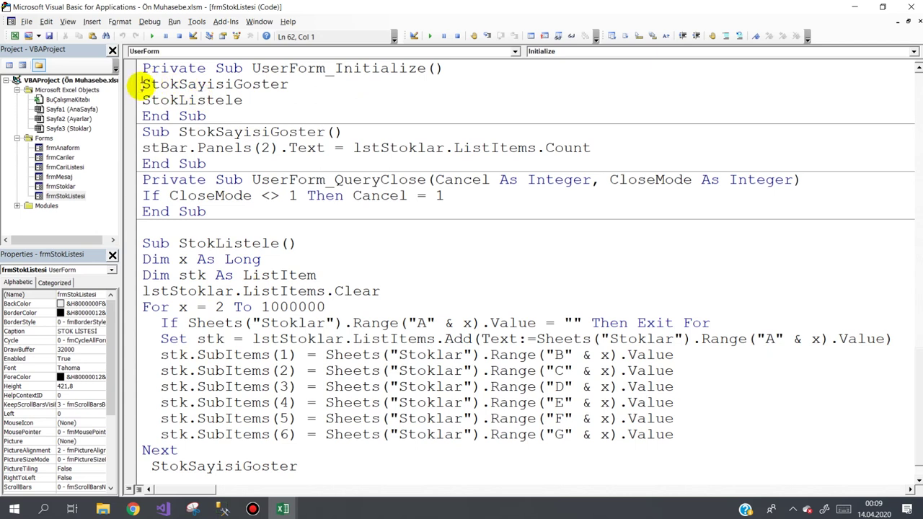
{"action": "left_click_drag", "start_coordinate": [143, 86], "coordinate": [349, 89]}
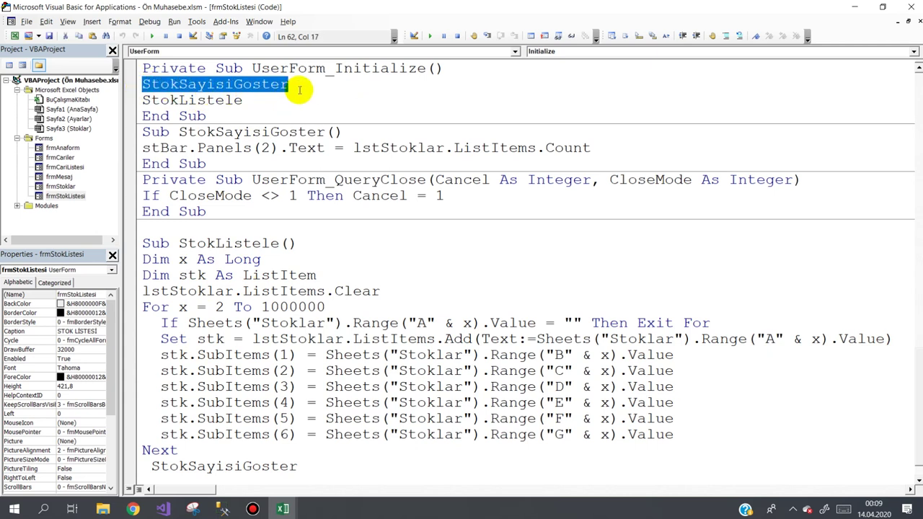
{"action": "left_click", "coordinate": [349, 89]}
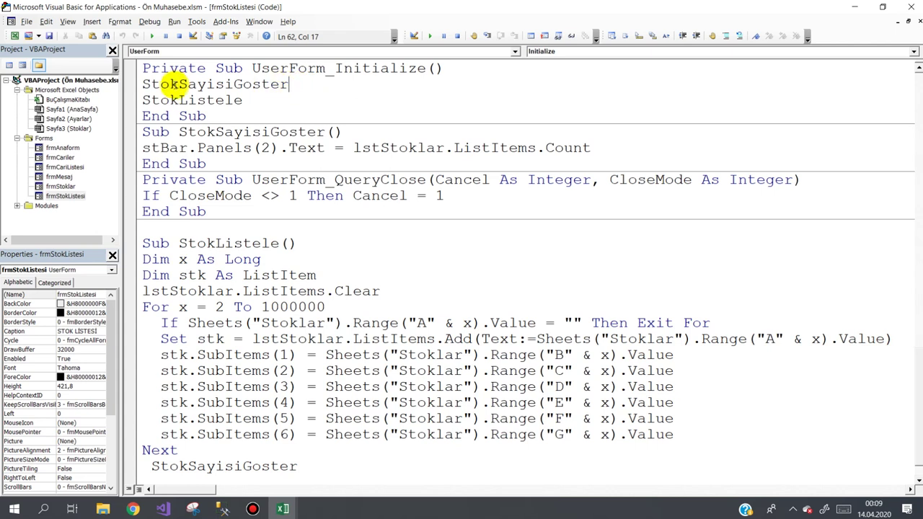
{"action": "left_click", "coordinate": [143, 83]}
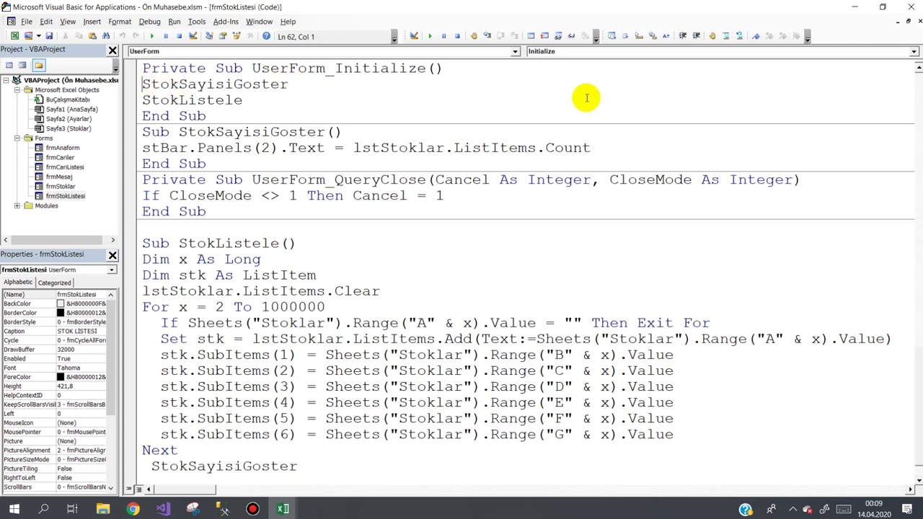
{"action": "type", "text": "'"}
{"action": "left_click", "coordinate": [143, 84]}
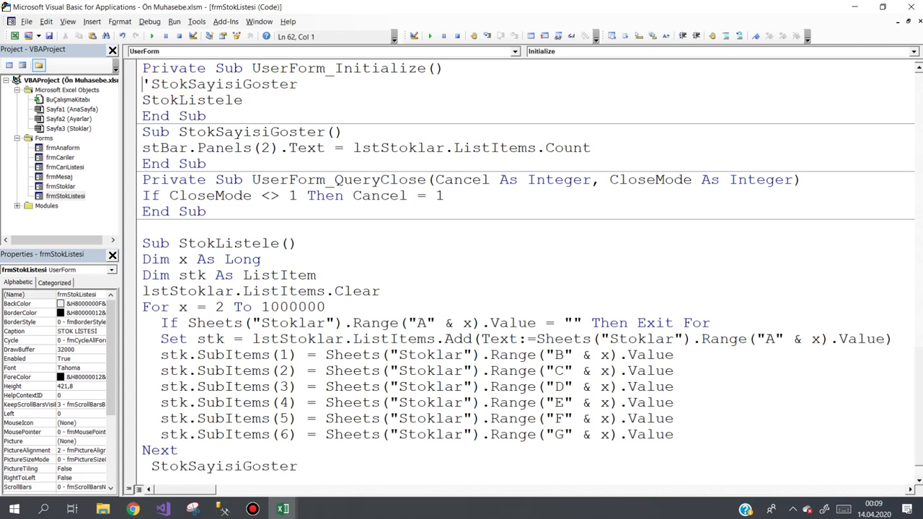
{"action": "left_click", "coordinate": [143, 99]}
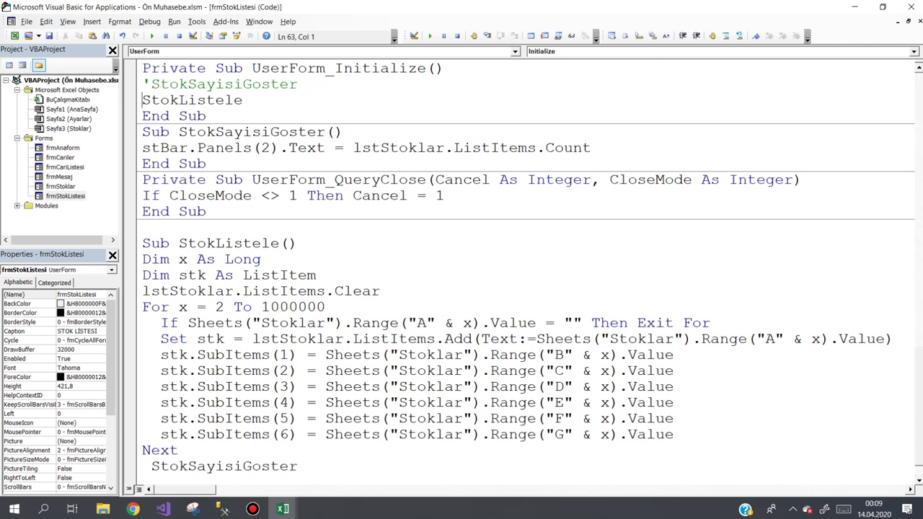
{"action": "type", "text": "'"}
{"action": "key", "text": "Up"}
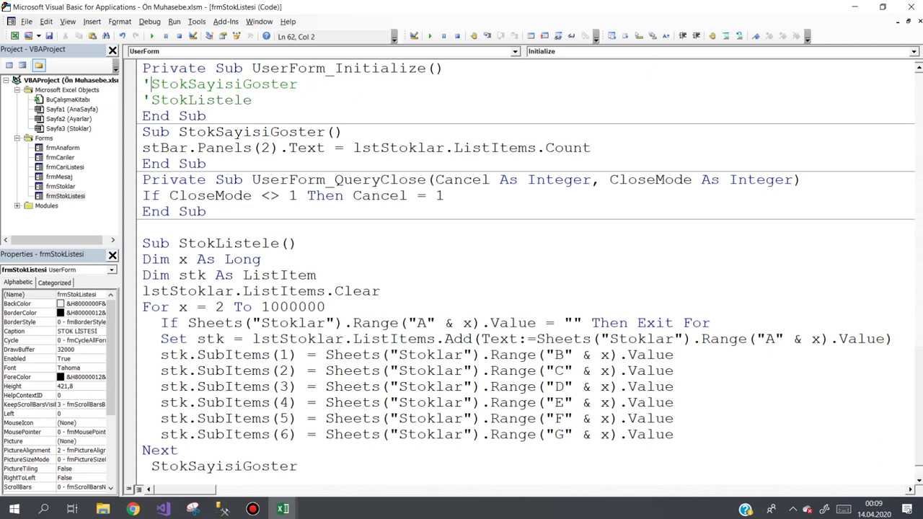
{"action": "key", "text": "Home"}
{"action": "key", "text": "Return"}
{"action": "key", "text": "Return"}
{"action": "key", "text": "Return"}
{"action": "key", "text": "Return"}
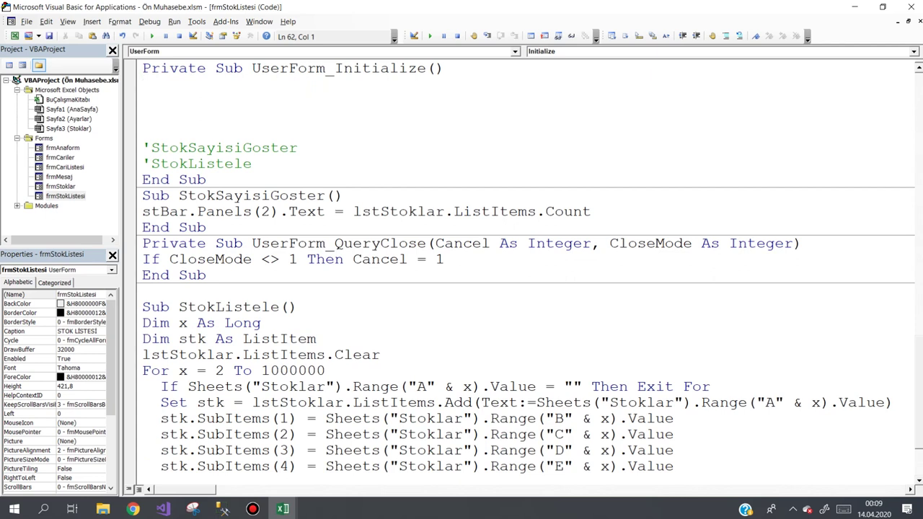
- Uncomment the StokListele call and select the old loop code inside StokListele
{"action": "left_click", "coordinate": [142, 163]}
{"action": "key", "text": "Delete"}
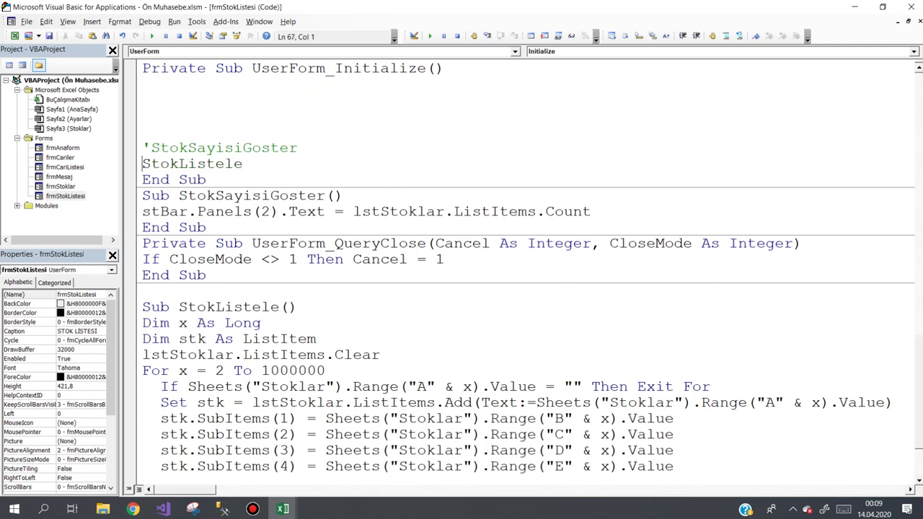
{"action": "key", "text": "Down"}
{"action": "key", "text": "Down"}
{"action": "key", "text": "Down"}
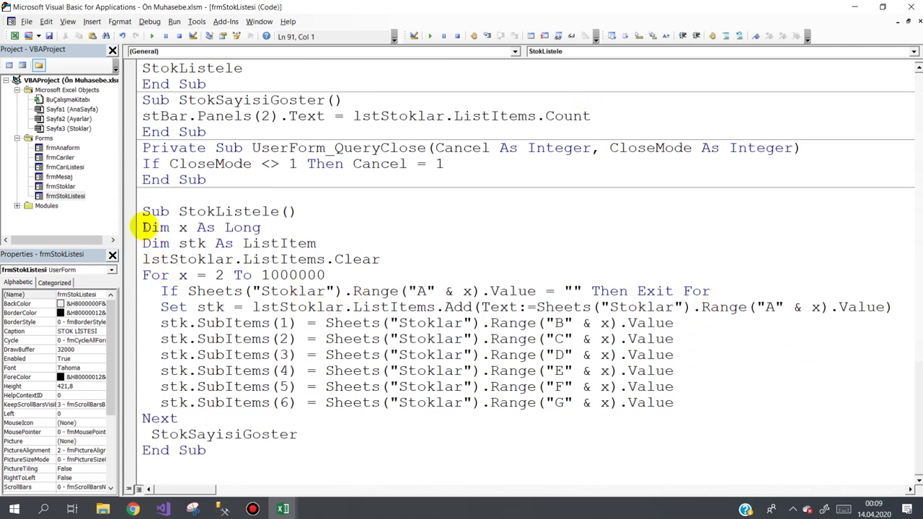
{"action": "left_click_drag", "start_coordinate": [142, 227], "coordinate": [313, 431]}
- Delete StokListele's old list-filling code, leaving blank lines in the routine
{"action": "key", "text": "Delete"}
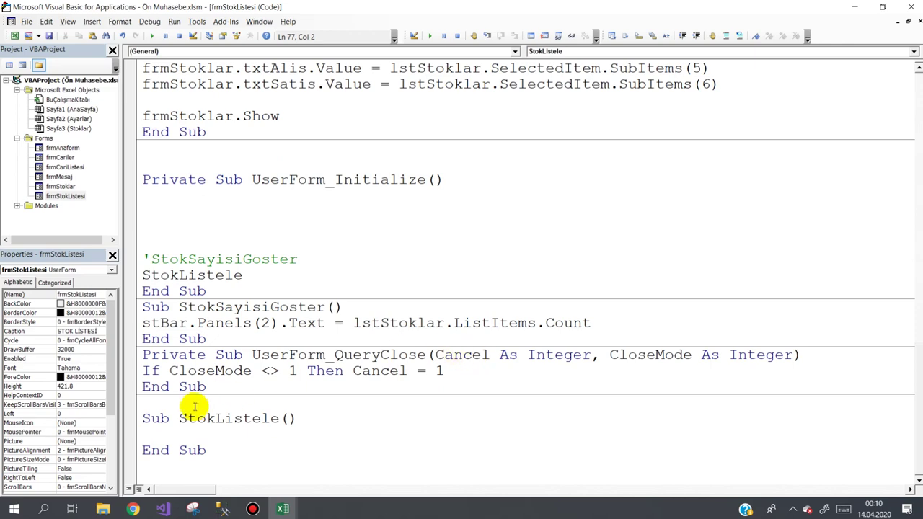
{"action": "key", "text": "Return"}
{"action": "key", "text": "Return"}
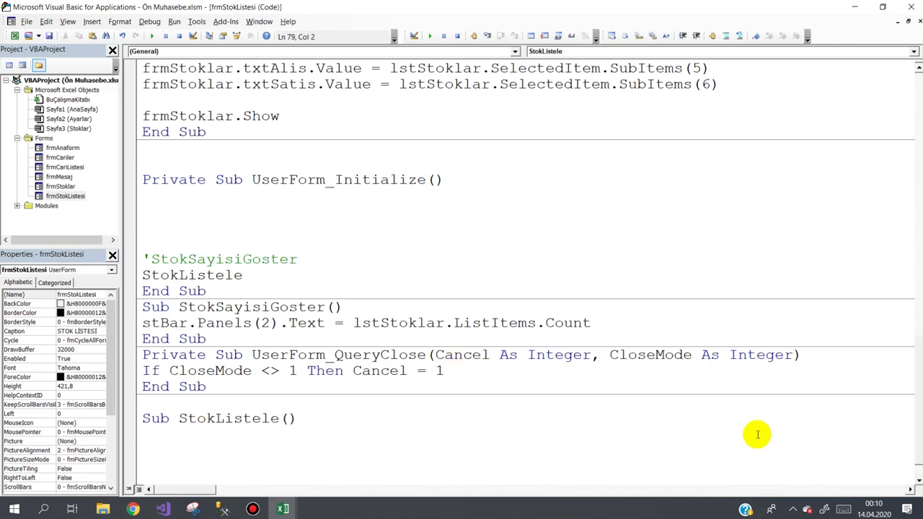
{"action": "scroll", "coordinate": [438, 472], "scroll_direction": "up", "scroll_amount": 1}
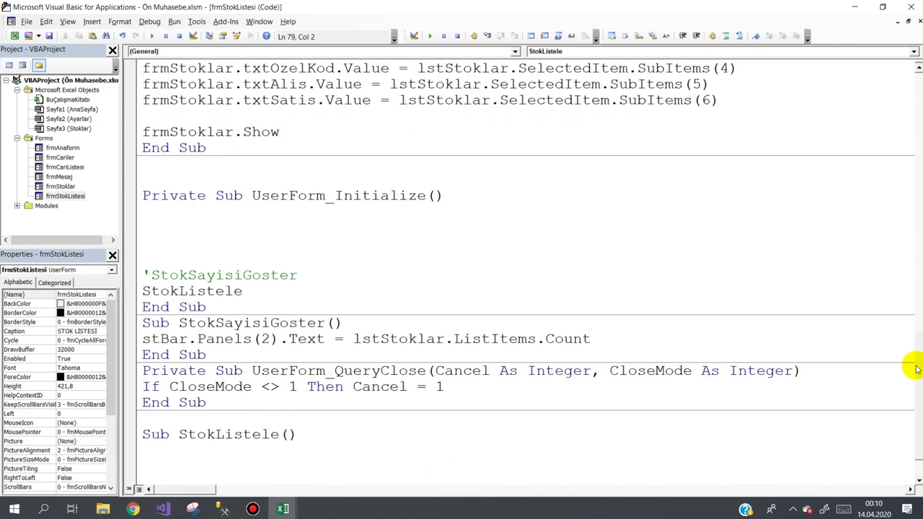
{"action": "scroll", "coordinate": [473, 421], "scroll_direction": "down", "scroll_amount": 1}
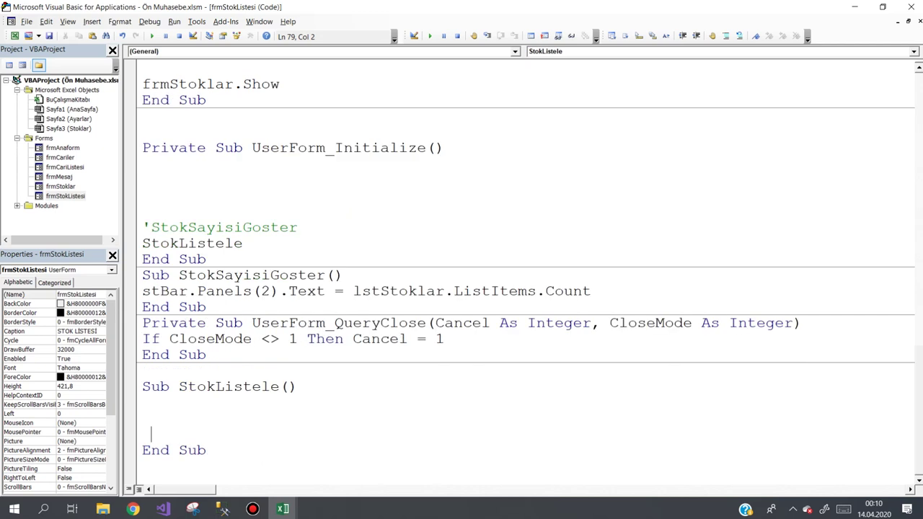
- Add the line Dim ss As Long ' ss satır sayısı to StokListele
{"action": "left_click", "coordinate": [150, 401]}
{"action": "key", "text": "BackSpace"}
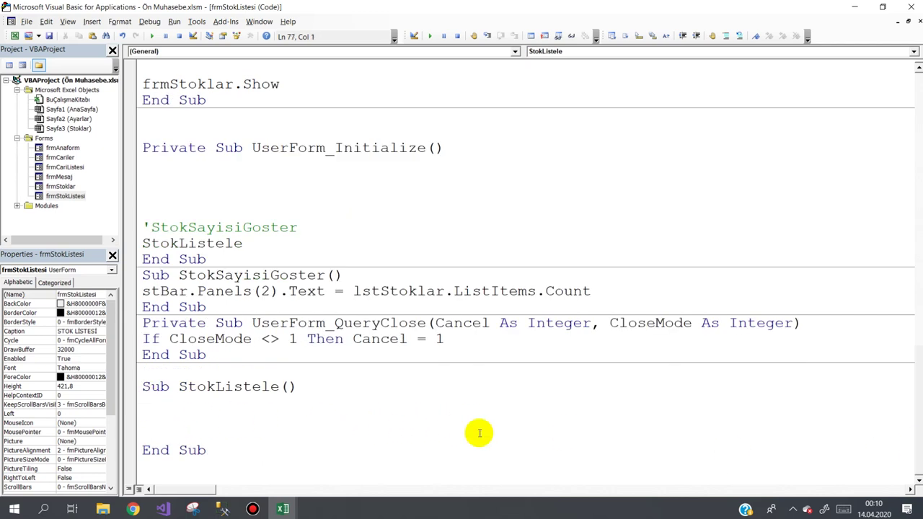
{"action": "type", "text": "dim s"}
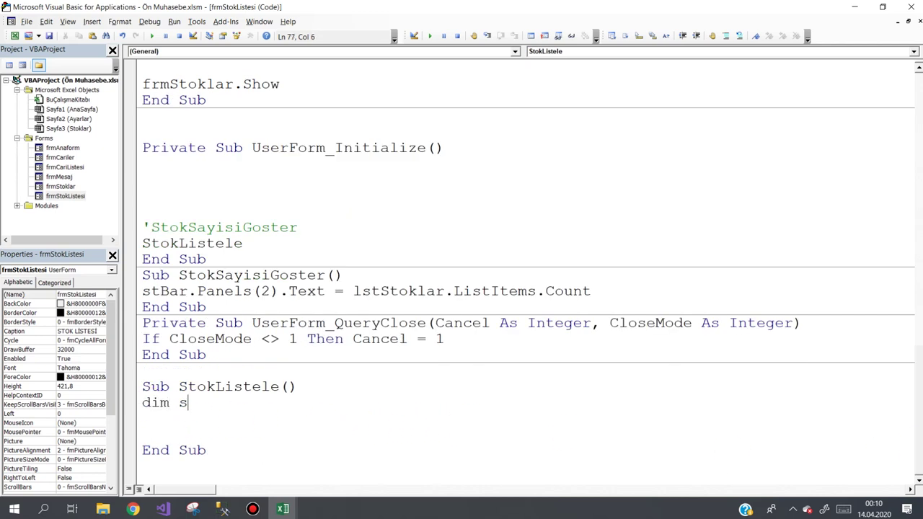
{"action": "type", "text": "s as "}
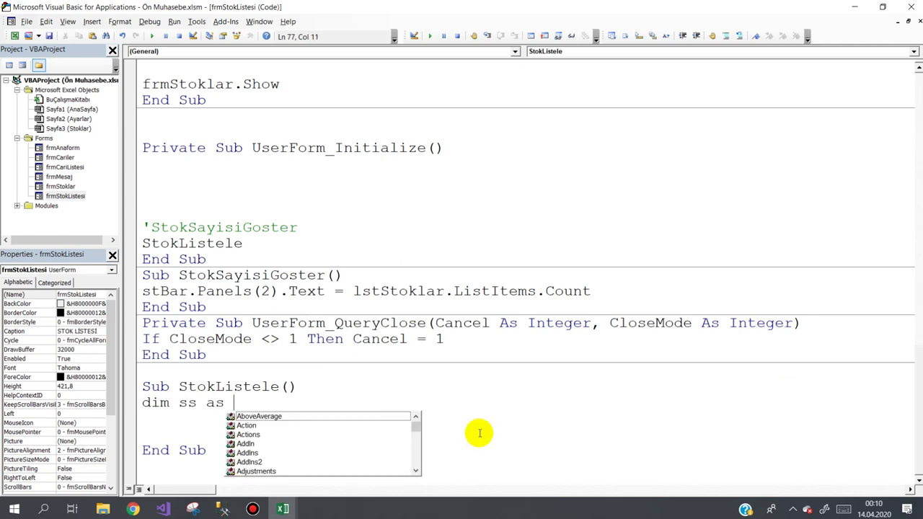
{"action": "type", "text": "lo   "}
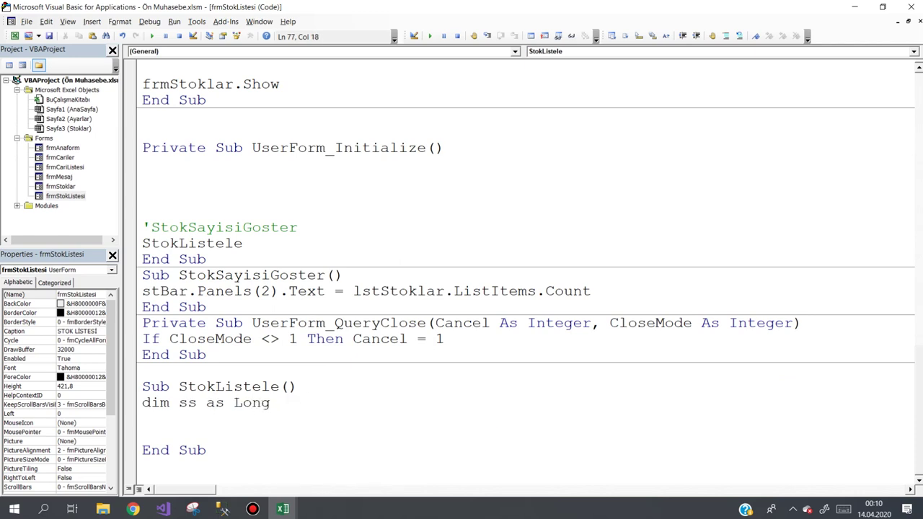
{"action": "type", "text": "' sss"}
{"action": "key", "text": "BackSpace"}
{"action": "key", "text": "BackSpace"}
{"action": "type", "text": "satır s"}
{"action": "type", "text": "ayısı"}
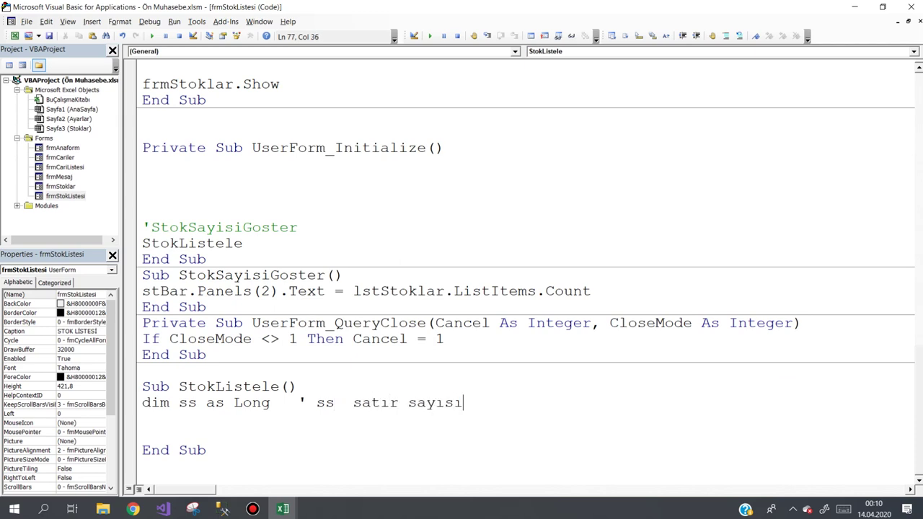
{"action": "key", "text": "Return"}
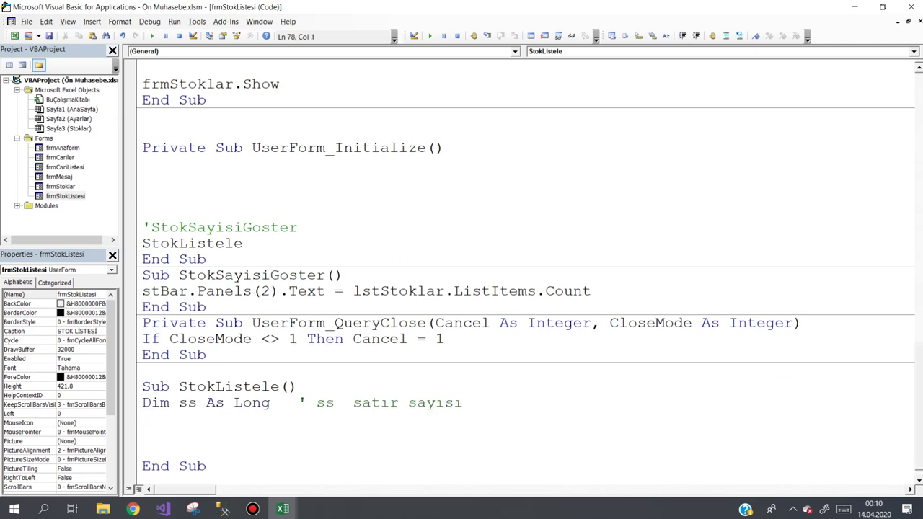
{"action": "type", "text": "ss"}
{"action": "type", "text": "="}
{"action": "key", "text": "BackSpace"}
{"action": "key", "text": "BackSpace"}
{"action": "key", "text": "BackSpace"}
- Insert Dim sayfa As Worksheet directly under the Sub StokListele() header
{"action": "left_click", "coordinate": [252, 509]}
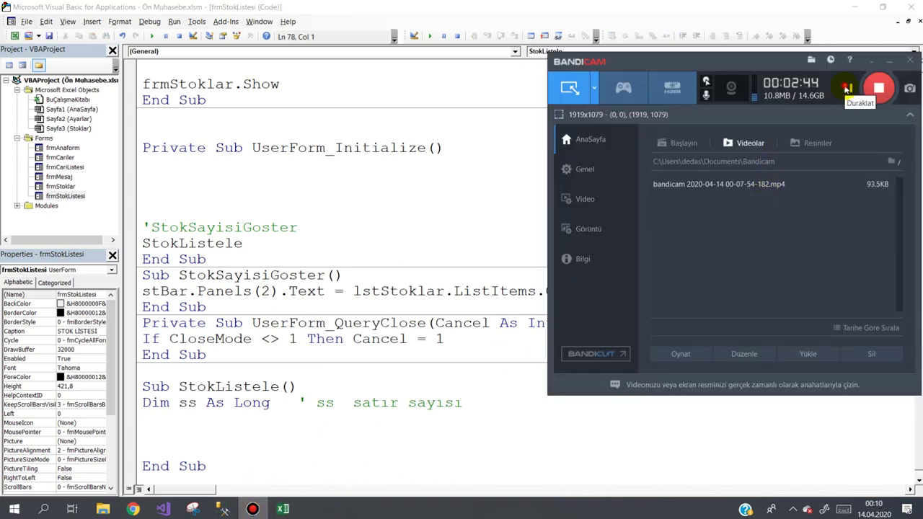
{"action": "left_click", "coordinate": [318, 388]}
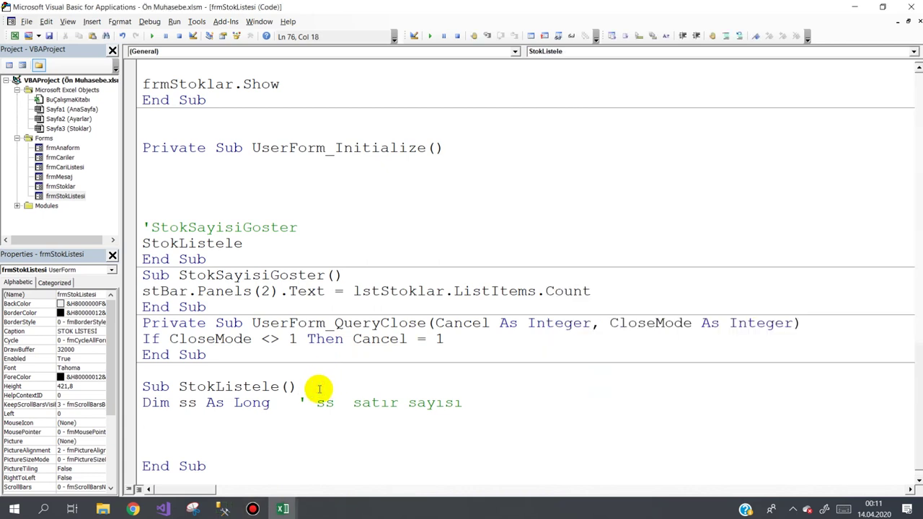
{"action": "key", "text": "Return"}
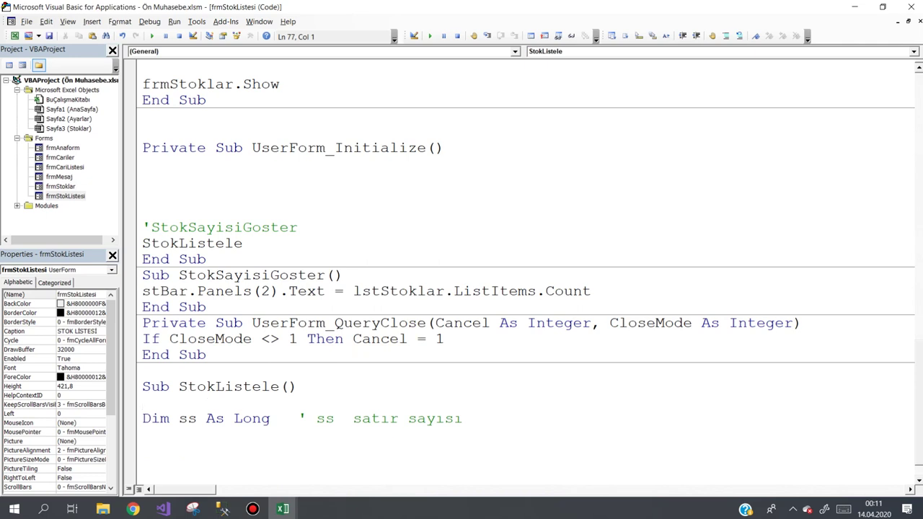
{"action": "type", "text": "dim "}
{"action": "type", "text": "sayfd"}
{"action": "key", "text": "BackSpace"}
{"action": "key", "text": "BackSpace"}
{"action": "type", "text": "fa"}
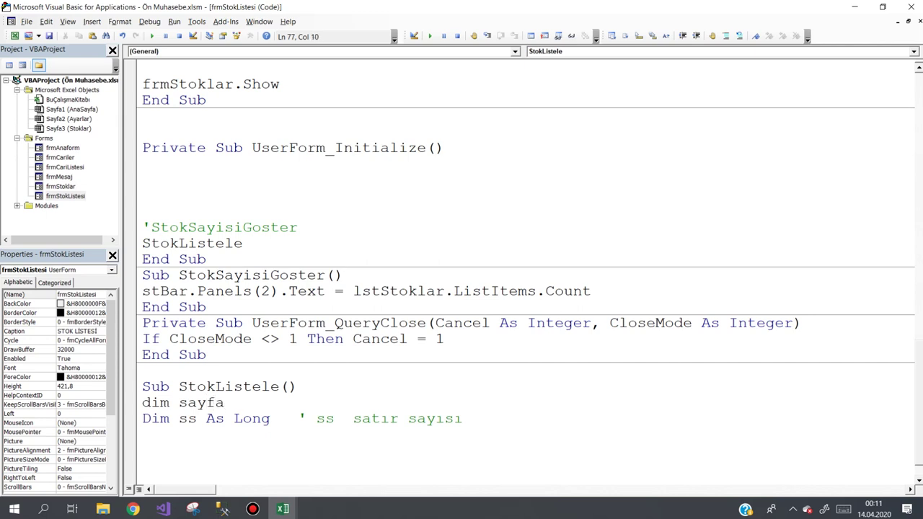
{"action": "type", "text": " as wor"}
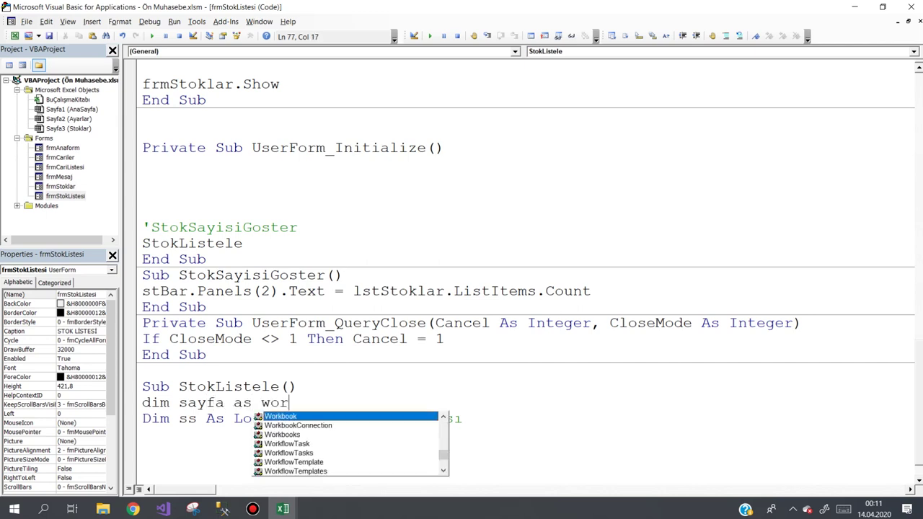
{"action": "type", "text": "s"}
{"action": "key", "text": "BackSpace"}
{"action": "type", "text": "ksheet"}
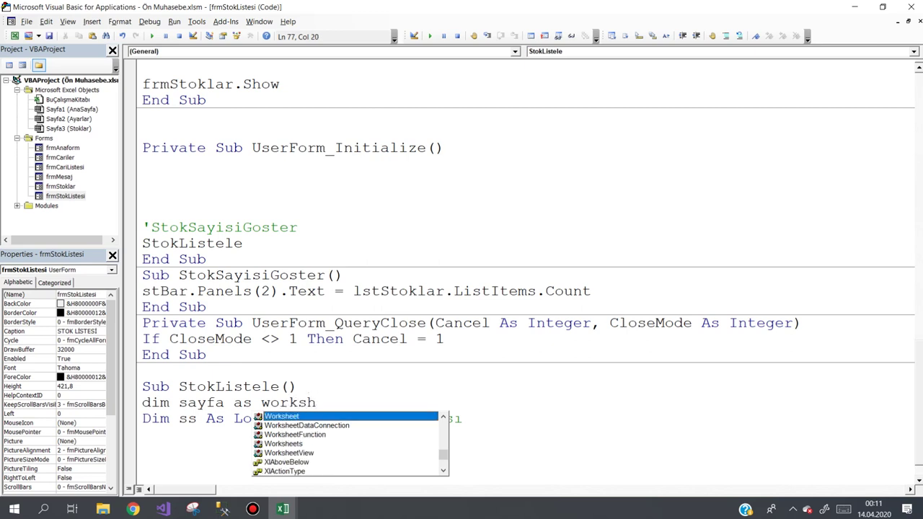
{"action": "key", "text": "Down"}
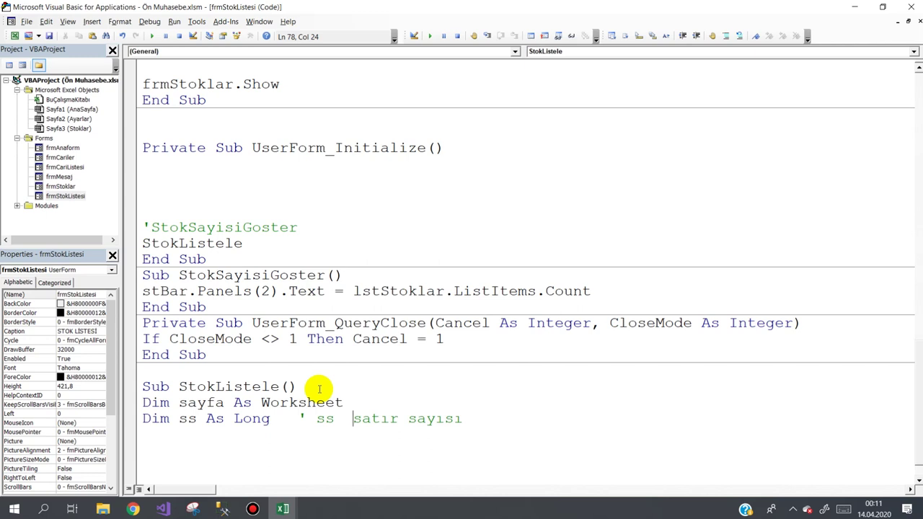
- Add Set sayfa = Sheets("Stoklar") below the declarations
{"action": "key", "text": "End"}
{"action": "key", "text": "Return"}
{"action": "type", "text": "set"}
{"action": "type", "text": "yf"}
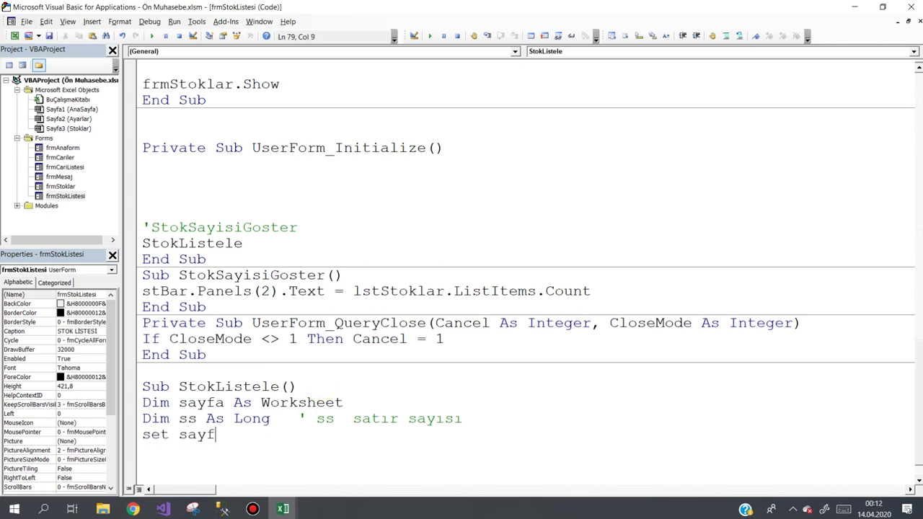
{"action": "type", "text": "a=she"}
{"action": "key", "text": "ctrl+space"}
{"action": "key", "text": "Tab"}
{"action": "type", "text": "("}
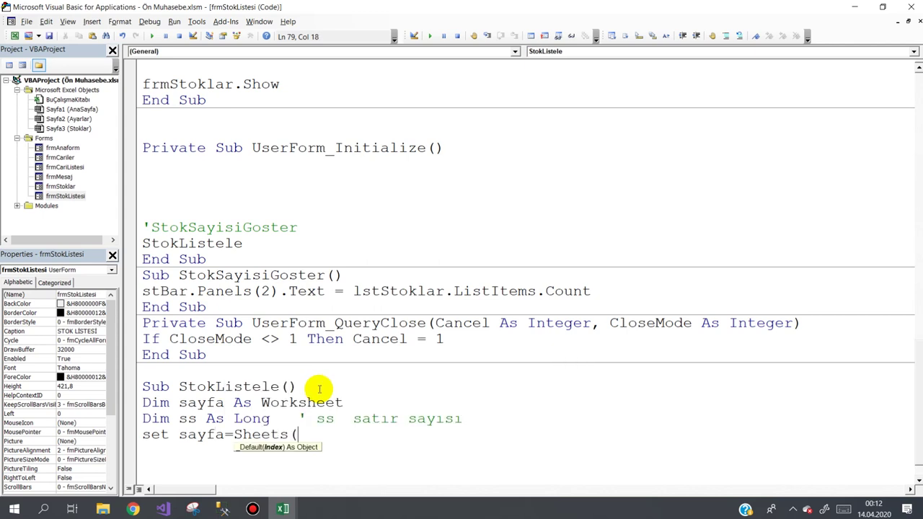
{"action": "type", "text": "\"Stok"}
{"action": "type", "text": "lar\")"}
{"action": "key", "text": "Return"}
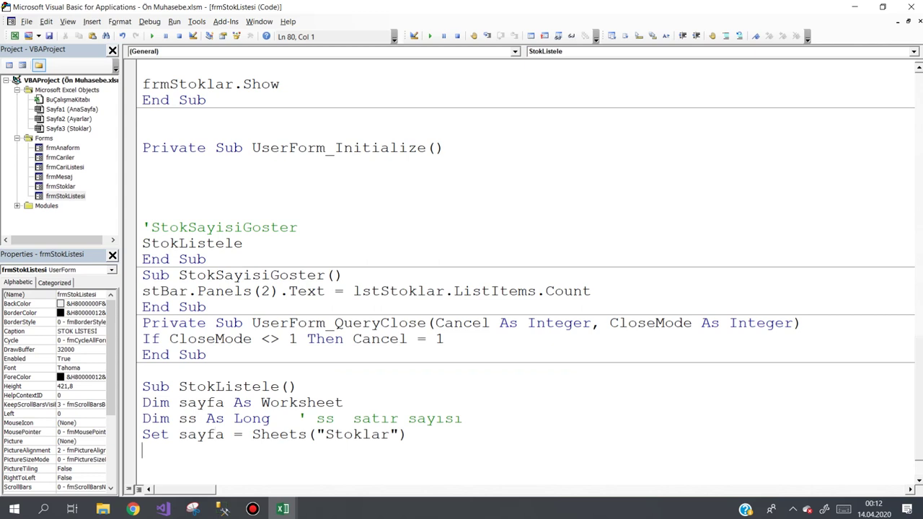
{"action": "key", "text": "Return"}
{"action": "key", "text": "Return"}
{"action": "key", "text": "Return"}
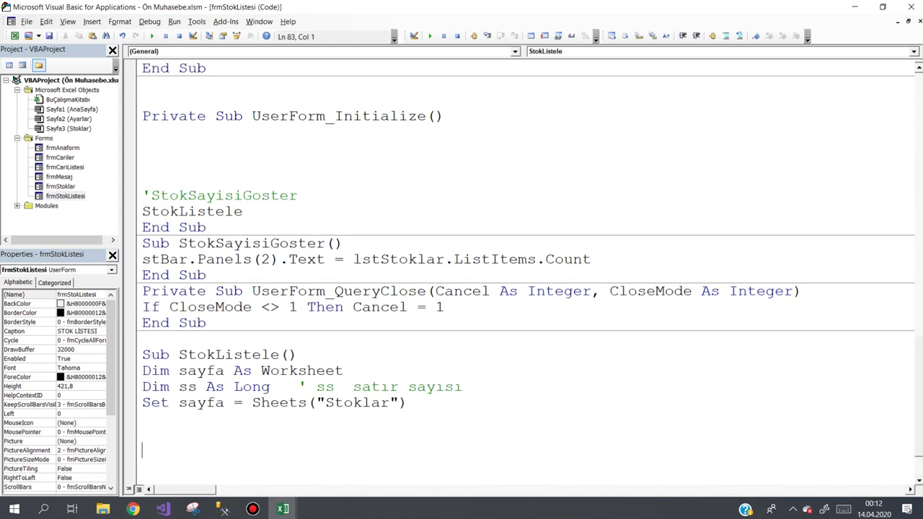
- Add the line lstStoklar.ColumnCount = 8, using IntelliSense for the name and property
{"action": "left_click", "coordinate": [143, 418]}
{"action": "left_click", "coordinate": [143, 434]}
{"action": "type", "text": "lst"}
{"action": "type", "text": "st"}
{"action": "key", "text": "ctrl+space"}
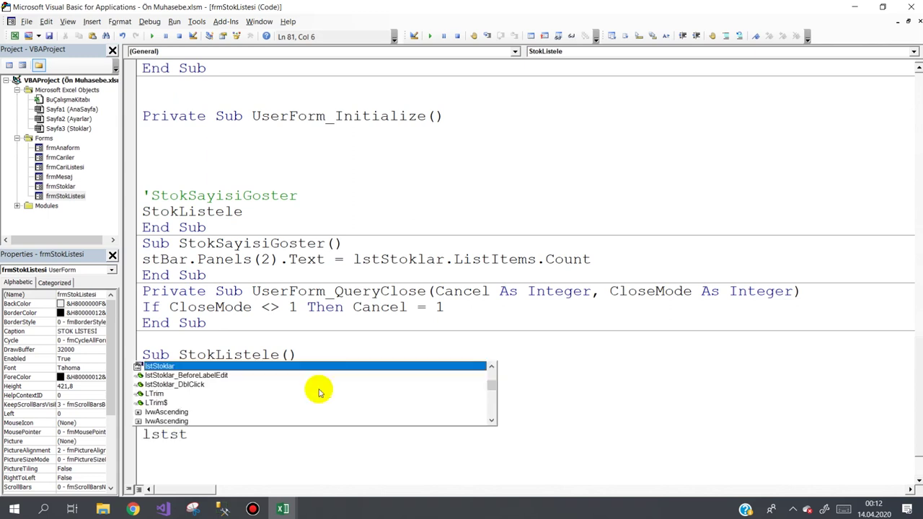
{"action": "type", "text": "."}
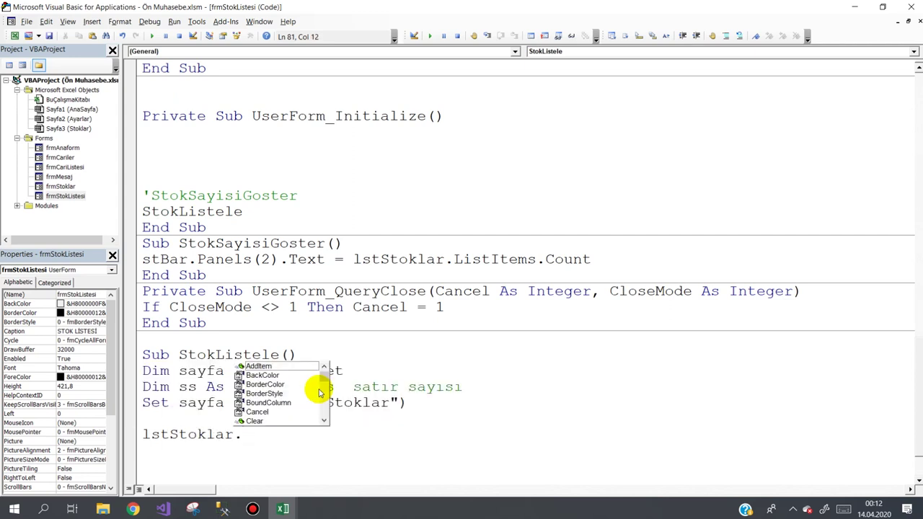
{"action": "type", "text": "col"}
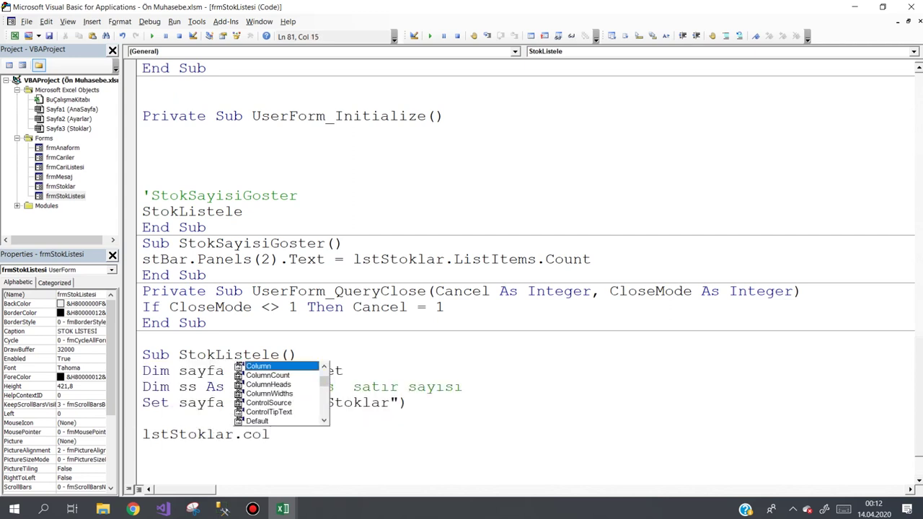
{"action": "key", "text": "Down"}
{"action": "type", "text": "="}
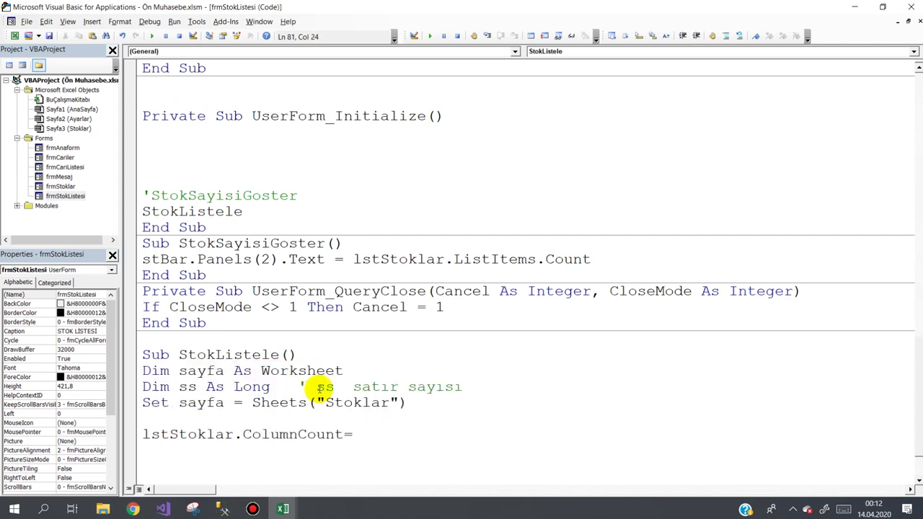
{"action": "type", "text": "8"}
{"action": "key", "text": "Return"}
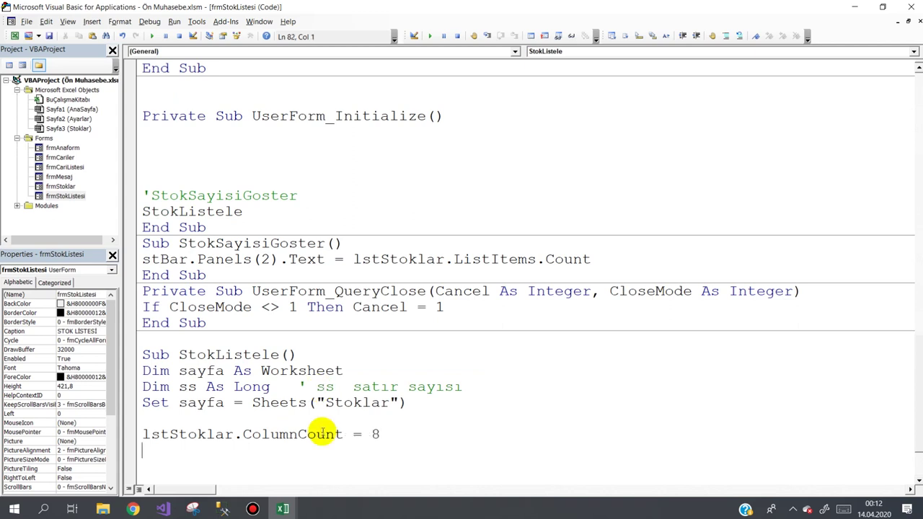
{"action": "left_click", "coordinate": [252, 509]}
{"action": "mouse_move", "coordinate": [283, 509]}
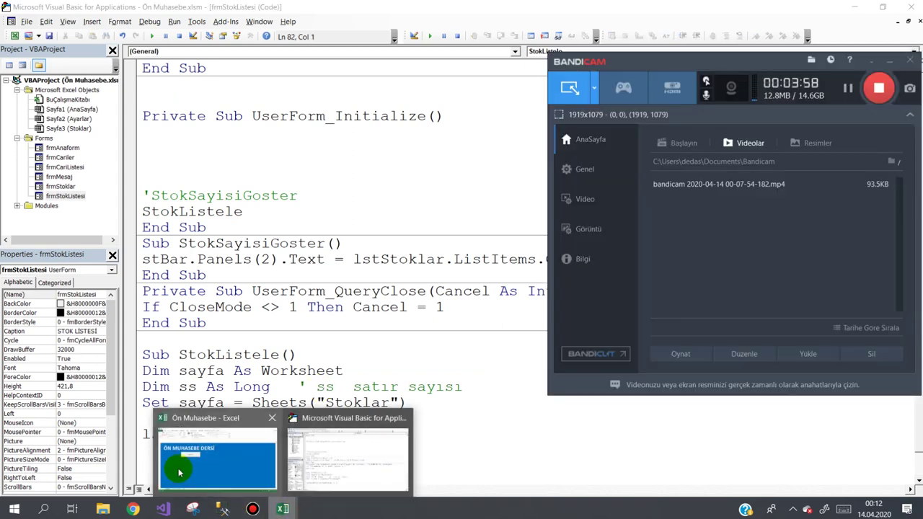
{"action": "left_click", "coordinate": [217, 472]}
{"action": "left_click", "coordinate": [160, 475]}
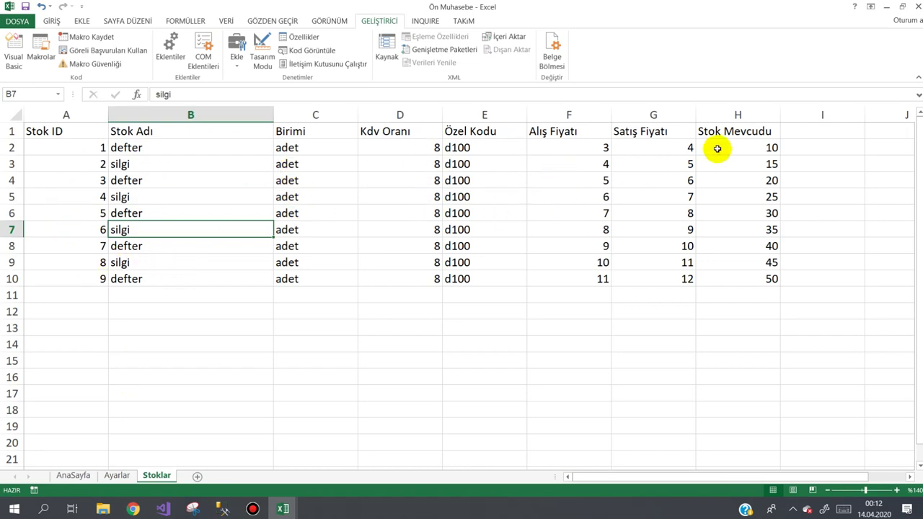
{"action": "mouse_move", "coordinate": [283, 509]}
{"action": "left_click", "coordinate": [310, 461]}
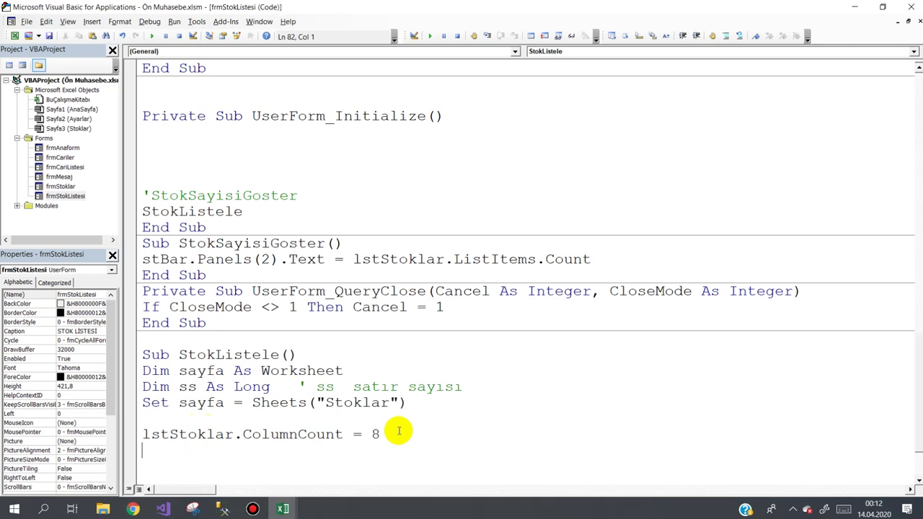
- Begin the line lstStoklar.ColumnWidths = "0, beneath the ColumnCount line
{"action": "type", "text": "she"}
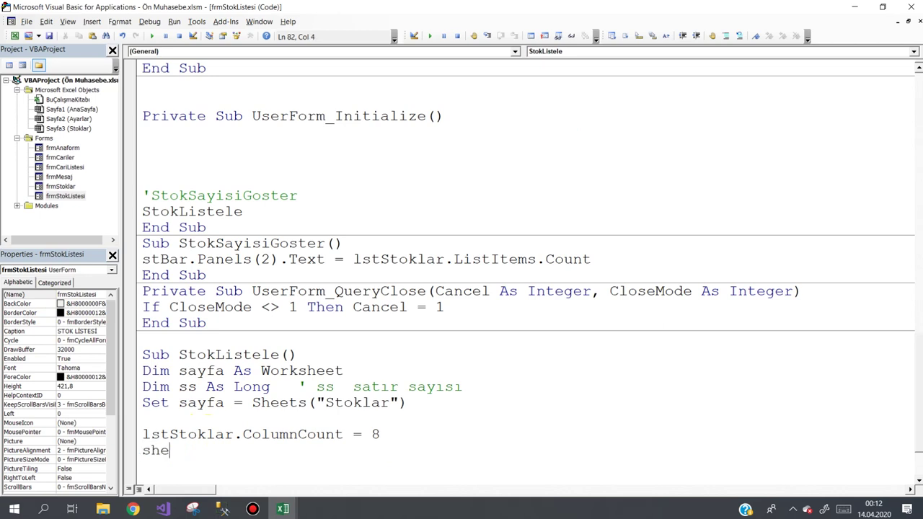
{"action": "key", "text": "ctrl+space"}
{"action": "key", "text": "BackSpace"}
{"action": "key", "text": "BackSpace"}
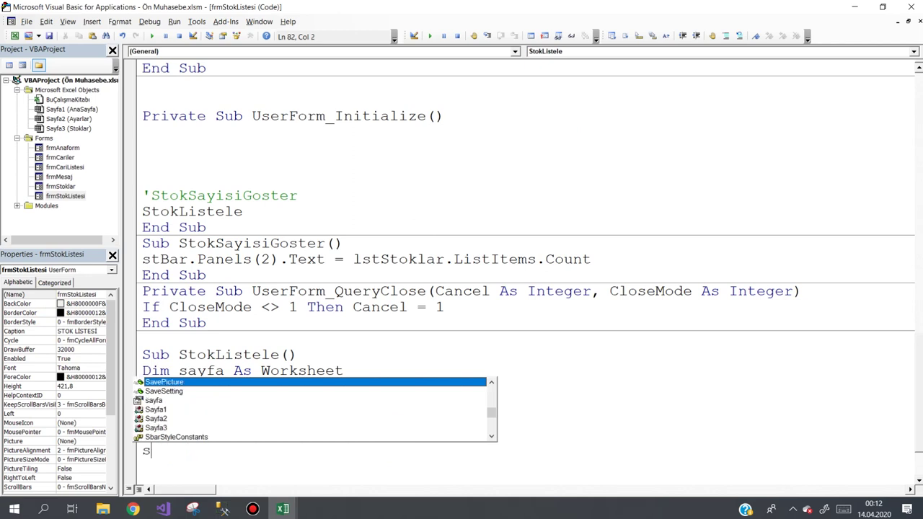
{"action": "key", "text": "BackSpace"}
{"action": "type", "text": "l"}
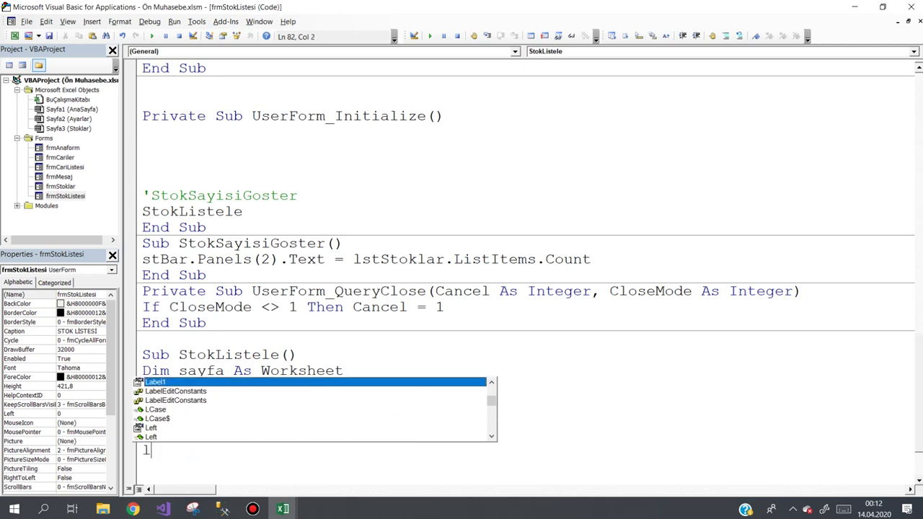
{"action": "type", "text": "st"}
{"action": "key", "text": "space"}
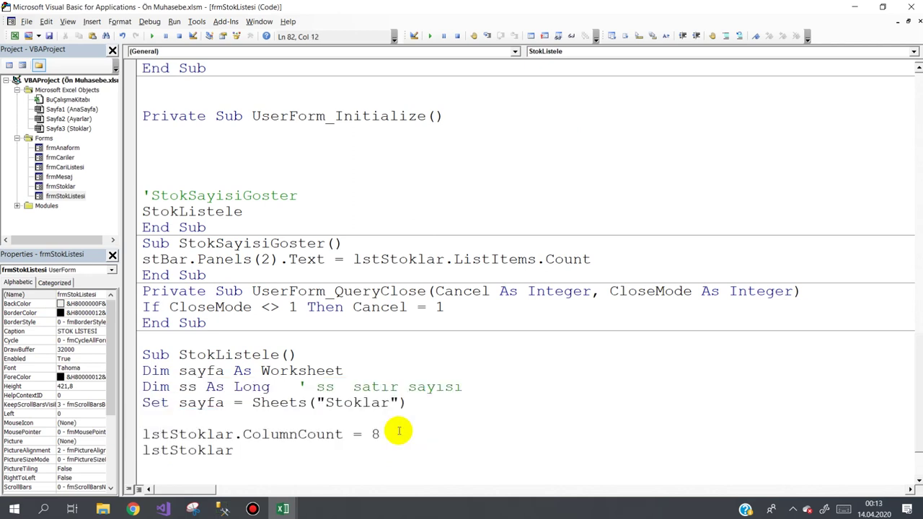
{"action": "key", "text": "BackSpace"}
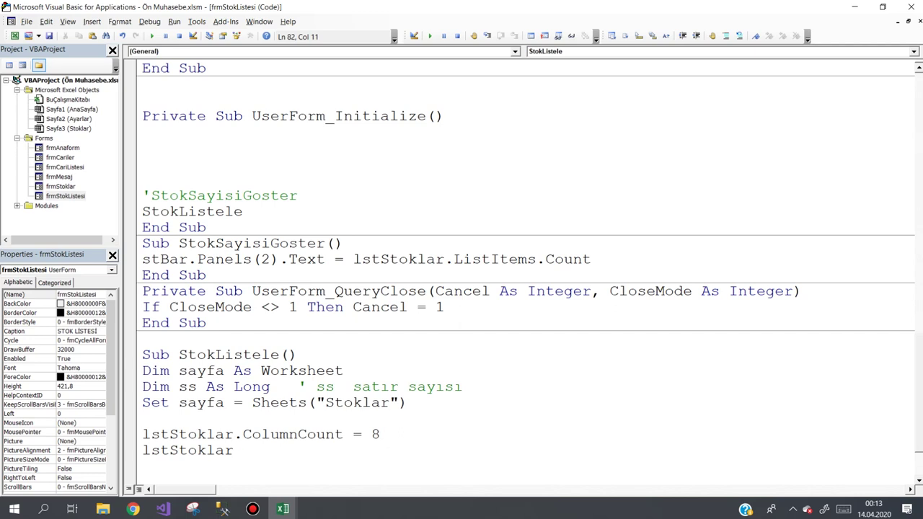
{"action": "type", "text": "."}
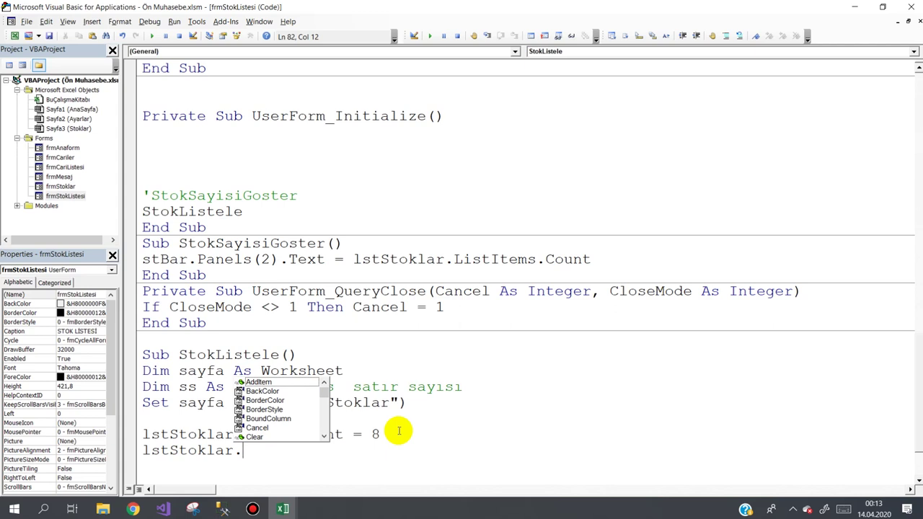
{"action": "type", "text": "co"}
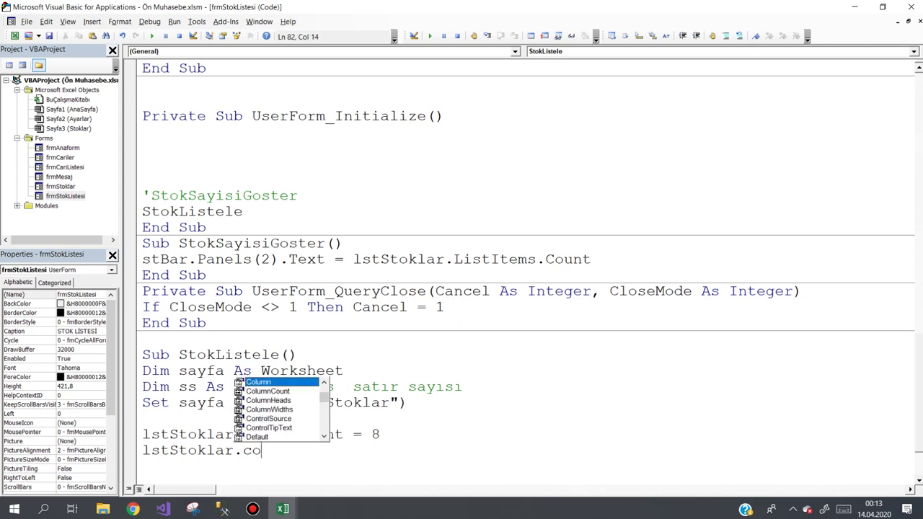
{"action": "type", "text": "l"}
{"action": "key", "text": "Down"}
{"action": "key", "text": "Down"}
{"action": "key", "text": "Down"}
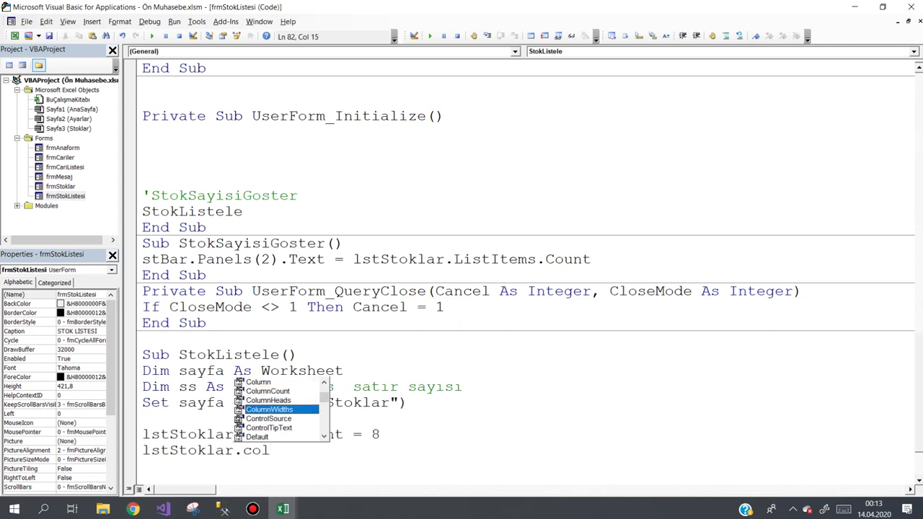
{"action": "type", "text": "="}
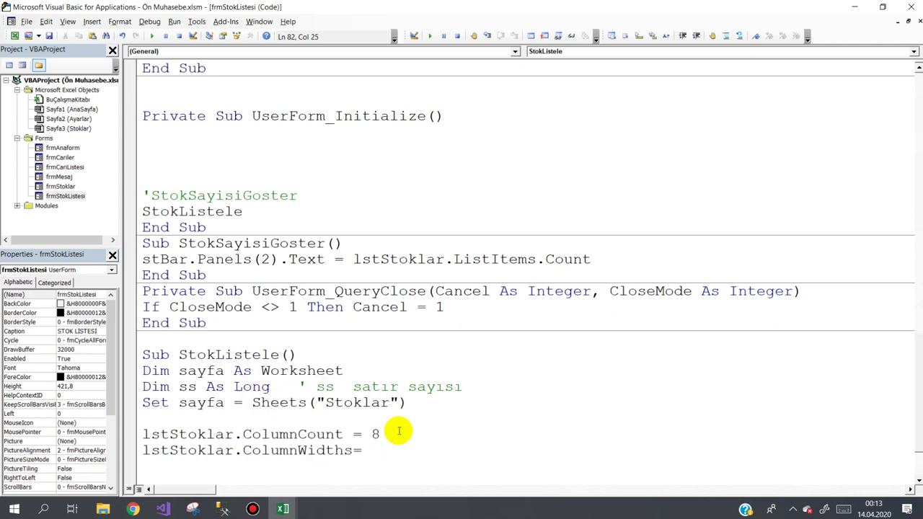
{"action": "type", "text": "\""}
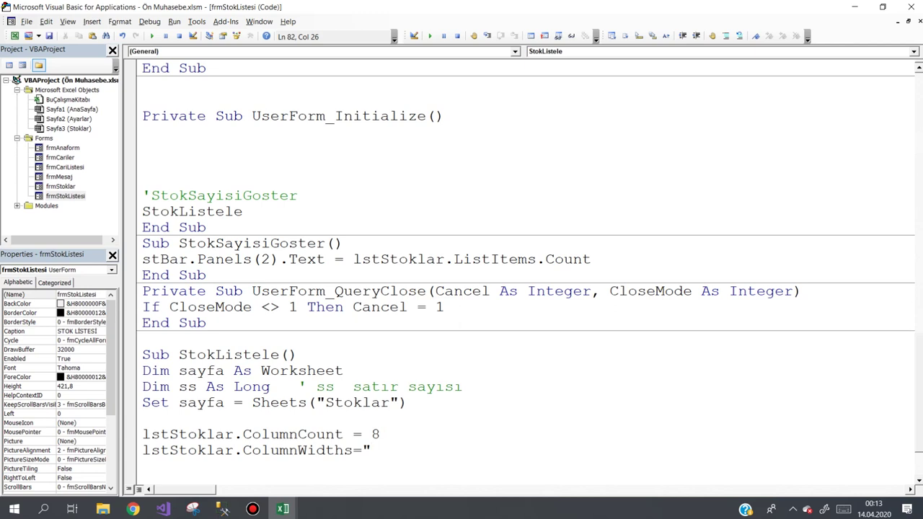
{"action": "type", "text": "0,"}
- Check the Stoklar sheet's columns and enter 180 as the second column width
{"action": "mouse_move", "coordinate": [286, 511]}
{"action": "left_click", "coordinate": [232, 457]}
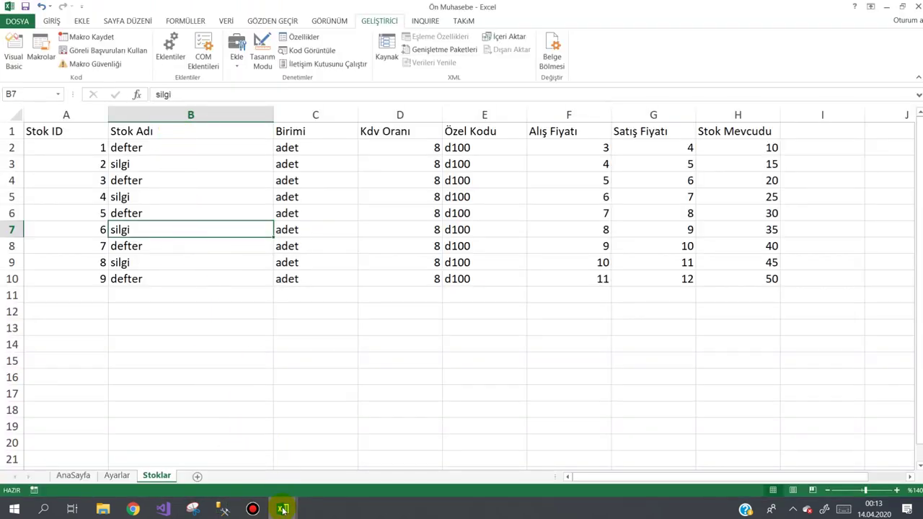
{"action": "mouse_move", "coordinate": [283, 510]}
{"action": "left_click", "coordinate": [349, 458]}
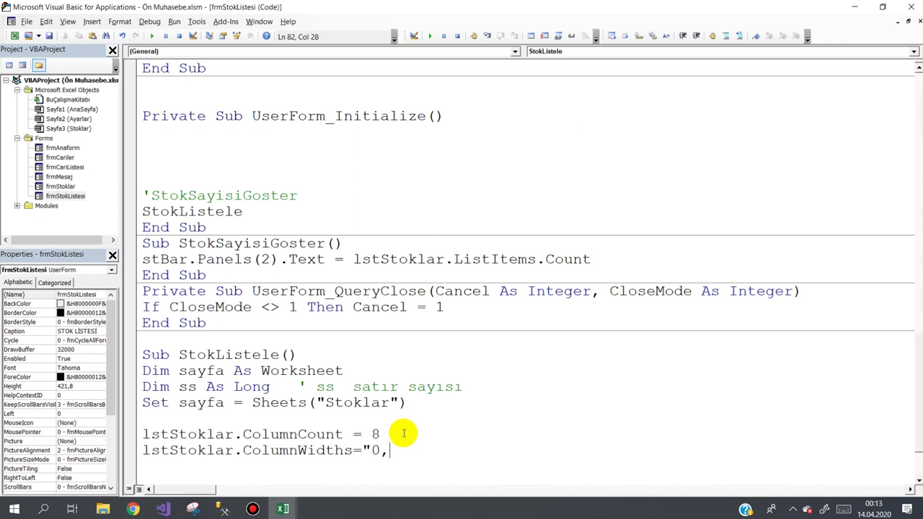
{"action": "type", "text": "16"}
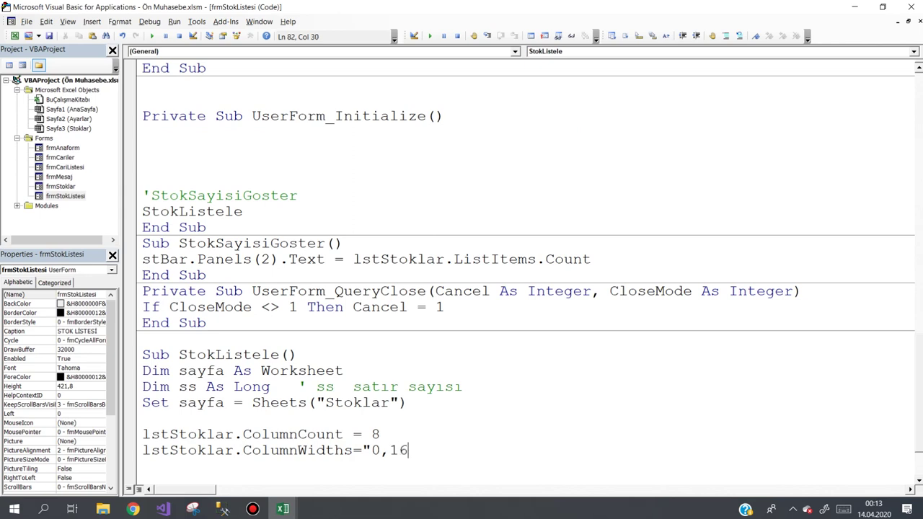
{"action": "type", "text": "0"}
{"action": "key", "text": "BackSpace"}
{"action": "key", "text": "BackSpace"}
{"action": "type", "text": "80,"}
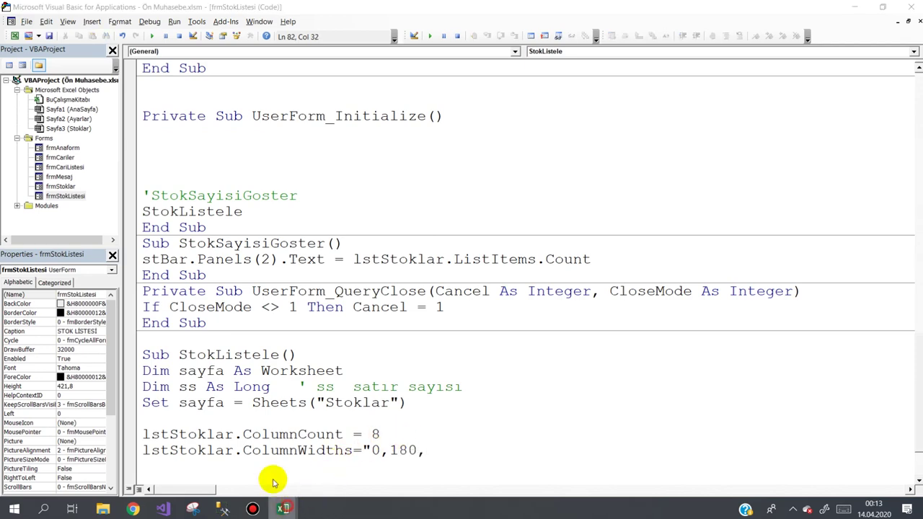
- Compare with the Stoklar sheet again and finish the widths with 40,40,40,80,80,80"
{"action": "mouse_move", "coordinate": [283, 508]}
{"action": "left_click", "coordinate": [228, 447]}
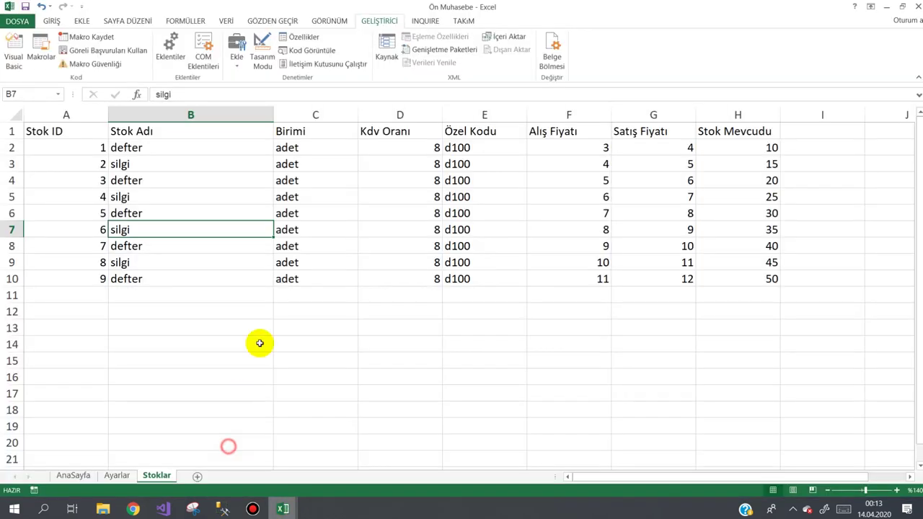
{"action": "left_click", "coordinate": [282, 509]}
{"action": "left_click", "coordinate": [339, 450]}
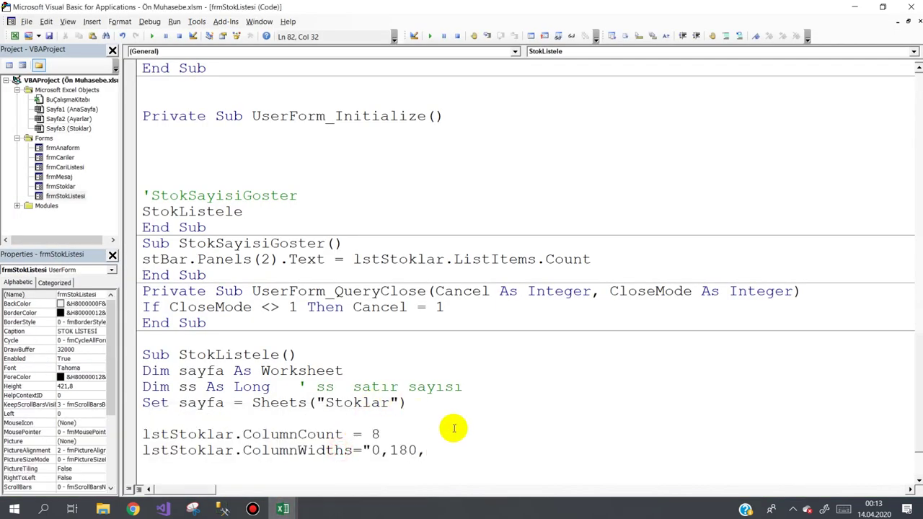
{"action": "type", "text": "40,"}
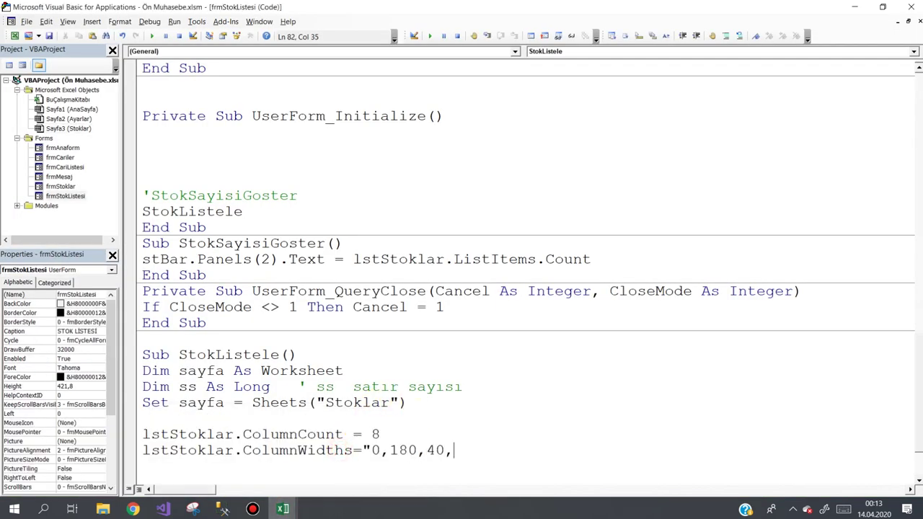
{"action": "left_click", "coordinate": [282, 509]}
{"action": "left_click", "coordinate": [223, 457]}
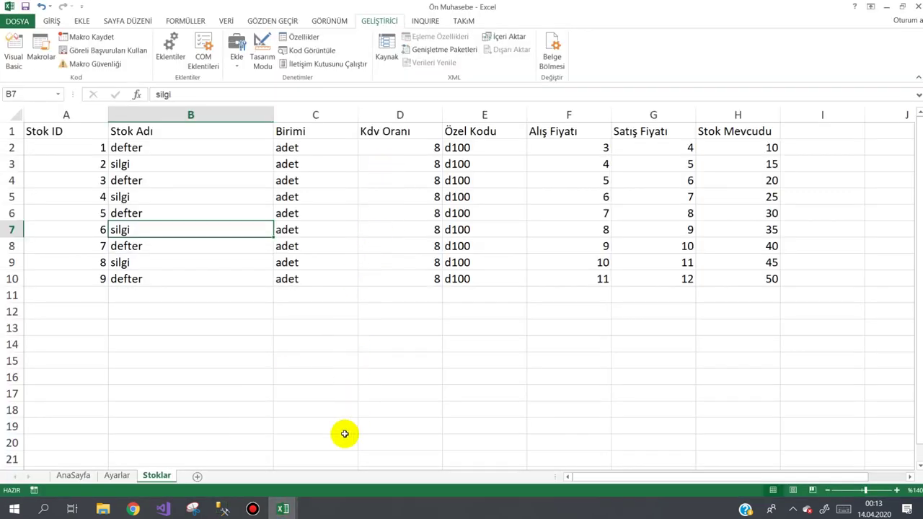
{"action": "mouse_move", "coordinate": [289, 508]}
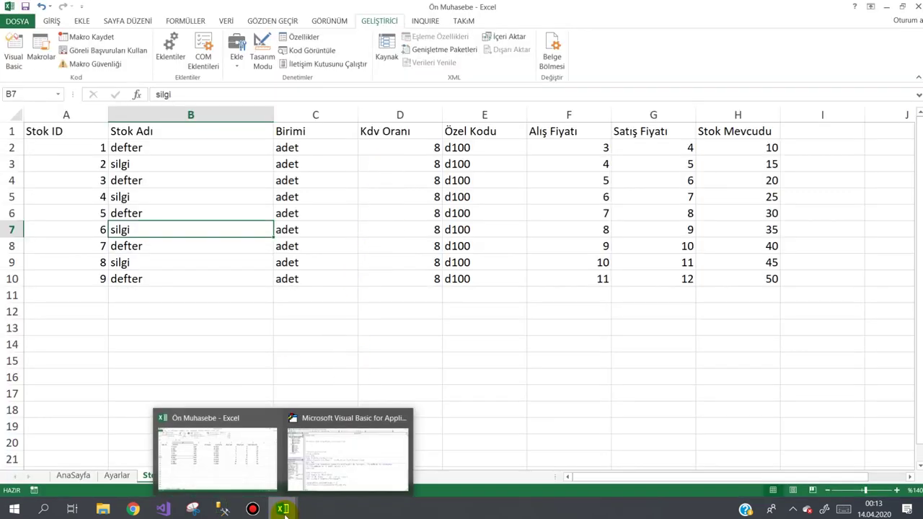
{"action": "left_click", "coordinate": [348, 455]}
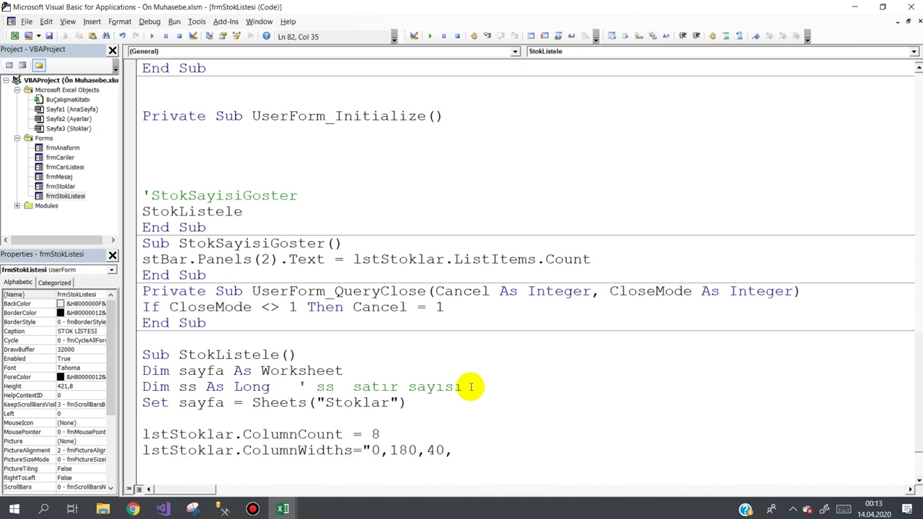
{"action": "type", "text": "40,"}
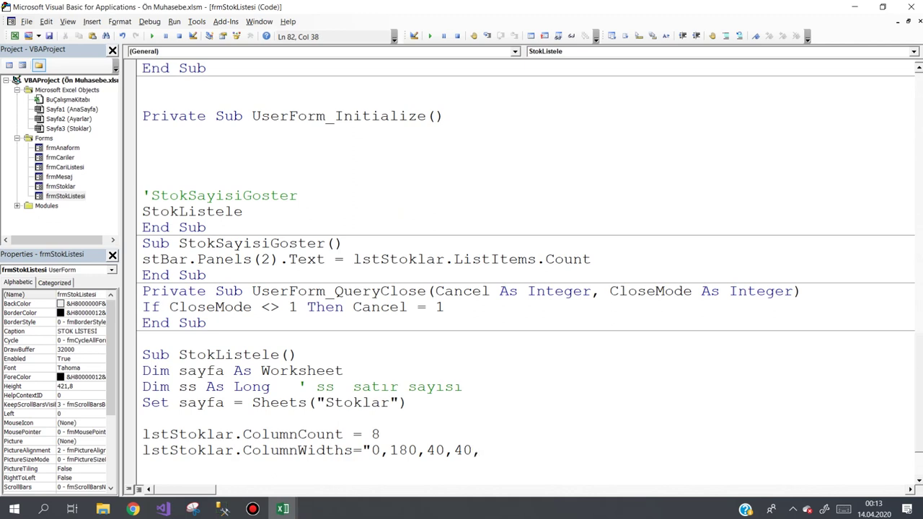
{"action": "type", "text": "40"}
{"action": "type", "text": ",8"}
{"action": "type", "text": "0,"}
{"action": "type", "text": "80,"}
{"action": "type", "text": "80\""}
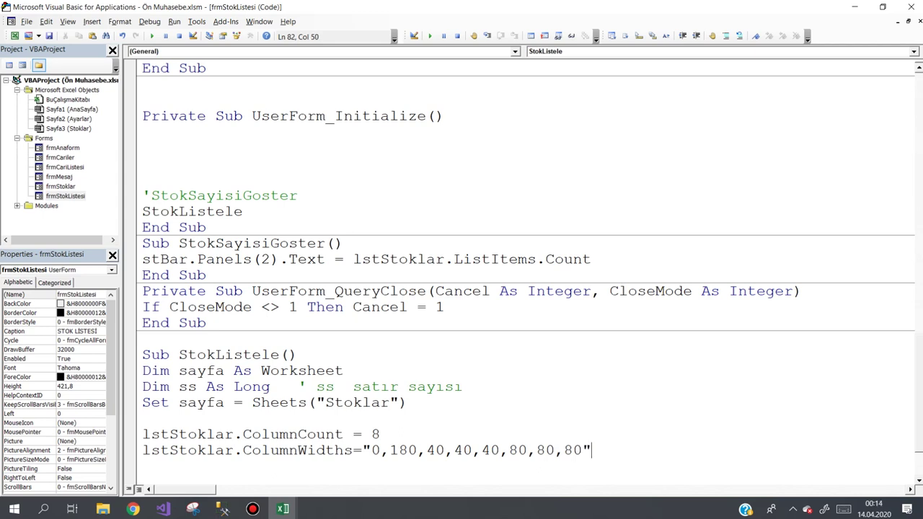
- Commit the ColumnWidths line and review the 80 and 40 width values in the string
{"action": "key", "text": "Return"}
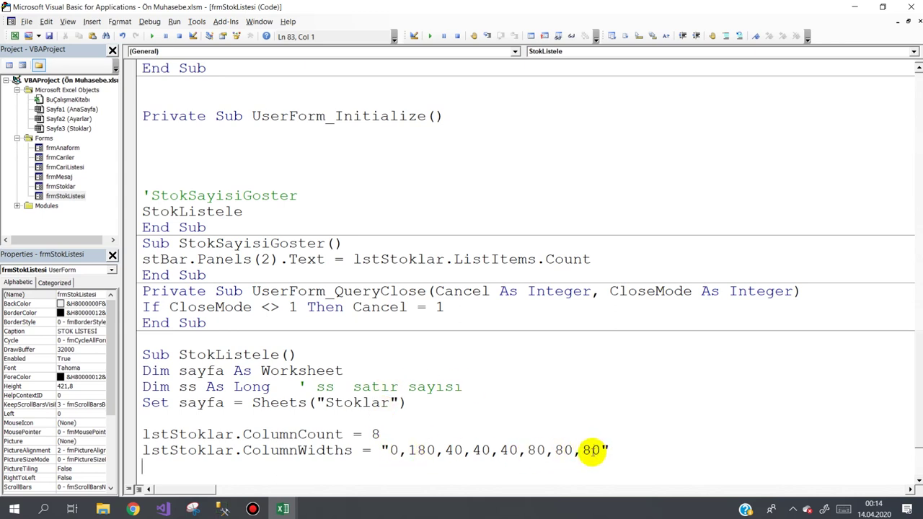
{"action": "left_click_drag", "start_coordinate": [527, 449], "coordinate": [598, 450]}
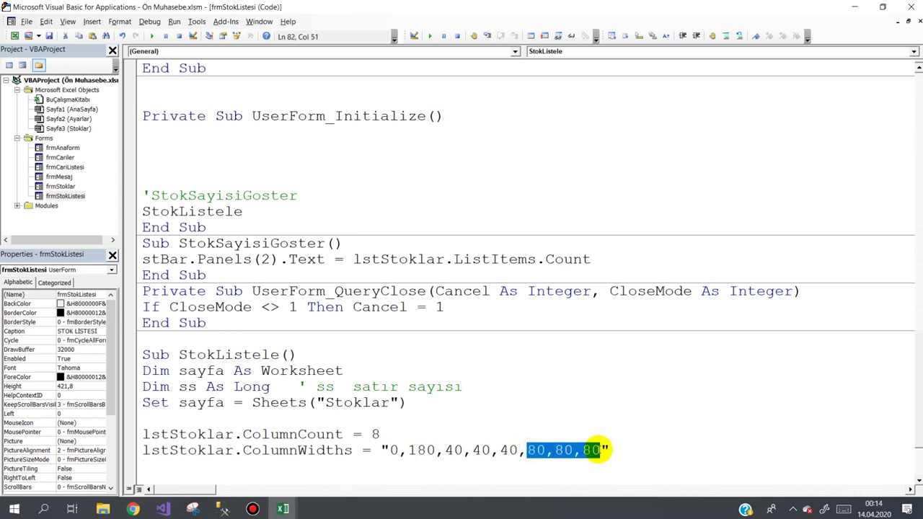
{"action": "left_click", "coordinate": [509, 450]}
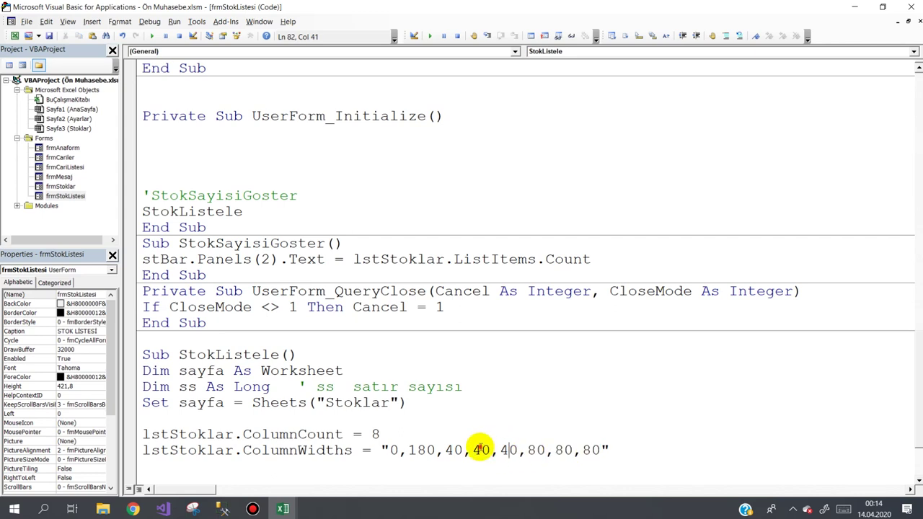
{"action": "left_click", "coordinate": [475, 450]}
{"action": "left_click", "coordinate": [452, 450]}
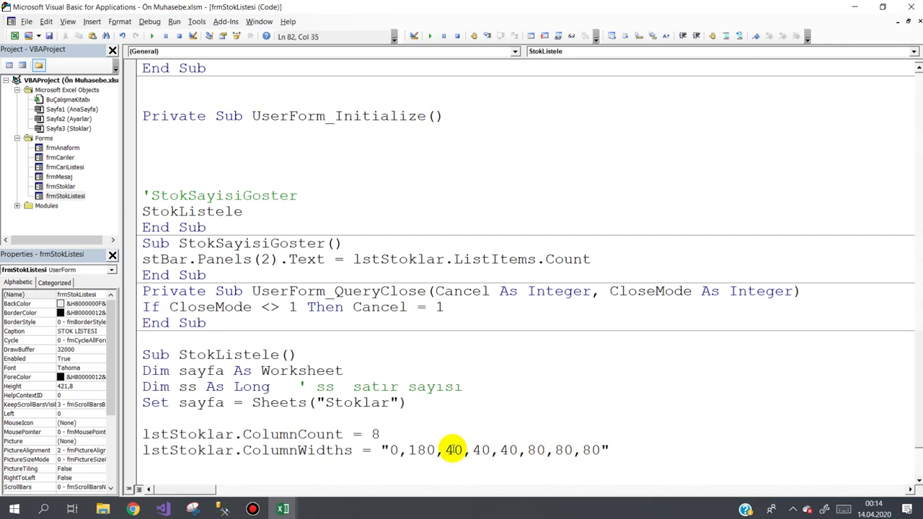
- In the frmStokListesi designer, change lstStoklar's Width from 642 to 640
{"action": "left_click", "coordinate": [427, 450]}
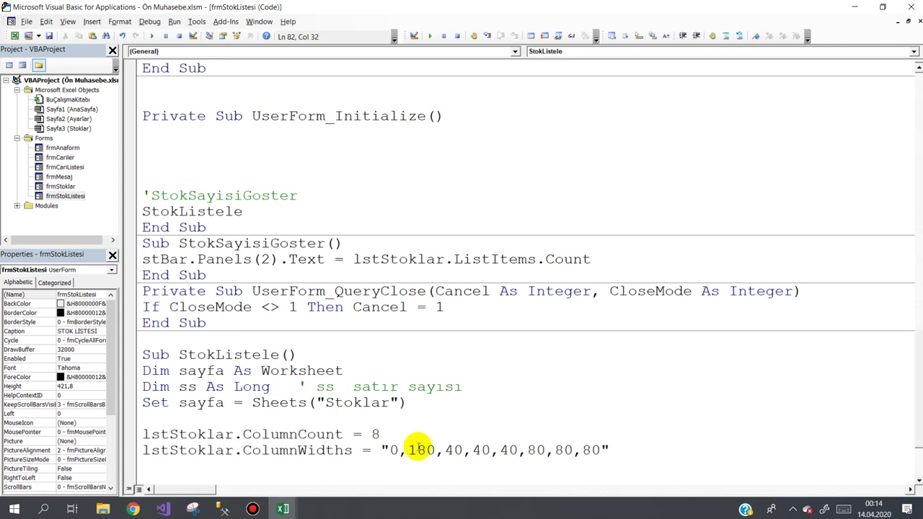
{"action": "double_click", "coordinate": [69, 196]}
{"action": "left_click", "coordinate": [382, 186]}
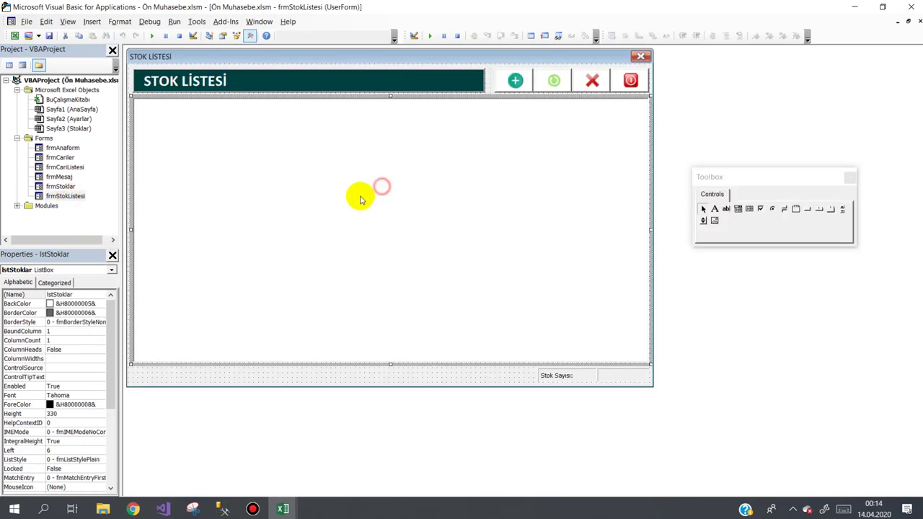
{"action": "left_click", "coordinate": [113, 372]}
{"action": "left_click_drag", "start_coordinate": [122, 397], "coordinate": [130, 461]}
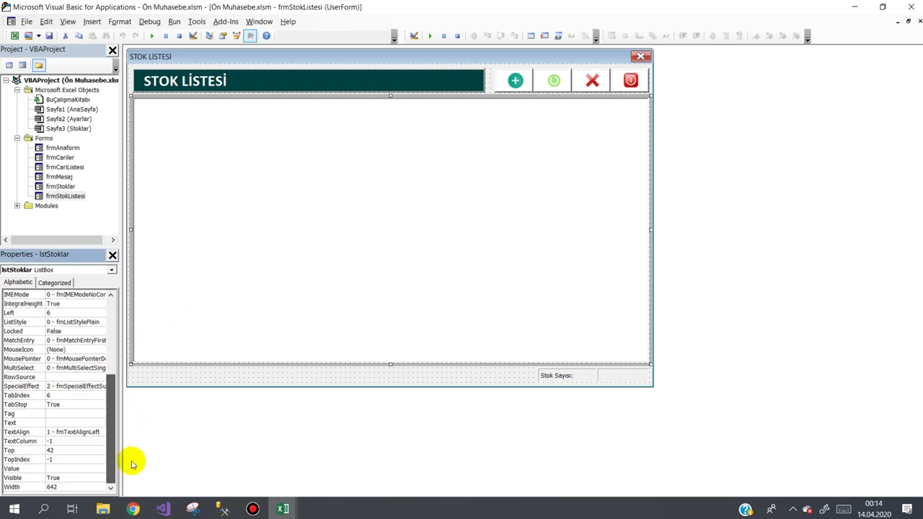
{"action": "left_click", "coordinate": [26, 487]}
{"action": "left_click", "coordinate": [82, 486]}
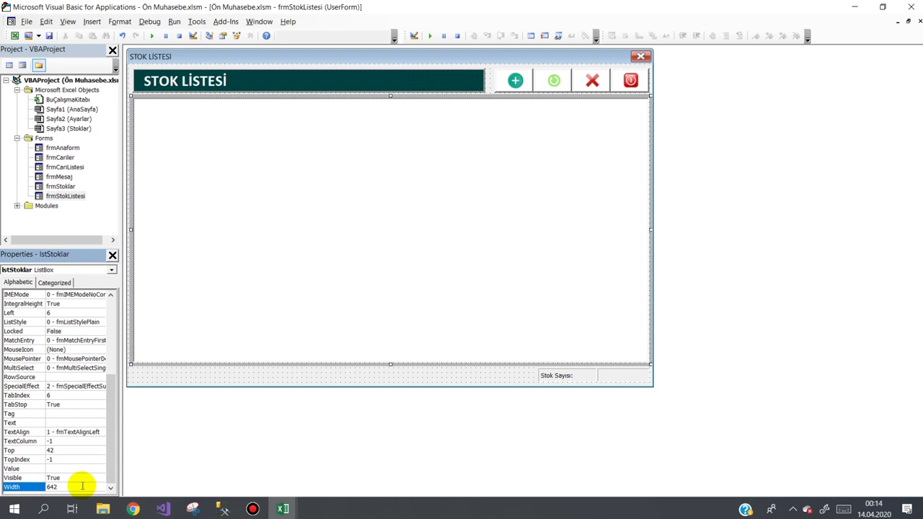
{"action": "key", "text": "BackSpace"}
{"action": "type", "text": "0"}
{"action": "key", "text": "Return"}
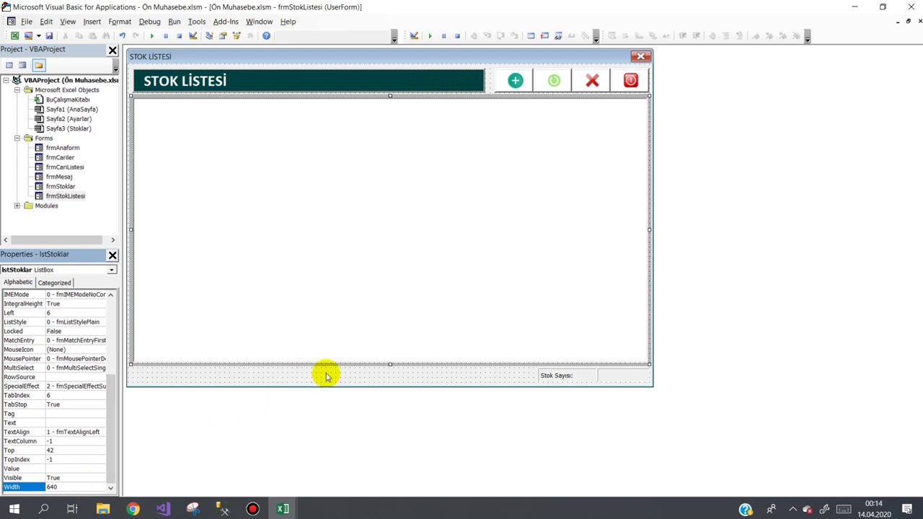
- In StokListele's ColumnWidths string, change the second column width from 180 to 280
{"action": "double_click", "coordinate": [406, 377]}
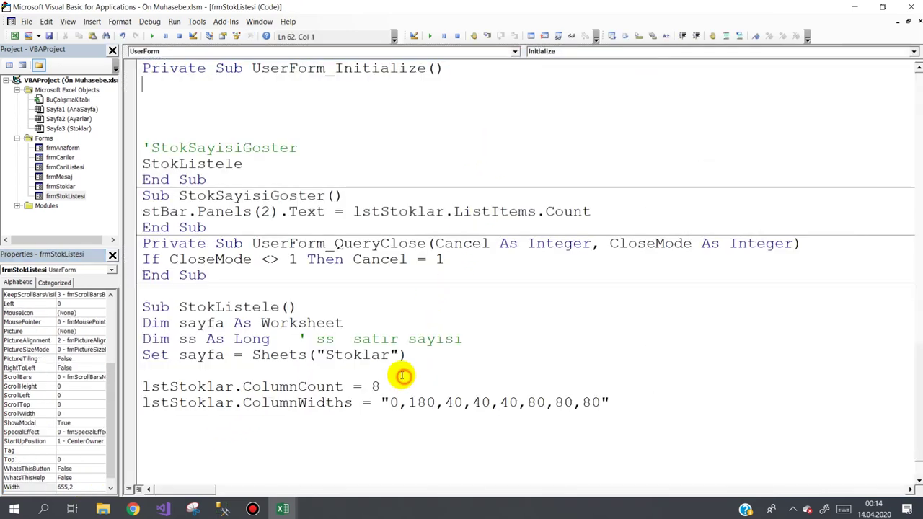
{"action": "left_click", "coordinate": [410, 402]}
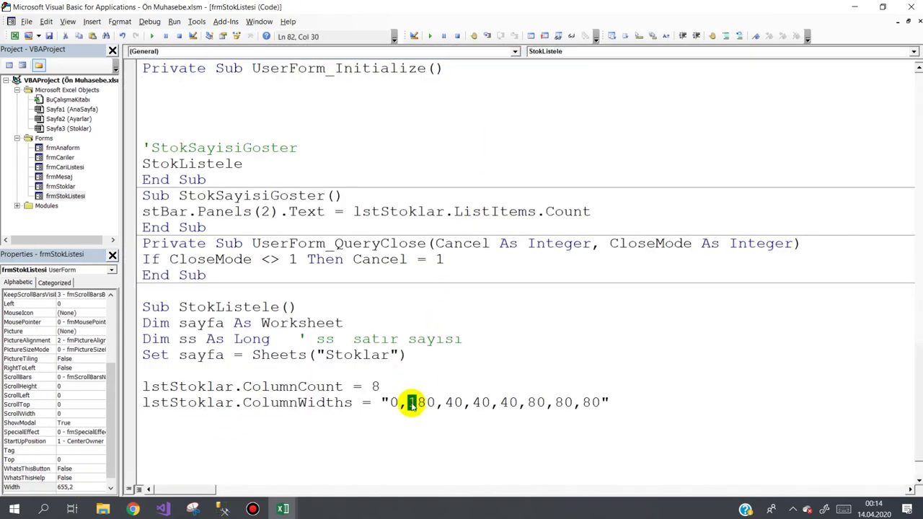
{"action": "type", "text": "2"}
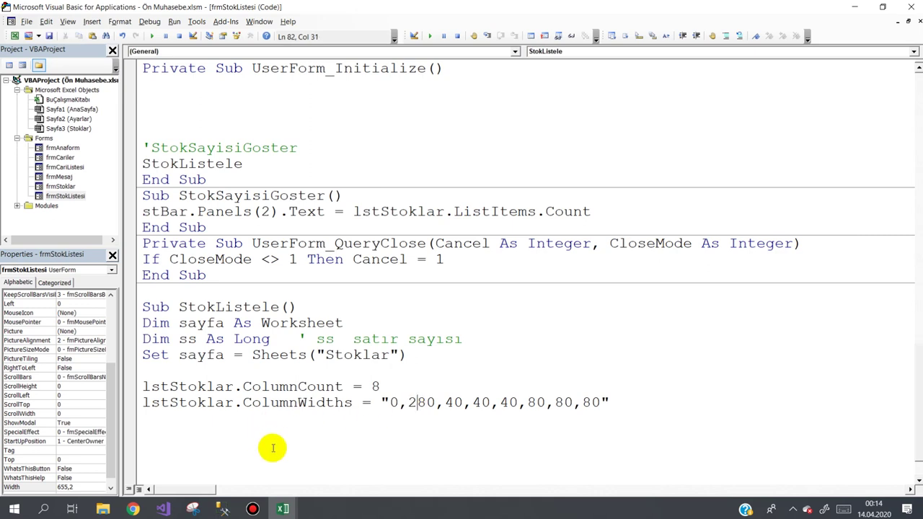
- Draft a lstStoklar.RowSource = "Stoklar! line below, then delete it, leaving an empty line
{"action": "left_click", "coordinate": [145, 417]}
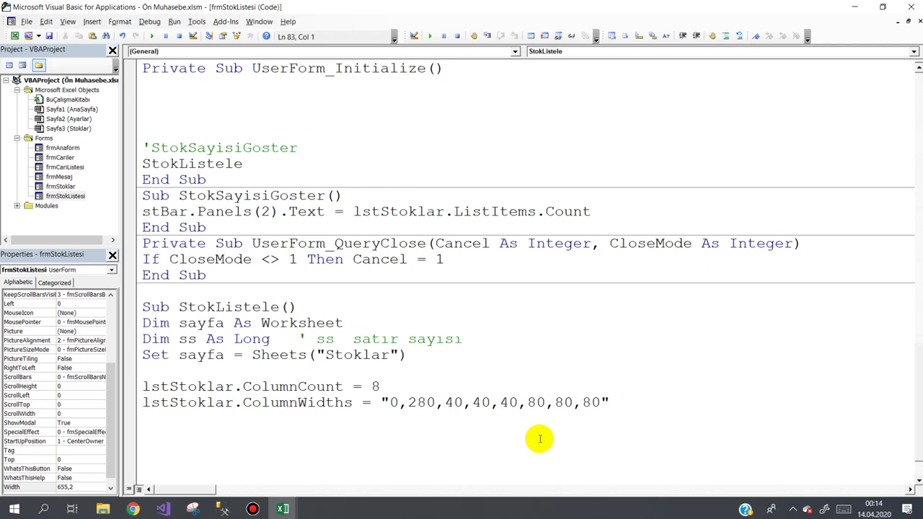
{"action": "type", "text": "lstso"}
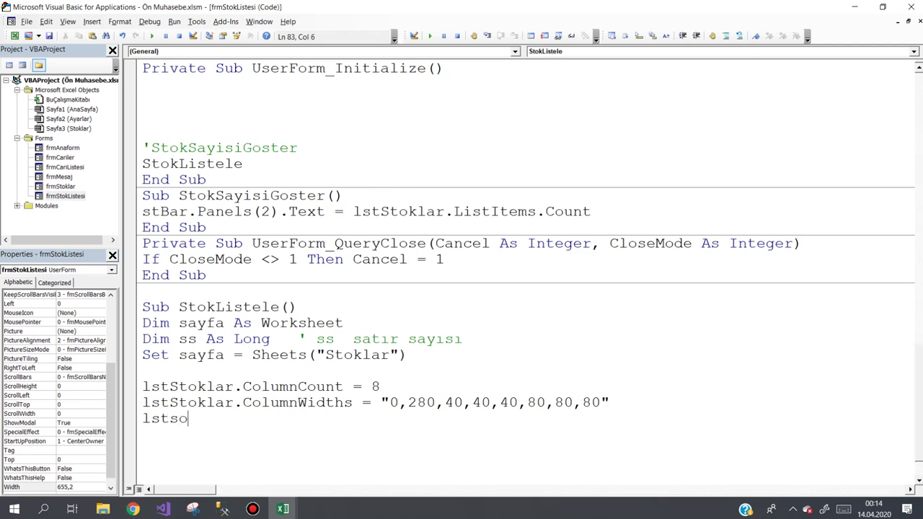
{"action": "key", "text": "ctrl+space"}
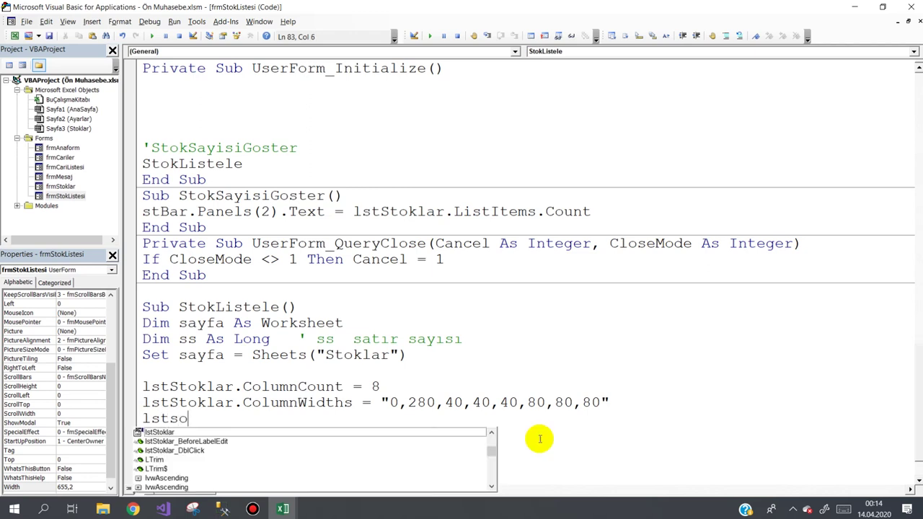
{"action": "key", "text": "Down"}
{"action": "type", "text": "."}
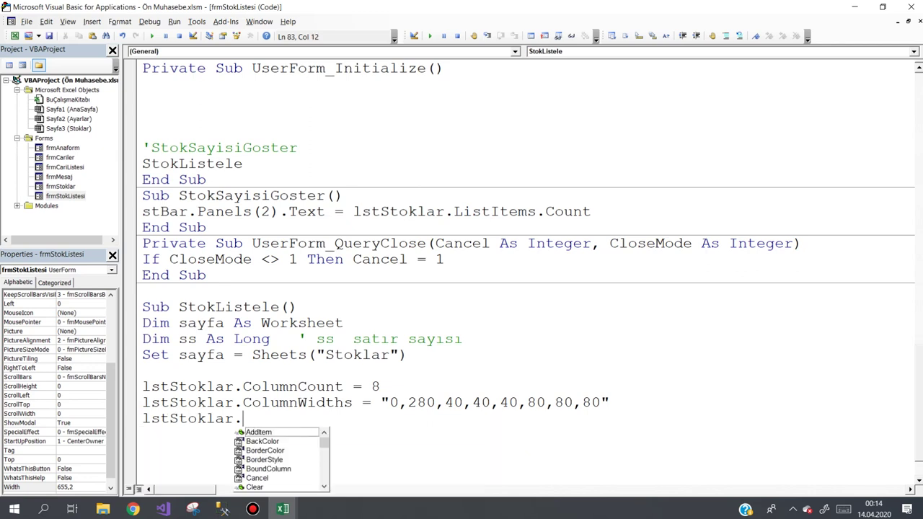
{"action": "type", "text": "row="}
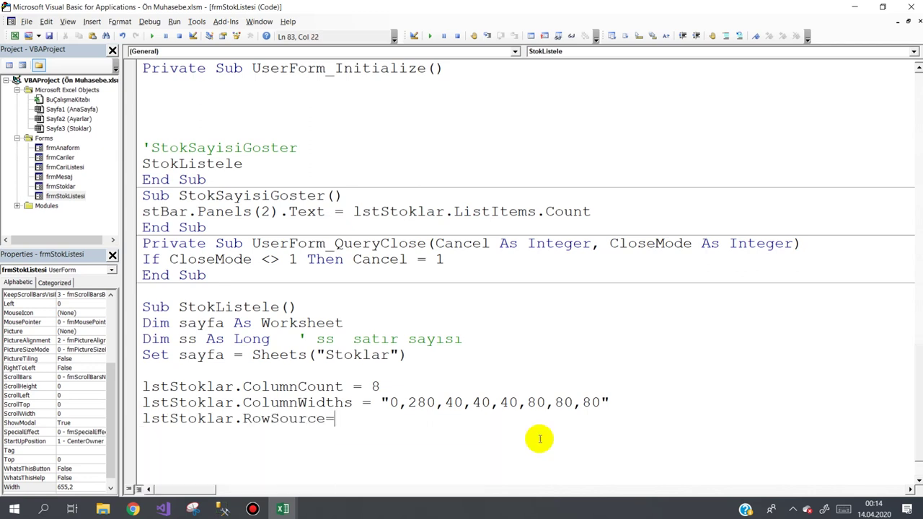
{"action": "type", "text": "\""}
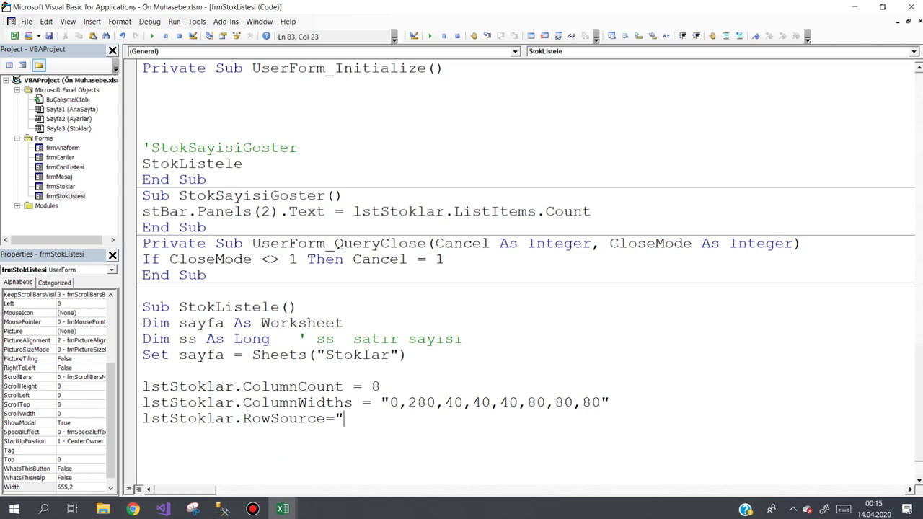
{"action": "type", "text": "Stoklar"}
{"action": "type", "text": "!"}
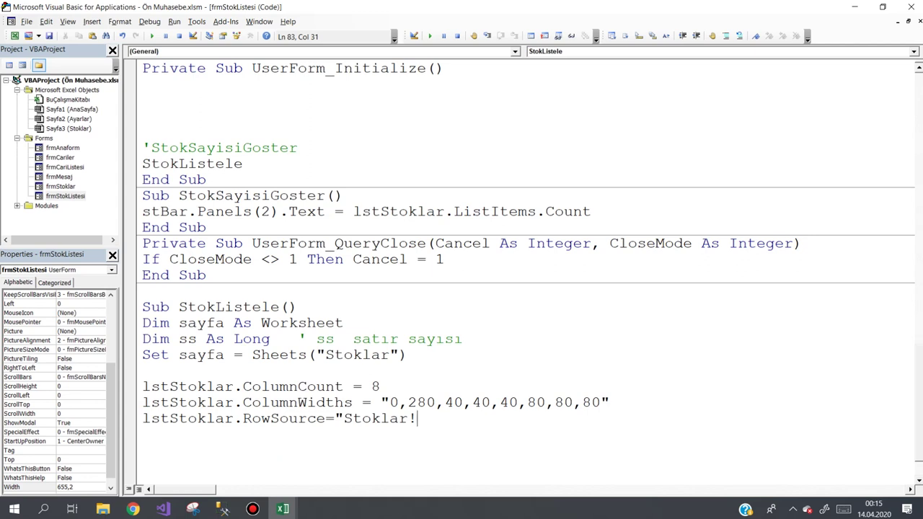
{"action": "key", "text": "BackSpace"}
{"action": "key", "text": "BackSpace"}
{"action": "key", "text": "BackSpace"}
{"action": "key", "text": "BackSpace"}
{"action": "key", "text": "BackSpace"}
{"action": "key", "text": "BackSpace"}
{"action": "key", "text": "BackSpace"}
{"action": "type", "text": "ayf"}
{"action": "type", "text": "a"}
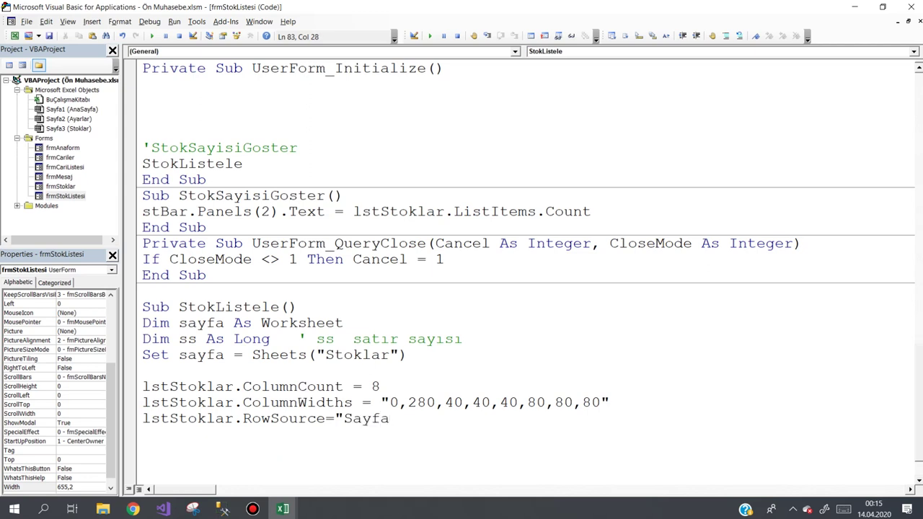
{"action": "key", "text": "BackSpace"}
{"action": "key", "text": "BackSpace"}
{"action": "key", "text": "BackSpace"}
{"action": "key", "text": "BackSpace"}
{"action": "type", "text": "toklar"}
{"action": "type", "text": "!"}
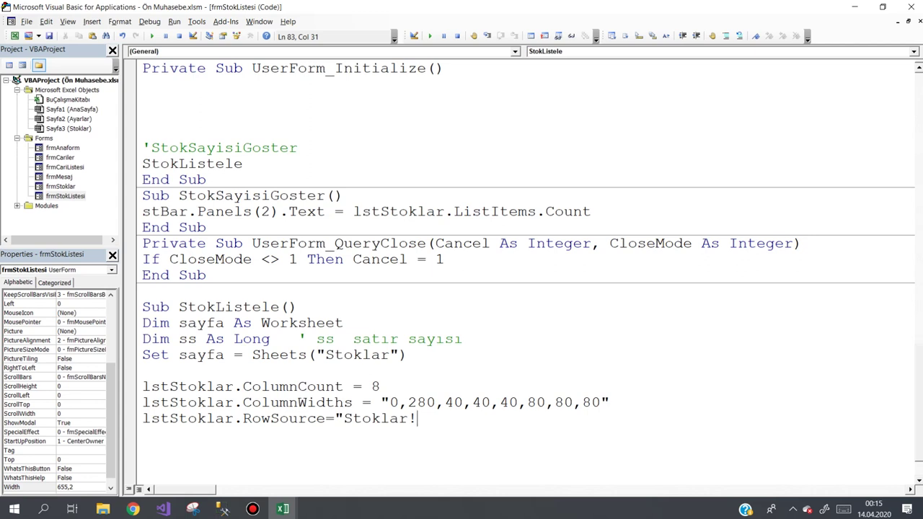
{"action": "key", "text": "shift+Home"}
{"action": "key", "text": "Delete"}
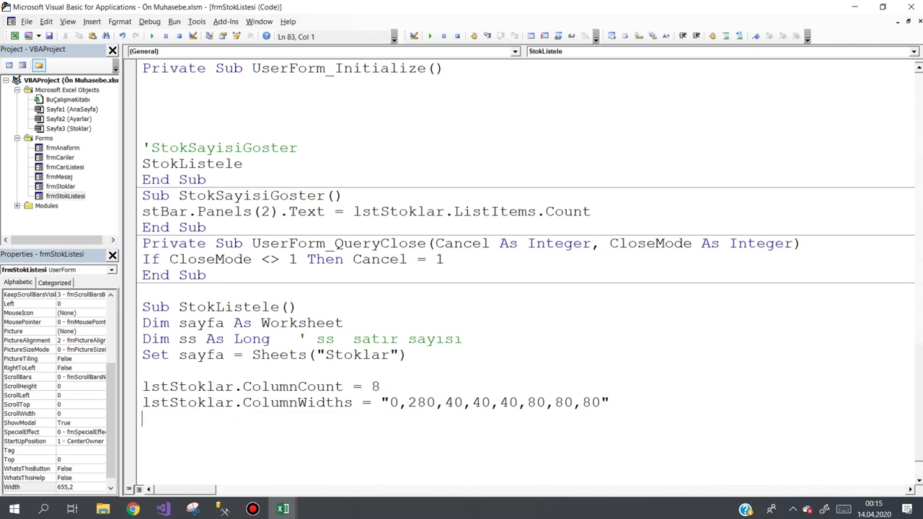
{"action": "key", "text": "Return"}
- Add comments ' lstStoklar'ı 8 kolonda göster and ' sütun genişliklerini ayarladık after ColumnCount and ColumnWidths
{"action": "left_click", "coordinate": [381, 387]}
{"action": "type", "text": "' "}
{"action": "type", "text": "lst"}
{"action": "type", "text": "Stoklar"}
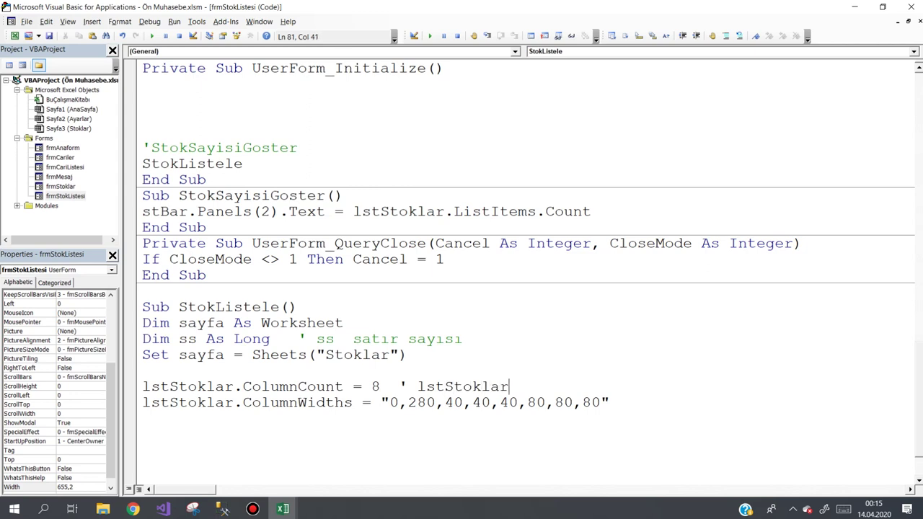
{"action": "type", "text": "'ı 8 k"}
{"action": "type", "text": "olonda "}
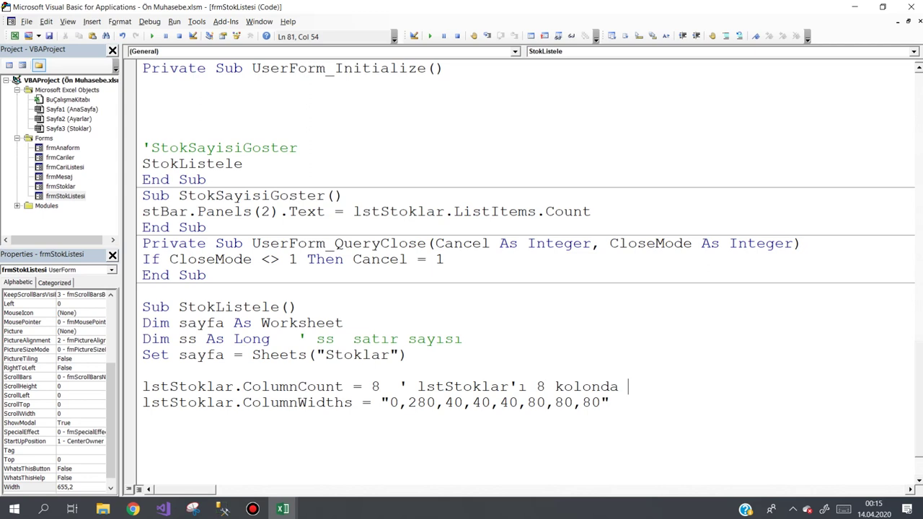
{"action": "type", "text": "göster"}
{"action": "left_click", "coordinate": [619, 402]}
{"action": "type", "text": "' "}
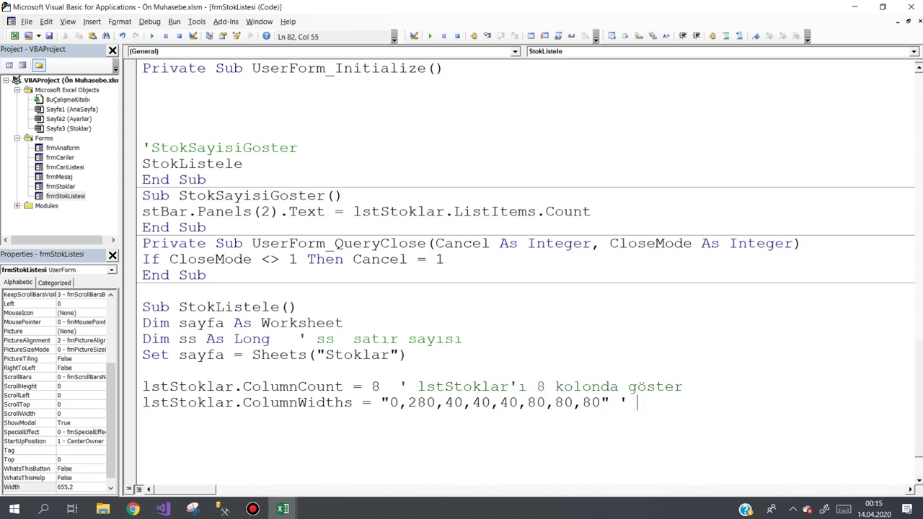
{"action": "type", "text": "sütun"}
{"action": "type", "text": " genişli"}
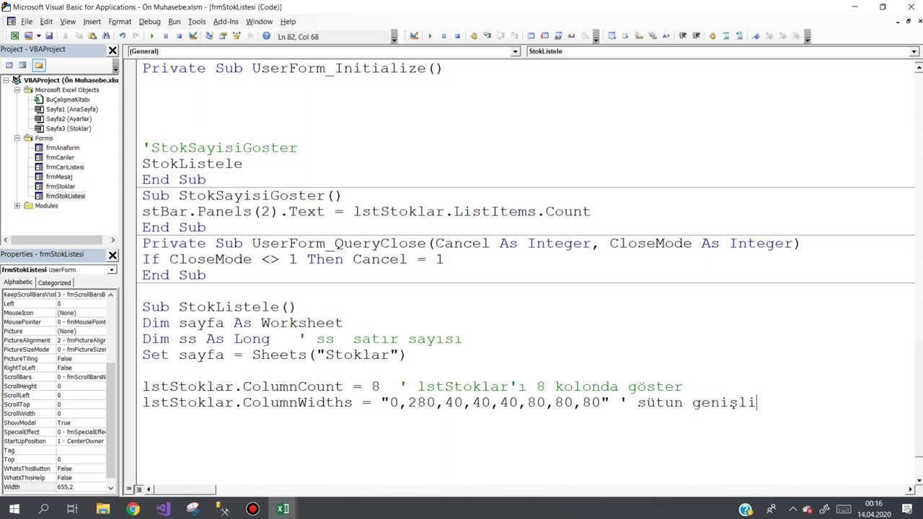
{"action": "type", "text": "klerini aya"}
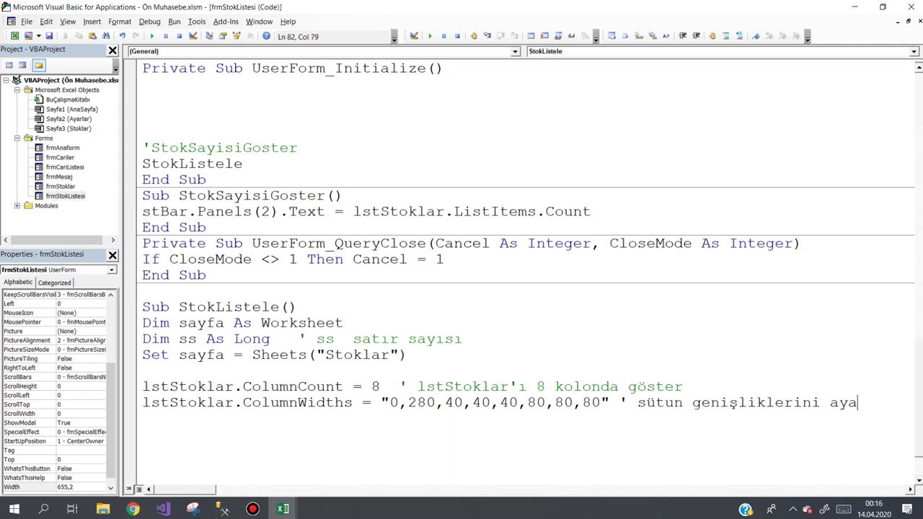
{"action": "type", "text": "rladık"}
- Leave a blank line and start typing the ss= assignment below the comments
{"action": "key", "text": "Return"}
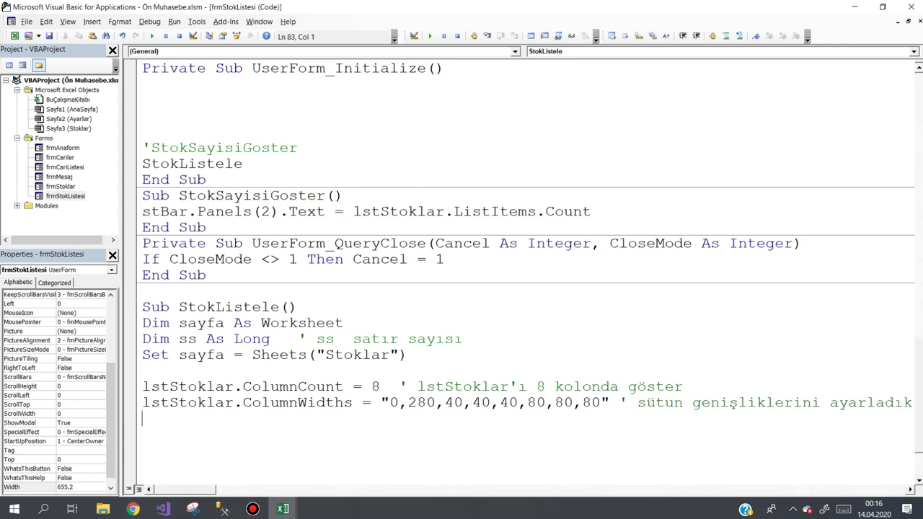
{"action": "key", "text": "Return"}
{"action": "type", "text": "ss"}
{"action": "type", "text": "="}
{"action": "type", "text": "fa"}
{"action": "type", "text": "yf"}
- Complete the statement ss = sayfa.Range("A50000").End(xlUp).Row and start a new line
{"action": "key", "text": "BackSpace"}
{"action": "type", "text": "fa"}
{"action": "key", "text": "BackSpace"}
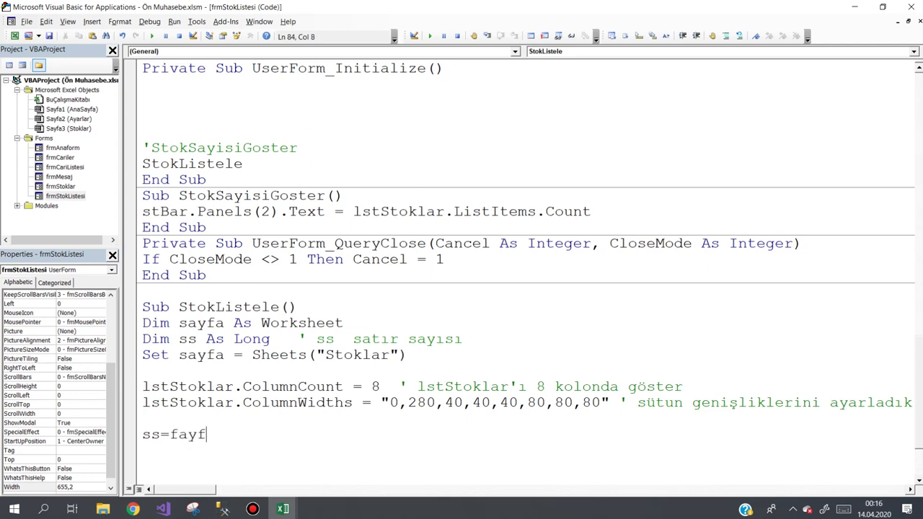
{"action": "key", "text": "BackSpace"}
{"action": "key", "text": "BackSpace"}
{"action": "key", "text": "BackSpace"}
{"action": "key", "text": "BackSpace"}
{"action": "type", "text": "sayfa"}
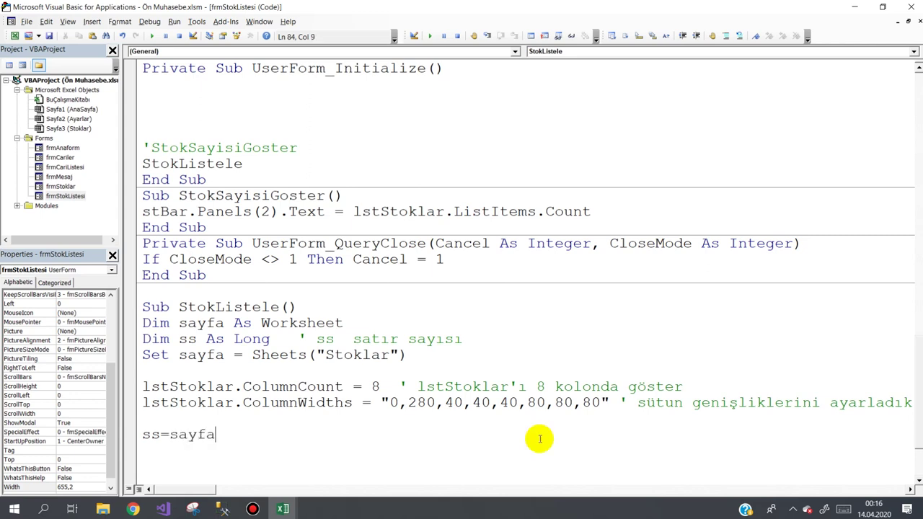
{"action": "type", "text": ".ran"}
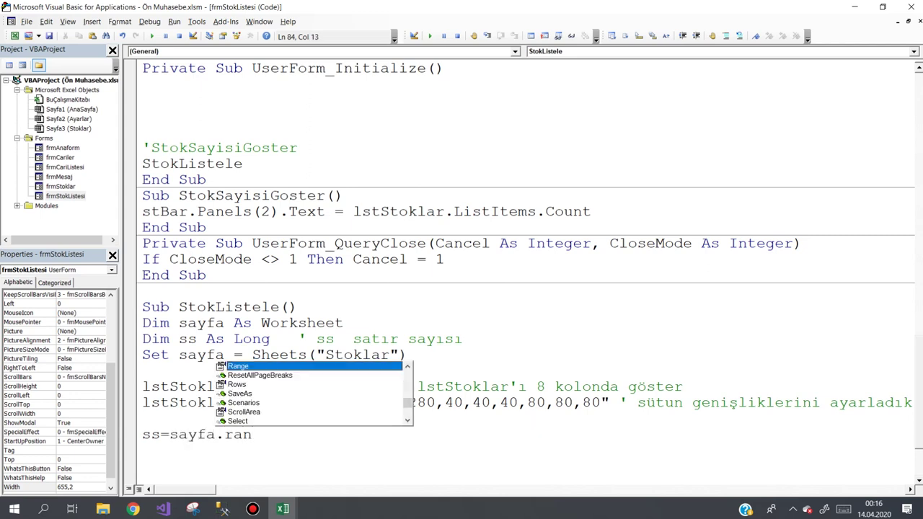
{"action": "type", "text": "(\""}
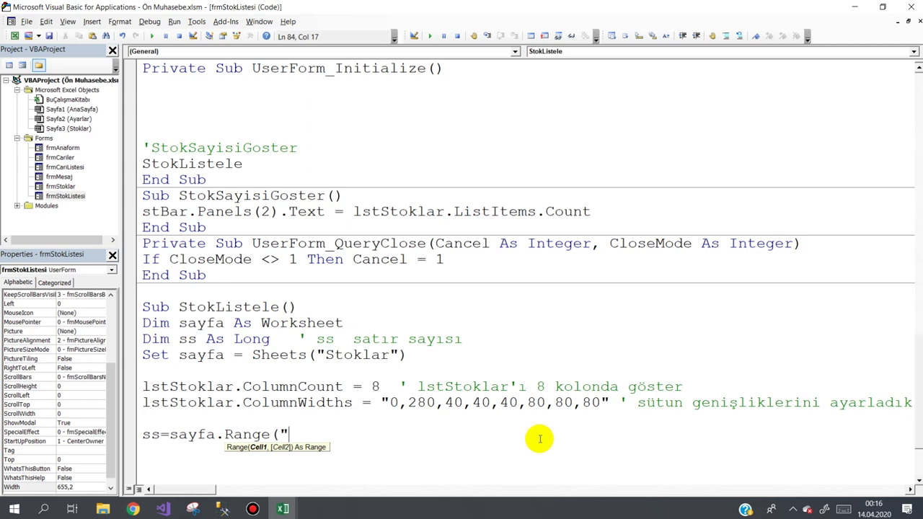
{"action": "type", "text": "A"}
{"action": "type", "text": "50000"}
{"action": "type", "text": "\""}
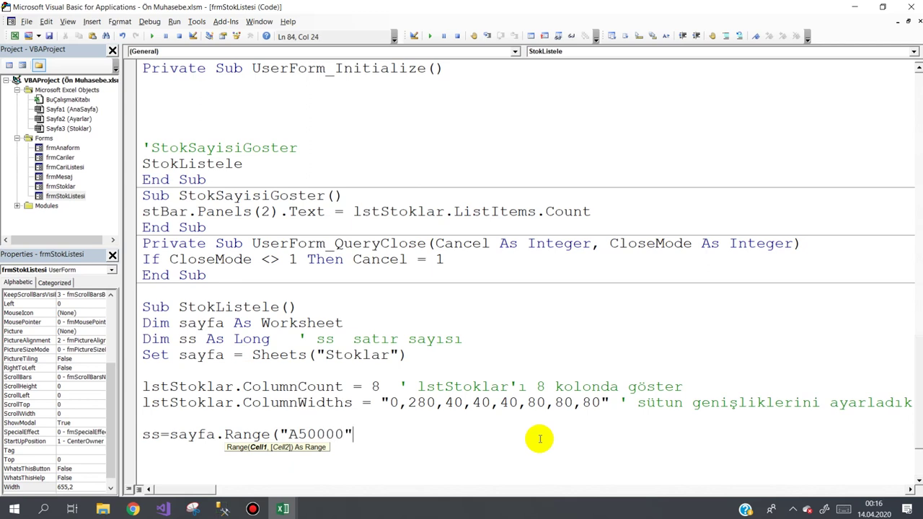
{"action": "type", "text": ")."}
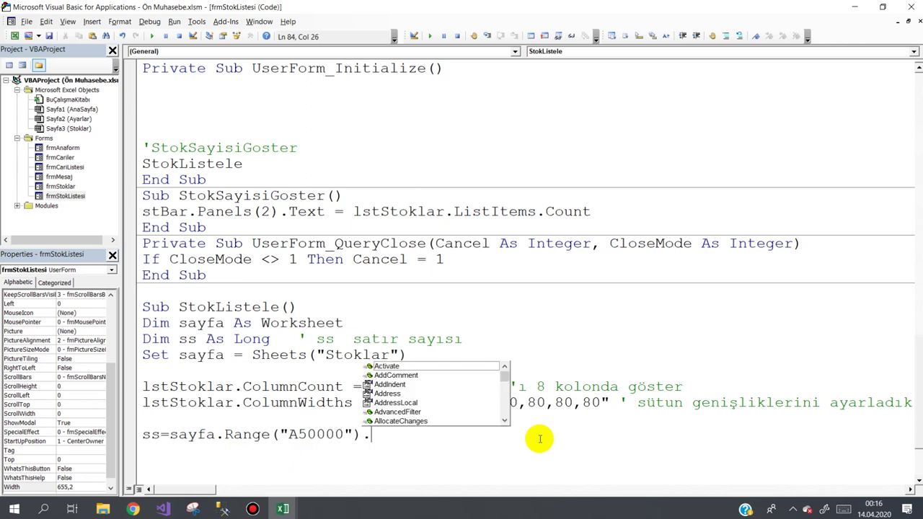
{"action": "type", "text": "end"}
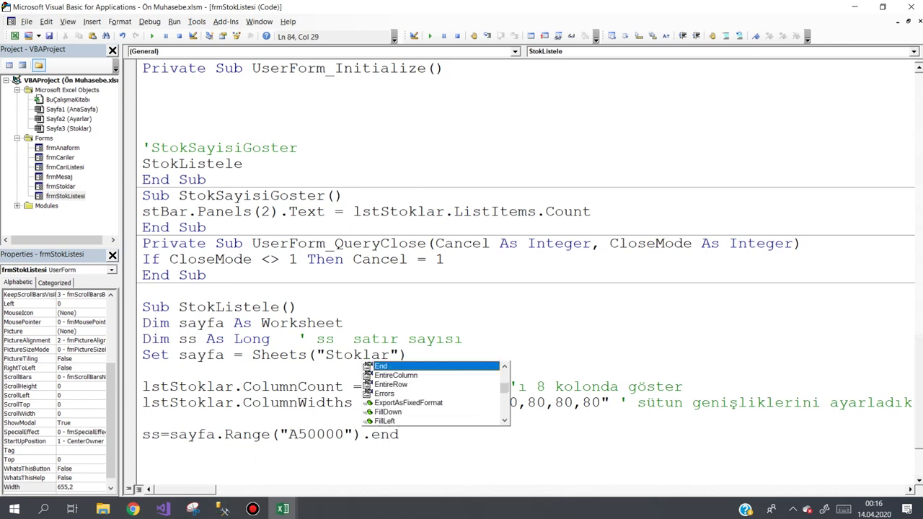
{"action": "type", "text": "("}
{"action": "key", "text": "Down"}
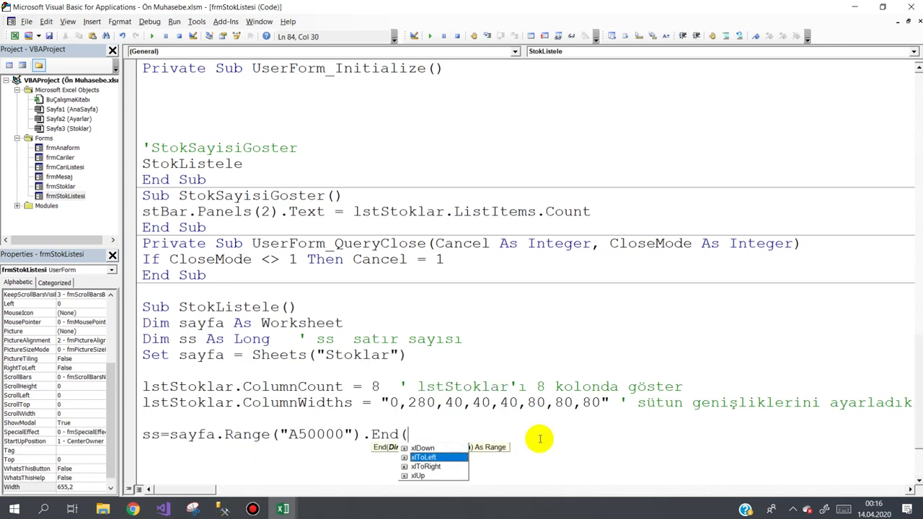
{"action": "key", "text": "Down"}
{"action": "key", "text": "Down"}
{"action": "type", "text": ")."}
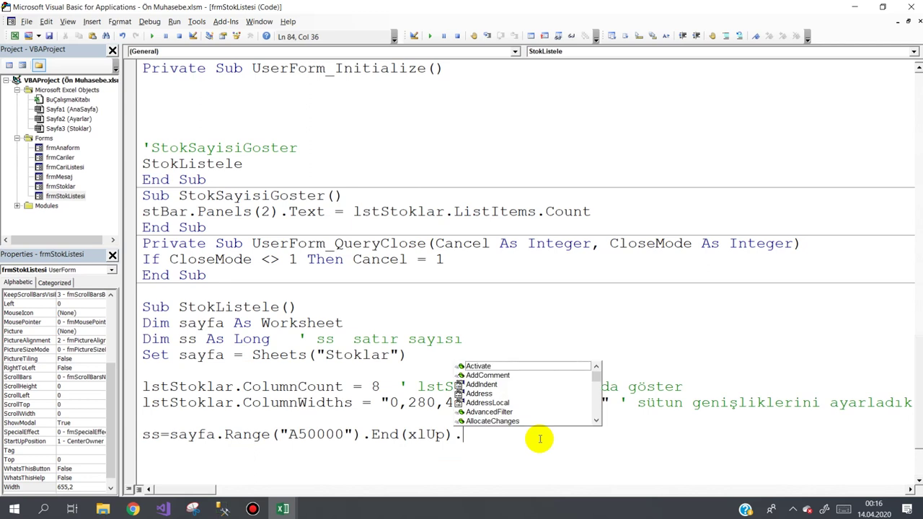
{"action": "type", "text": "row"}
{"action": "left_click", "coordinate": [536, 437]}
{"action": "key", "text": "Return"}
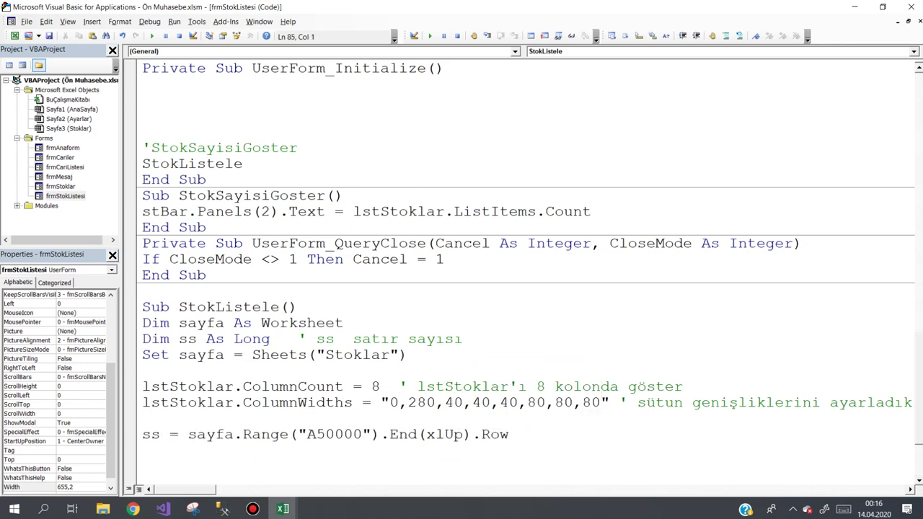
- In Excel, check that the Stok ID data in column A ends at row 10, then return to VBA
{"action": "mouse_move", "coordinate": [282, 509]}
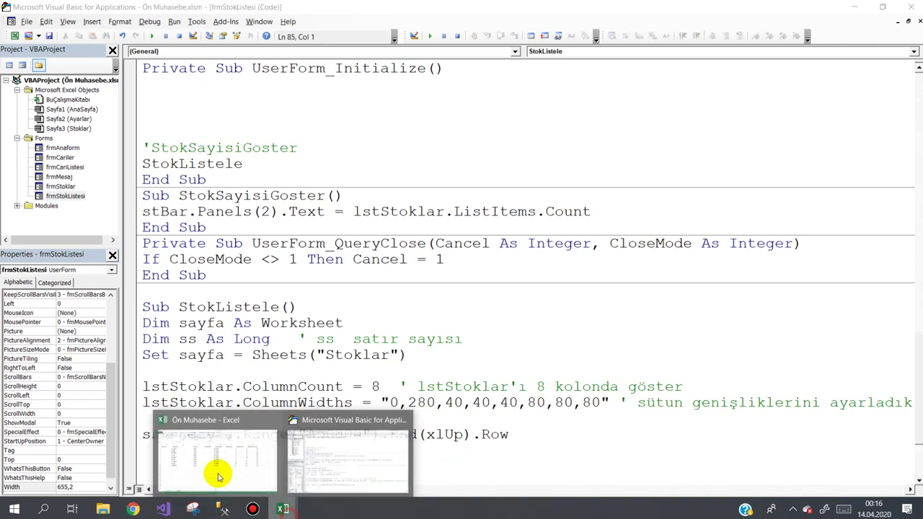
{"action": "left_click", "coordinate": [197, 458]}
{"action": "left_click_drag", "start_coordinate": [77, 148], "coordinate": [80, 285]}
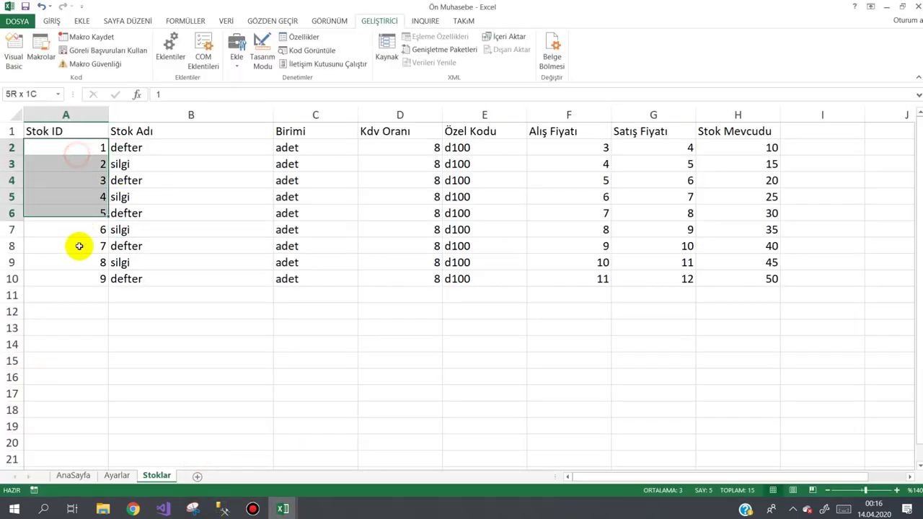
{"action": "left_click", "coordinate": [77, 148]}
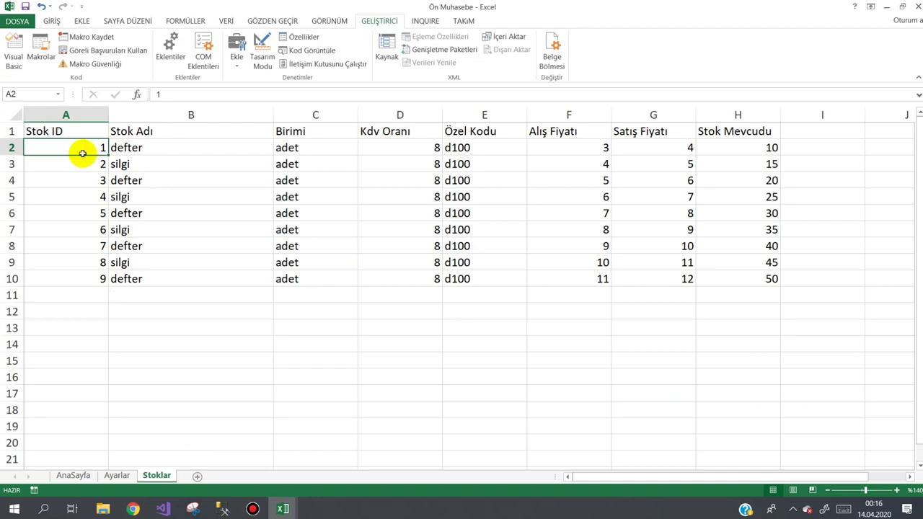
{"action": "key", "text": "ctrl+Down"}
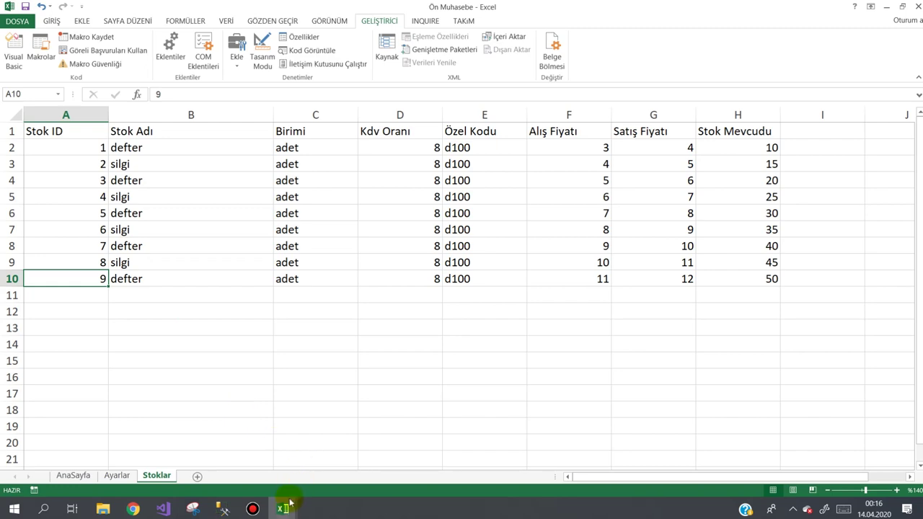
{"action": "mouse_move", "coordinate": [286, 507]}
{"action": "left_click", "coordinate": [296, 474]}
- Add the comment ' dolu satır sayısını bul to the ss line and begin 'if ss>1' two lines below
{"action": "left_click", "coordinate": [526, 434]}
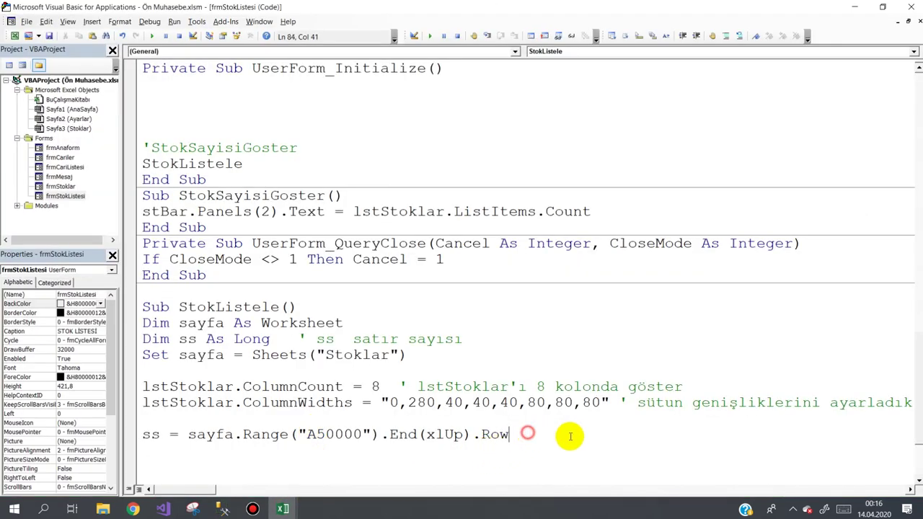
{"action": "type", "text": "  ' d"}
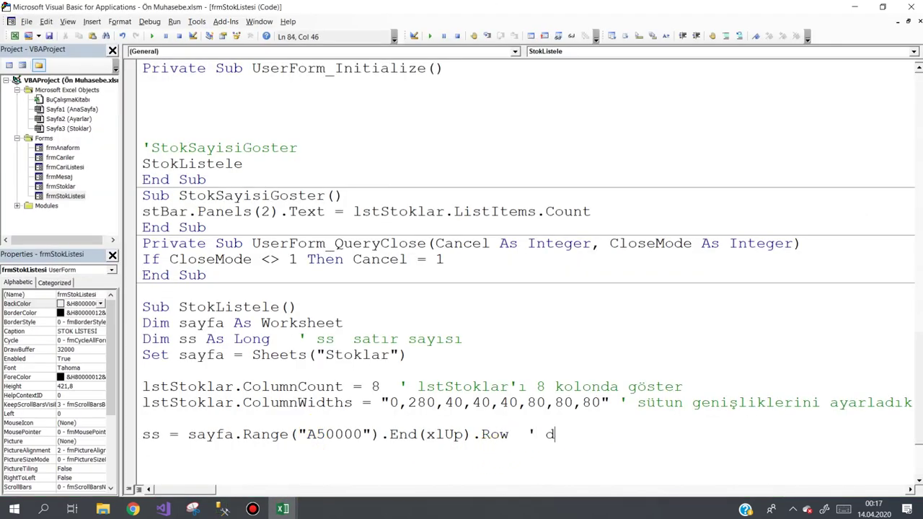
{"action": "type", "text": "olu satır "}
{"action": "type", "text": "sayısını bu"}
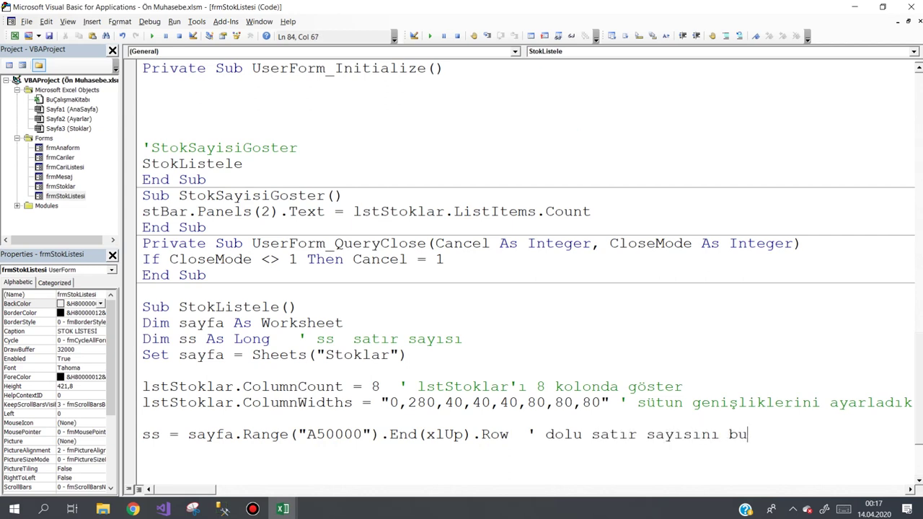
{"action": "type", "text": "l"}
{"action": "key", "text": "Return"}
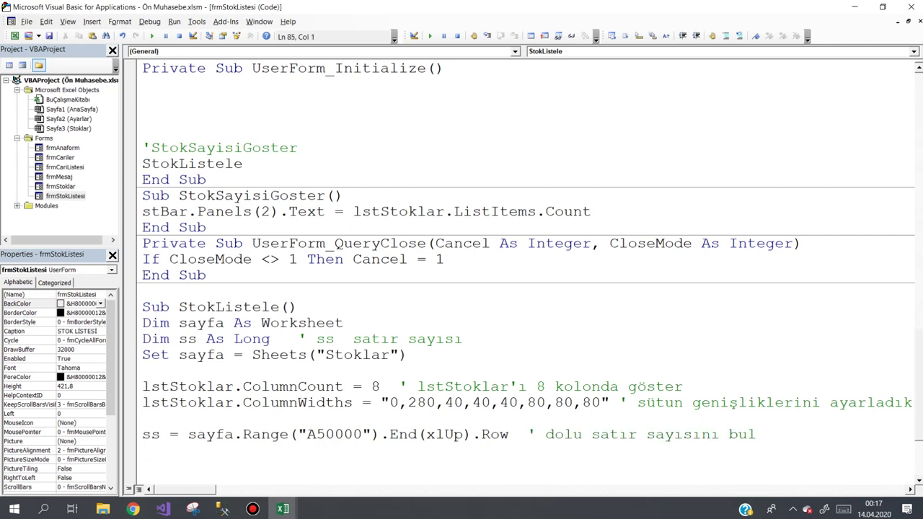
{"action": "key", "text": "Return"}
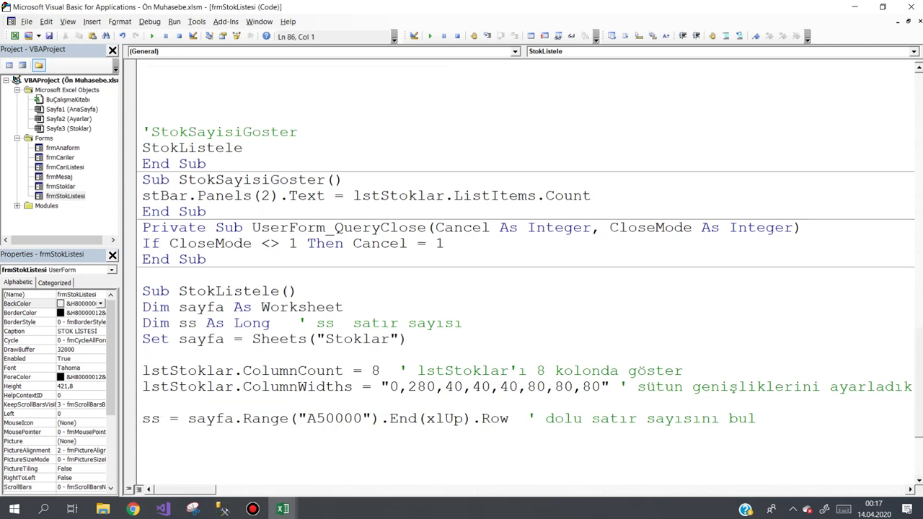
{"action": "type", "text": "if ss"}
{"action": "type", "text": ">"}
{"action": "type", "text": "1"}
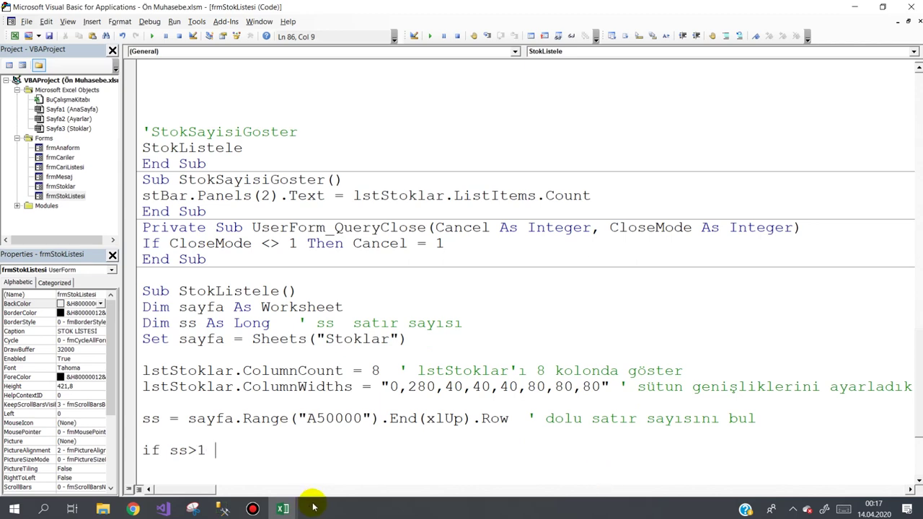
{"action": "left_click", "coordinate": [284, 507]}
- On the Stoklar sheet, select header row A1:H1 and then A1:H4 to compare header and data rows
{"action": "left_click", "coordinate": [238, 469]}
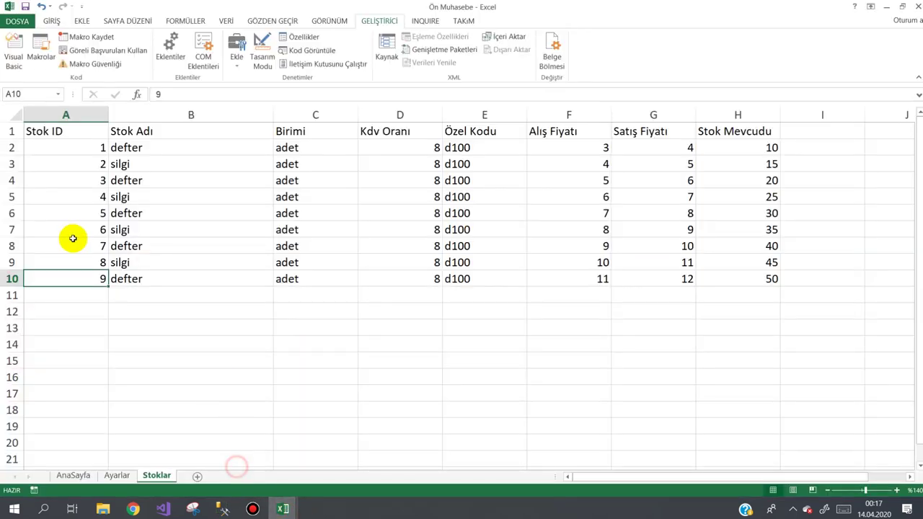
{"action": "left_click", "coordinate": [55, 132]}
{"action": "left_click_drag", "start_coordinate": [55, 131], "coordinate": [707, 132]}
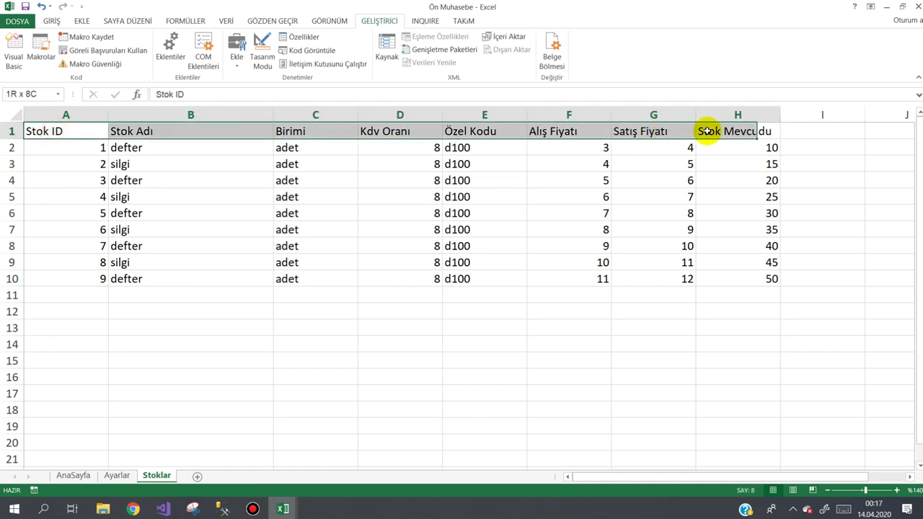
{"action": "left_click", "coordinate": [93, 148]}
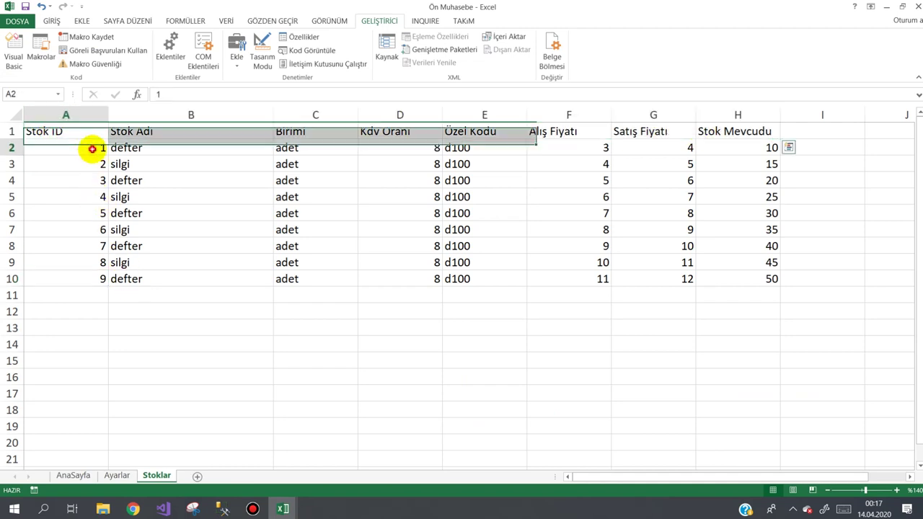
{"action": "left_click", "coordinate": [67, 132]}
{"action": "left_click", "coordinate": [79, 148]}
{"action": "left_click", "coordinate": [91, 182]}
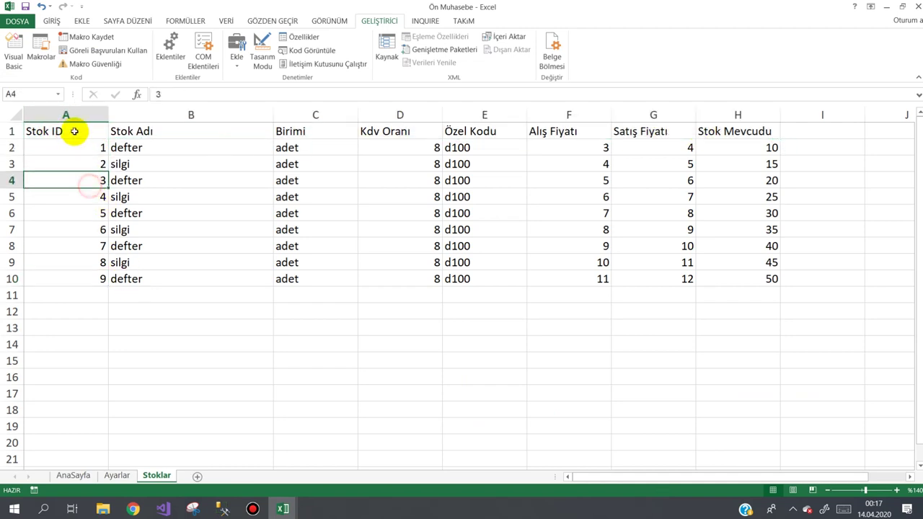
{"action": "mouse_move", "coordinate": [74, 132]}
{"action": "left_mouse_down"}
{"action": "mouse_move", "coordinate": [403, 181]}
{"action": "mouse_move", "coordinate": [742, 185]}
{"action": "left_mouse_up"}
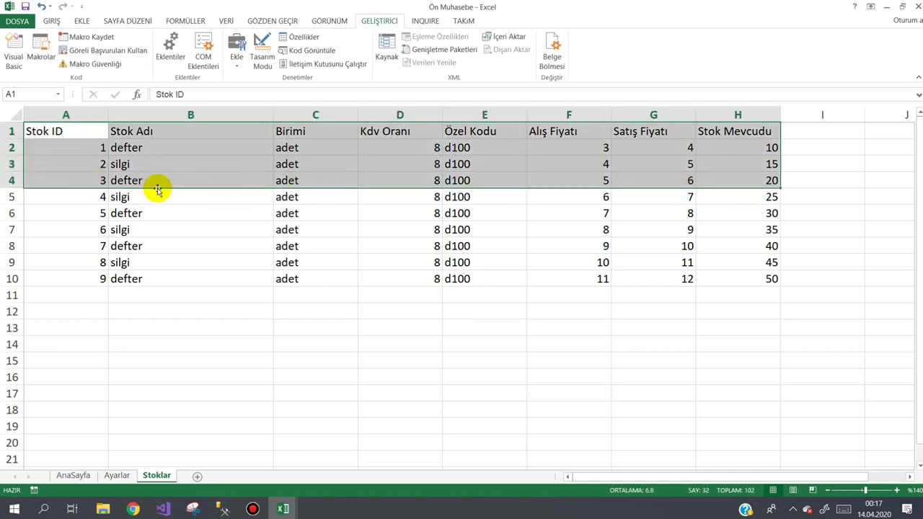
{"action": "left_click", "coordinate": [93, 212]}
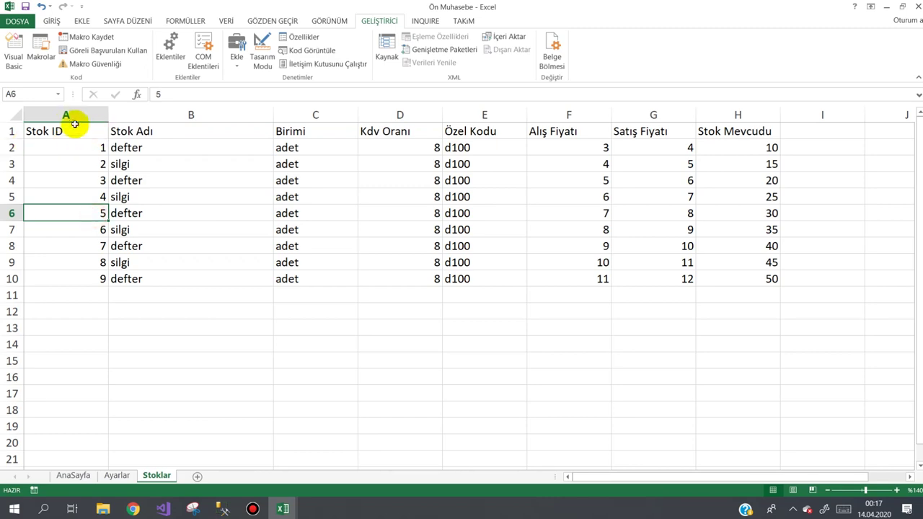
{"action": "left_click_drag", "start_coordinate": [61, 131], "coordinate": [754, 119]}
- Finish the line as If ss > 1 Then and add blank lines inside the block
{"action": "mouse_move", "coordinate": [297, 509]}
{"action": "left_click", "coordinate": [303, 469]}
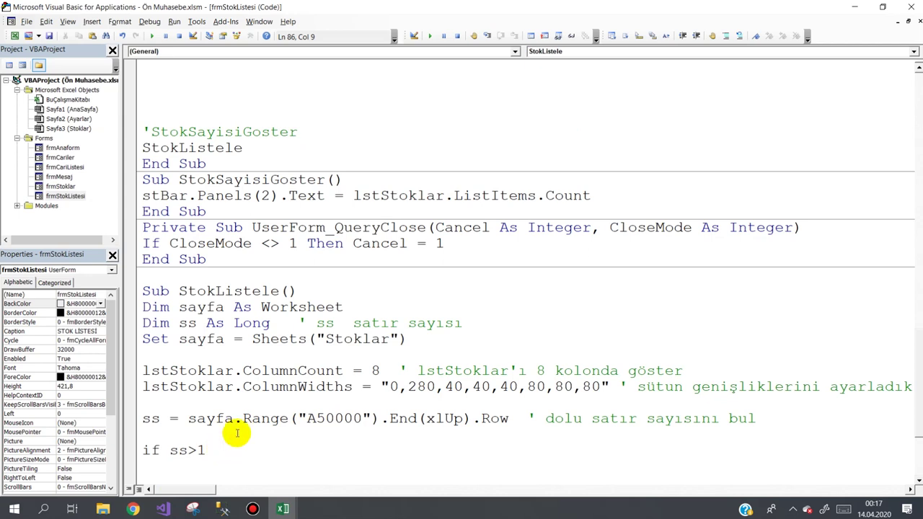
{"action": "type", "text": "then"}
{"action": "key", "text": "Return"}
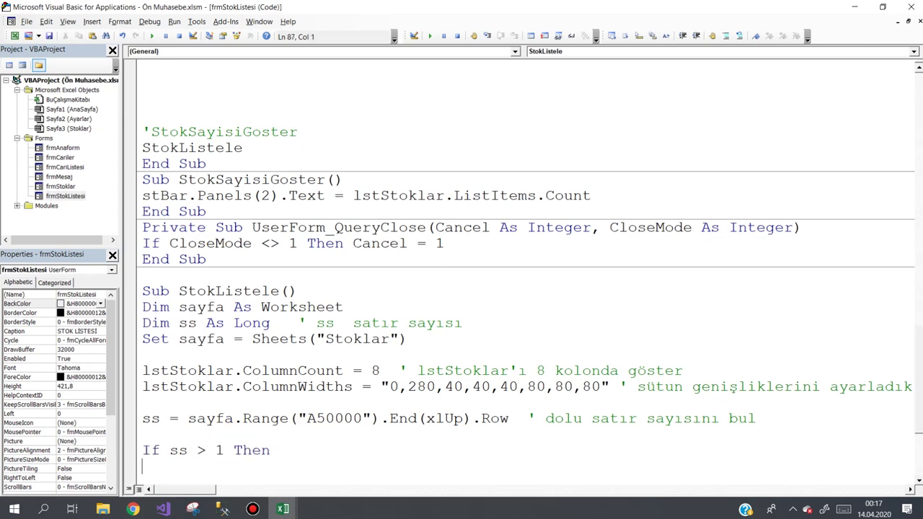
{"action": "key", "text": "Return"}
{"action": "key", "text": "Return"}
{"action": "key", "text": "Return"}
{"action": "key", "text": "Return"}
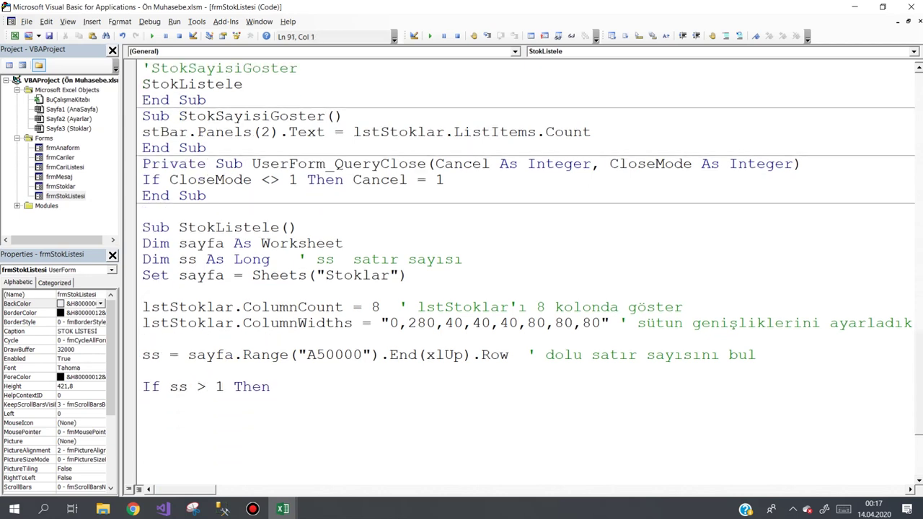
{"action": "key", "text": "Return"}
{"action": "key", "text": "Return"}
{"action": "key", "text": "Return"}
{"action": "key", "text": "Return"}
{"action": "key", "text": "Return"}
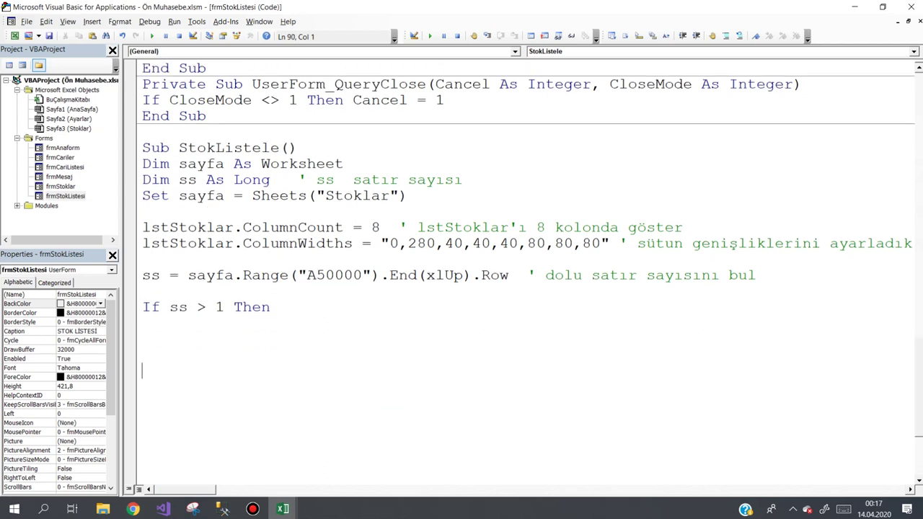
- Begin lstStoklar.RowSource = "Stoklar!A2 inside the If block, briefly checking the Excel columns
{"action": "left_click", "coordinate": [142, 322]}
{"action": "type", "text": "lst"}
{"action": "type", "text": "s"}
{"action": "key", "text": "ctrl+space"}
{"action": "type", "text": "."}
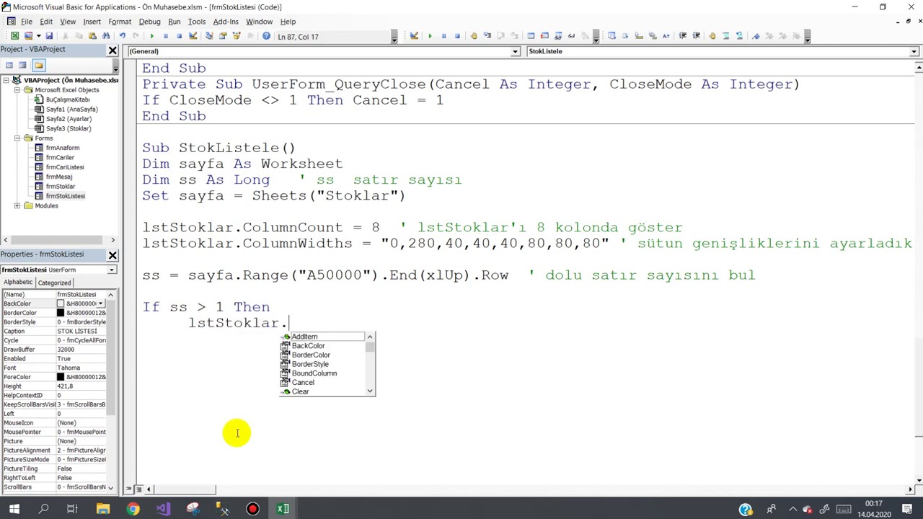
{"action": "type", "text": "row=\""}
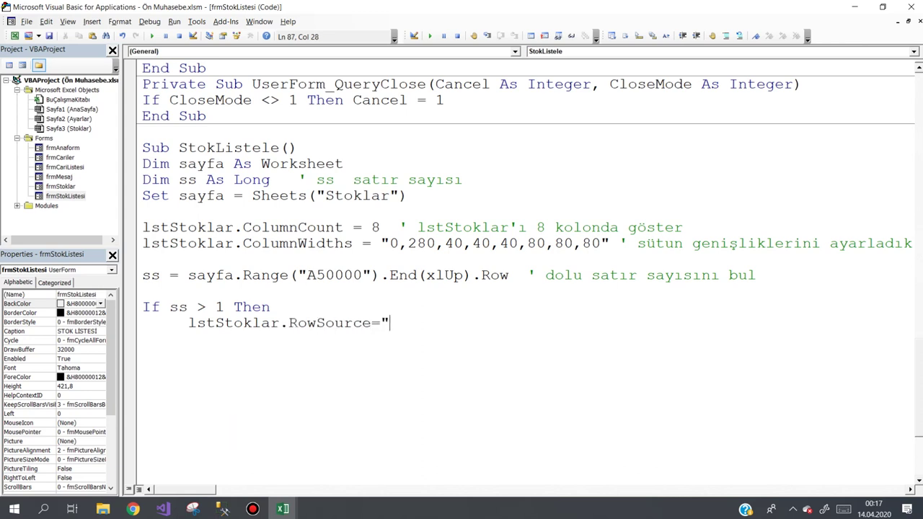
{"action": "type", "text": "St"}
{"action": "type", "text": "oklar\""}
{"action": "key", "text": "BackSpace"}
{"action": "type", "text": "!"}
{"action": "type", "text": "A"}
{"action": "type", "text": "2:"}
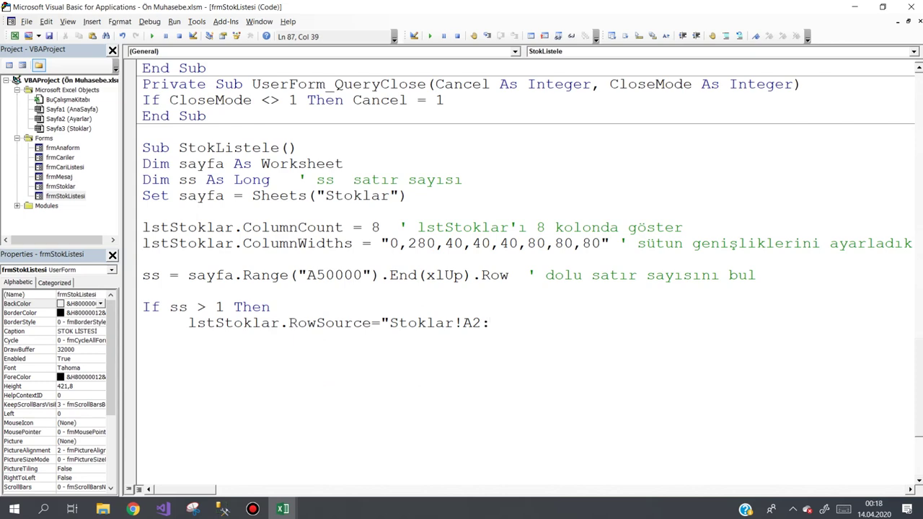
{"action": "mouse_move", "coordinate": [277, 504]}
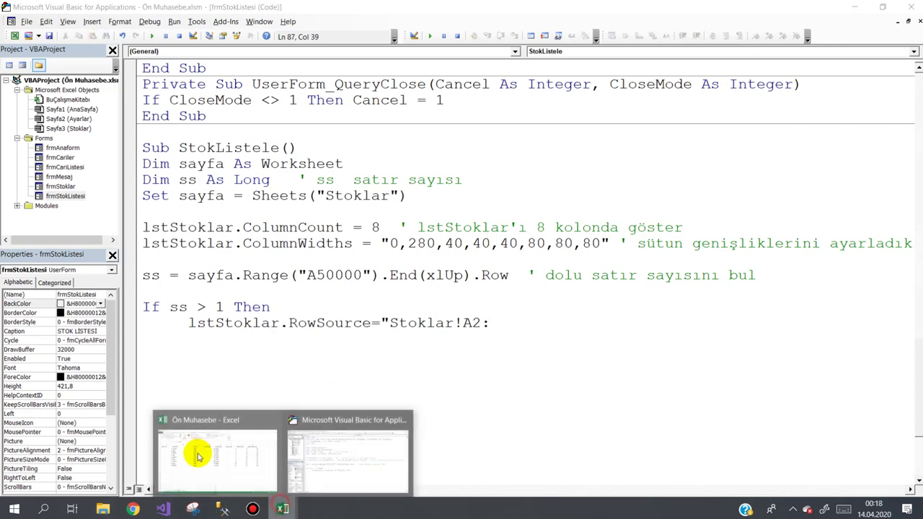
{"action": "left_click", "coordinate": [197, 453]}
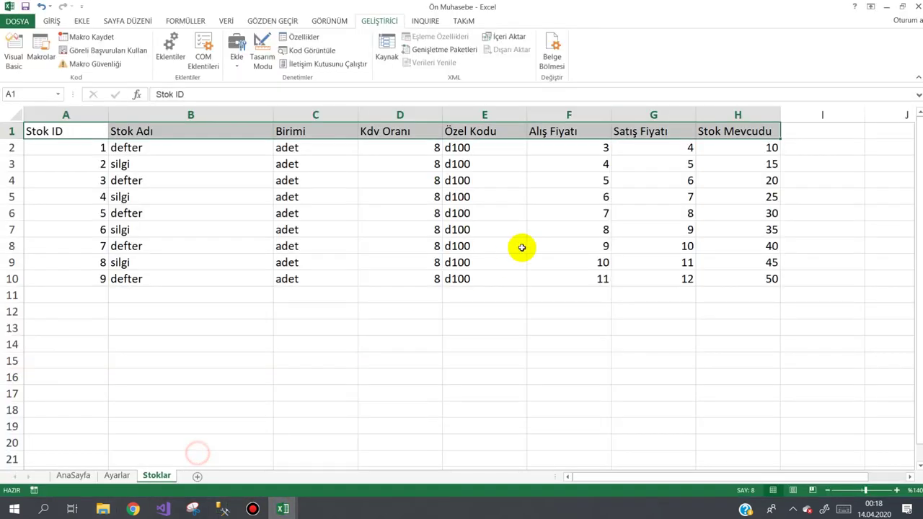
{"action": "left_click", "coordinate": [283, 508]}
{"action": "left_click", "coordinate": [318, 461]}
- Complete the RowSource as "Stoklar!A2:H" & ss, then add Else and End If lines
{"action": "type", "text": "H"}
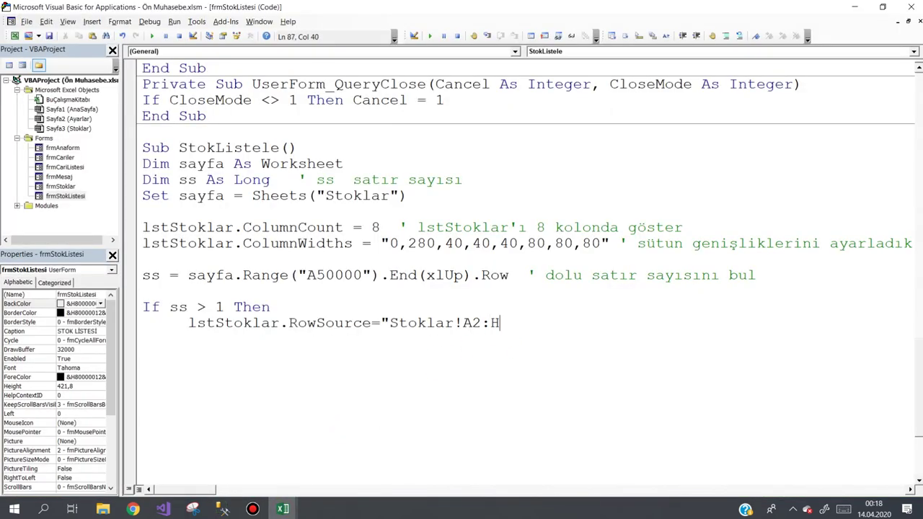
{"action": "type", "text": "é"}
{"action": "key", "text": "BackSpace"}
{"action": "type", "text": "\""}
{"action": "type", "text": "&s"}
{"action": "type", "text": "s"}
{"action": "key", "text": "Return"}
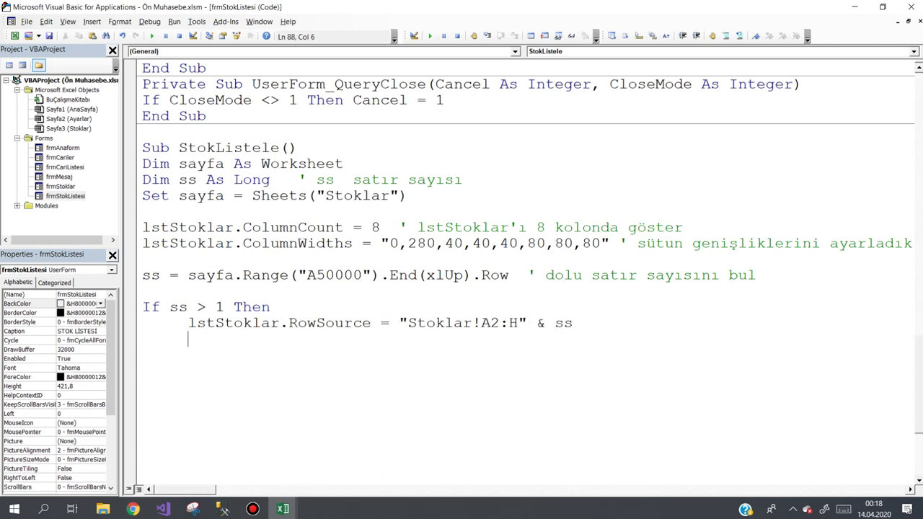
{"action": "type", "text": "el"}
{"action": "type", "text": "se"}
{"action": "key", "text": "Return"}
{"action": "key", "text": "Return"}
{"action": "type", "text": "en"}
{"action": "type", "text": "d if"}
- Copy the RowSource statement under Else and change its range to "Stoklar!A1:H1"
{"action": "key", "text": "Up"}
{"action": "key", "text": "Left"}
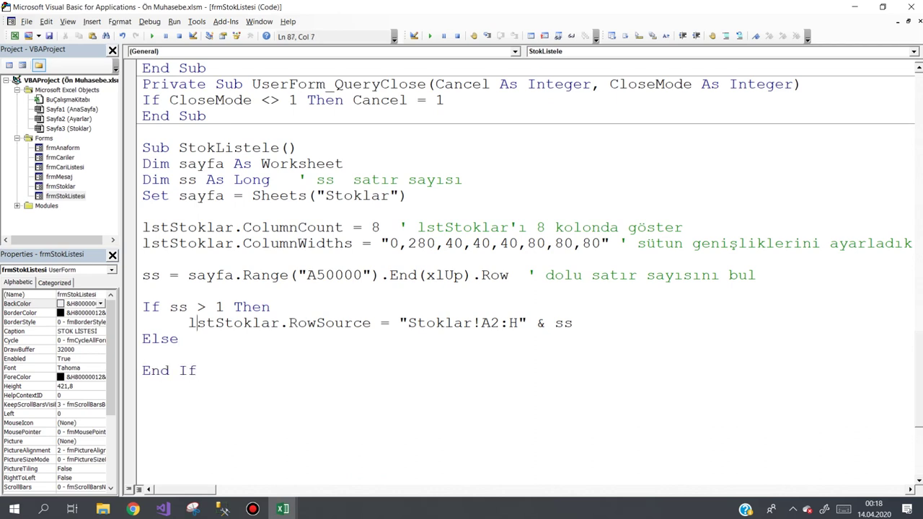
{"action": "key", "text": "Up"}
{"action": "key", "text": "shift+End"}
{"action": "key", "text": "ctrl+c"}
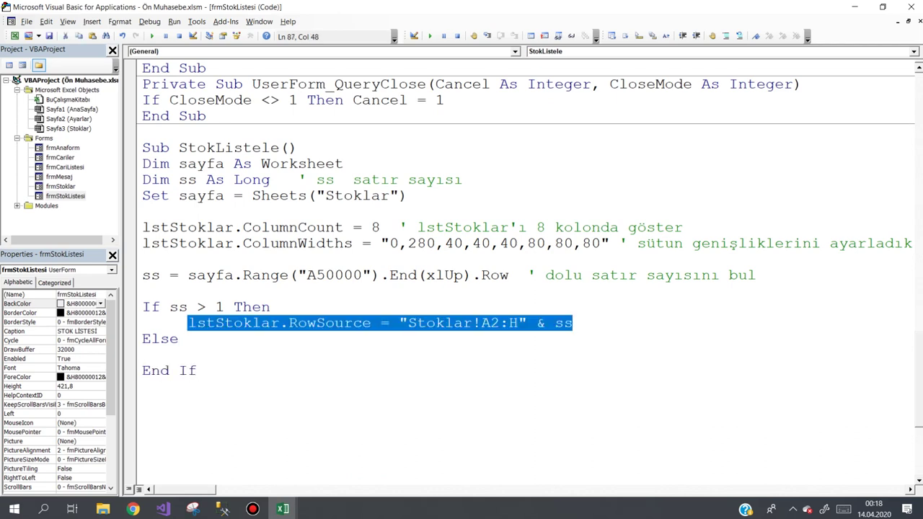
{"action": "key", "text": "Down"}
{"action": "key", "text": "Down"}
{"action": "key", "text": "ctrl+v"}
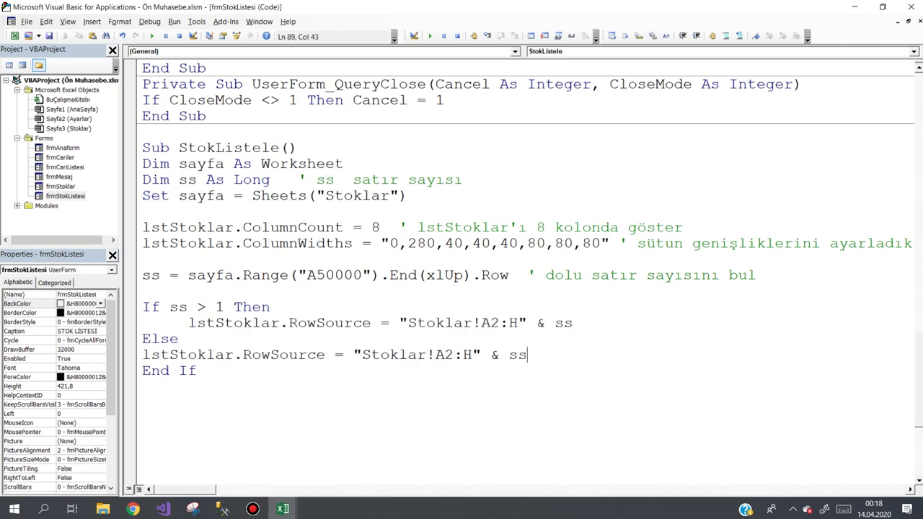
{"action": "key", "text": "Home"}
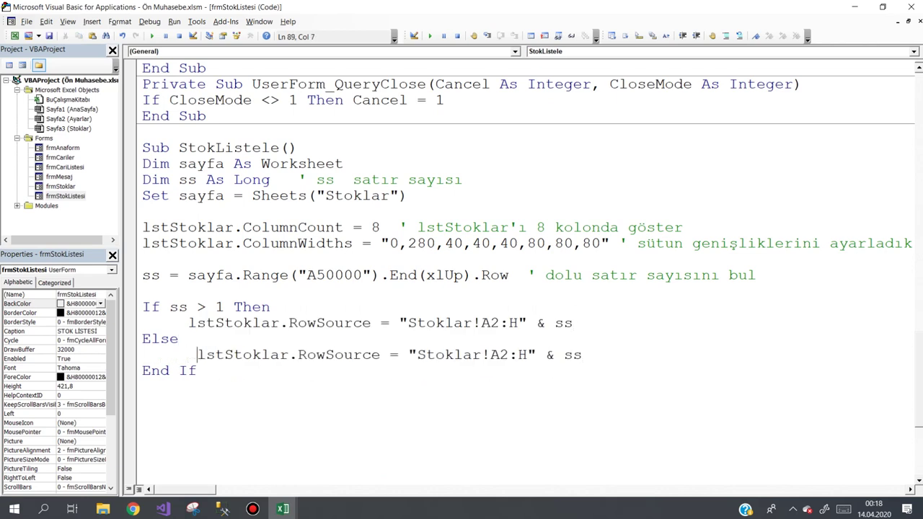
{"action": "key", "text": "BackSpace"}
{"action": "key", "text": "BackSpace"}
{"action": "key", "text": "End"}
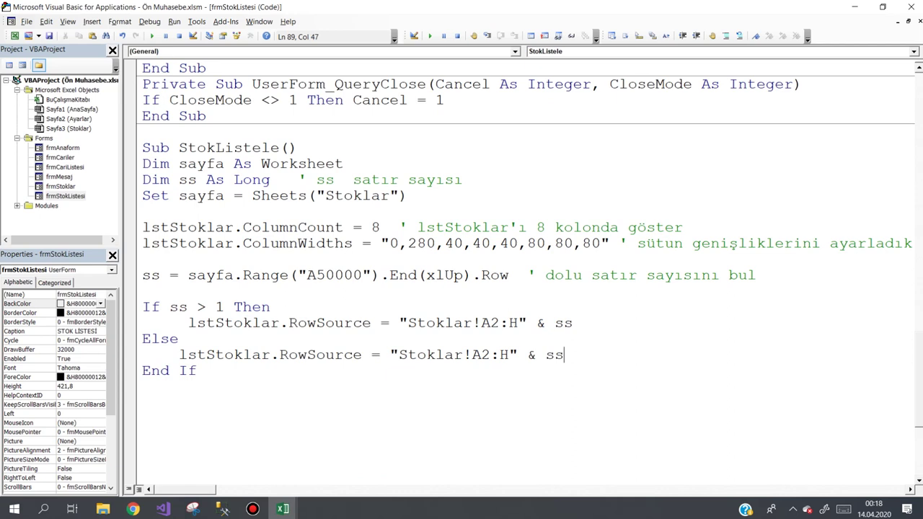
{"action": "key", "text": "BackSpace"}
{"action": "key", "text": "BackSpace"}
{"action": "key", "text": "BackSpace"}
{"action": "key", "text": "Left"}
{"action": "key", "text": "Left"}
{"action": "key", "text": "Left"}
{"action": "key", "text": "Left"}
{"action": "key", "text": "Left"}
{"action": "key", "text": "Left"}
{"action": "key", "text": "Delete"}
{"action": "type", "text": "1"}
{"action": "key", "text": "Right"}
{"action": "key", "text": "Right"}
{"action": "type", "text": "1"}
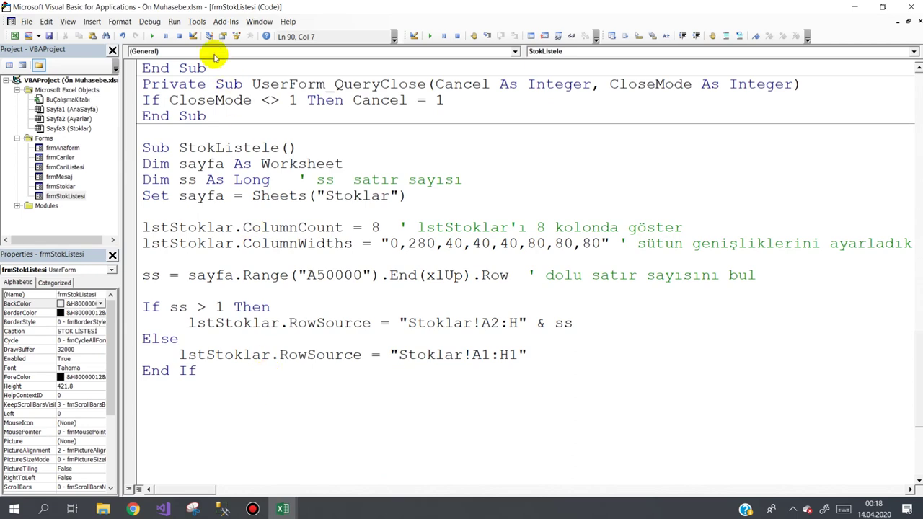
- After Run shows a compile error, comment out the lstStoklar_DblClick procedure with Comment Block
{"action": "left_click", "coordinate": [152, 36]}
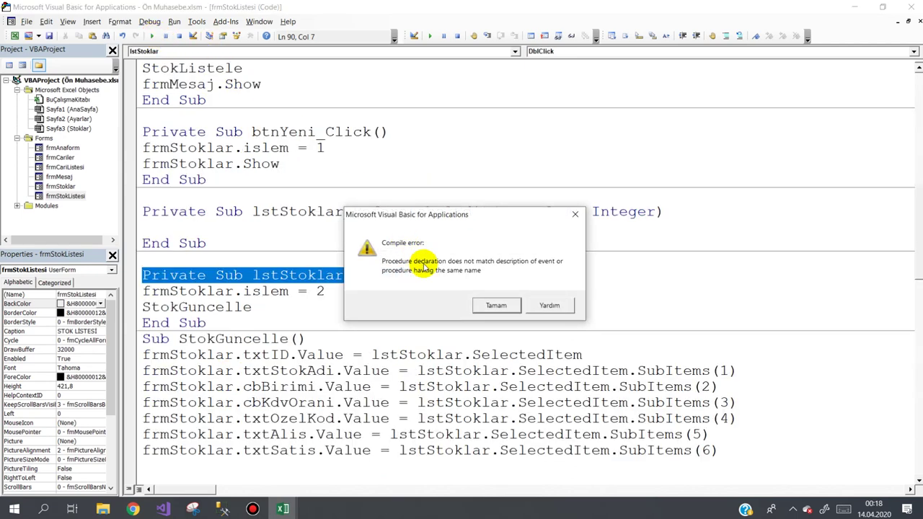
{"action": "left_click", "coordinate": [494, 306]}
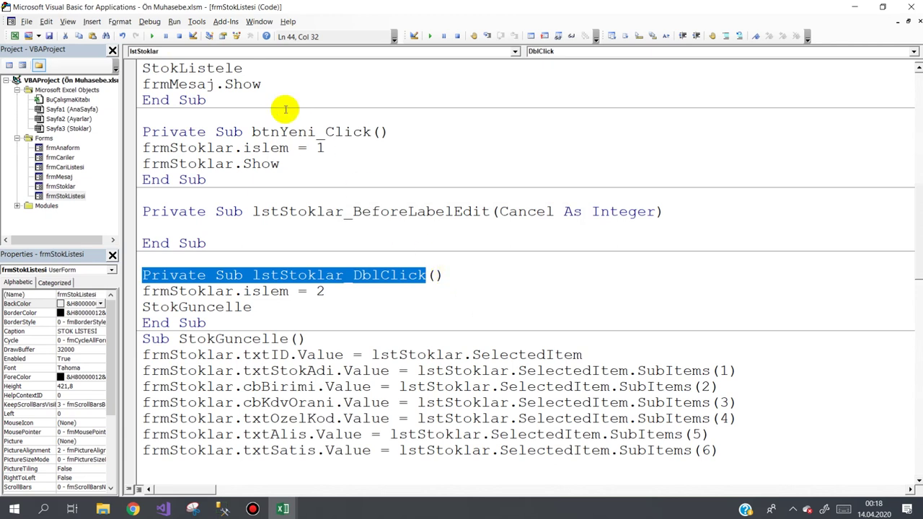
{"action": "left_click", "coordinate": [157, 275]}
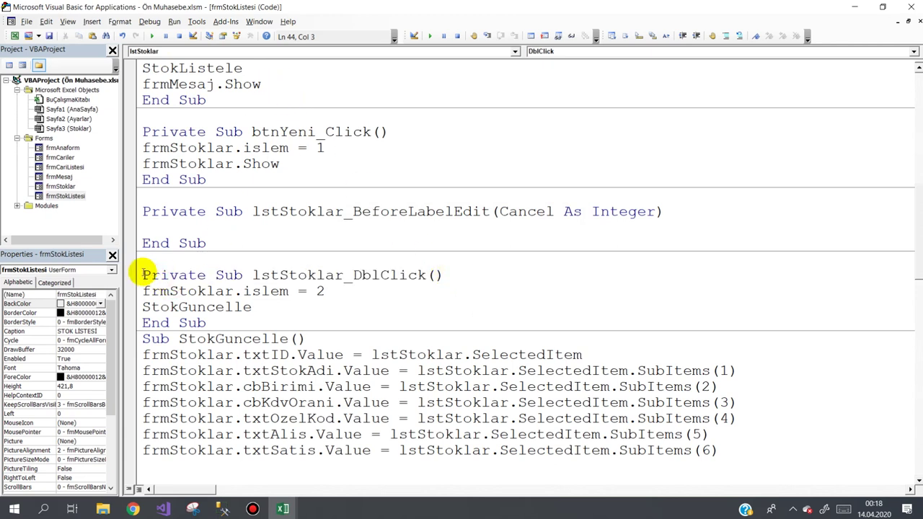
{"action": "left_click_drag", "start_coordinate": [143, 274], "coordinate": [210, 323]}
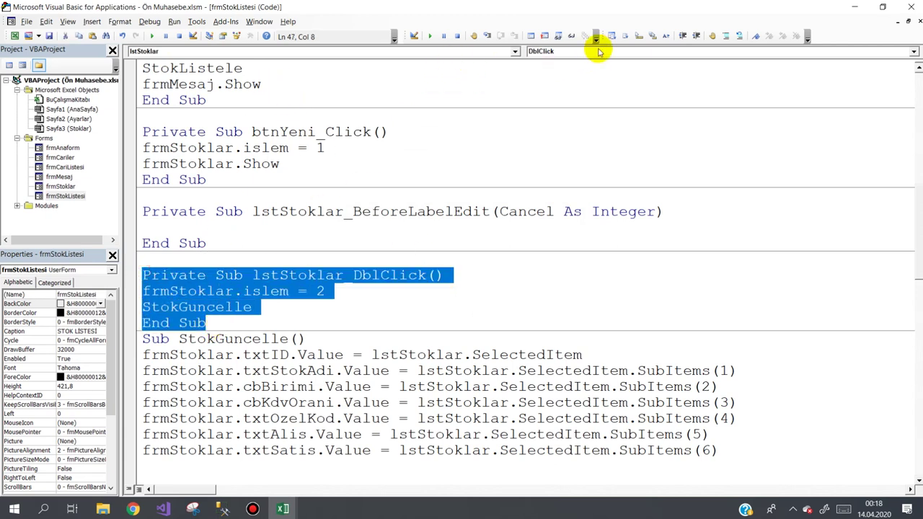
{"action": "left_click", "coordinate": [725, 35]}
{"action": "left_click", "coordinate": [374, 173]}
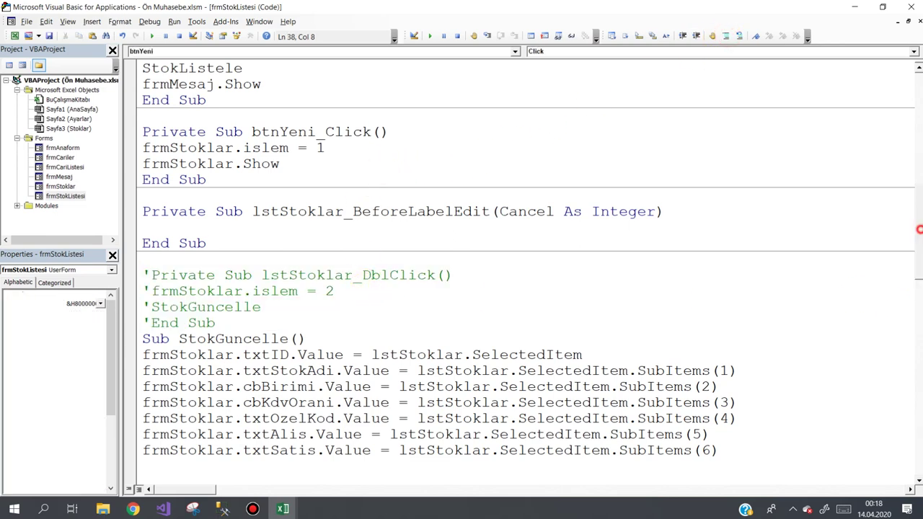
{"action": "left_click_drag", "start_coordinate": [918, 223], "coordinate": [918, 374]}
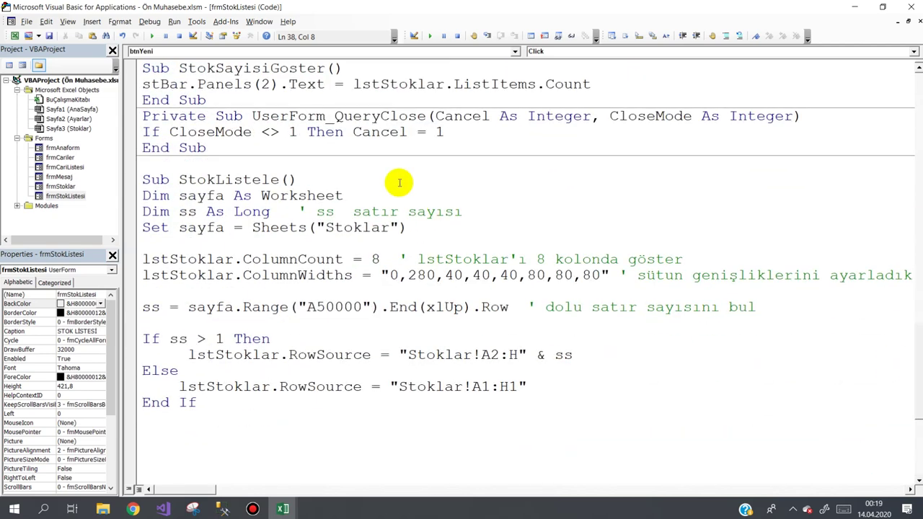
- Run the stock list form, select the last stock row, close it and reopen its code
{"action": "left_click", "coordinate": [154, 36]}
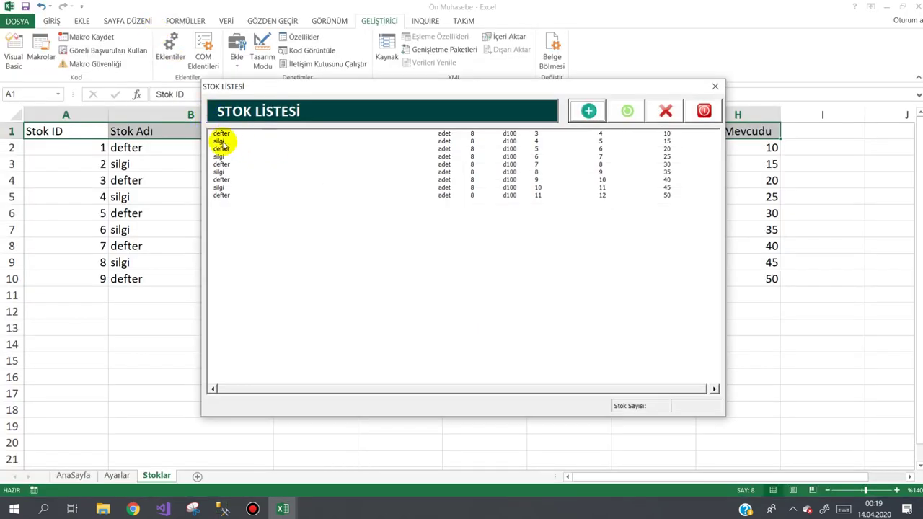
{"action": "left_click", "coordinate": [235, 195]}
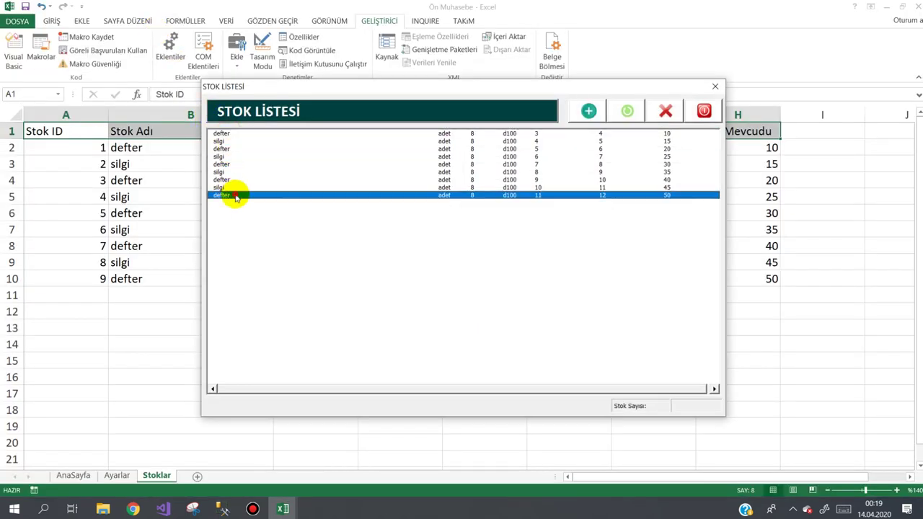
{"action": "left_click", "coordinate": [703, 112]}
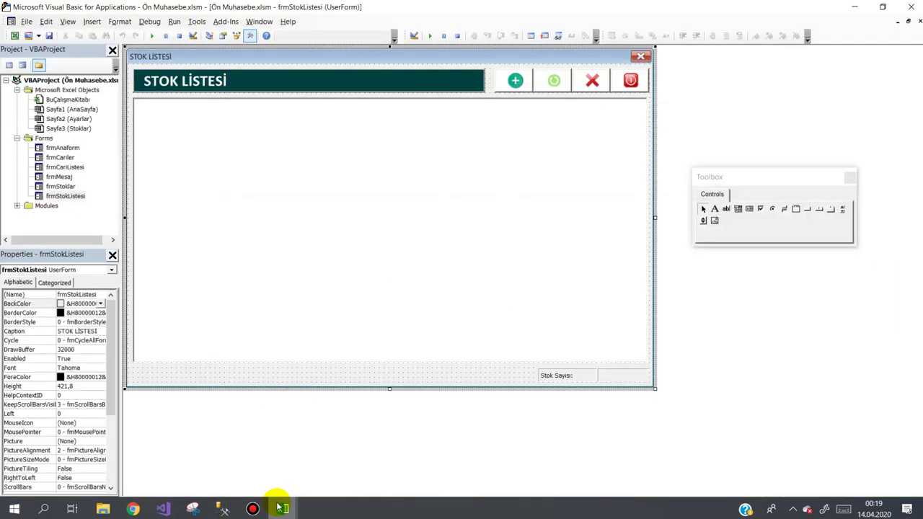
{"action": "double_click", "coordinate": [352, 362]}
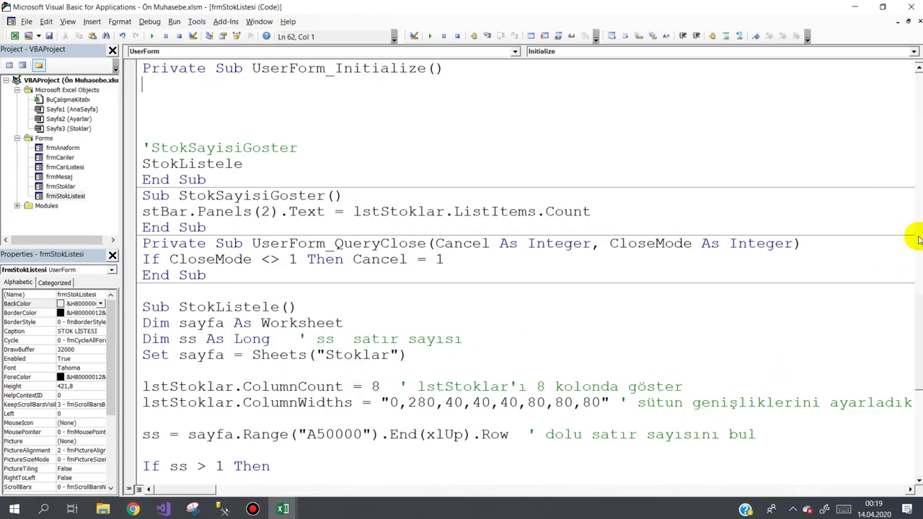
- Change a digit in the RowSource code to 2, then rerun and close the stock list form
{"action": "left_click_drag", "start_coordinate": [917, 346], "coordinate": [920, 392]}
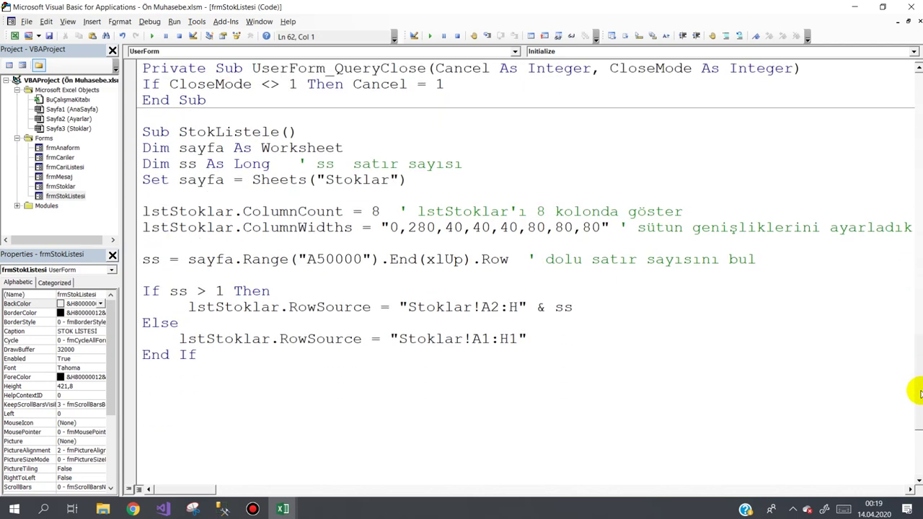
{"action": "left_click_drag", "start_coordinate": [473, 338], "coordinate": [483, 339]}
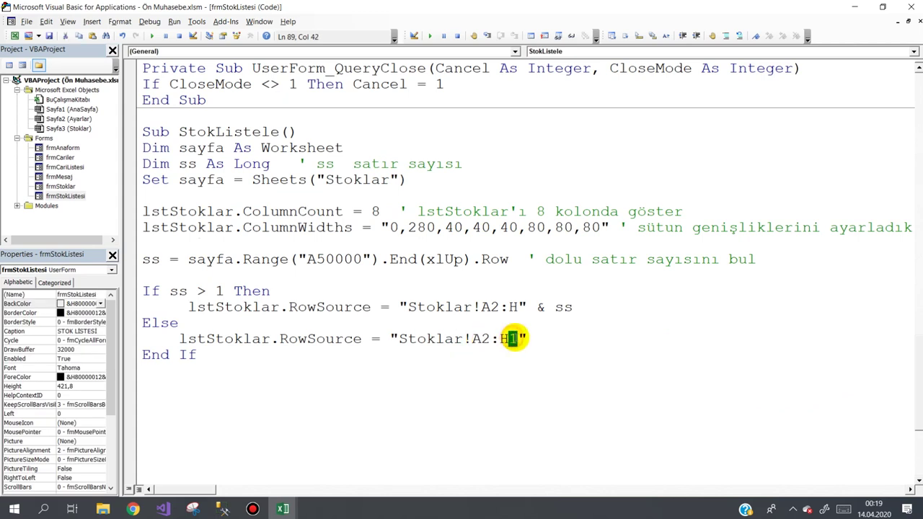
{"action": "type", "text": "2"}
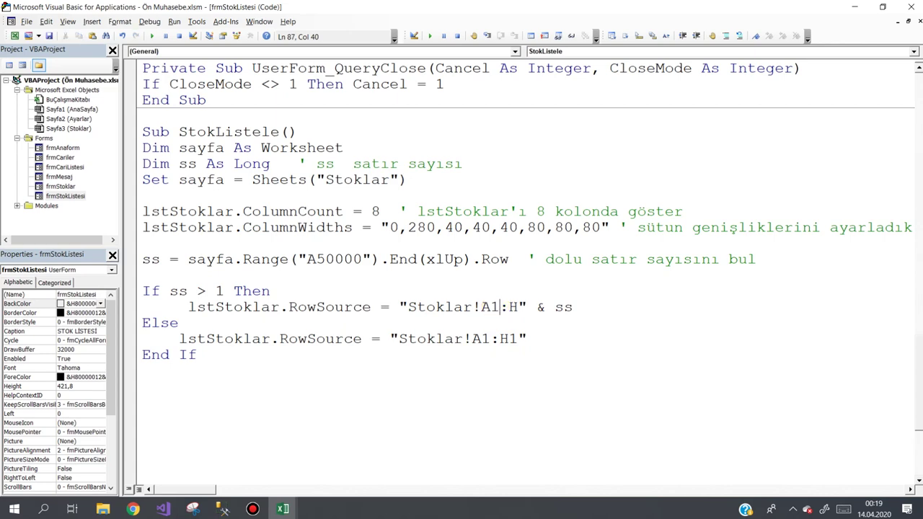
{"action": "left_click", "coordinate": [425, 370]}
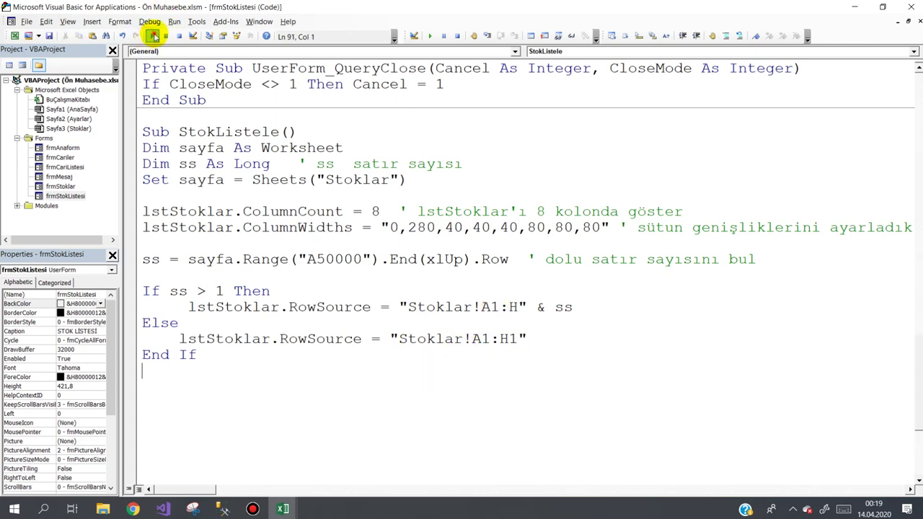
{"action": "left_click", "coordinate": [154, 36]}
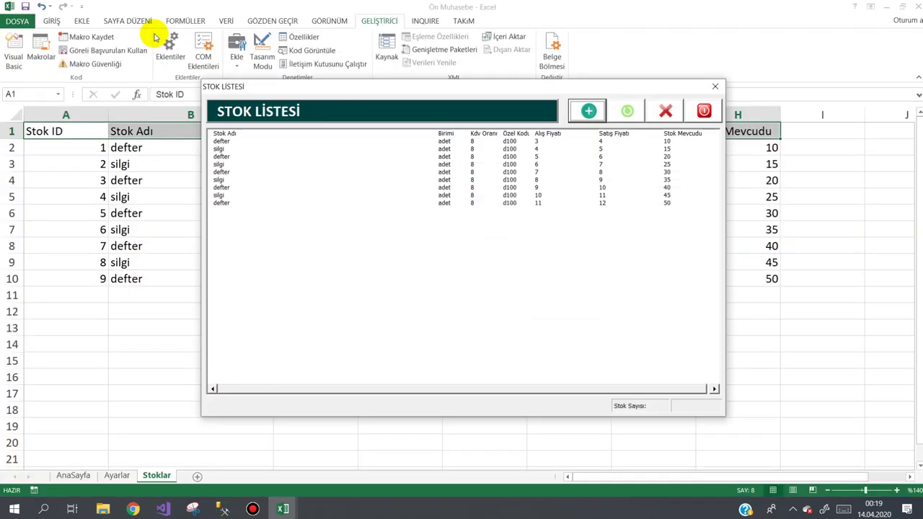
{"action": "left_click", "coordinate": [314, 138]}
{"action": "left_click", "coordinate": [704, 110]}
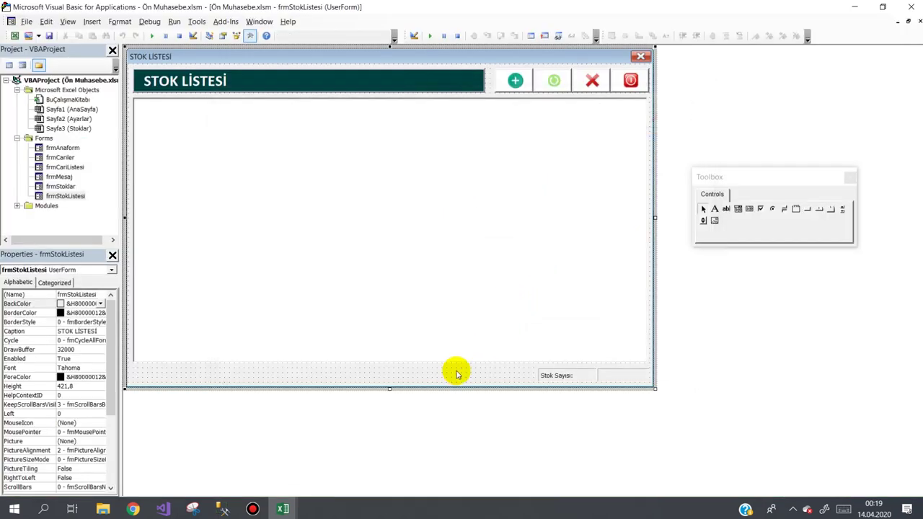
{"action": "key", "text": "F7"}
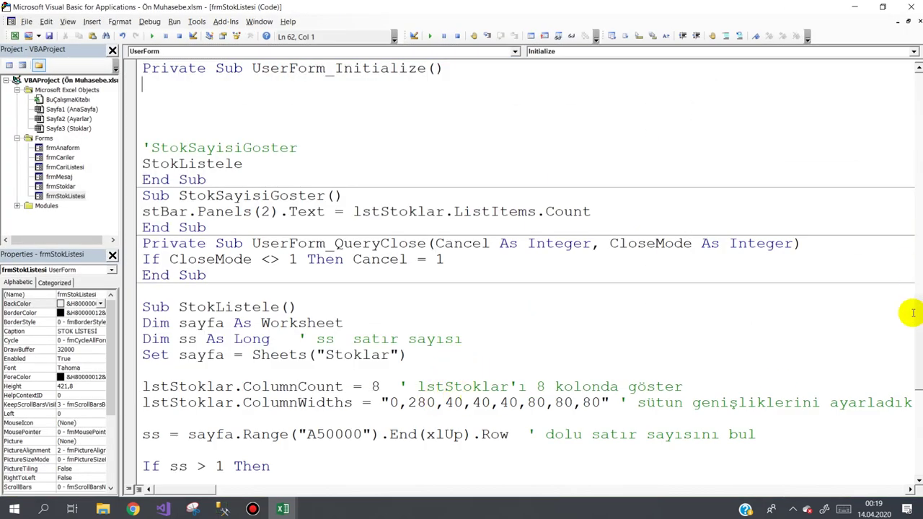
- Change the If line's range from A1 to A2 and rerun the form to compare the list
{"action": "scroll", "coordinate": [912, 313], "scroll_direction": "down", "scroll_amount": 2}
{"action": "scroll", "coordinate": [912, 313], "scroll_direction": "down", "scroll_amount": 2}
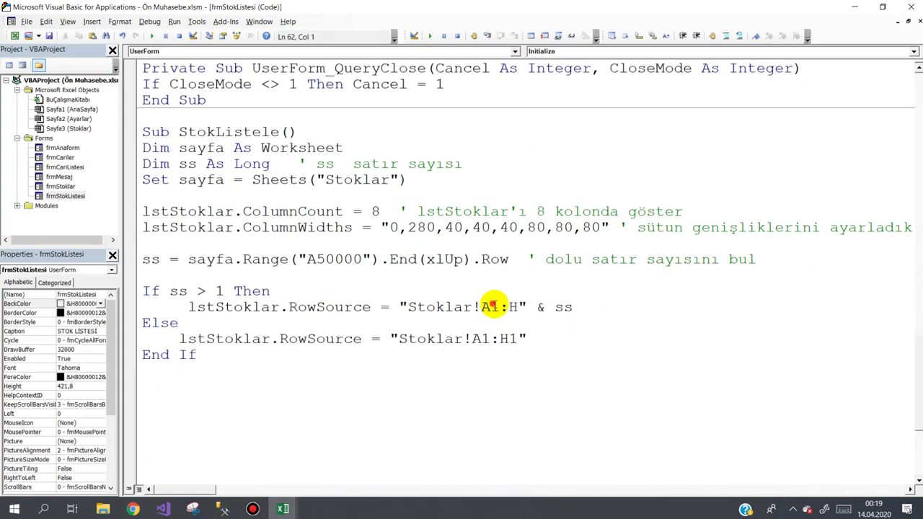
{"action": "left_click_drag", "start_coordinate": [489, 306], "coordinate": [498, 306]}
{"action": "type", "text": "2"}
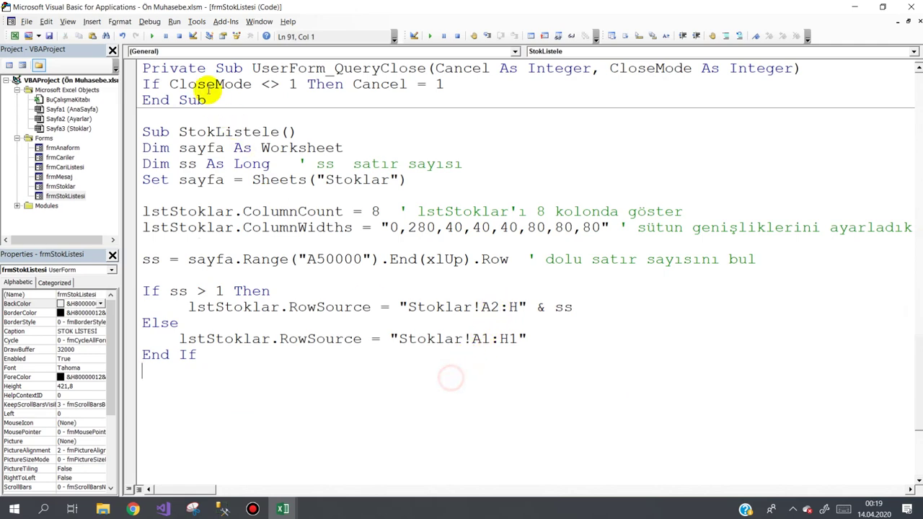
{"action": "left_click", "coordinate": [151, 36]}
{"action": "left_click", "coordinate": [270, 134]}
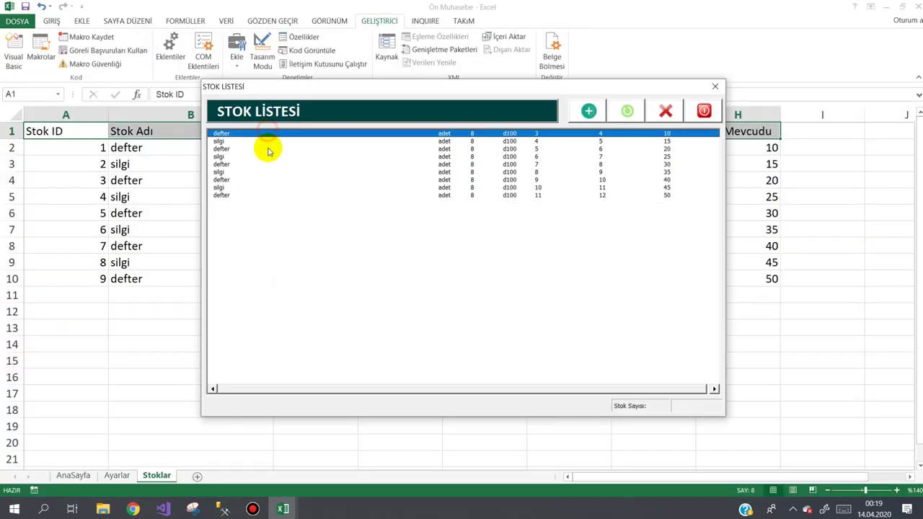
{"action": "left_click", "coordinate": [270, 152]}
{"action": "left_click", "coordinate": [704, 110]}
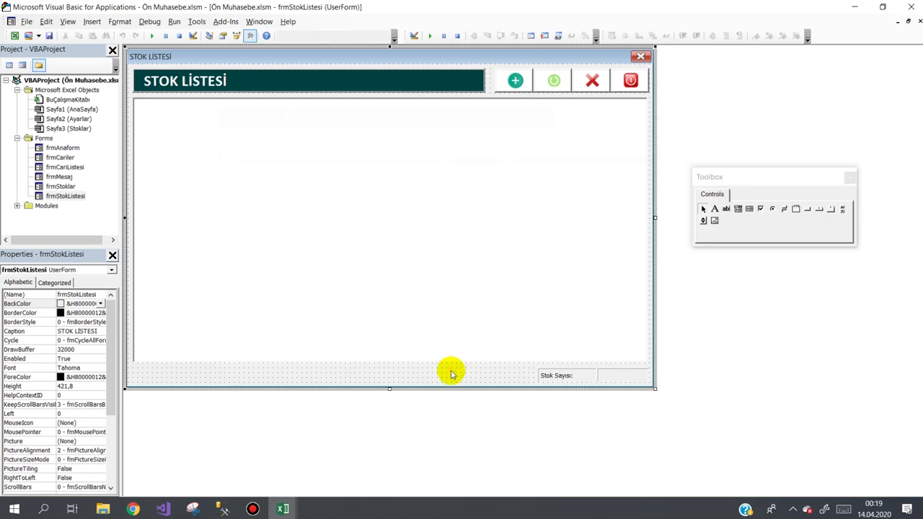
{"action": "key", "text": "F7"}
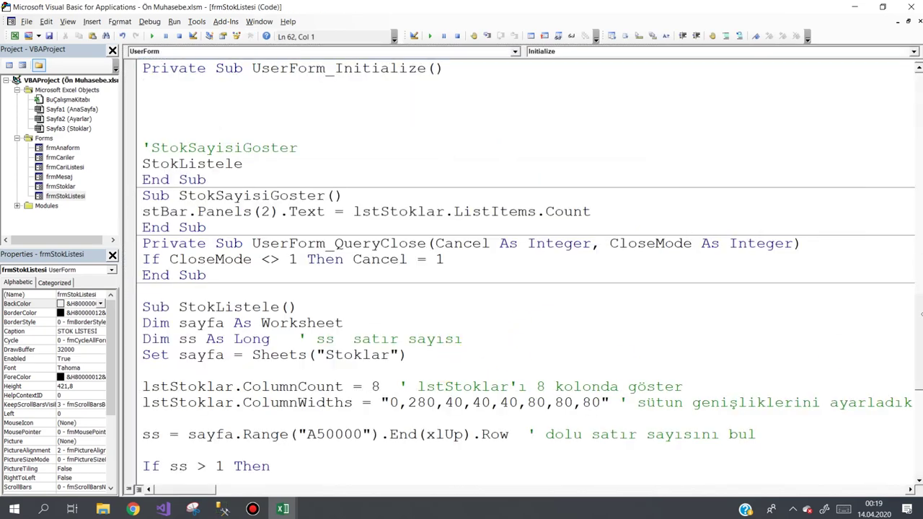
- Set the If line's RowSource back to "Stoklar!A1:H" & ss so the header row loads
{"action": "scroll", "coordinate": [527, 267], "scroll_direction": "down", "scroll_amount": 2}
{"action": "scroll", "coordinate": [526, 267], "scroll_direction": "down", "scroll_amount": 3}
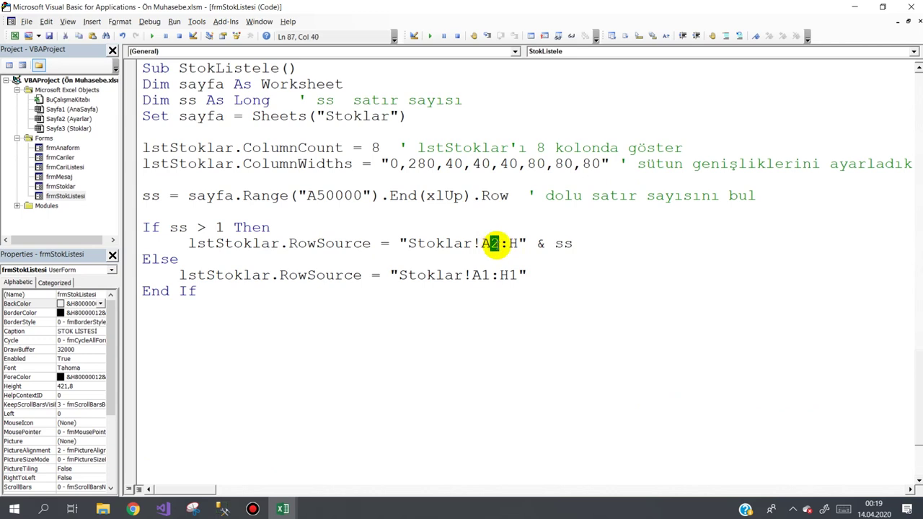
{"action": "type", "text": "1"}
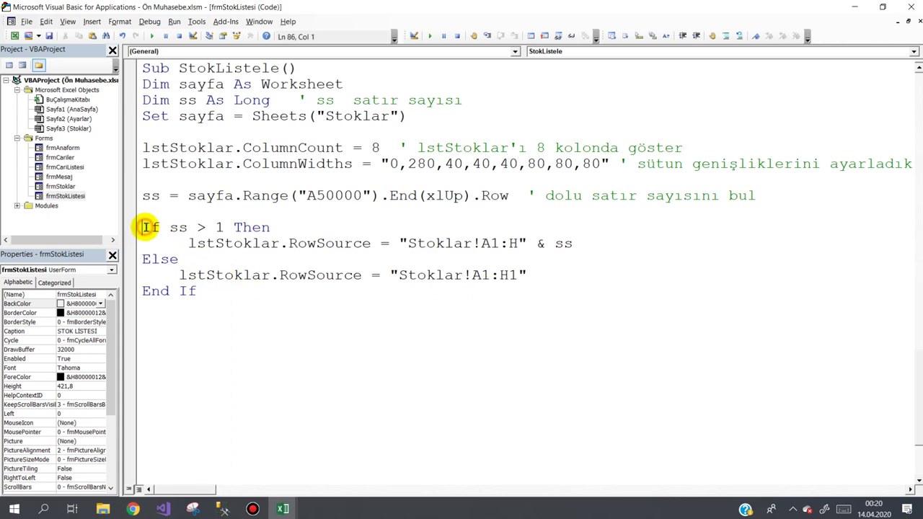
- Comment out the If, Else and End If lines so RowSource always uses "Stoklar!A1:H" & ss
{"action": "type", "text": "'"}
{"action": "left_click", "coordinate": [138, 290]}
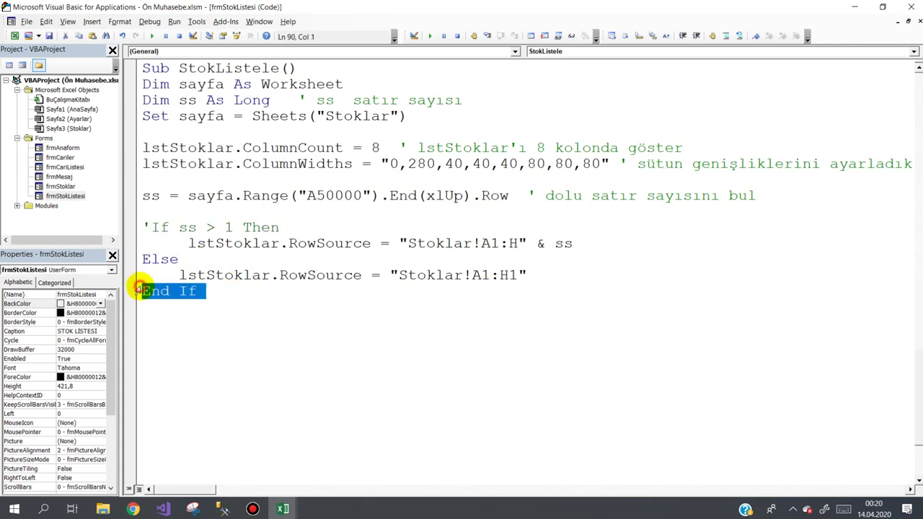
{"action": "left_click", "coordinate": [144, 292]}
{"action": "type", "text": "'"}
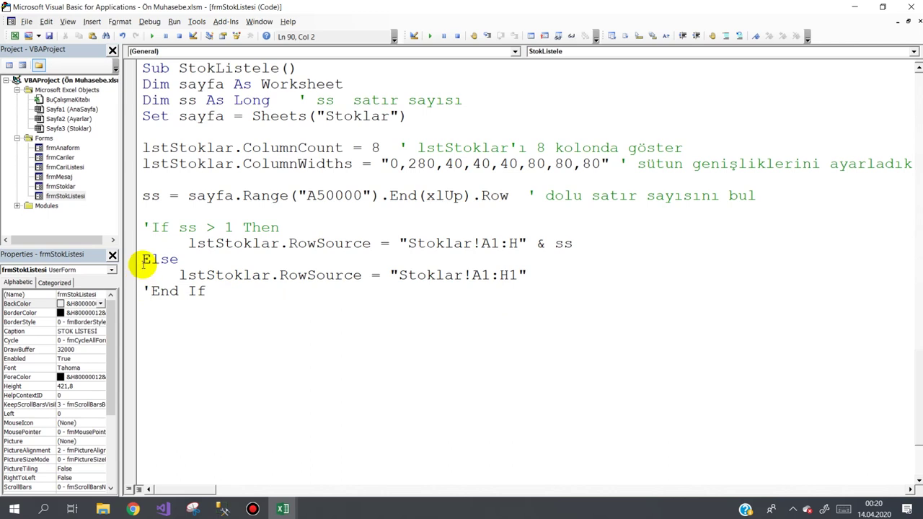
{"action": "type", "text": "'"}
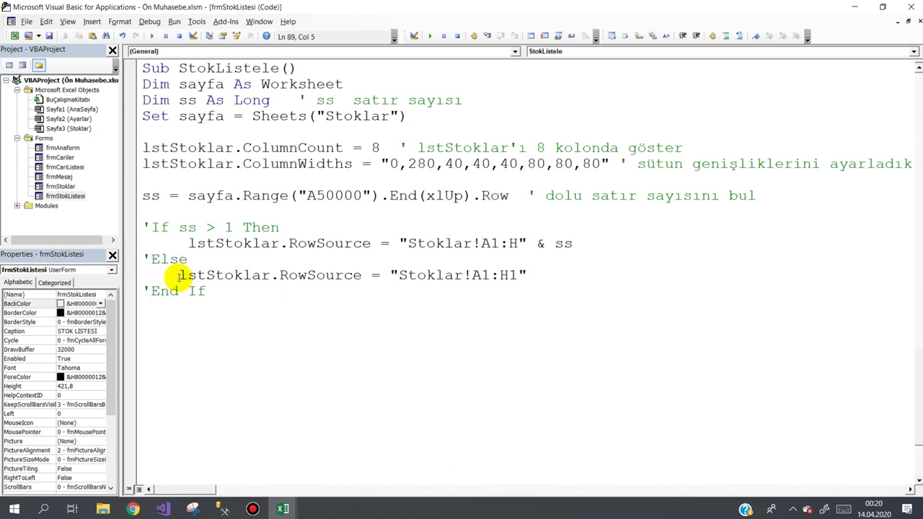
{"action": "type", "text": "'"}
{"action": "left_click", "coordinate": [361, 354]}
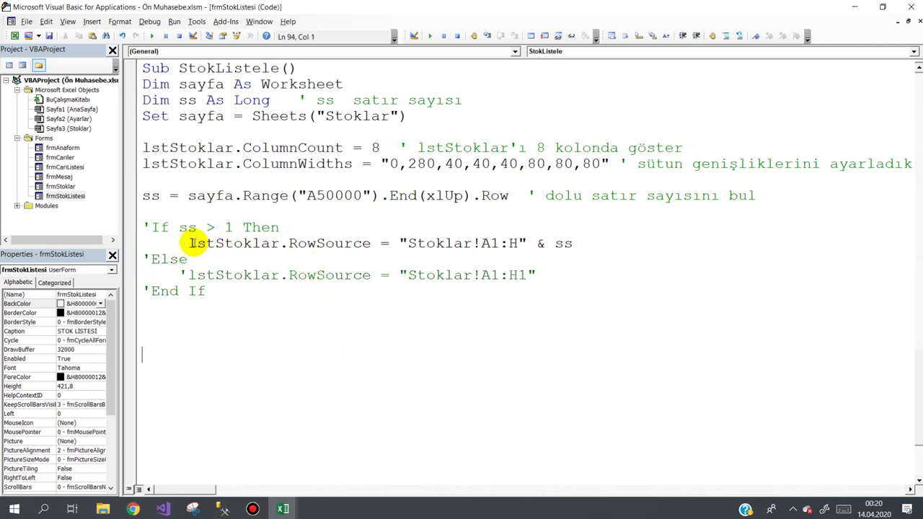
- Run the form to check all nine stock rows, close it, and bring up Excel's Stoklar sheet
{"action": "left_click", "coordinate": [152, 35]}
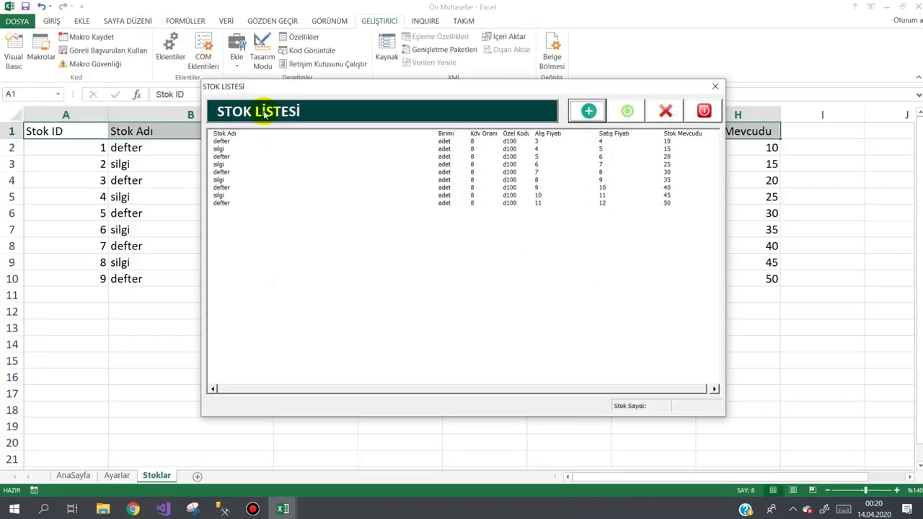
{"action": "left_click", "coordinate": [256, 165]}
{"action": "left_click", "coordinate": [703, 111]}
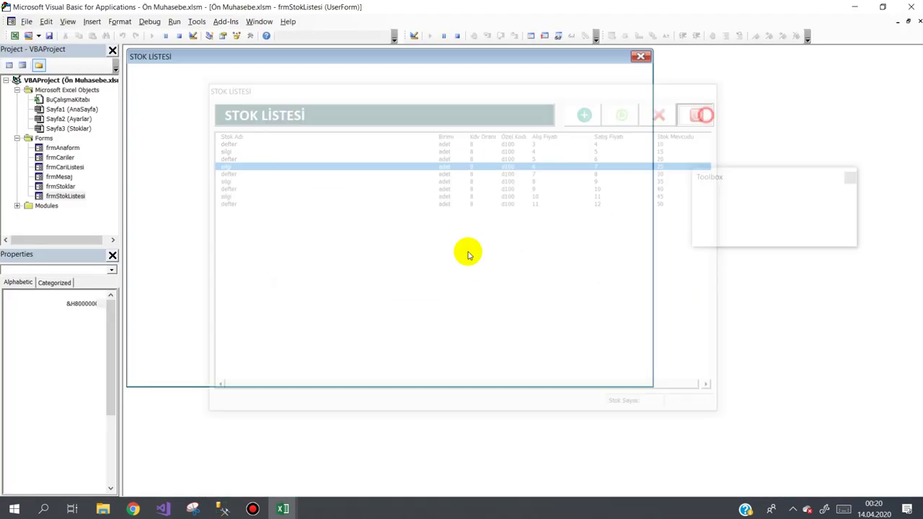
{"action": "mouse_move", "coordinate": [282, 508]}
{"action": "left_click", "coordinate": [223, 453]}
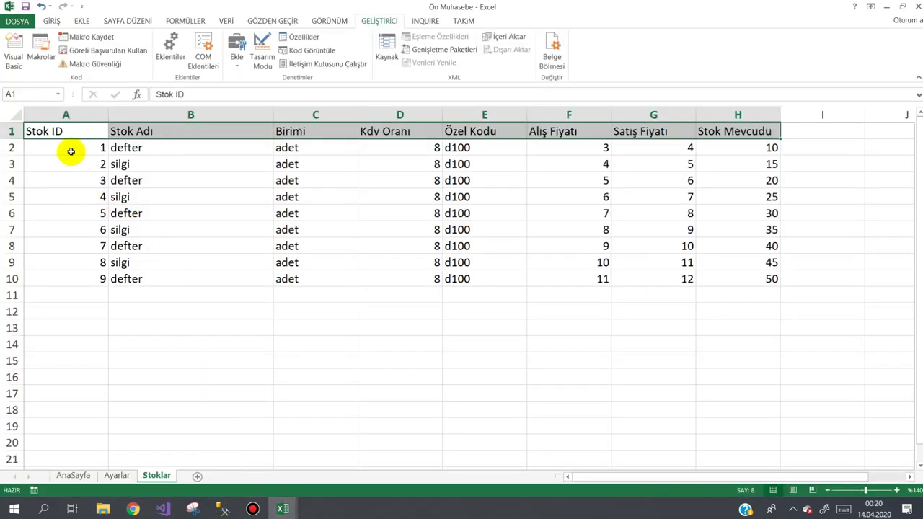
- Clear the stock data rows A2:H11 on the Stoklar sheet, leaving only headers
{"action": "left_click_drag", "start_coordinate": [70, 151], "coordinate": [741, 290]}
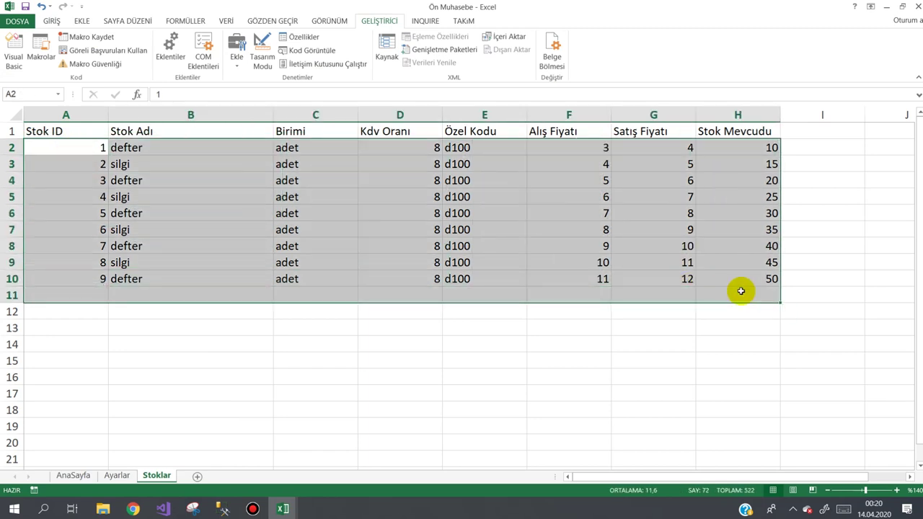
{"action": "key", "text": "Delete"}
{"action": "left_click", "coordinate": [404, 393]}
- Run the stock list form on the empty sheet, close it, and return to its code
{"action": "left_click", "coordinate": [216, 461]}
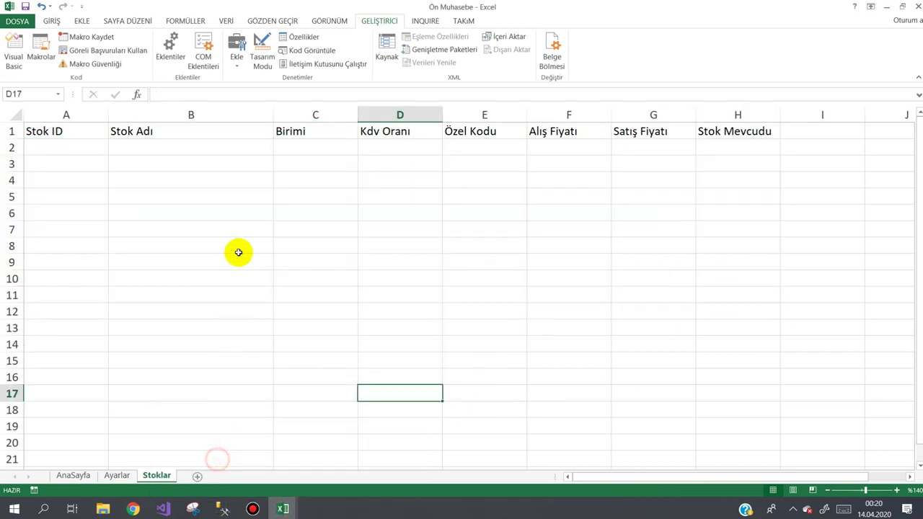
{"action": "mouse_move", "coordinate": [283, 508]}
{"action": "left_click", "coordinate": [330, 449]}
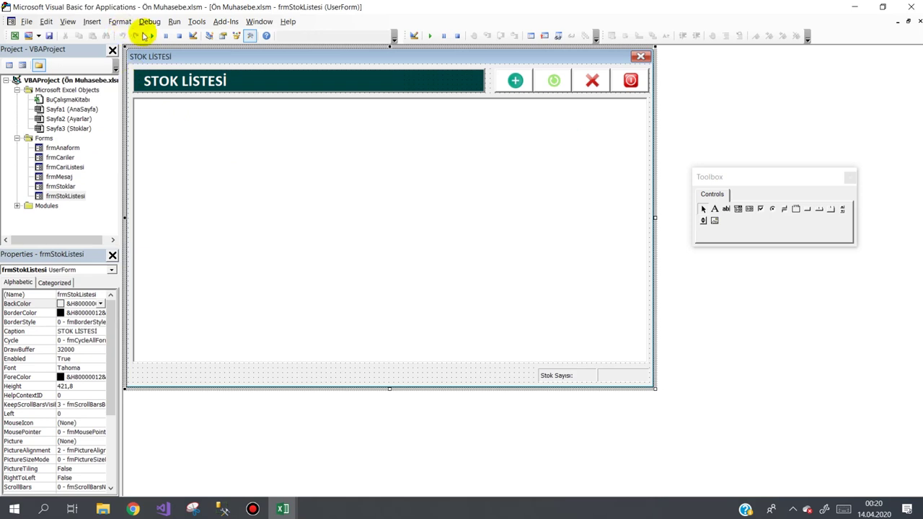
{"action": "left_click", "coordinate": [153, 35]}
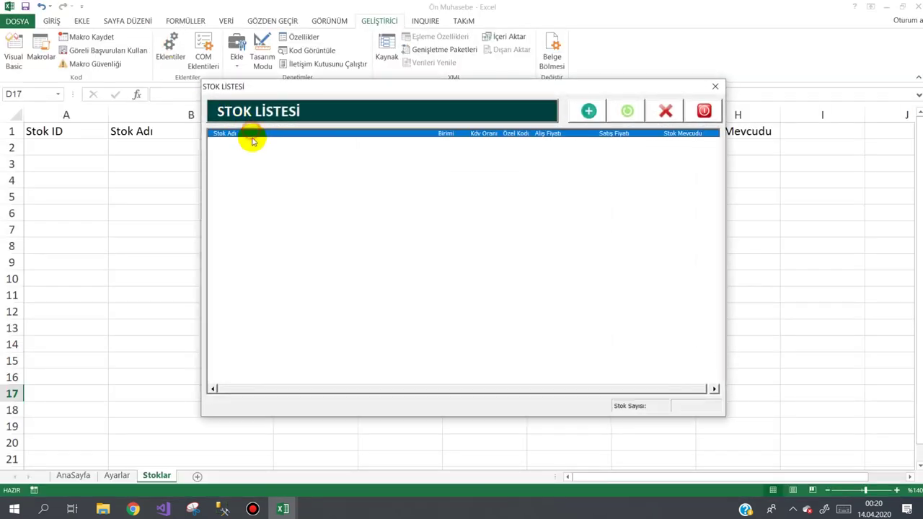
{"action": "left_click", "coordinate": [540, 163]}
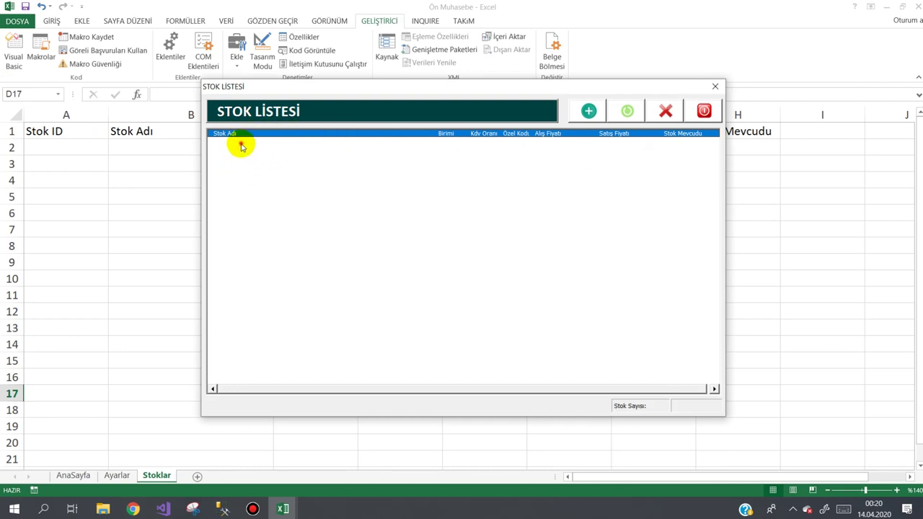
{"action": "left_click", "coordinate": [703, 113]}
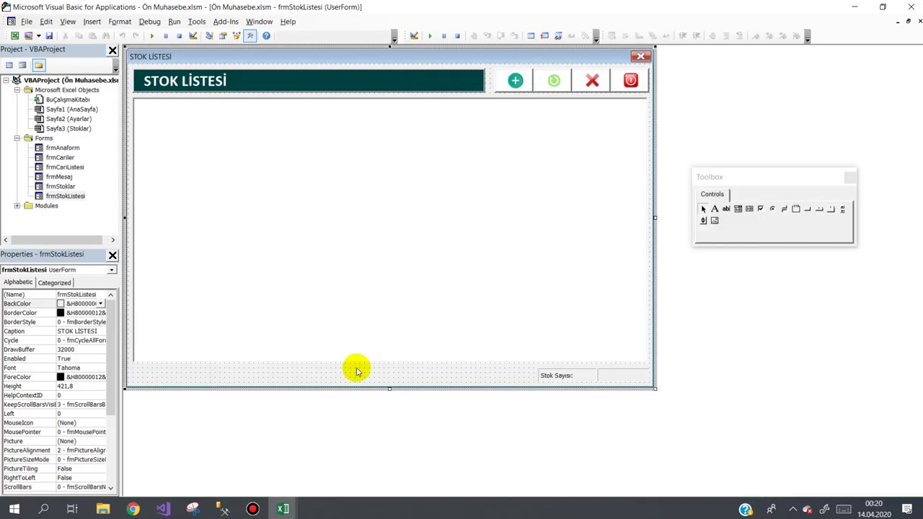
{"action": "key", "text": "F7"}
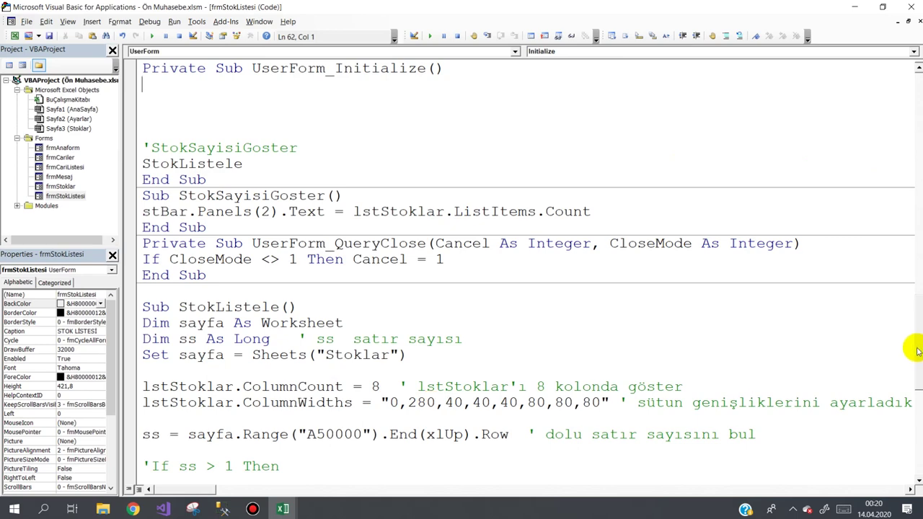
- Uncomment the End If, Else and header-only "Stoklar!A1:H1" RowSource lines
{"action": "scroll", "coordinate": [496, 409], "scroll_direction": "down", "scroll_amount": 3}
{"action": "scroll", "coordinate": [496, 408], "scroll_direction": "down", "scroll_amount": 1}
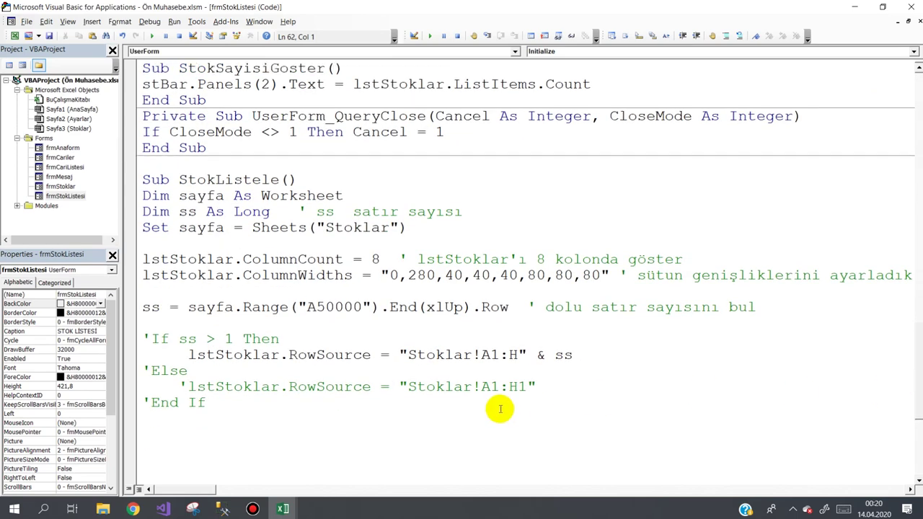
{"action": "left_click", "coordinate": [145, 401]}
{"action": "key", "text": "Delete"}
{"action": "left_click", "coordinate": [145, 372]}
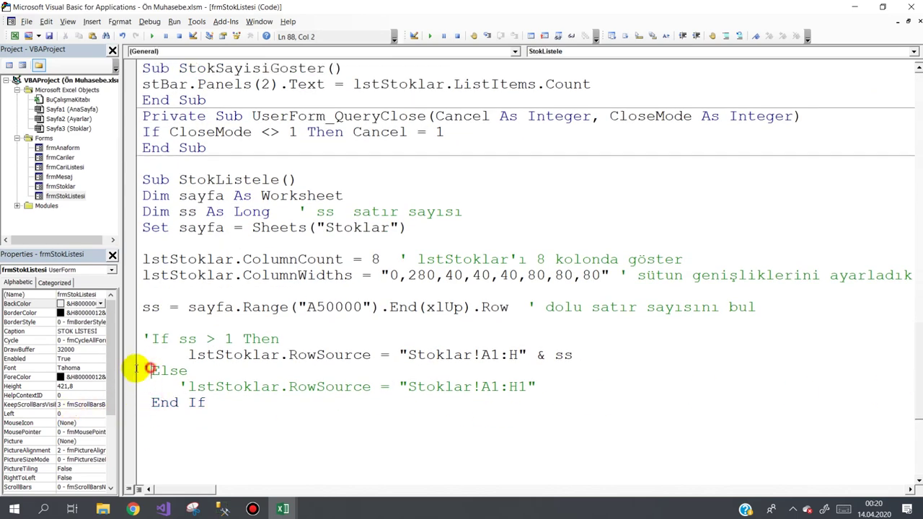
{"action": "key", "text": "Delete"}
{"action": "left_click", "coordinate": [182, 386]}
{"action": "key", "text": "Delete"}
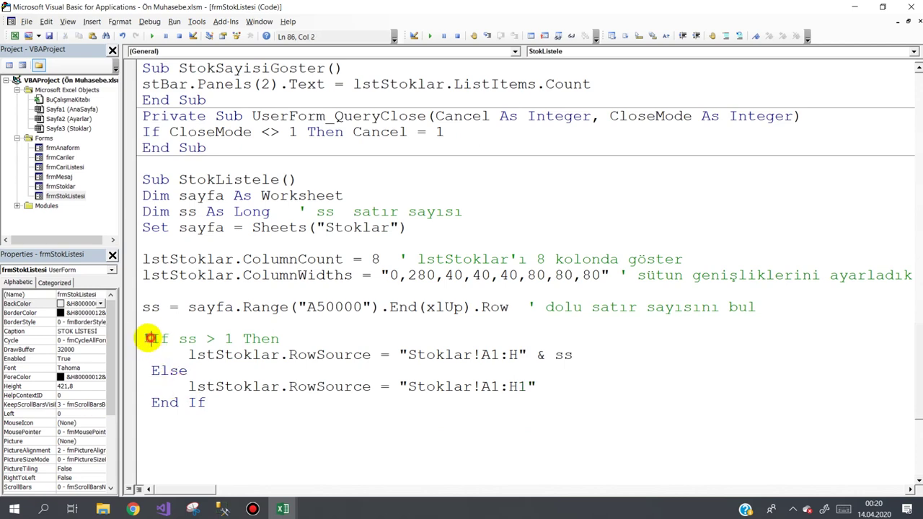
- Rerun the form to confirm it lists only the header row, then reopen the code
{"action": "left_click", "coordinate": [151, 36]}
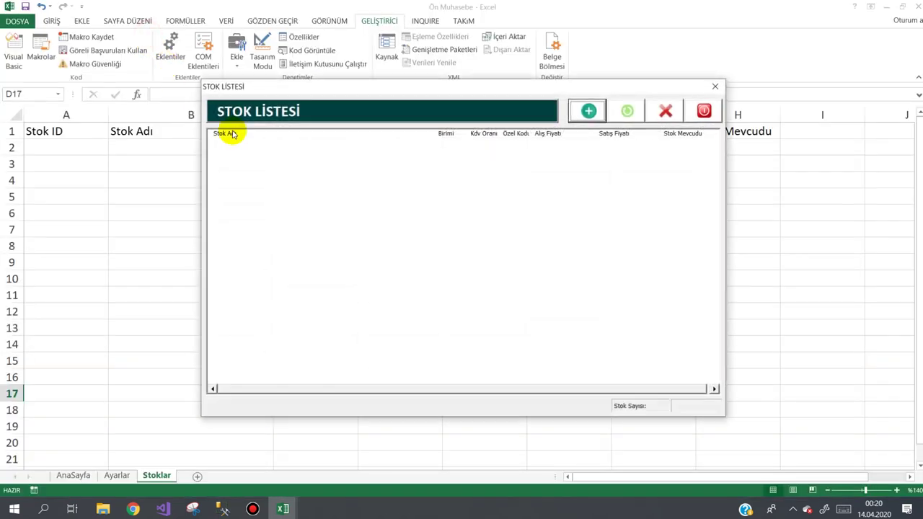
{"action": "left_click", "coordinate": [244, 143]}
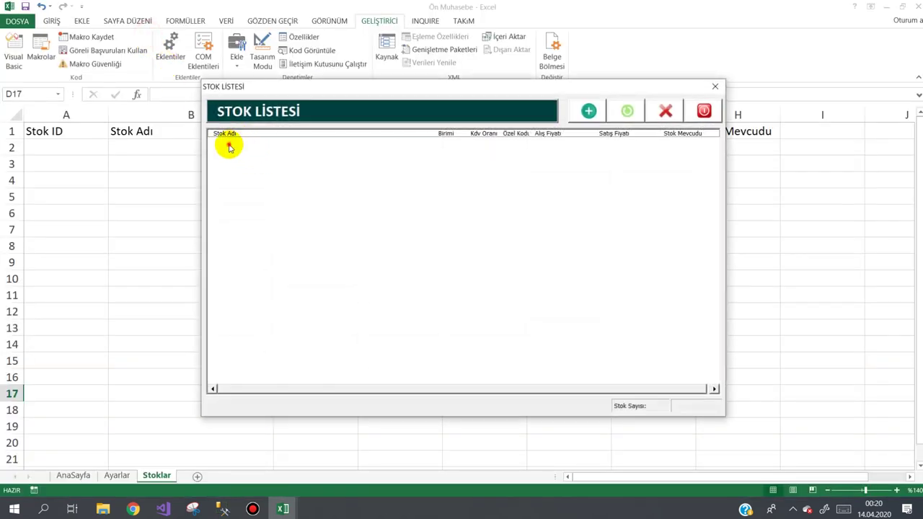
{"action": "left_click", "coordinate": [221, 137]}
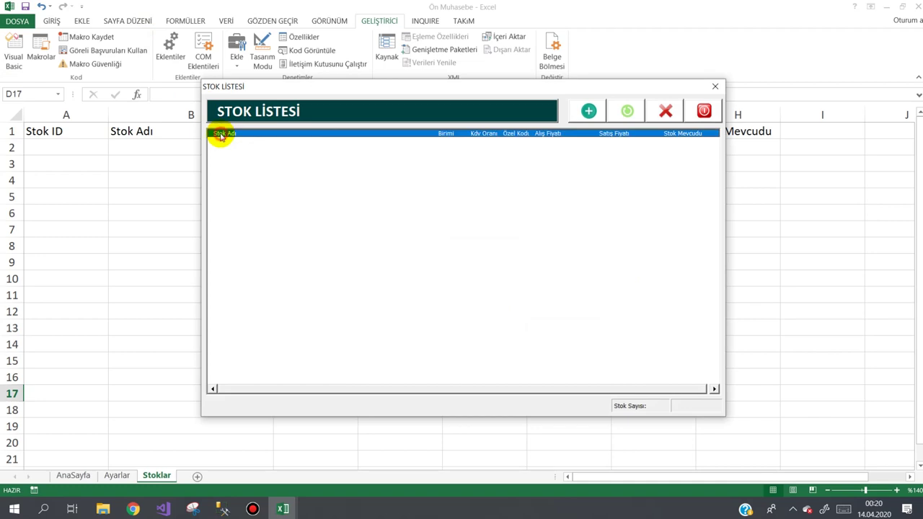
{"action": "left_click", "coordinate": [704, 113]}
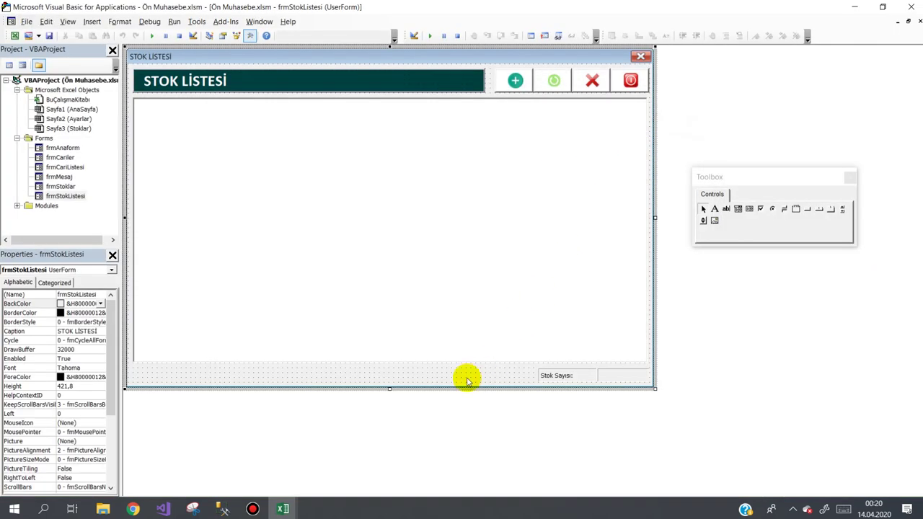
{"action": "double_click", "coordinate": [427, 374]}
- Change the Else line's RowSource range from Stoklar!A1:H1 to Stoklar!A1:H2
{"action": "scroll", "coordinate": [446, 421], "scroll_direction": "down", "scroll_amount": 1}
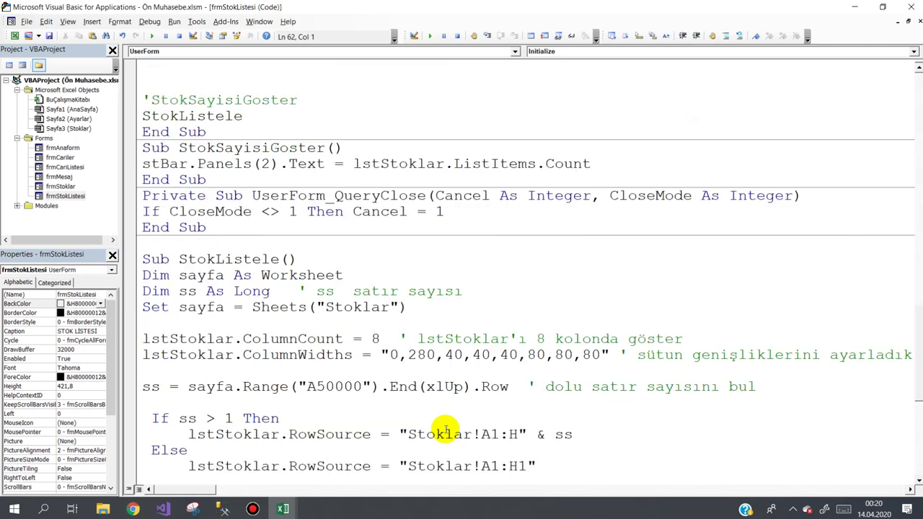
{"action": "scroll", "coordinate": [442, 425], "scroll_direction": "down", "scroll_amount": 1}
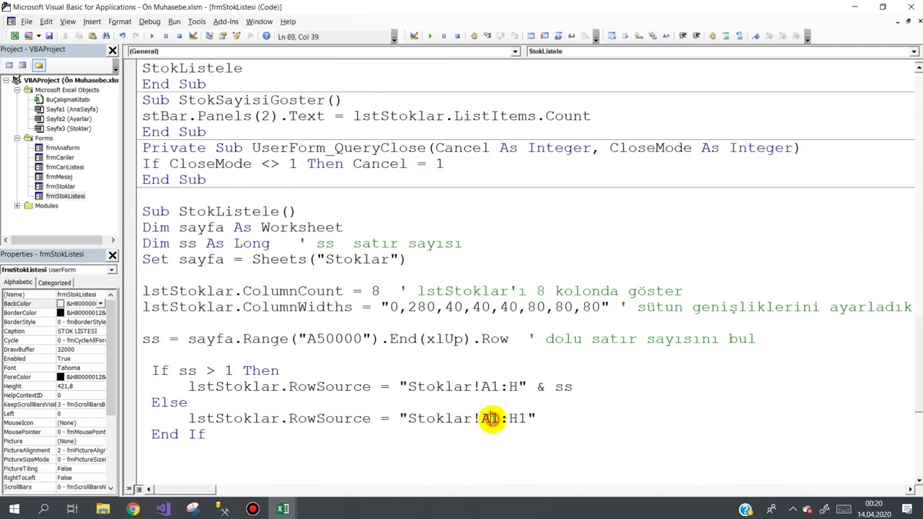
{"action": "type", "text": "2"}
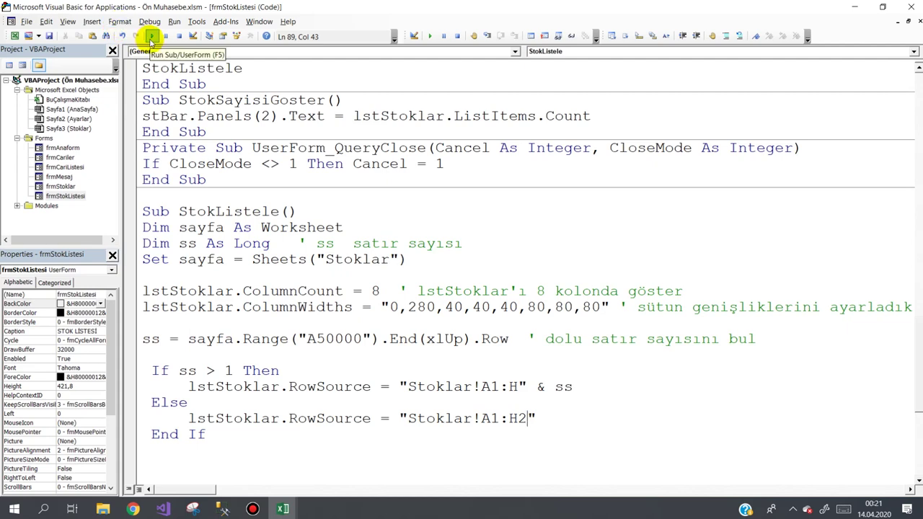
- Run the form, check the single blank row under the headers, and return to the code
{"action": "left_click", "coordinate": [151, 36]}
{"action": "left_click", "coordinate": [253, 147]}
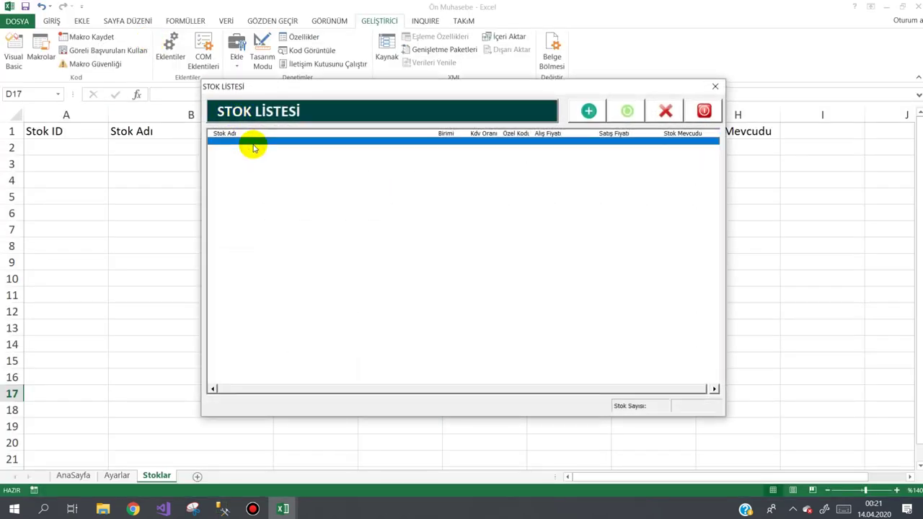
{"action": "left_click", "coordinate": [251, 149]}
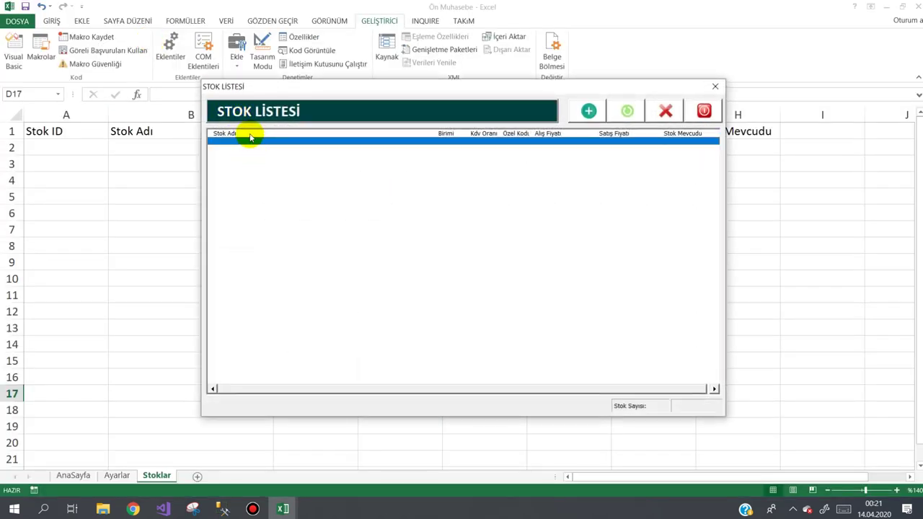
{"action": "left_click", "coordinate": [703, 111]}
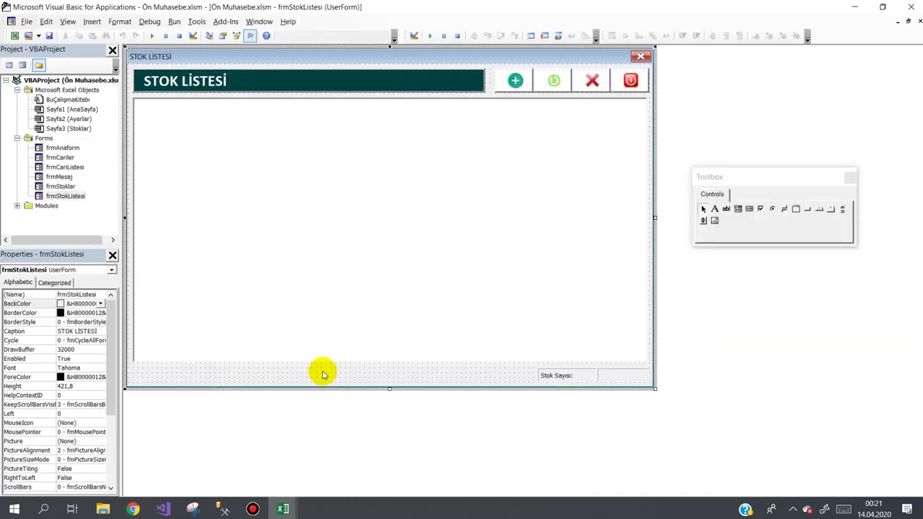
{"action": "double_click", "coordinate": [323, 374]}
{"action": "scroll", "coordinate": [916, 328], "scroll_direction": "down", "scroll_amount": 1}
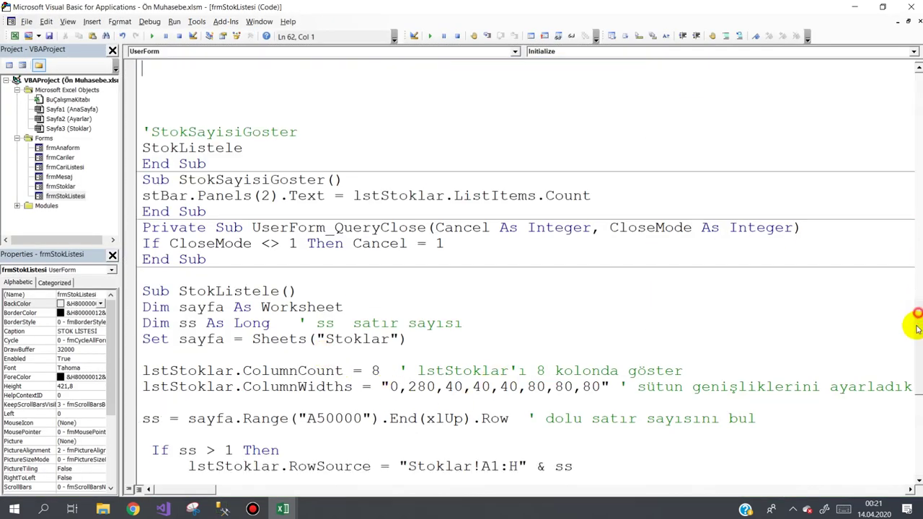
{"action": "scroll", "coordinate": [916, 328], "scroll_direction": "down", "scroll_amount": 4}
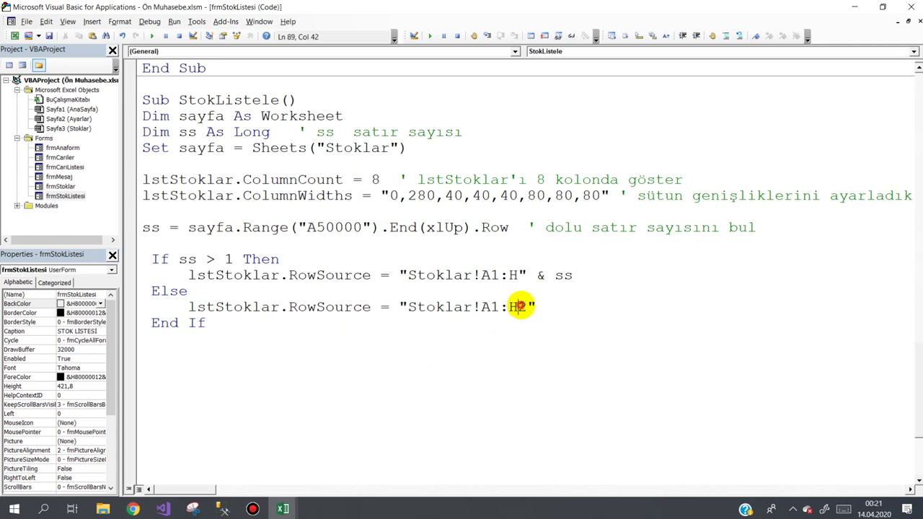
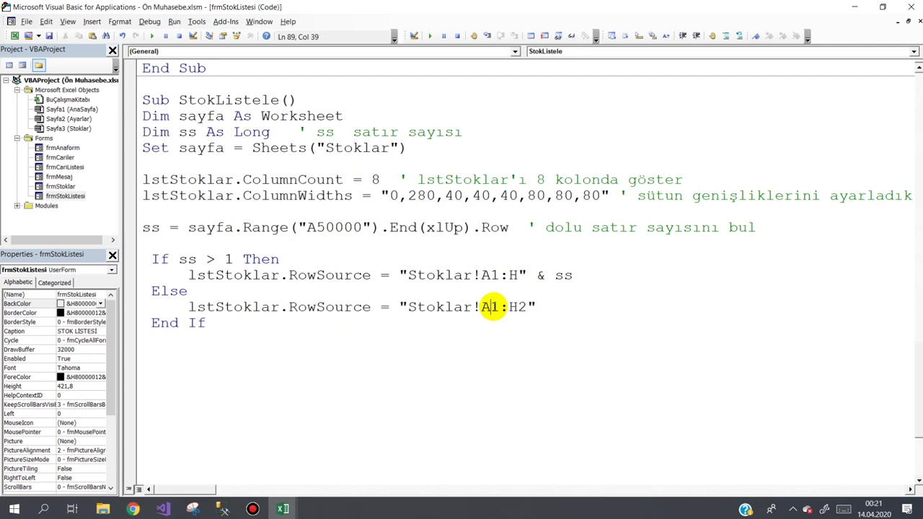
- Set ColumnHeads to True on lstStoklar in frmStokListesi's design view
{"action": "double_click", "coordinate": [69, 196]}
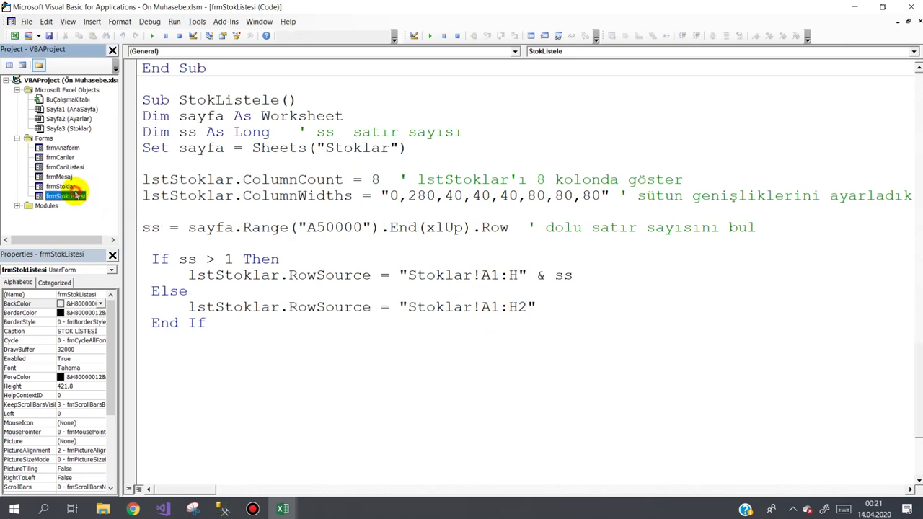
{"action": "left_click", "coordinate": [202, 215]}
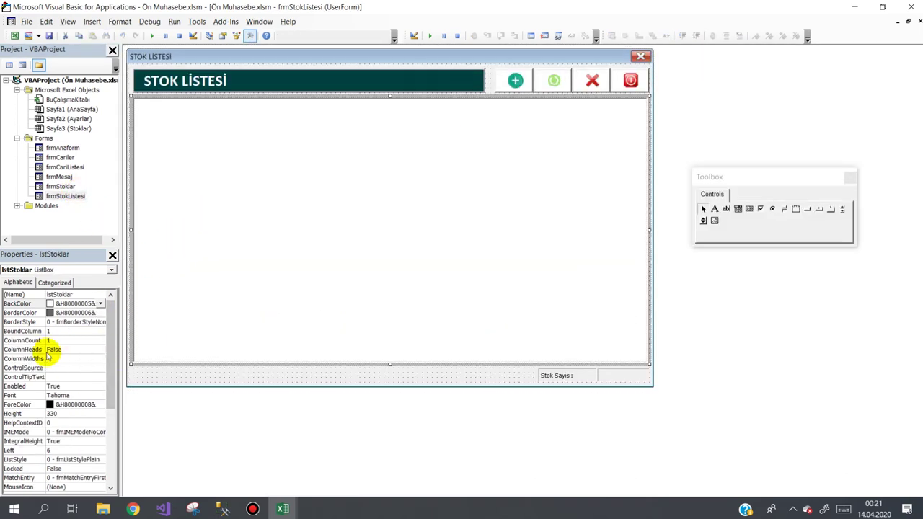
{"action": "double_click", "coordinate": [56, 349]}
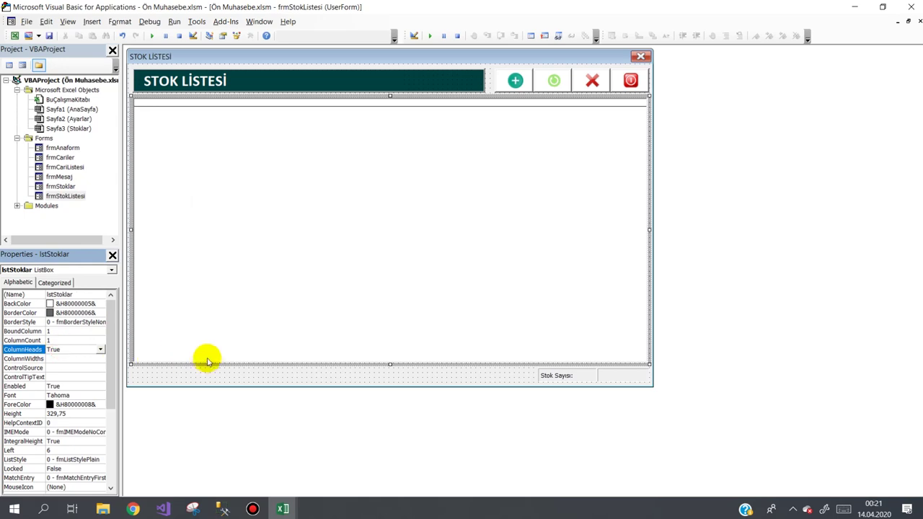
{"action": "left_click", "coordinate": [218, 373]}
- Test-run the STOK LİSTESİ form, then recheck lstStoklar's ColumnHeads setting
{"action": "left_click", "coordinate": [152, 36]}
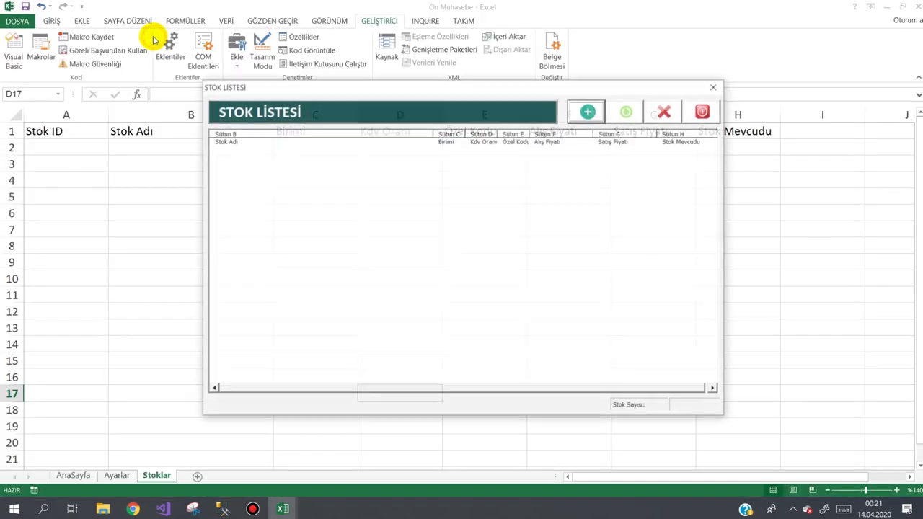
{"action": "left_click", "coordinate": [703, 110]}
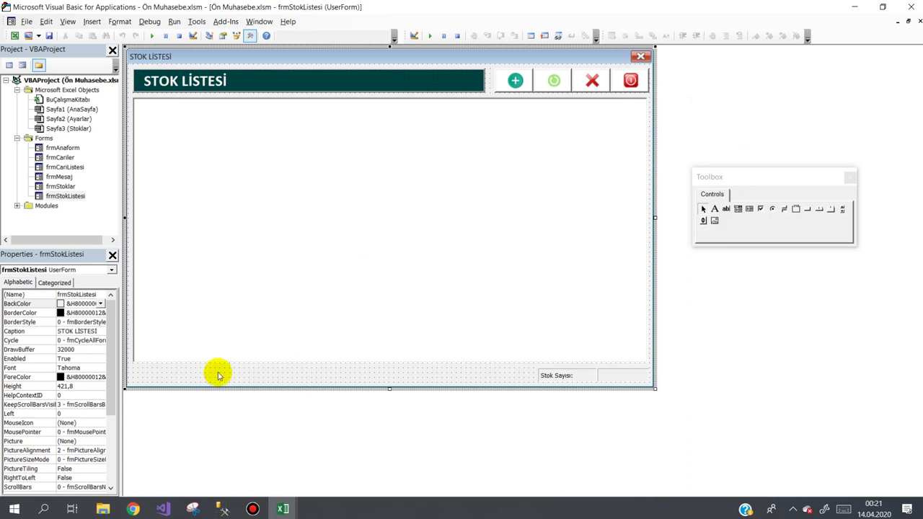
{"action": "left_click", "coordinate": [252, 204]}
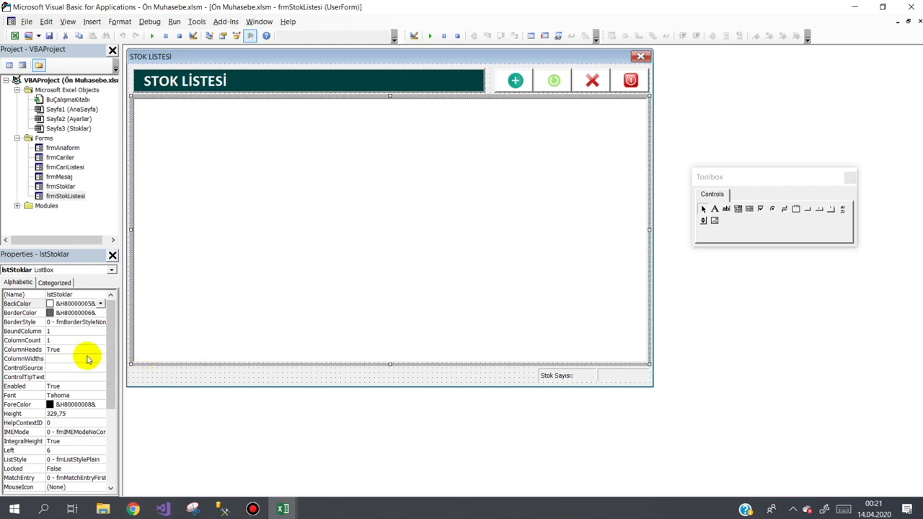
{"action": "left_click", "coordinate": [62, 349]}
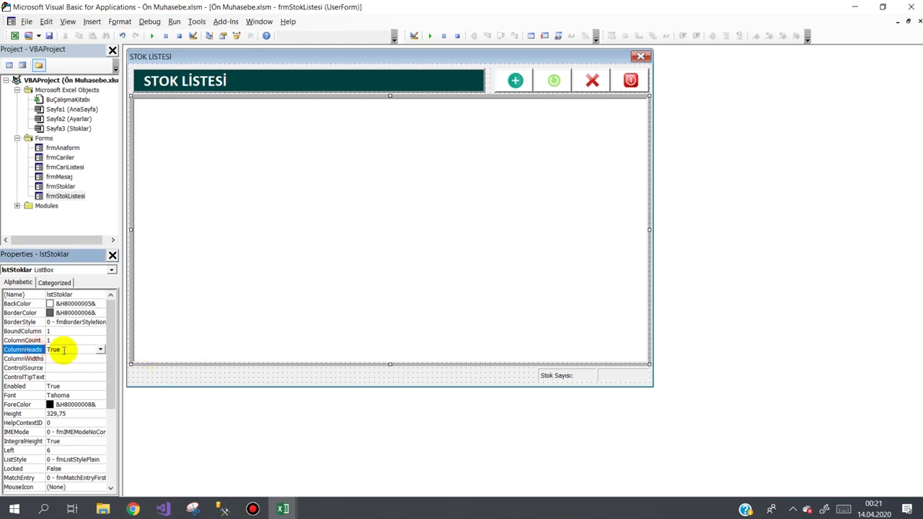
{"action": "left_click", "coordinate": [219, 375]}
- Change both StokListele RowSource ranges from Stoklar!A1 to Stoklar!A2 and run the form
{"action": "key", "text": "F7"}
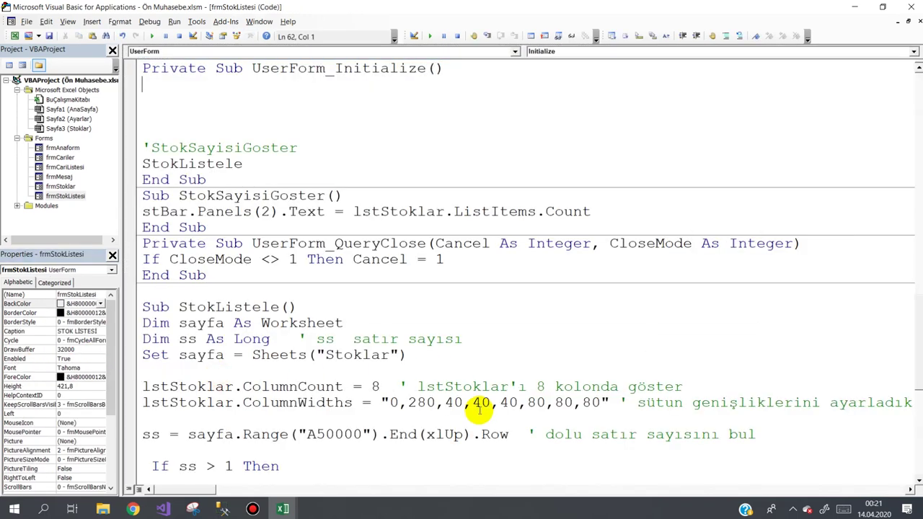
{"action": "scroll", "coordinate": [919, 347], "scroll_direction": "down", "scroll_amount": 4}
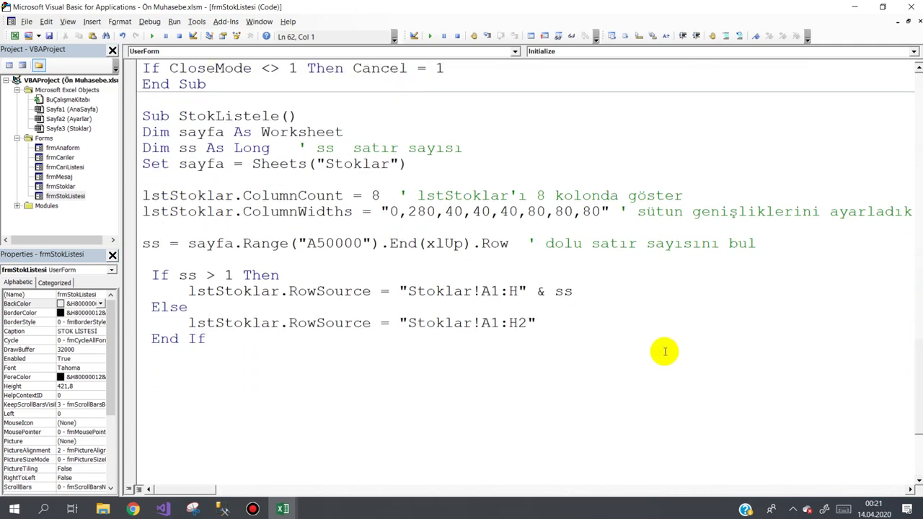
{"action": "left_click", "coordinate": [491, 322]}
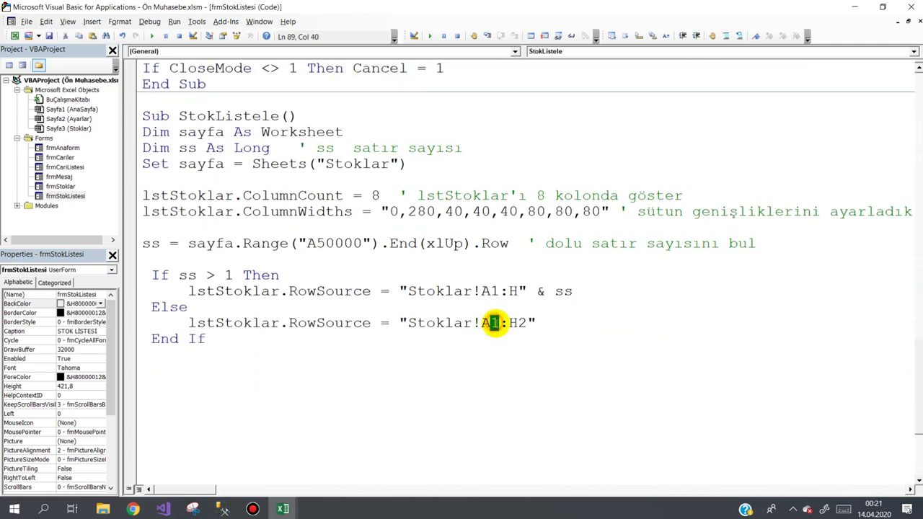
{"action": "type", "text": "2"}
{"action": "type", "text": "2"}
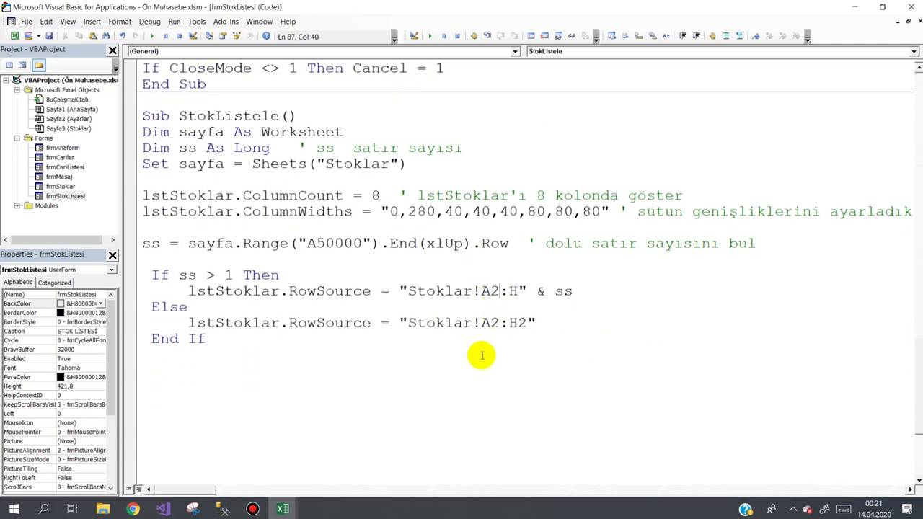
{"action": "left_click", "coordinate": [453, 358]}
{"action": "left_click", "coordinate": [152, 36]}
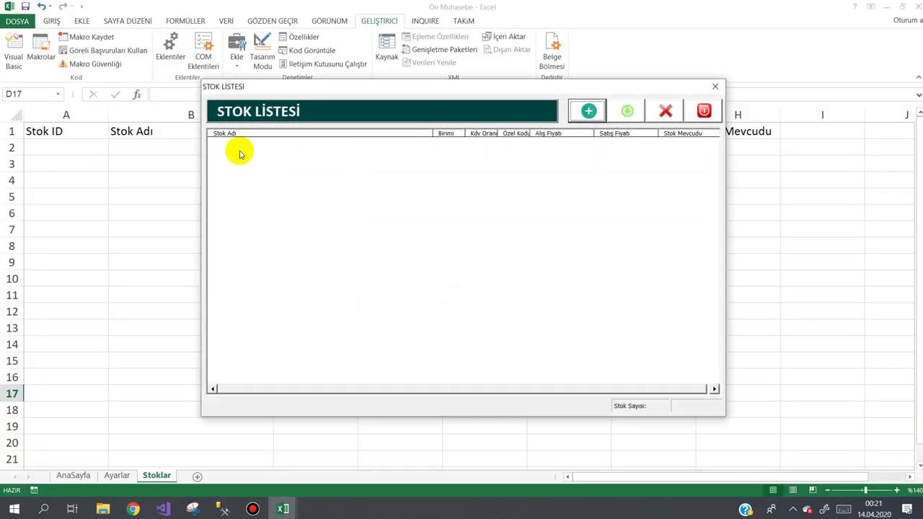
- Close the form and undo in Excel to restore the nine Stoklar rows
{"action": "left_click", "coordinate": [240, 140]}
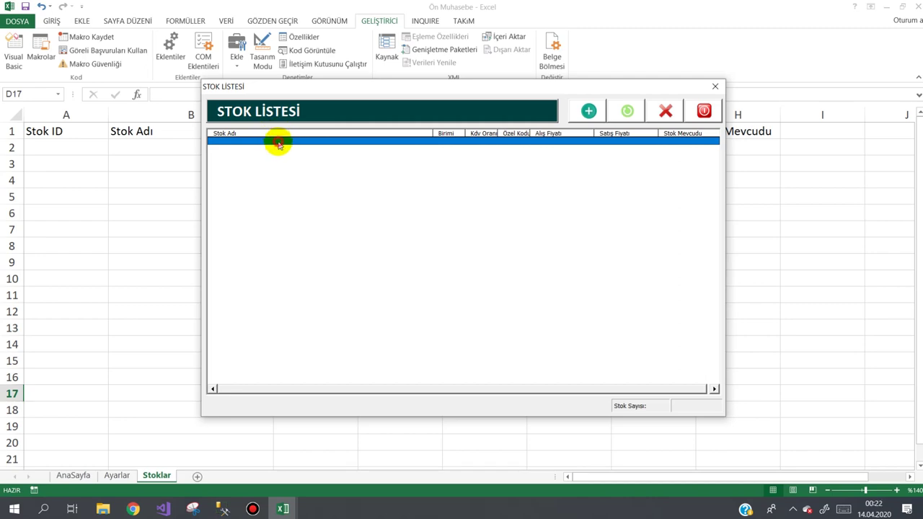
{"action": "left_click", "coordinate": [703, 111]}
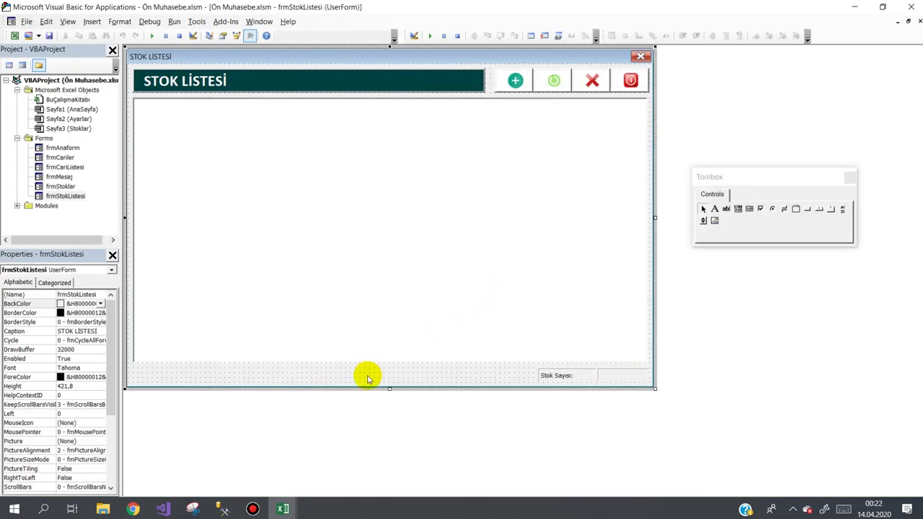
{"action": "left_click", "coordinate": [283, 508]}
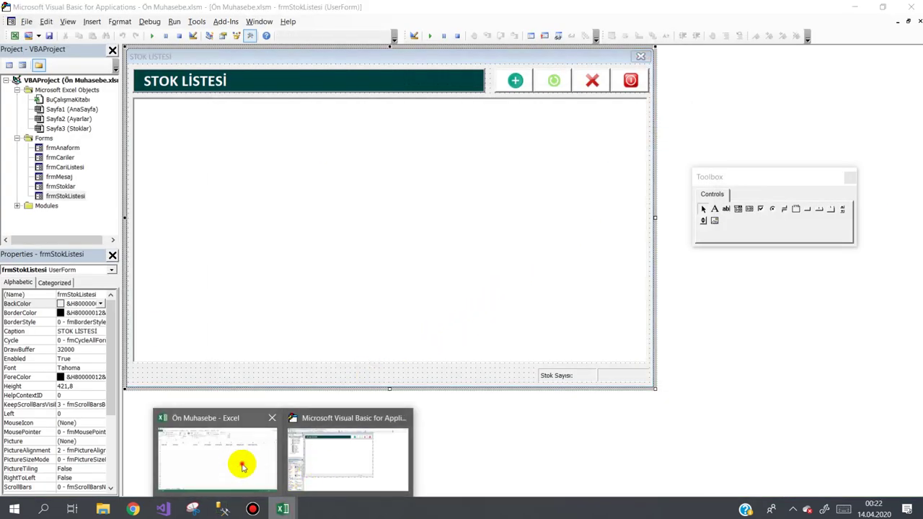
{"action": "left_click", "coordinate": [239, 462]}
{"action": "left_click", "coordinate": [113, 186]}
{"action": "key", "text": "ctrl+z"}
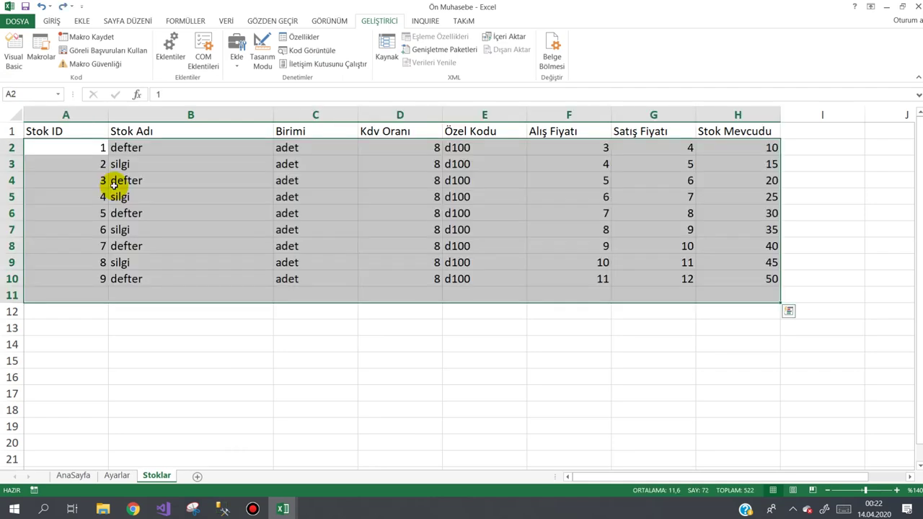
{"action": "left_click", "coordinate": [181, 310]}
- Rerun STOK LİSTESİ from the VBA editor, click through the records under their headings, then close it
{"action": "mouse_move", "coordinate": [282, 508]}
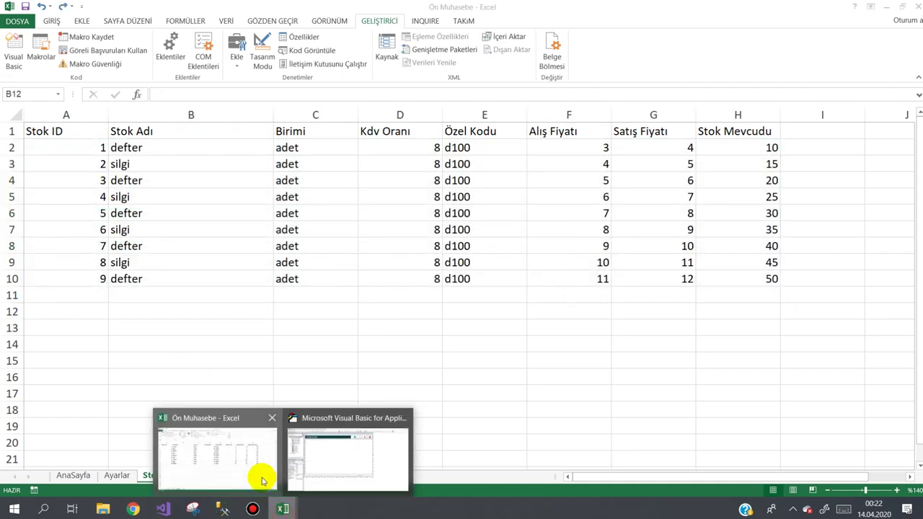
{"action": "left_click", "coordinate": [336, 457]}
{"action": "left_click", "coordinate": [151, 36]}
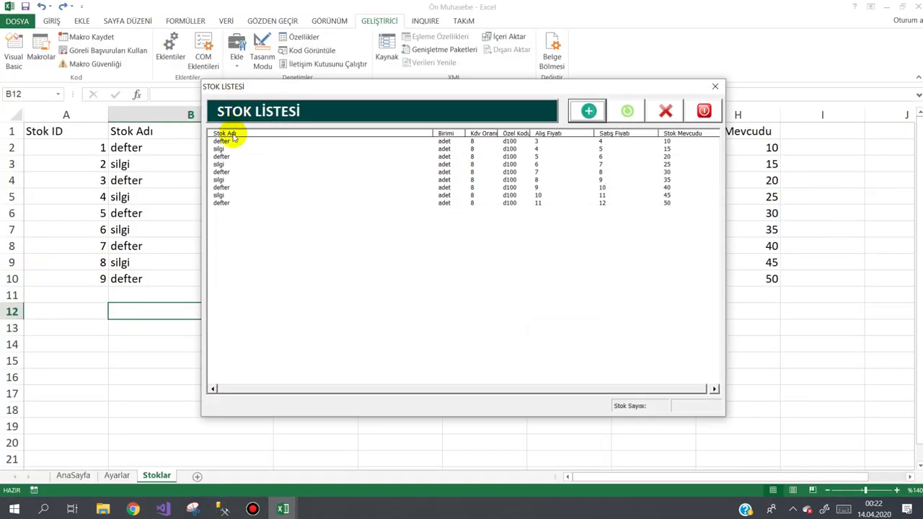
{"action": "left_click", "coordinate": [232, 141]}
{"action": "left_click", "coordinate": [235, 149]}
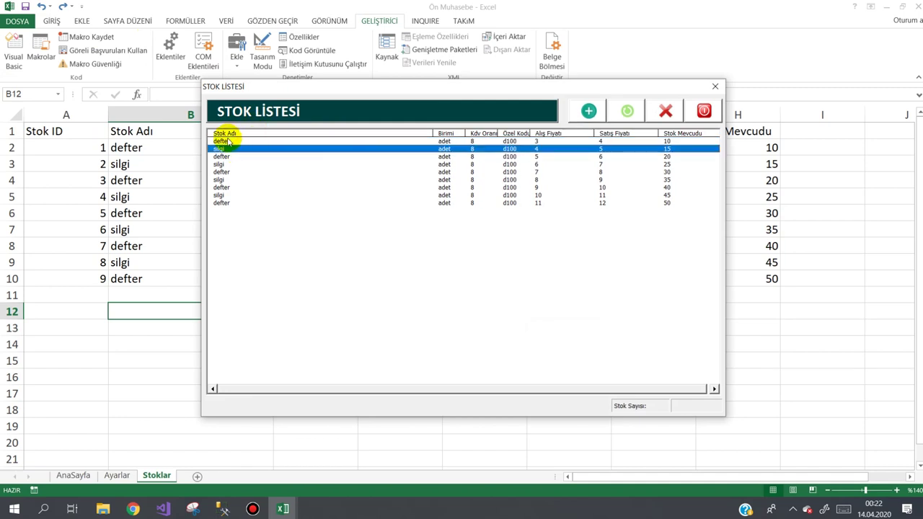
{"action": "left_click_drag", "start_coordinate": [231, 140], "coordinate": [241, 206]}
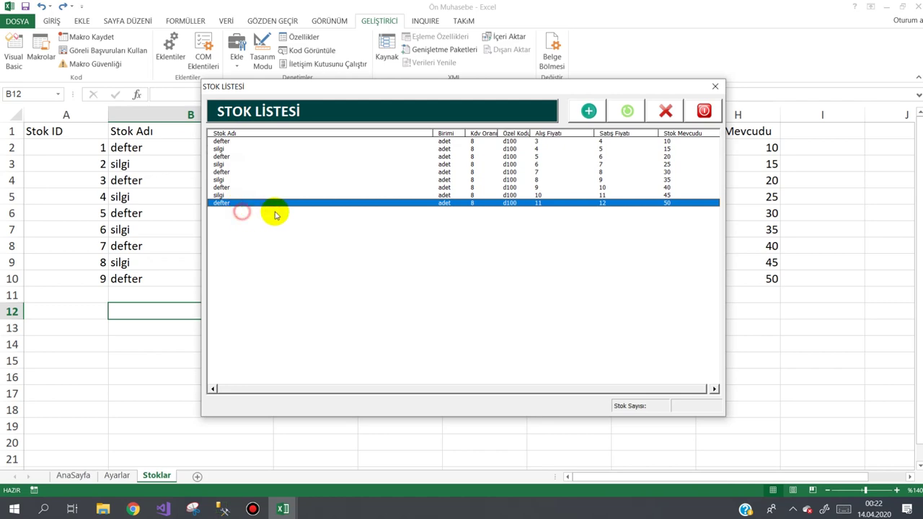
{"action": "left_click_drag", "start_coordinate": [296, 179], "coordinate": [287, 141]}
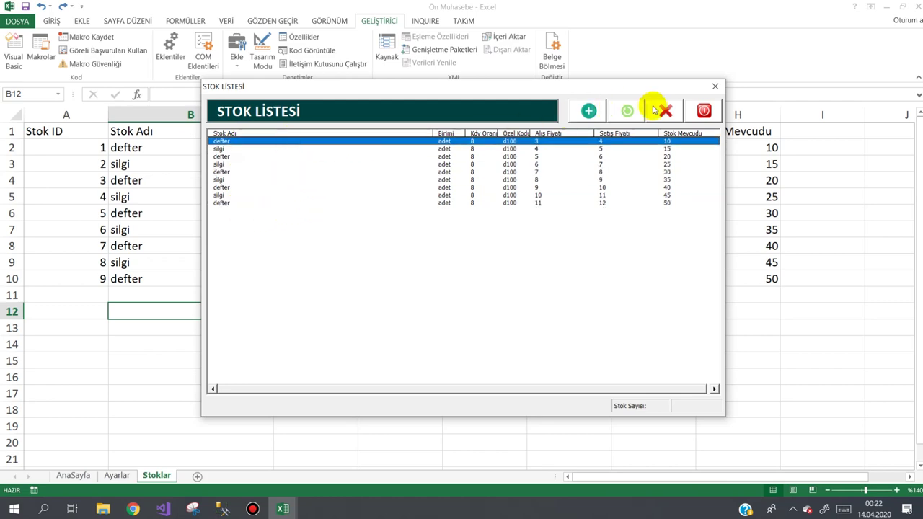
{"action": "left_click", "coordinate": [703, 111]}
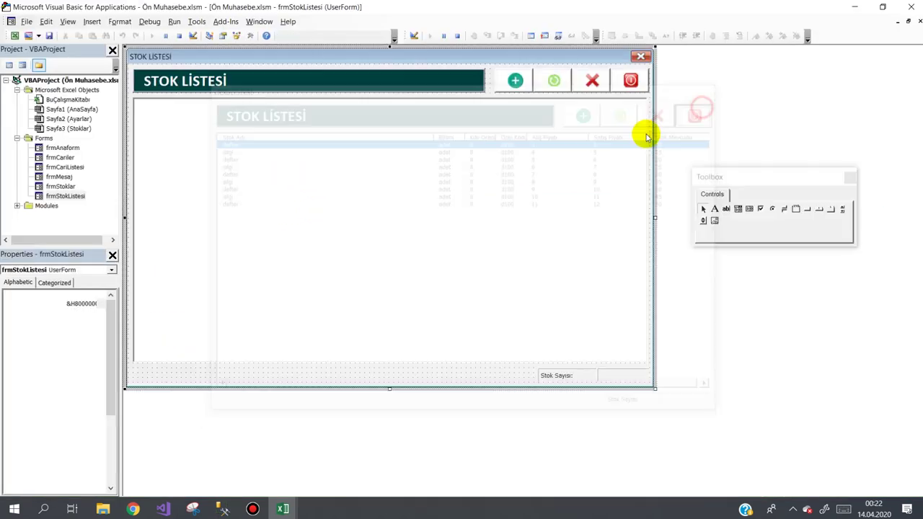
- Delete the blank lines after End If in the StokListele code
{"action": "double_click", "coordinate": [352, 366]}
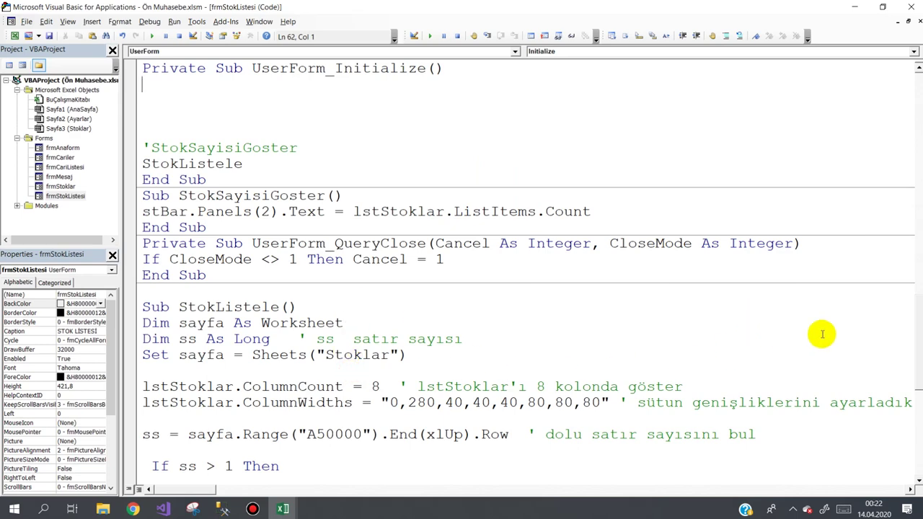
{"action": "scroll", "coordinate": [917, 332], "scroll_direction": "down", "scroll_amount": 3}
{"action": "scroll", "coordinate": [916, 354], "scroll_direction": "down", "scroll_amount": 1}
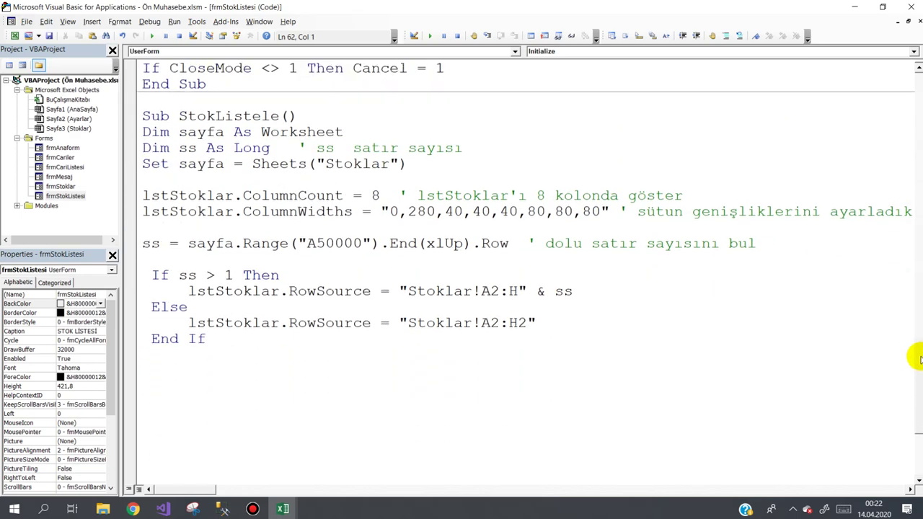
{"action": "scroll", "coordinate": [917, 364], "scroll_direction": "down", "scroll_amount": 3}
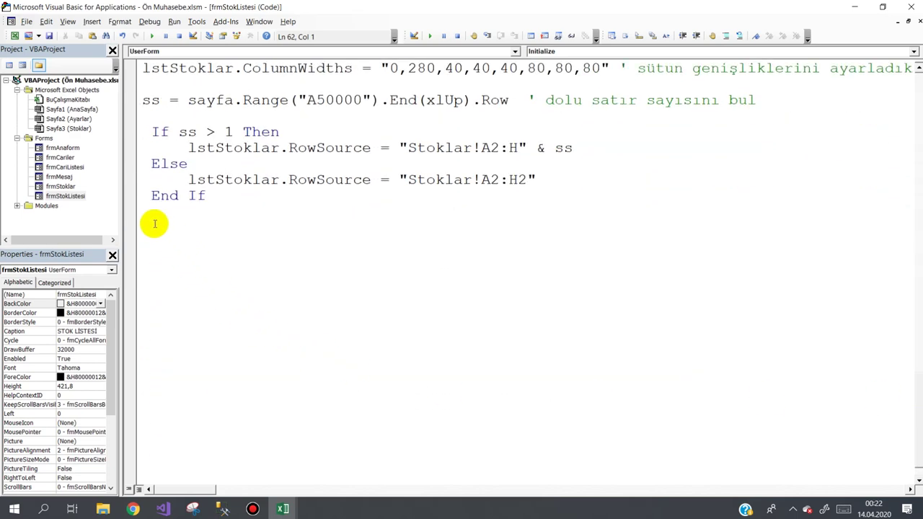
{"action": "left_click_drag", "start_coordinate": [149, 216], "coordinate": [178, 328]}
{"action": "key", "text": "Delete"}
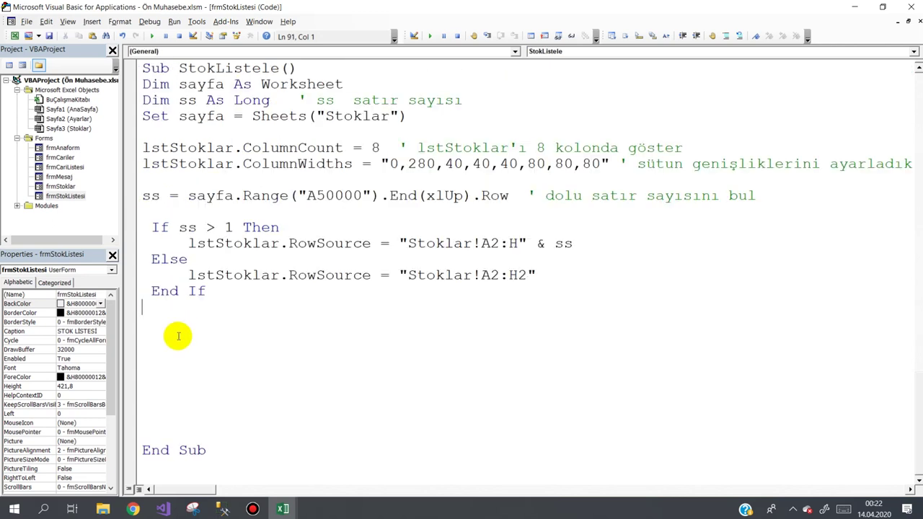
{"action": "scroll", "coordinate": [176, 337], "scroll_direction": "up", "scroll_amount": 3}
{"action": "scroll", "coordinate": [176, 336], "scroll_direction": "up", "scroll_amount": 1}
{"action": "scroll", "coordinate": [176, 326], "scroll_direction": "up", "scroll_amount": 1}
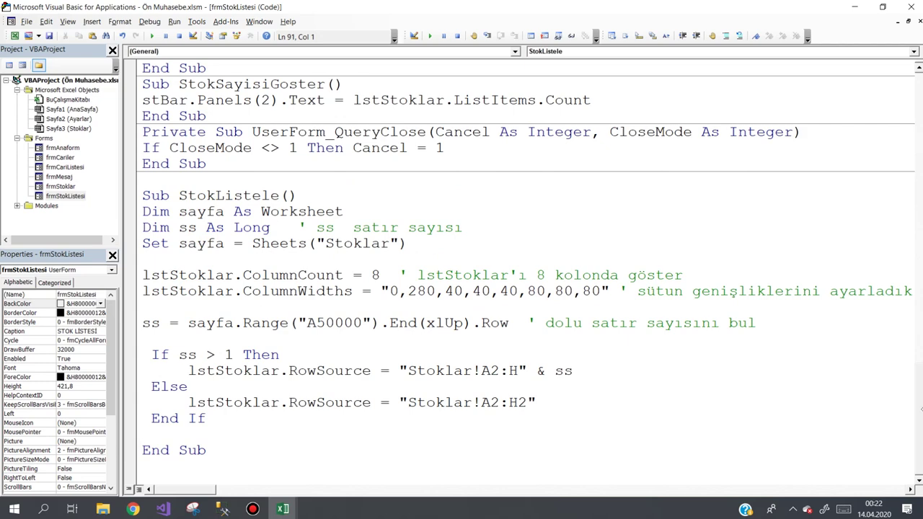
{"action": "scroll", "coordinate": [912, 362], "scroll_direction": "up", "scroll_amount": 3}
{"action": "scroll", "coordinate": [906, 394], "scroll_direction": "up", "scroll_amount": 3}
{"action": "scroll", "coordinate": [908, 302], "scroll_direction": "up", "scroll_amount": 2}
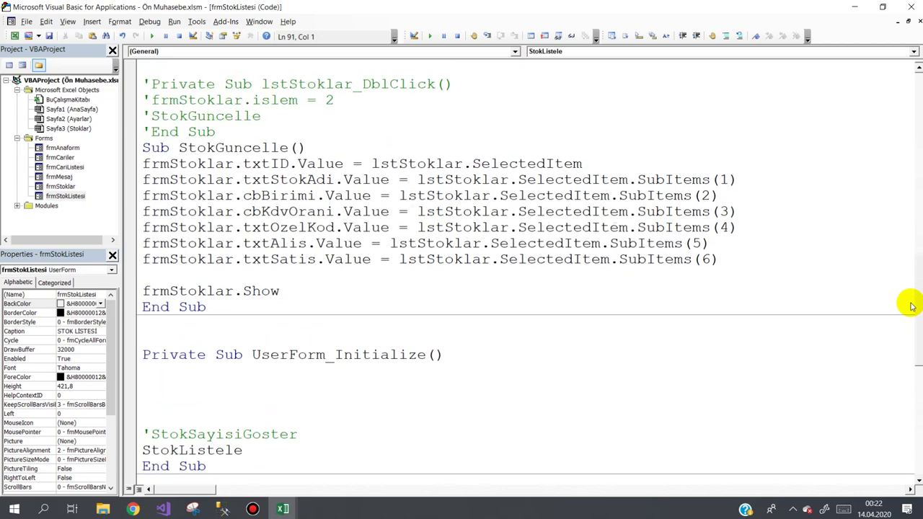
{"action": "scroll", "coordinate": [909, 303], "scroll_direction": "up", "scroll_amount": 1}
- Delete the stBar Stok Sayısı status bar from frmStokListesi
{"action": "double_click", "coordinate": [72, 195]}
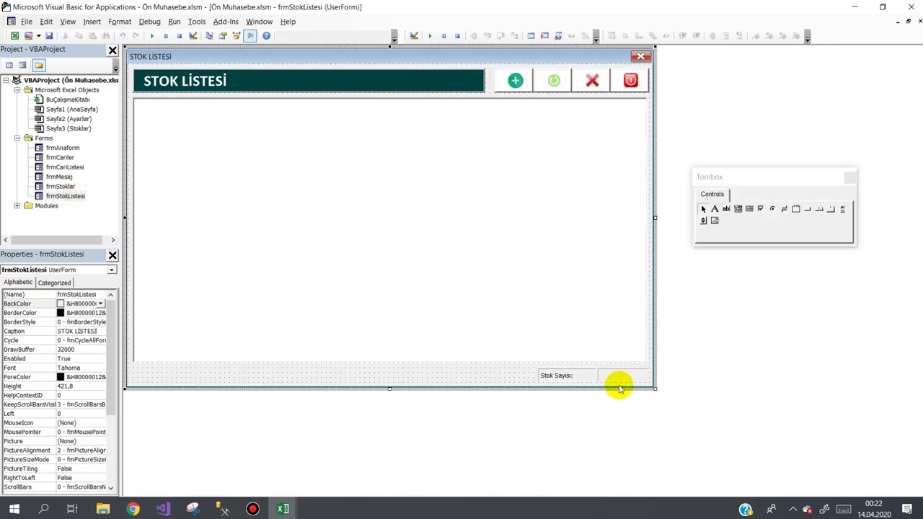
{"action": "left_click", "coordinate": [569, 376]}
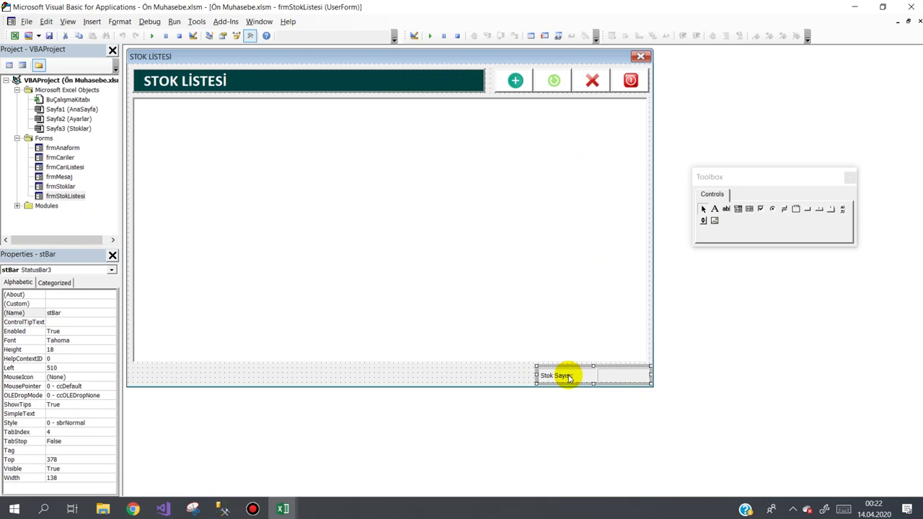
{"action": "key", "text": "Delete"}
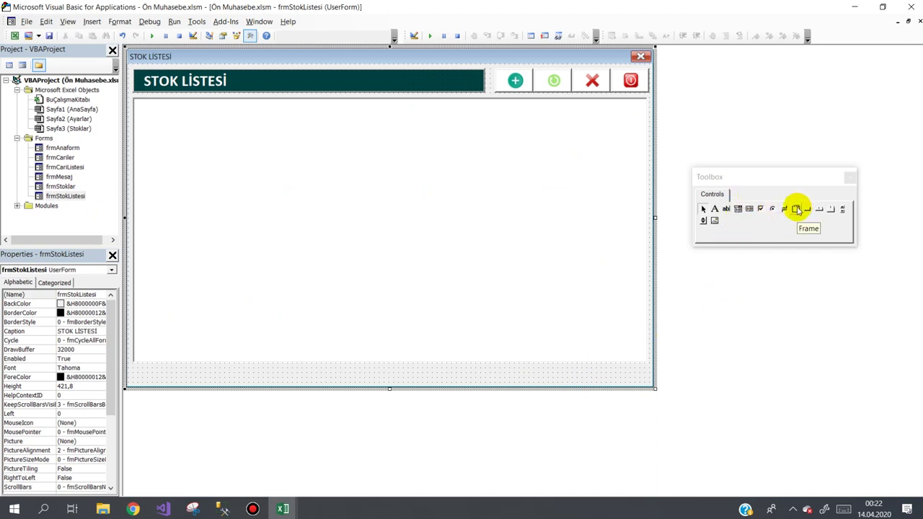
- Draw Label2 at the form's bottom-right and caption it 'Stok Sayısı:'
{"action": "left_click", "coordinate": [714, 209]}
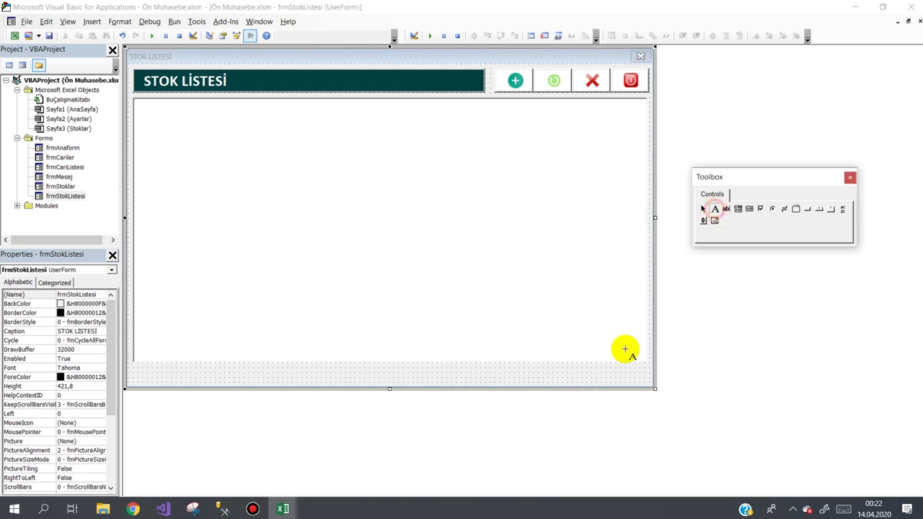
{"action": "left_click", "coordinate": [542, 367]}
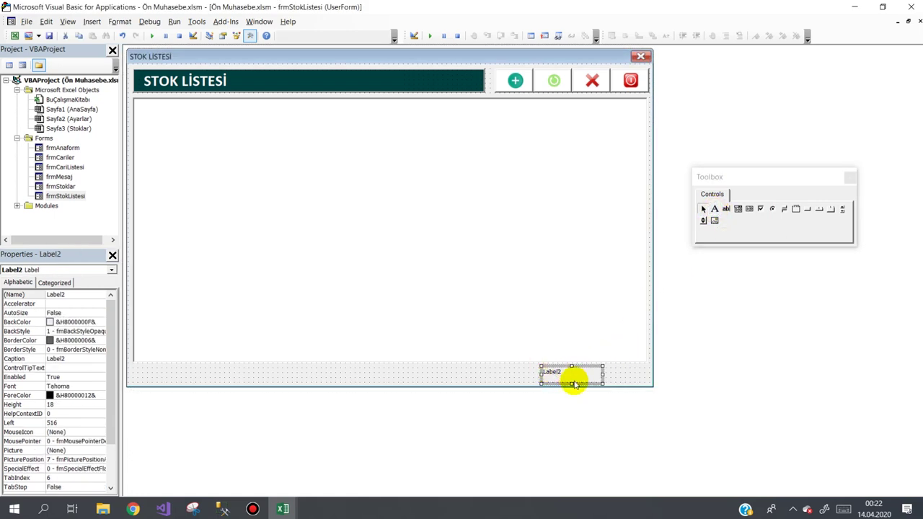
{"action": "left_click_drag", "start_coordinate": [571, 381], "coordinate": [572, 377]}
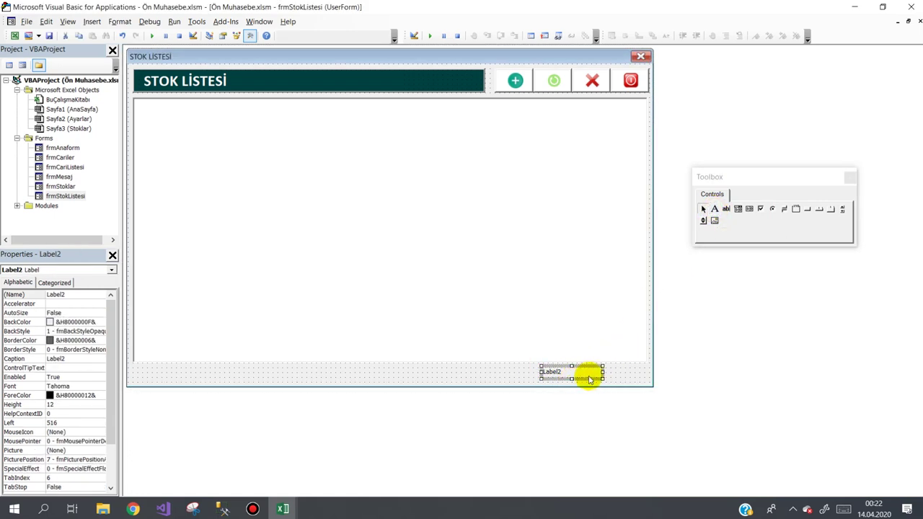
{"action": "left_click", "coordinate": [581, 372]}
{"action": "key", "text": "BackSpace"}
{"action": "type", "text": "Stok Sayısı:"}
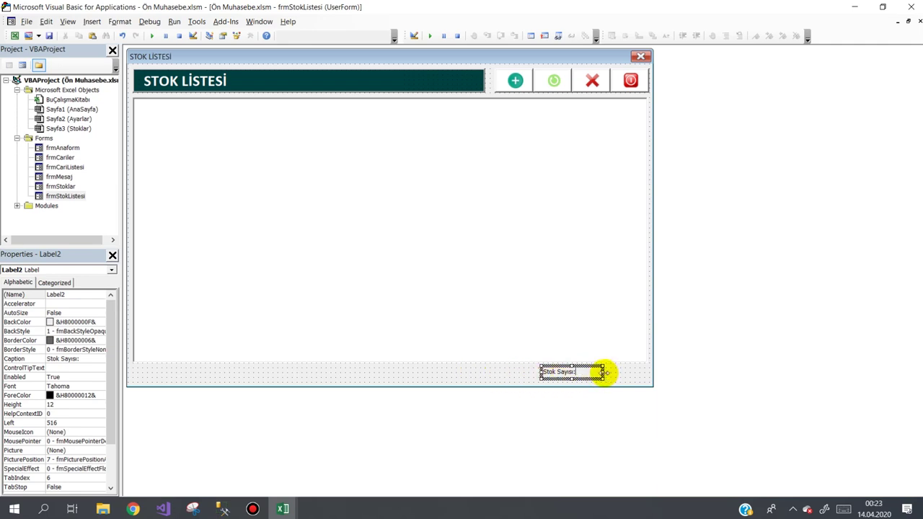
{"action": "mouse_move", "coordinate": [606, 372]}
{"action": "left_mouse_down"}
{"action": "mouse_move", "coordinate": [580, 372]}
{"action": "mouse_move", "coordinate": [587, 377]}
{"action": "left_mouse_up"}
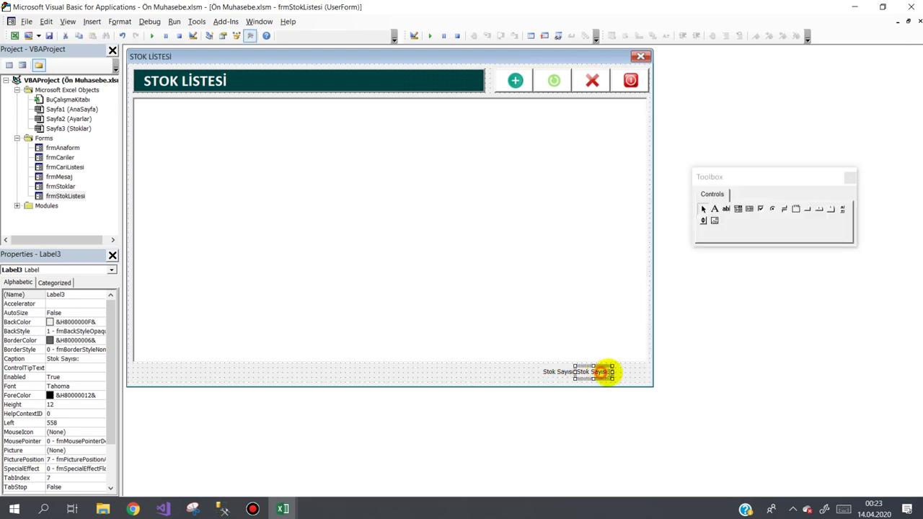
{"action": "key", "text": "Delete"}
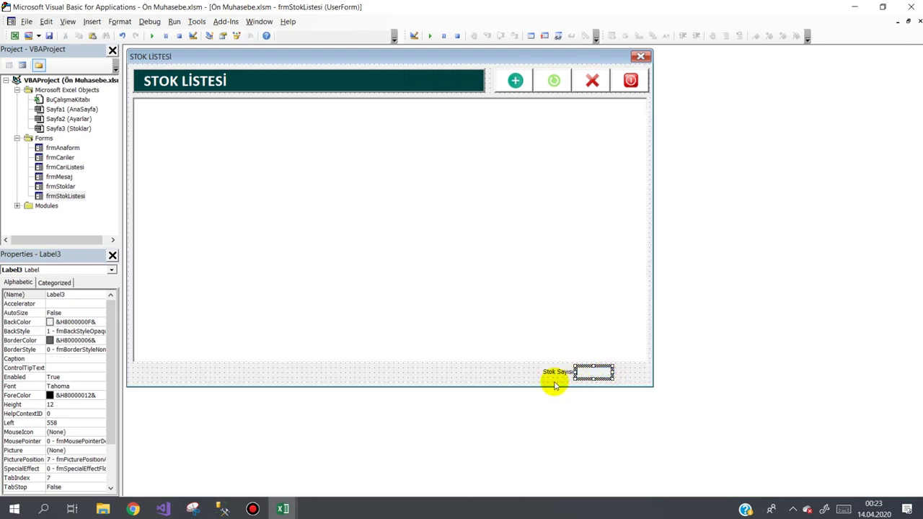
{"action": "left_click", "coordinate": [549, 372]}
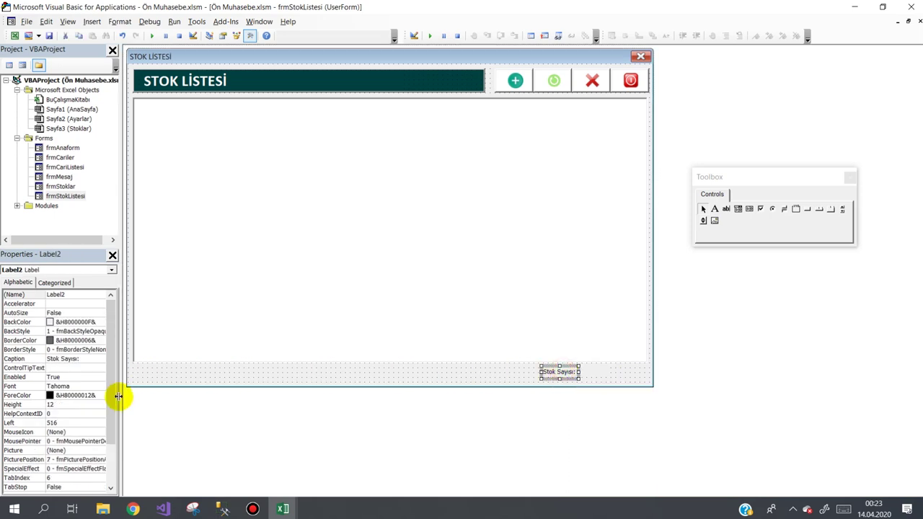
- Widen the 'Stok Sayısı:' label and add an empty Label3 beside it with Raised SpecialEffect
{"action": "left_click_drag", "start_coordinate": [107, 412], "coordinate": [109, 455]}
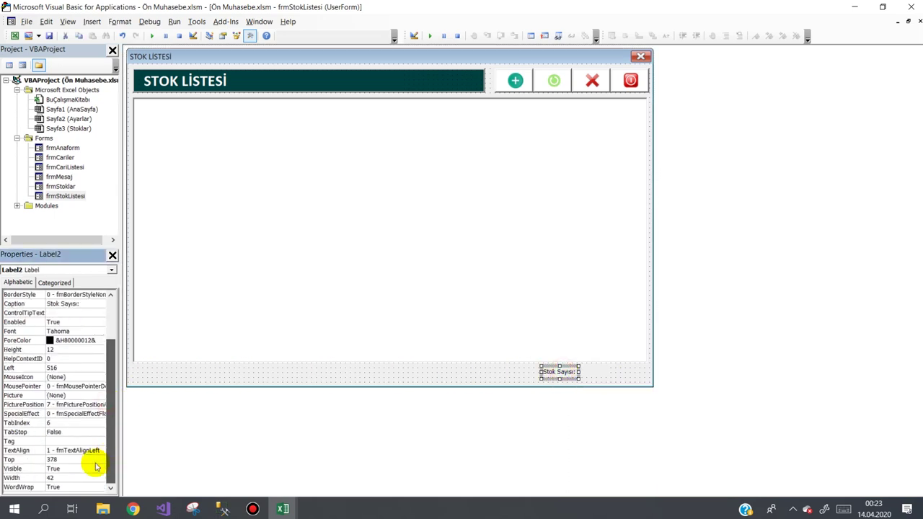
{"action": "left_click", "coordinate": [20, 414]}
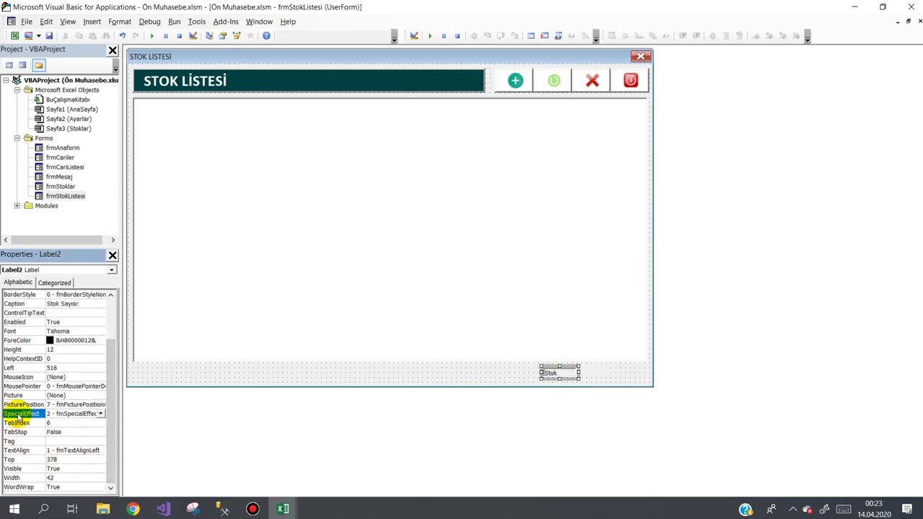
{"action": "left_click", "coordinate": [502, 373]}
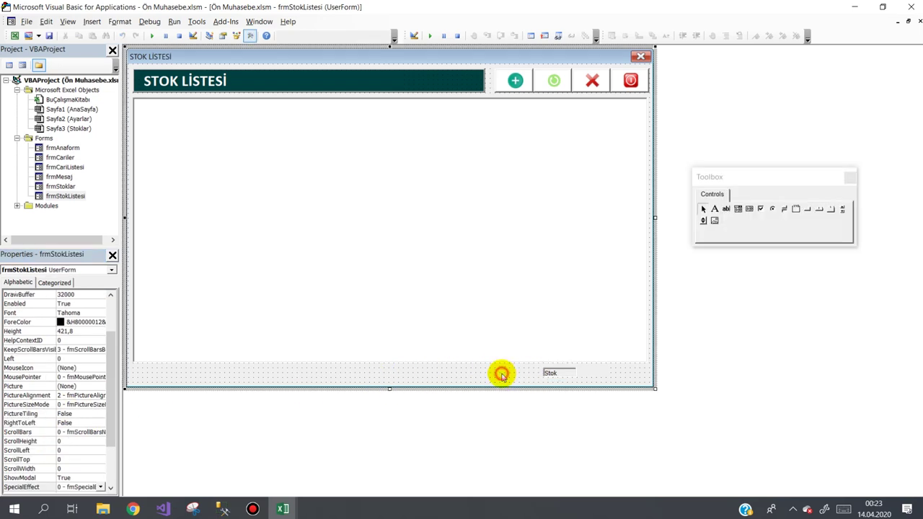
{"action": "left_click", "coordinate": [559, 376]}
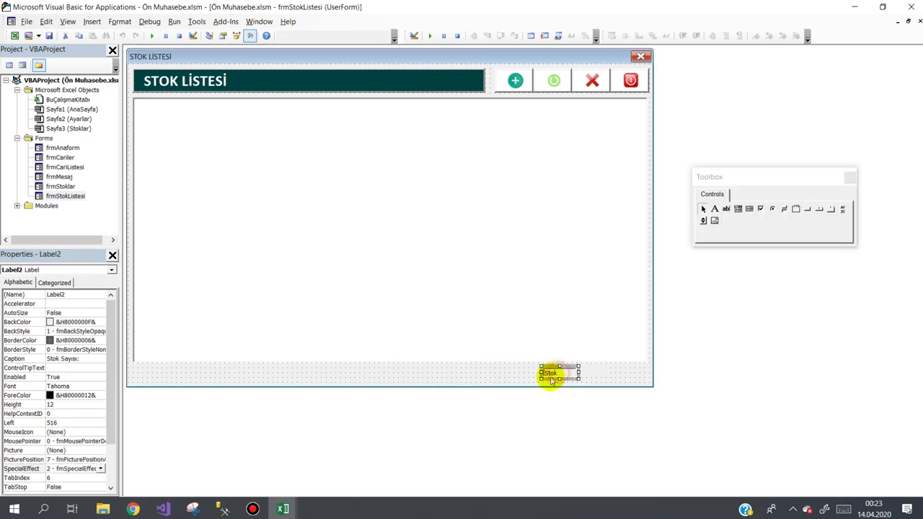
{"action": "left_click_drag", "start_coordinate": [537, 382], "coordinate": [532, 387]}
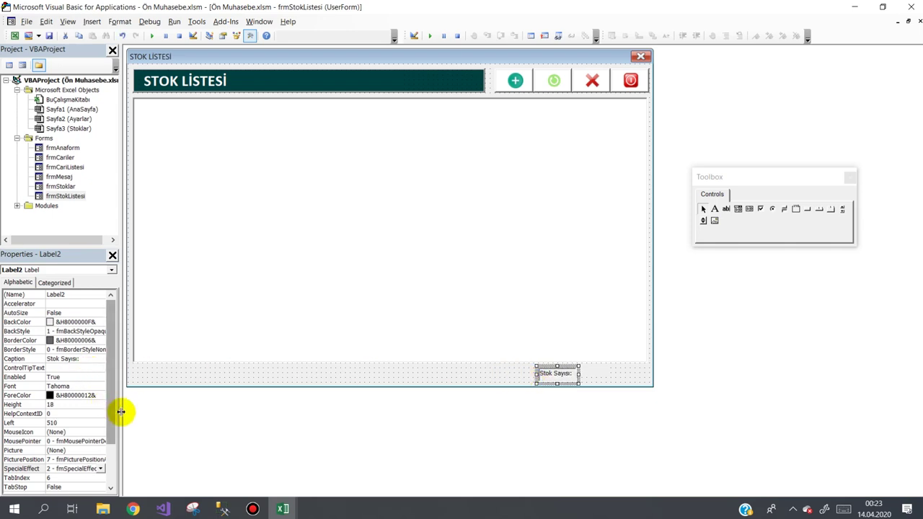
{"action": "left_click_drag", "start_coordinate": [614, 382], "coordinate": [575, 367]}
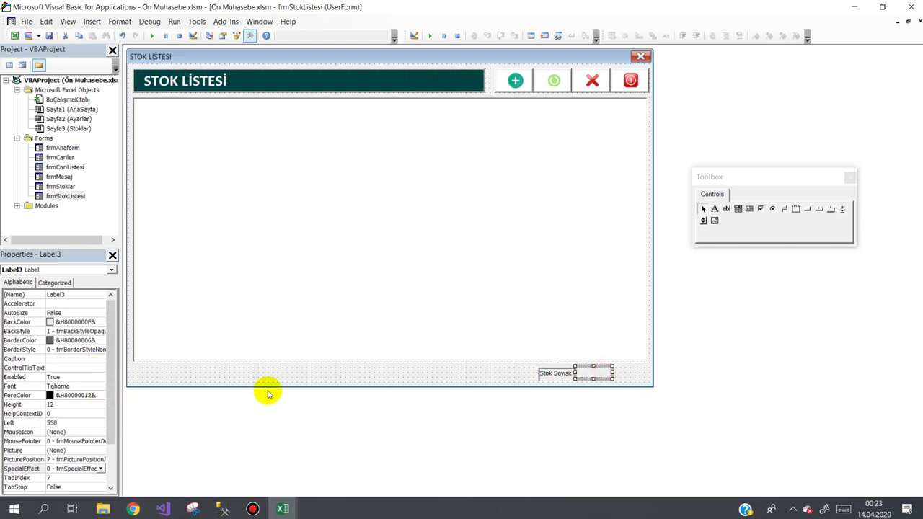
{"action": "double_click", "coordinate": [31, 469]}
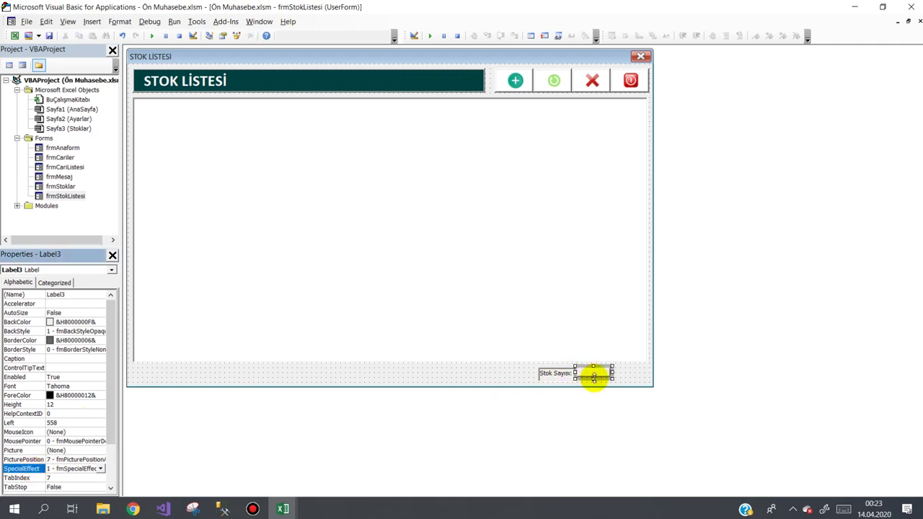
{"action": "left_click", "coordinate": [593, 378]}
- Give both the 'Stok Sayısı:' label and the empty count label a Bump SpecialEffect
{"action": "left_click", "coordinate": [620, 379]}
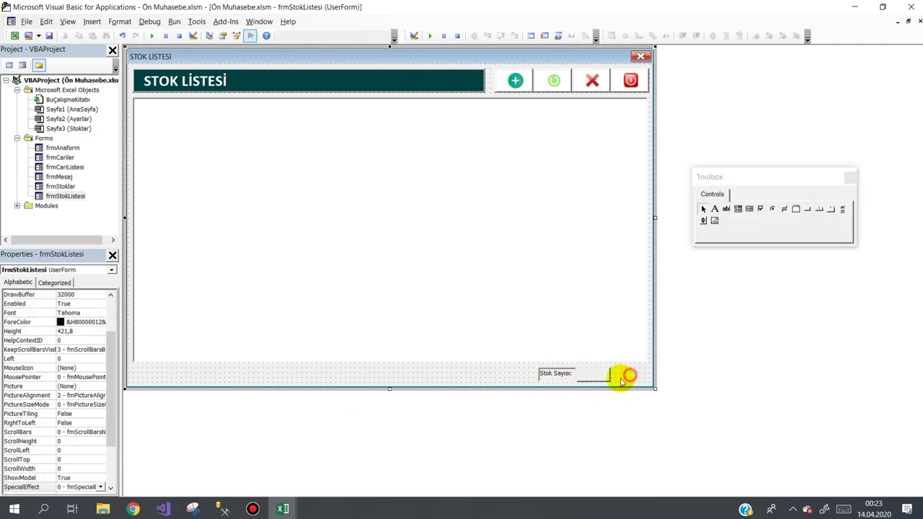
{"action": "left_click", "coordinate": [539, 378]}
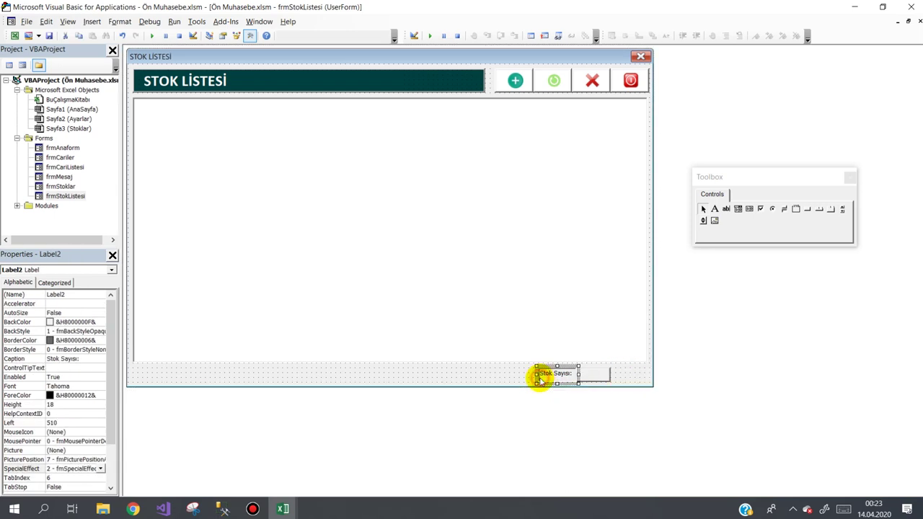
{"action": "double_click", "coordinate": [30, 469]}
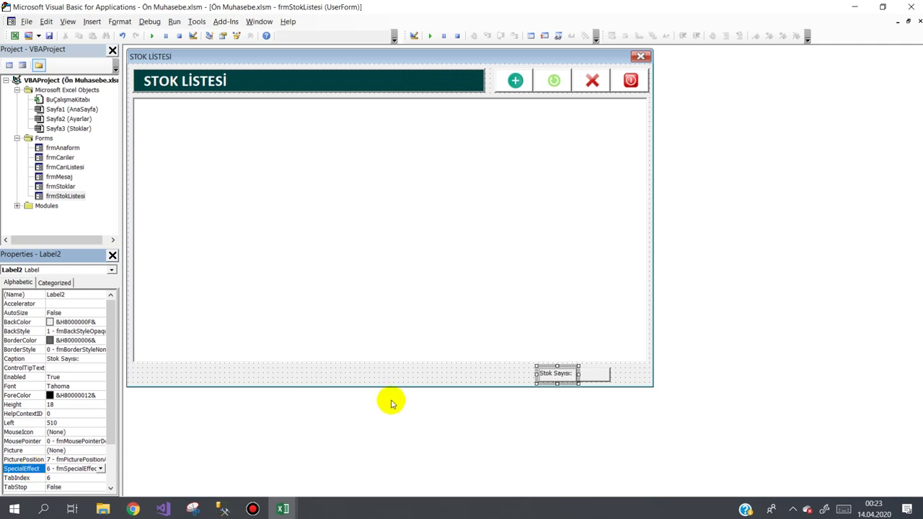
{"action": "left_click", "coordinate": [426, 375]}
{"action": "left_click", "coordinate": [596, 373]}
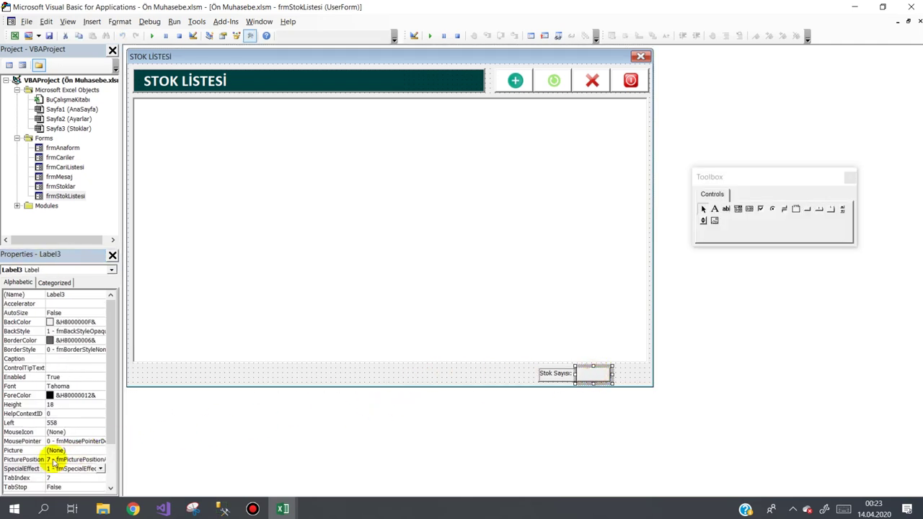
{"action": "double_click", "coordinate": [33, 470]}
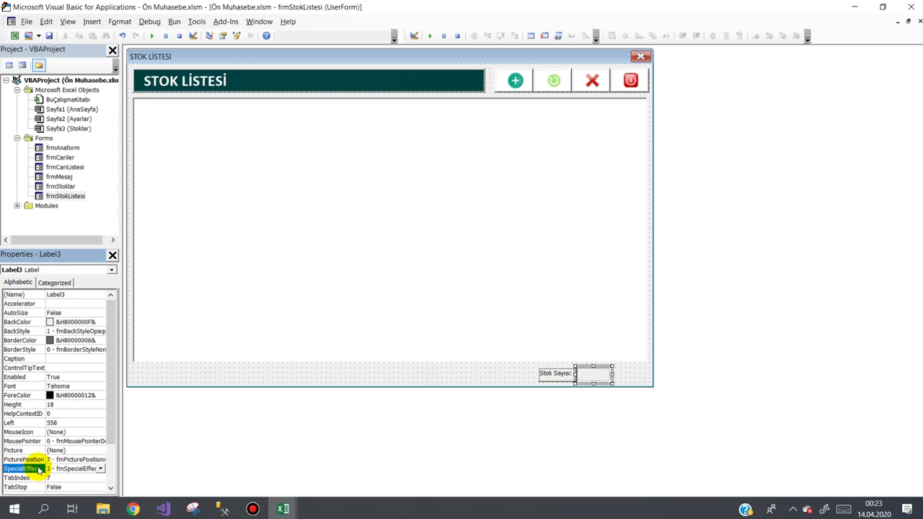
- Set the count label's Left to 557
{"action": "left_click", "coordinate": [443, 368]}
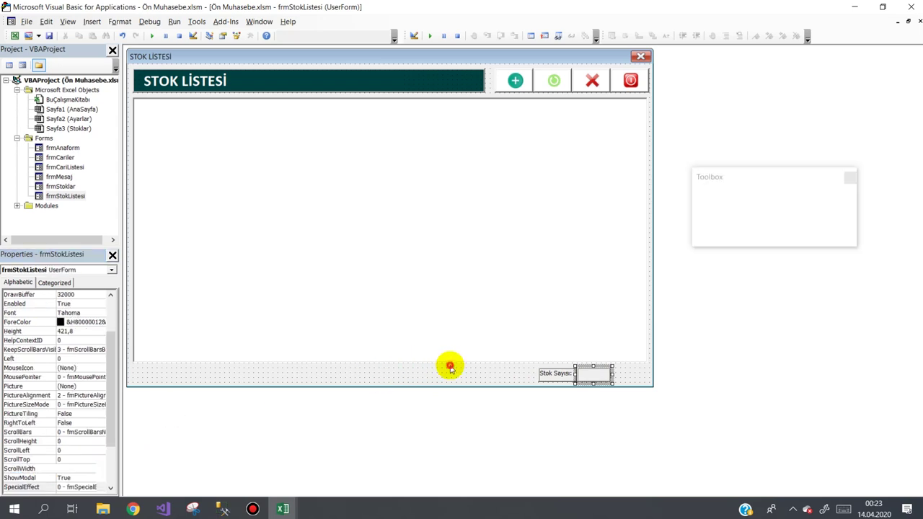
{"action": "left_click", "coordinate": [606, 375]}
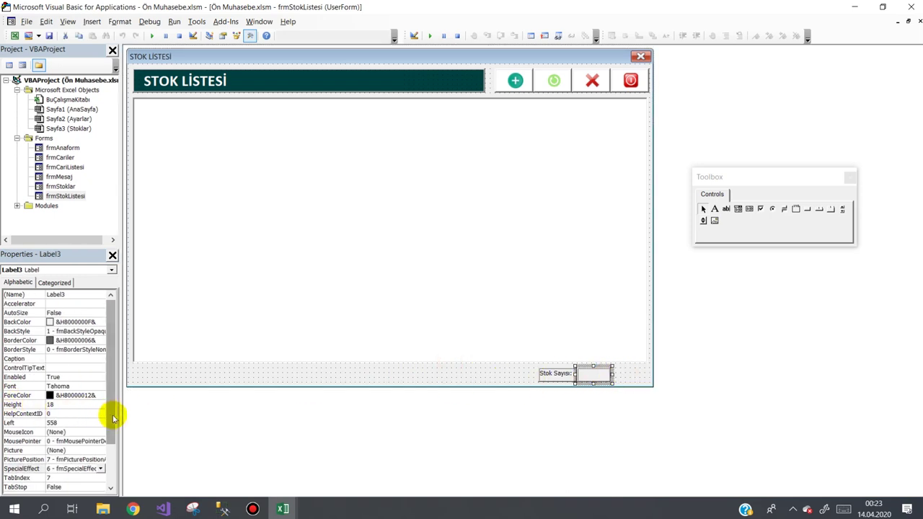
{"action": "left_click_drag", "start_coordinate": [113, 412], "coordinate": [112, 447]}
{"action": "left_click", "coordinate": [54, 396]}
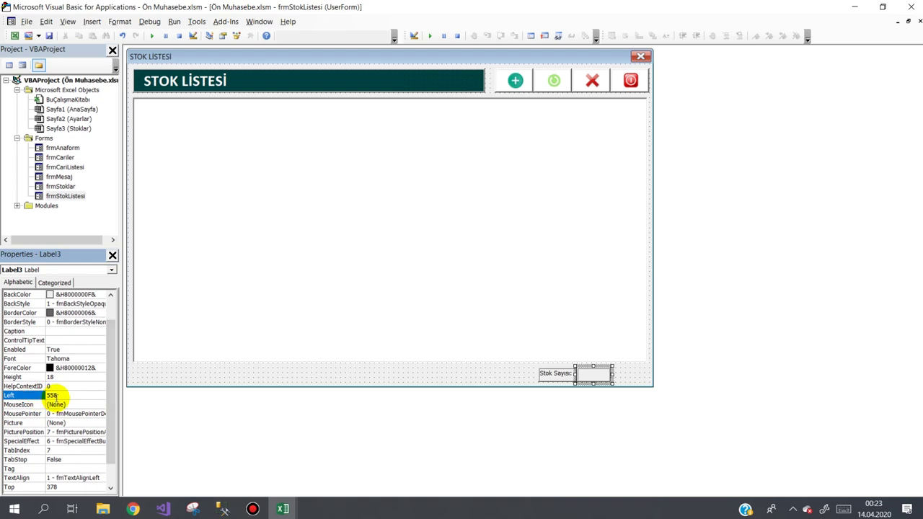
{"action": "key", "text": "BackSpace"}
{"action": "type", "text": "7"}
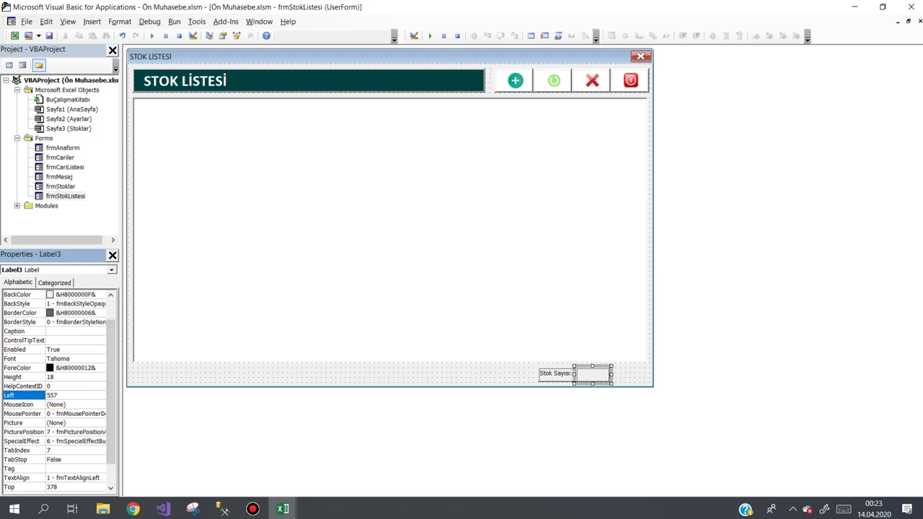
- Rename the empty count label to lblStokSayisi
{"action": "left_click", "coordinate": [418, 380]}
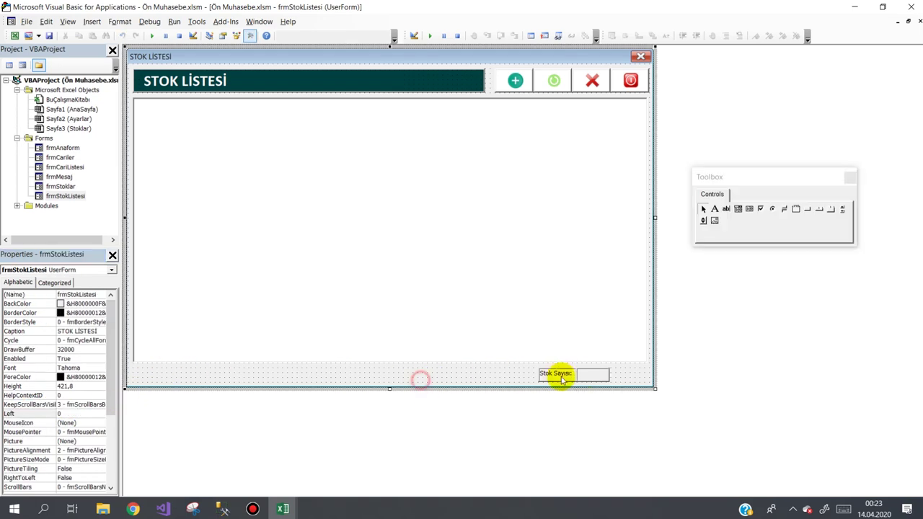
{"action": "mouse_move", "coordinate": [627, 376]}
{"action": "left_mouse_down"}
{"action": "mouse_move", "coordinate": [536, 381]}
{"action": "mouse_move", "coordinate": [603, 386]}
{"action": "left_mouse_up"}
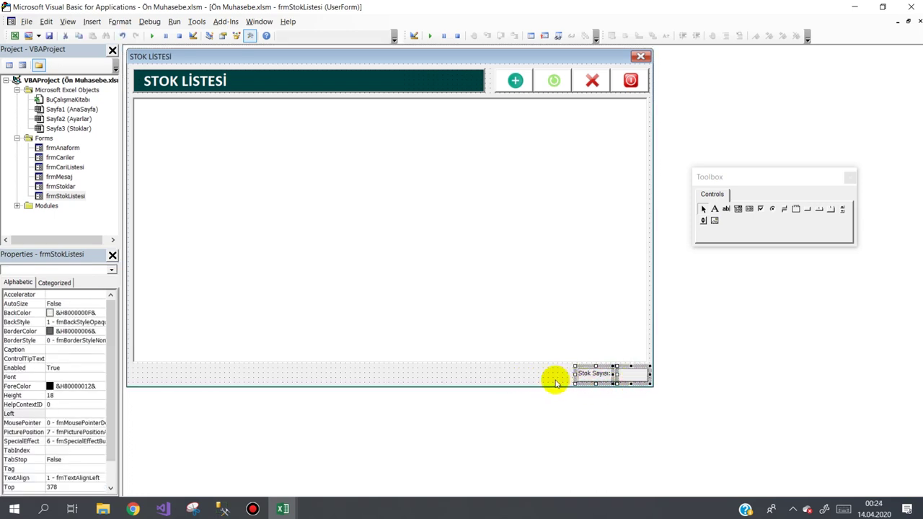
{"action": "left_click", "coordinate": [550, 377]}
{"action": "left_click", "coordinate": [631, 380]}
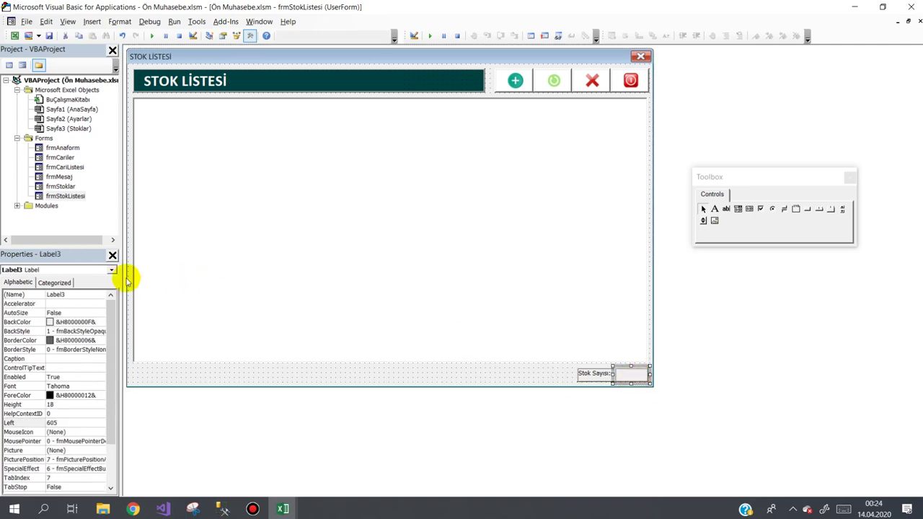
{"action": "left_click", "coordinate": [33, 295]}
{"action": "key", "text": "BackSpace"}
{"action": "type", "text": "lblStokSayisi"}
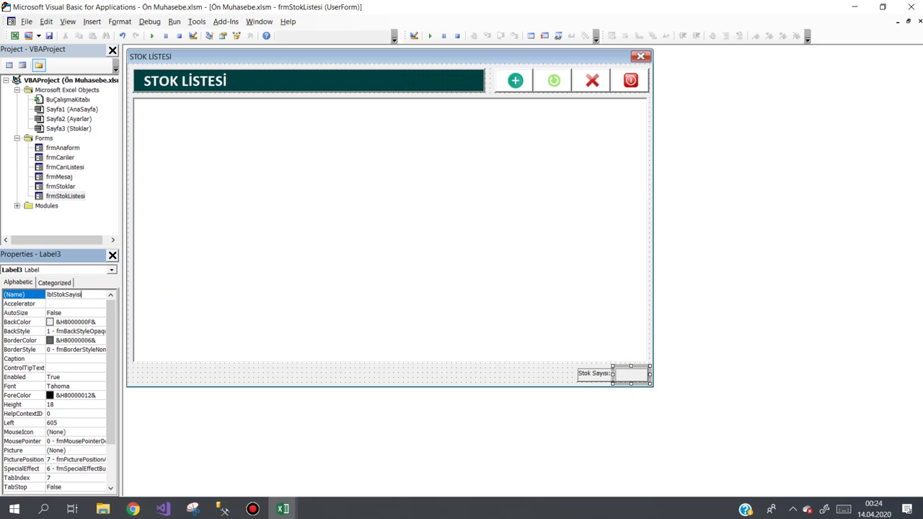
{"action": "left_click", "coordinate": [34, 296]}
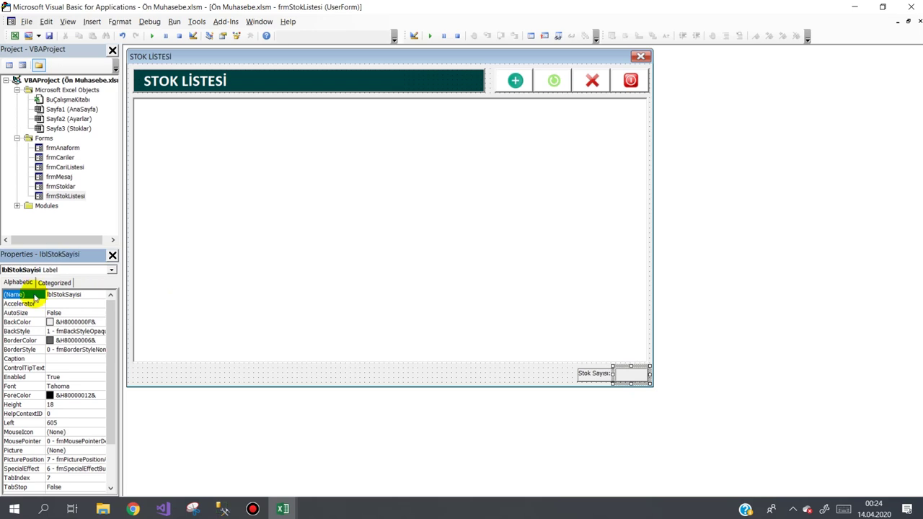
- Set the 'Stok Sayısı:' label's TextAlign to 3 - fmTextAlignRight and SpecialEffect to 1
{"action": "left_click", "coordinate": [499, 374]}
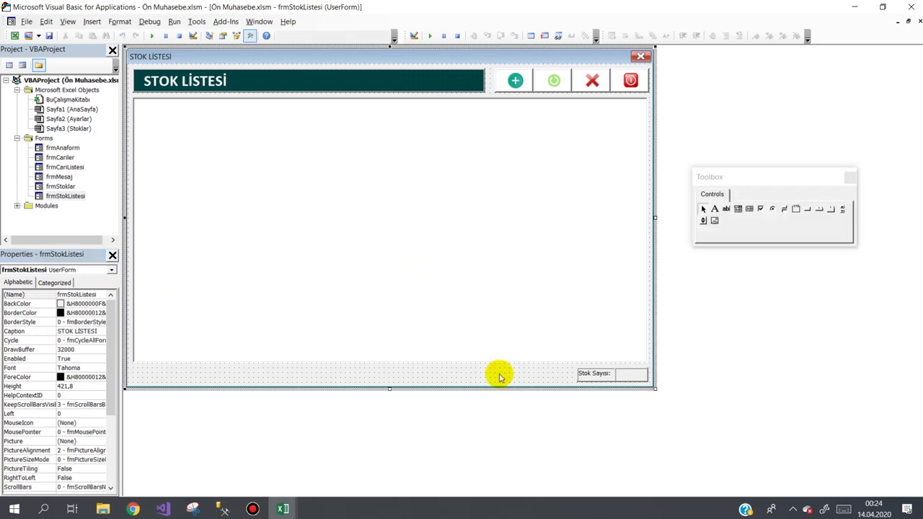
{"action": "left_click", "coordinate": [599, 378]}
{"action": "left_click_drag", "start_coordinate": [108, 425], "coordinate": [90, 454]}
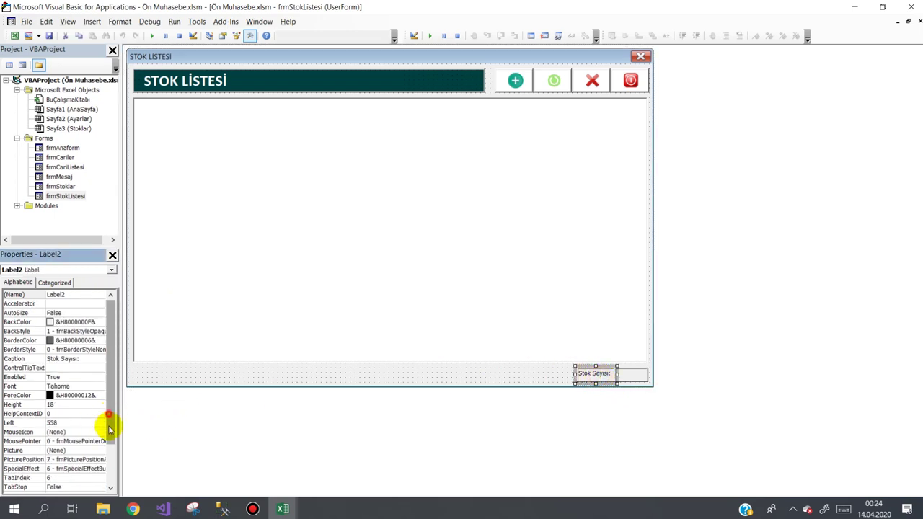
{"action": "double_click", "coordinate": [31, 453]}
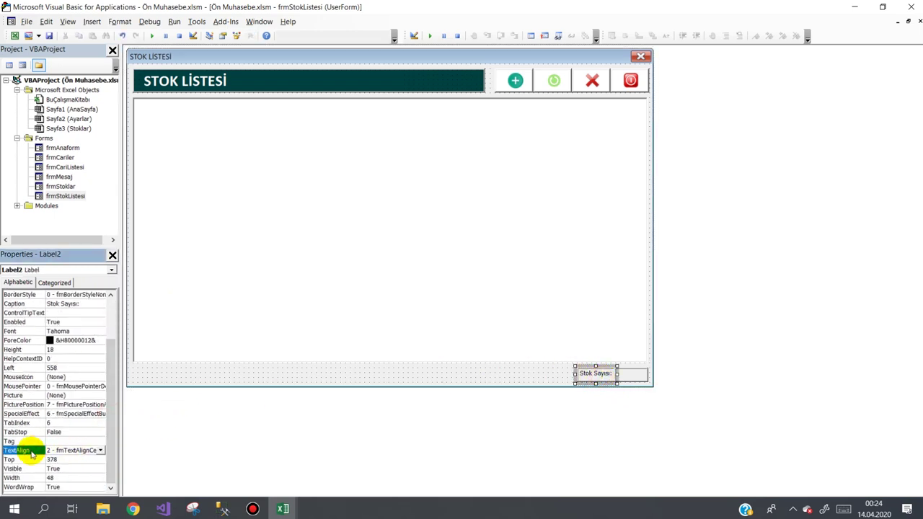
{"action": "left_click", "coordinate": [32, 415]}
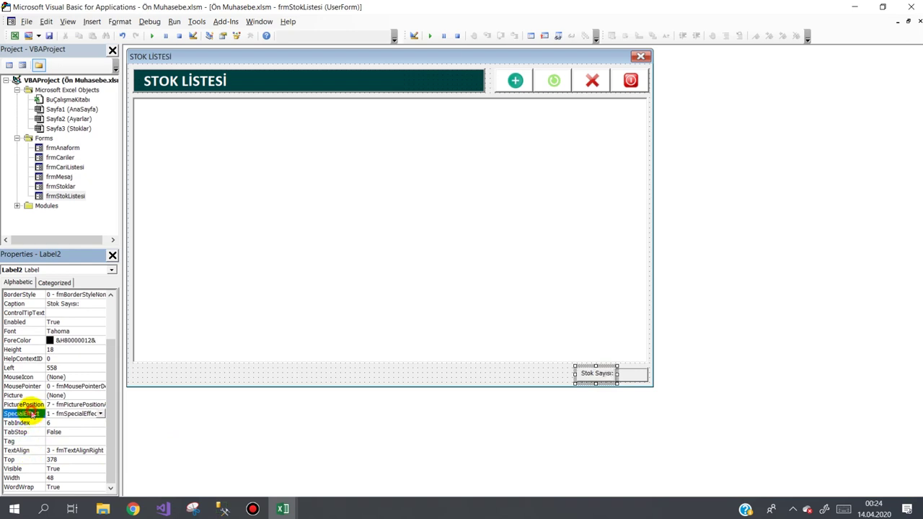
{"action": "left_click", "coordinate": [435, 376]}
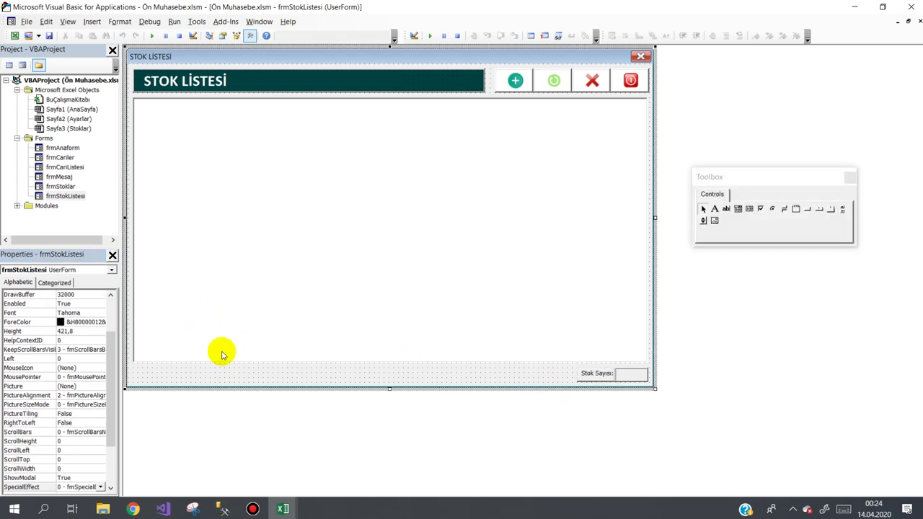
{"action": "left_click", "coordinate": [230, 374]}
- Uncomment the StokSayisiGoster call and paste it before End Sub in StokListele
{"action": "double_click", "coordinate": [229, 373]}
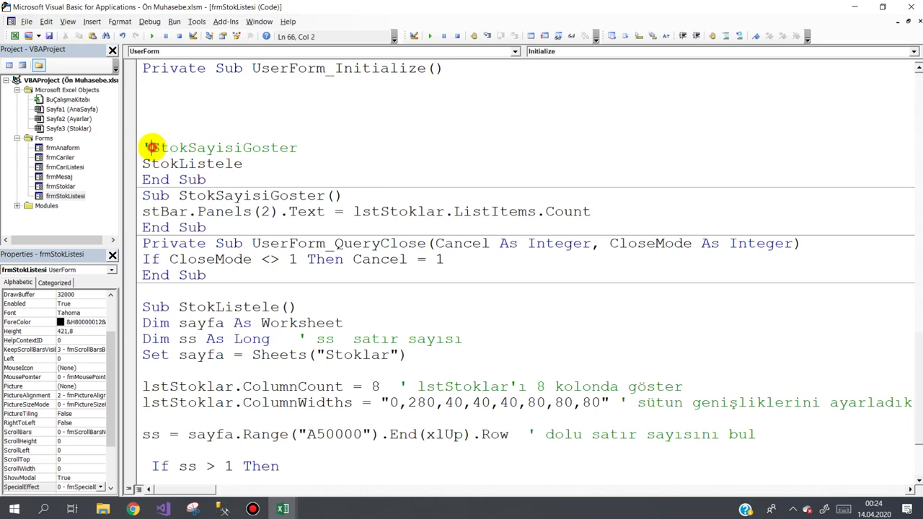
{"action": "key", "text": "BackSpace"}
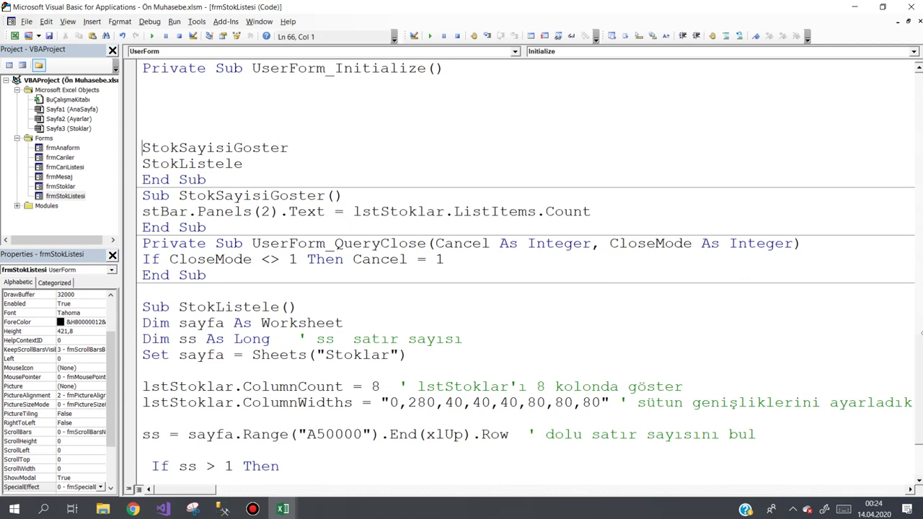
{"action": "left_click_drag", "start_coordinate": [297, 148], "coordinate": [130, 146]}
{"action": "key", "text": "ctrl+c"}
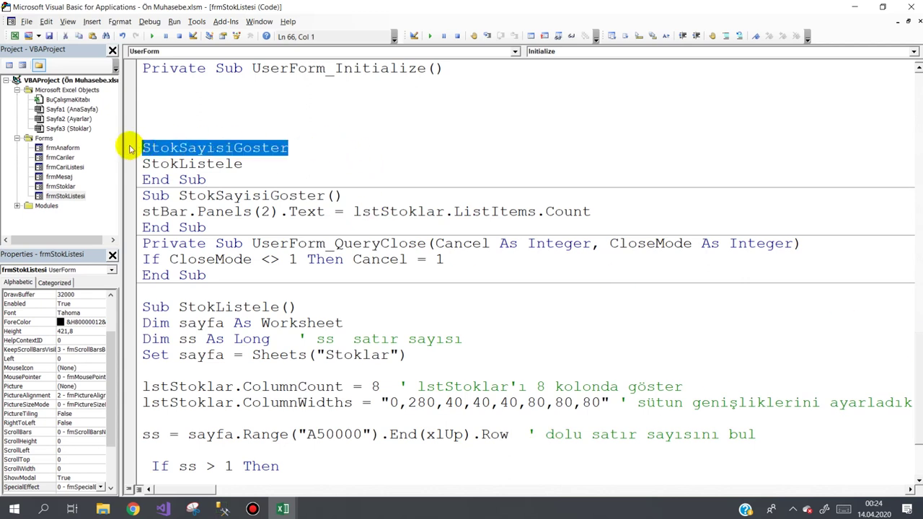
{"action": "scroll", "coordinate": [912, 324], "scroll_direction": "down", "scroll_amount": 3}
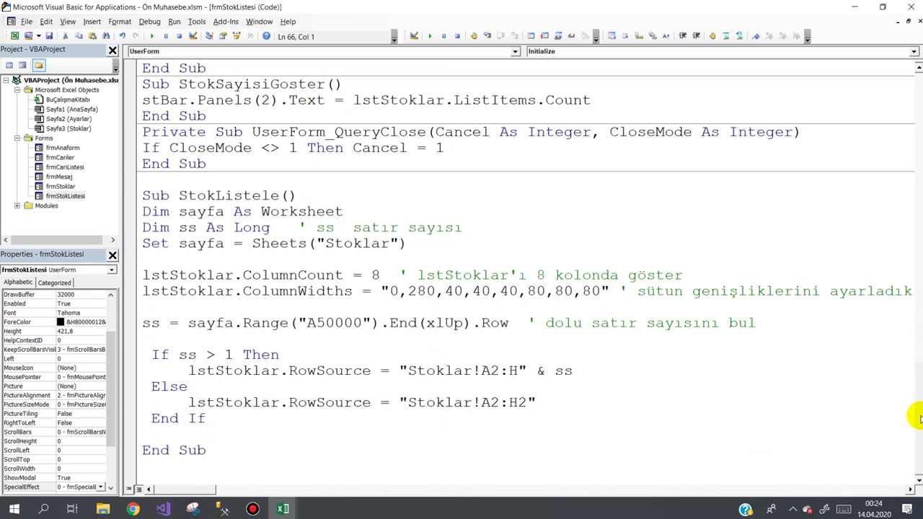
{"action": "left_click", "coordinate": [141, 431]}
{"action": "key", "text": "ctrl+v"}
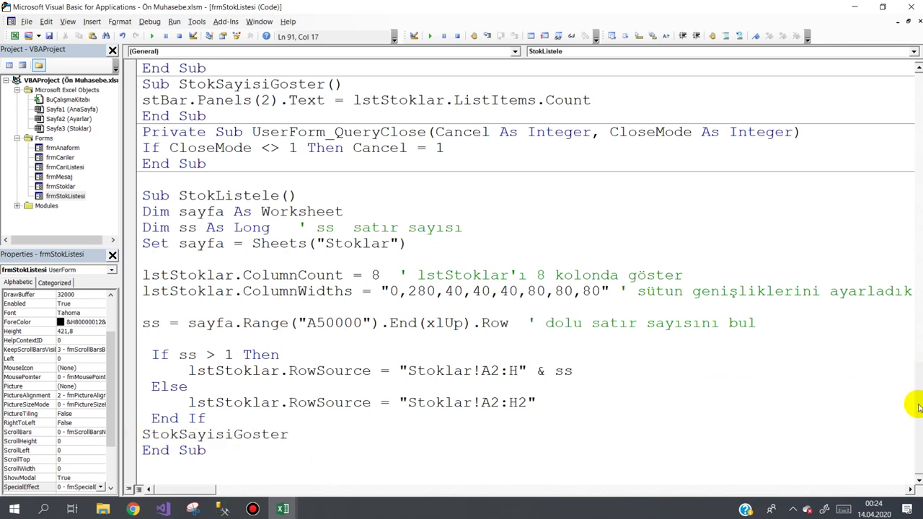
- Replace the stBar line with lblStokSayisi.Caption = lstStoklar.ListCount and run the form
{"action": "scroll", "coordinate": [915, 404], "scroll_direction": "up", "scroll_amount": 2}
{"action": "scroll", "coordinate": [916, 404], "scroll_direction": "up", "scroll_amount": 1}
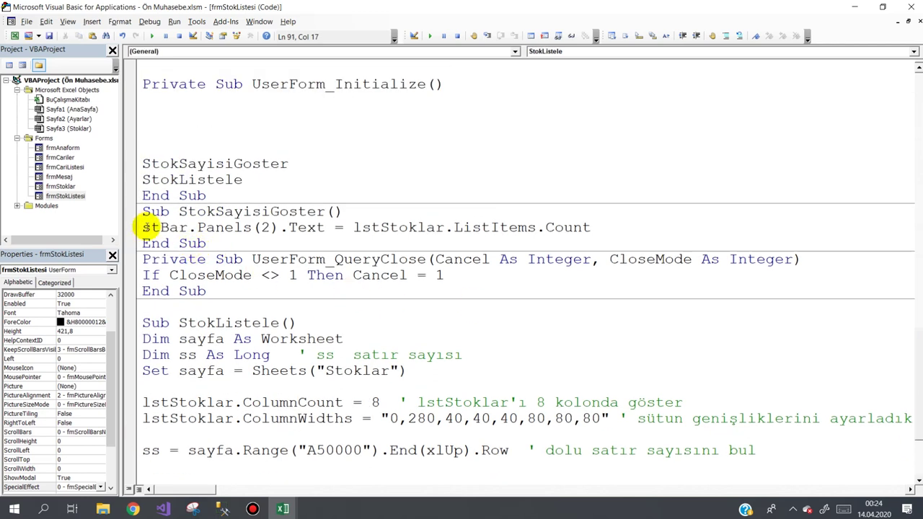
{"action": "left_click_drag", "start_coordinate": [137, 227], "coordinate": [630, 225]}
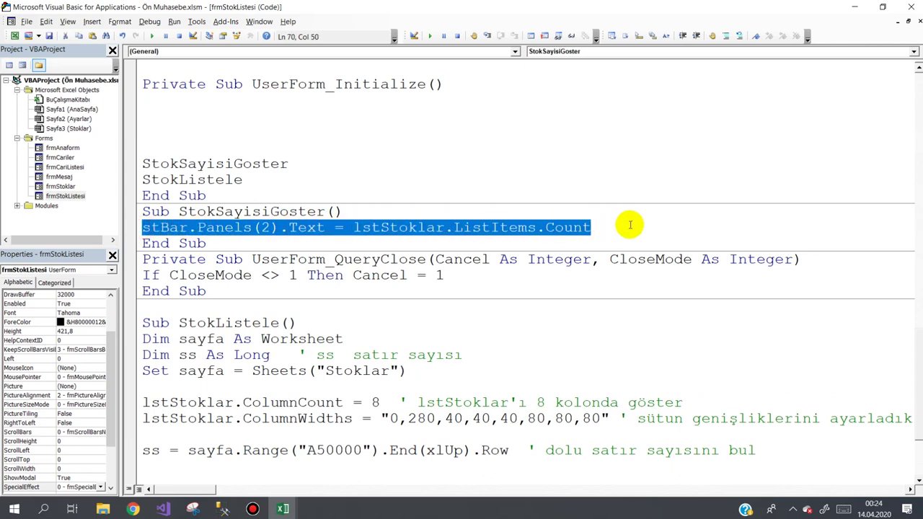
{"action": "key", "text": "Delete"}
{"action": "type", "text": "lbls"}
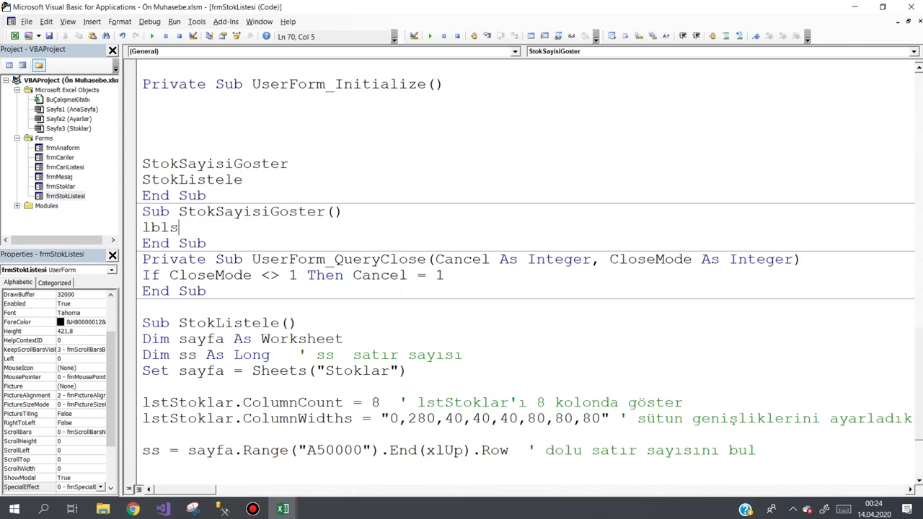
{"action": "key", "text": "ctrl+space"}
{"action": "type", "text": "."}
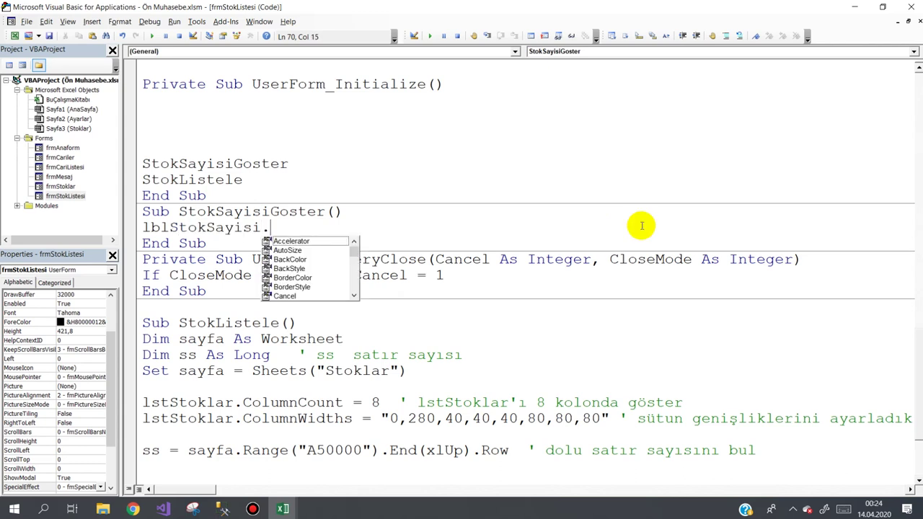
{"action": "type", "text": "c=lst"}
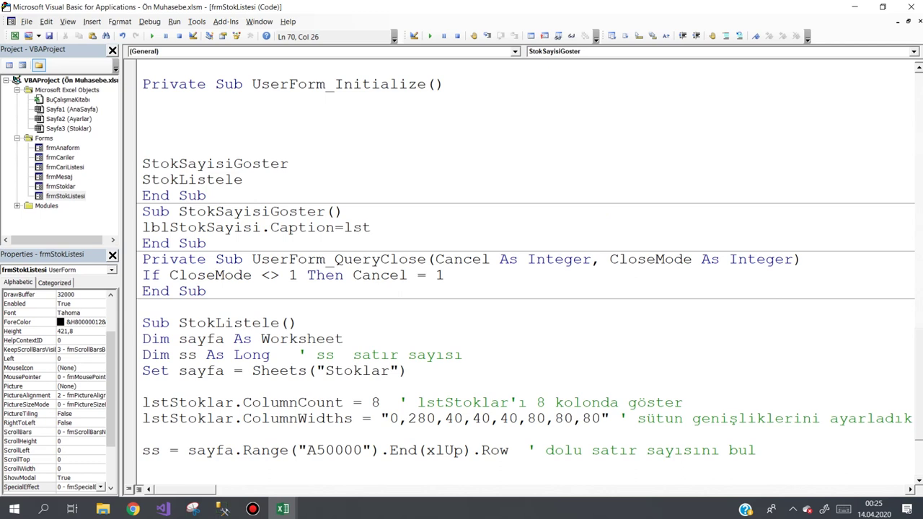
{"action": "key", "text": "ctrl+space"}
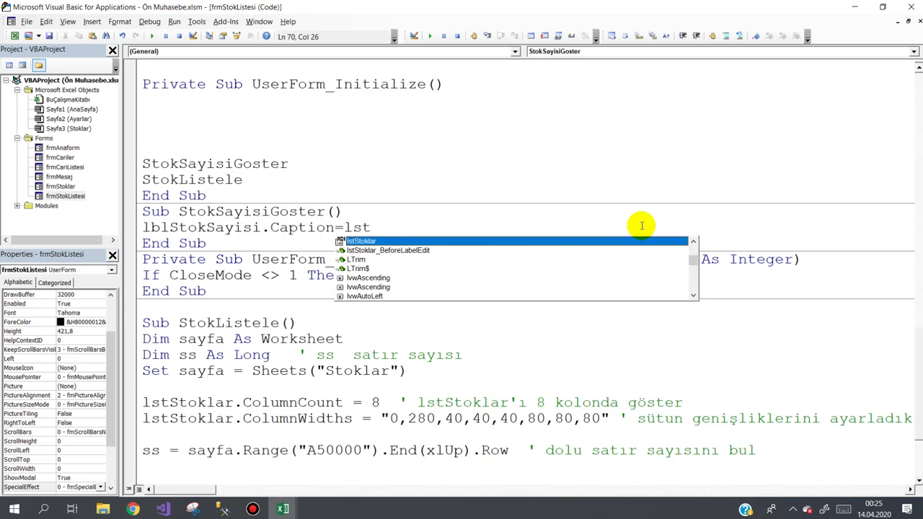
{"action": "type", "text": ".li"}
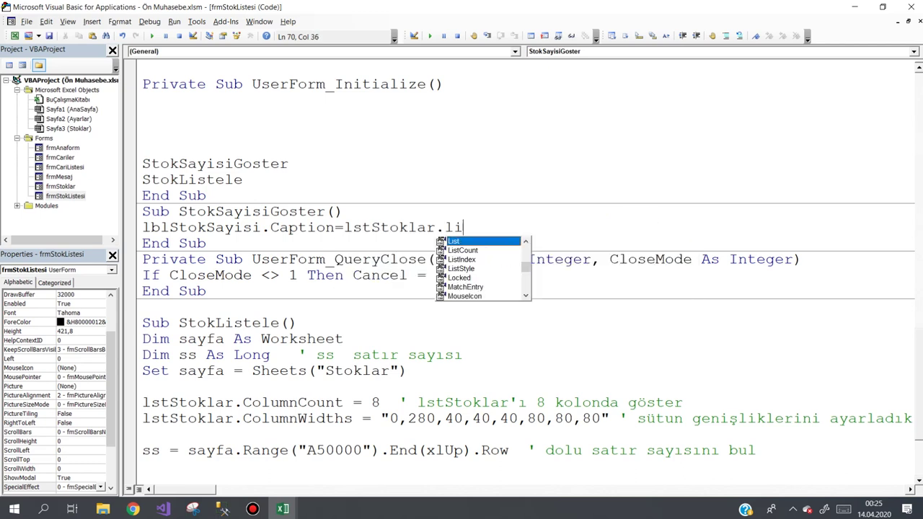
{"action": "key", "text": "Down"}
{"action": "key", "text": "space"}
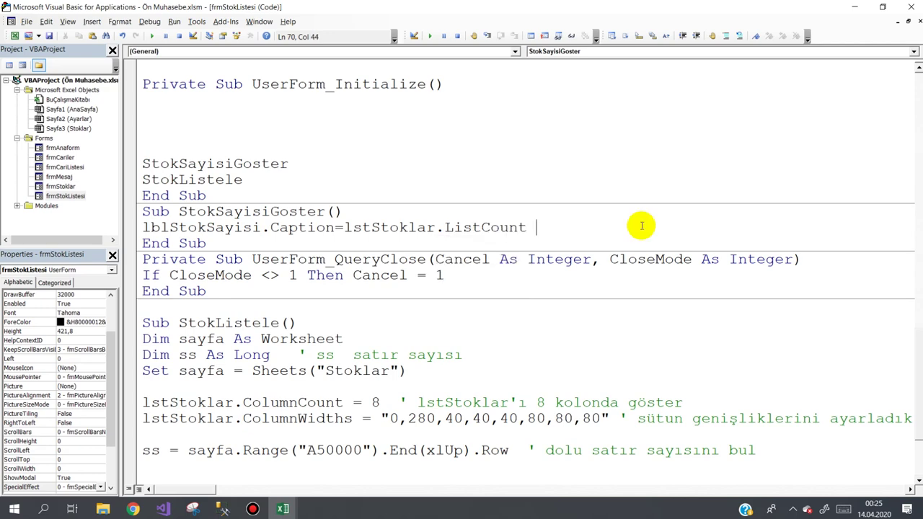
{"action": "key", "text": "Down"}
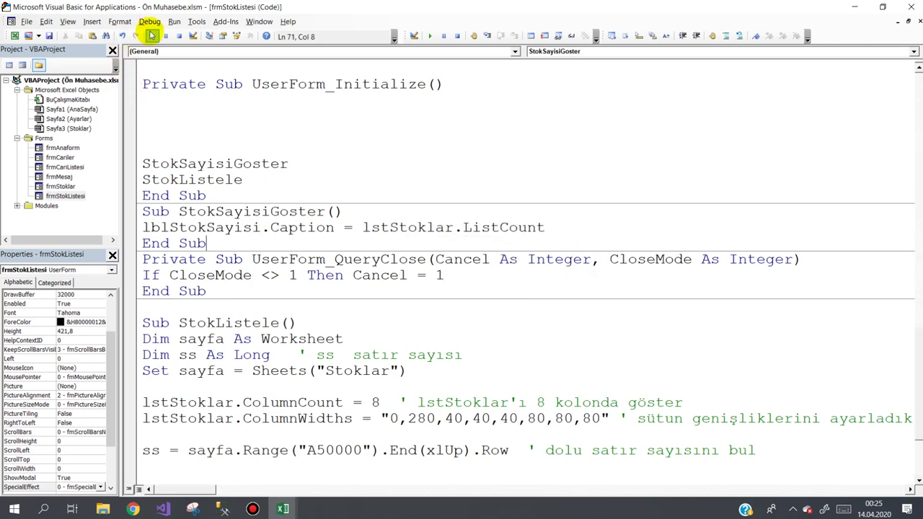
{"action": "left_click", "coordinate": [150, 36]}
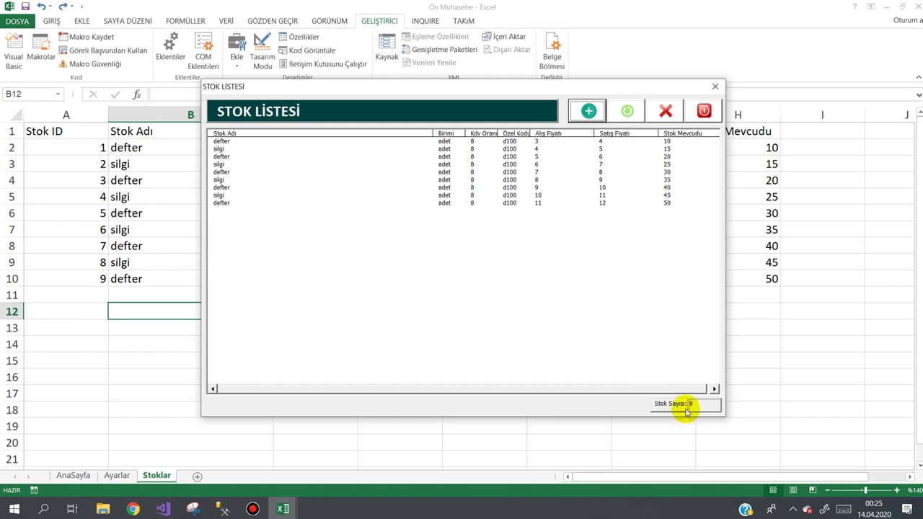
- Scroll through the nine stock rows, confirm Stok Sayısı shows 9, and close the form
{"action": "left_click", "coordinate": [229, 202]}
{"action": "left_click_drag", "start_coordinate": [229, 201], "coordinate": [230, 141]}
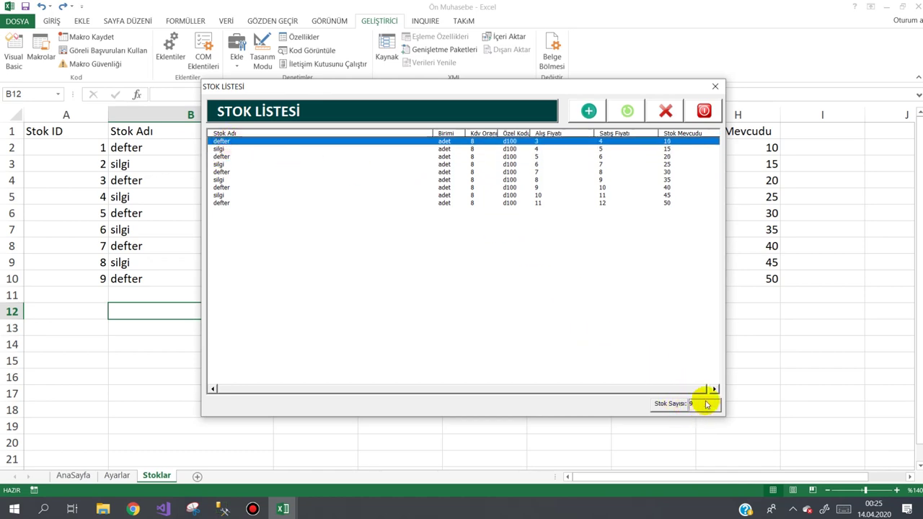
{"action": "left_click", "coordinate": [703, 111]}
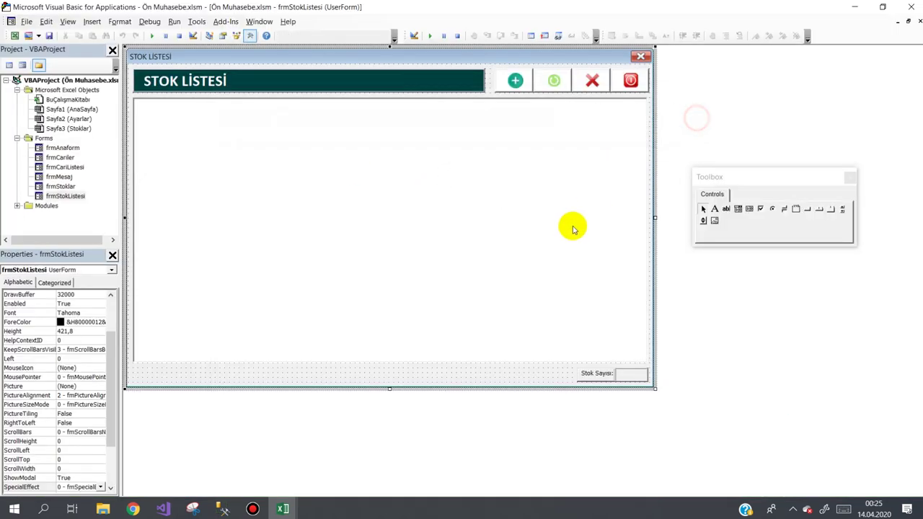
- Set lblStokSayisi's TextAlign to 2 - fmTextAlignCenter
{"action": "left_click", "coordinate": [632, 373]}
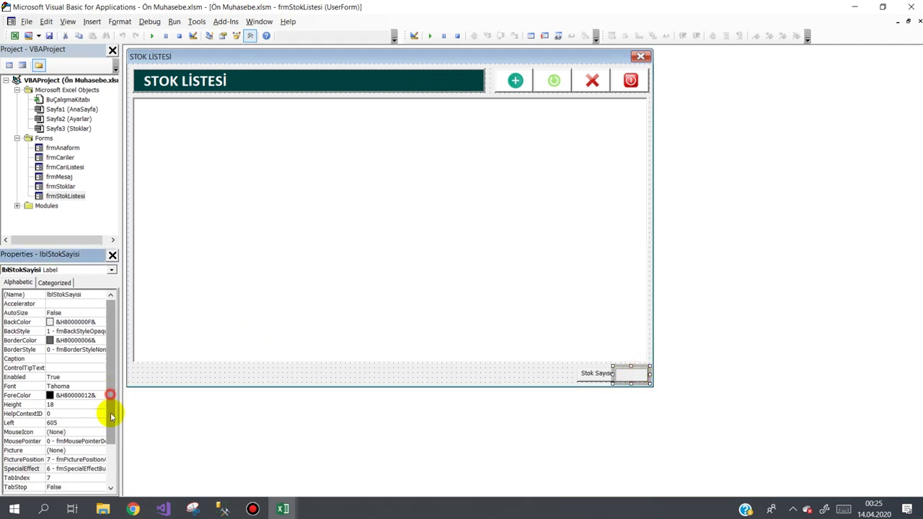
{"action": "left_click_drag", "start_coordinate": [113, 396], "coordinate": [109, 434]}
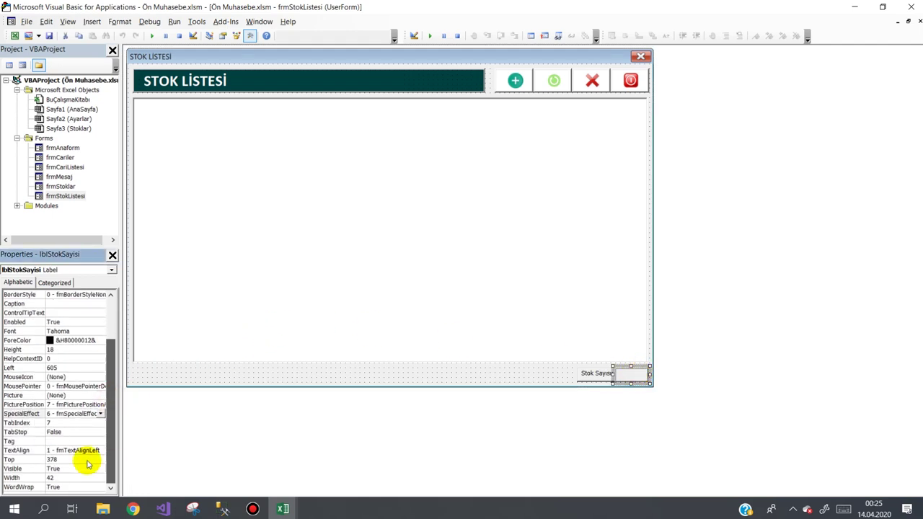
{"action": "double_click", "coordinate": [27, 451]}
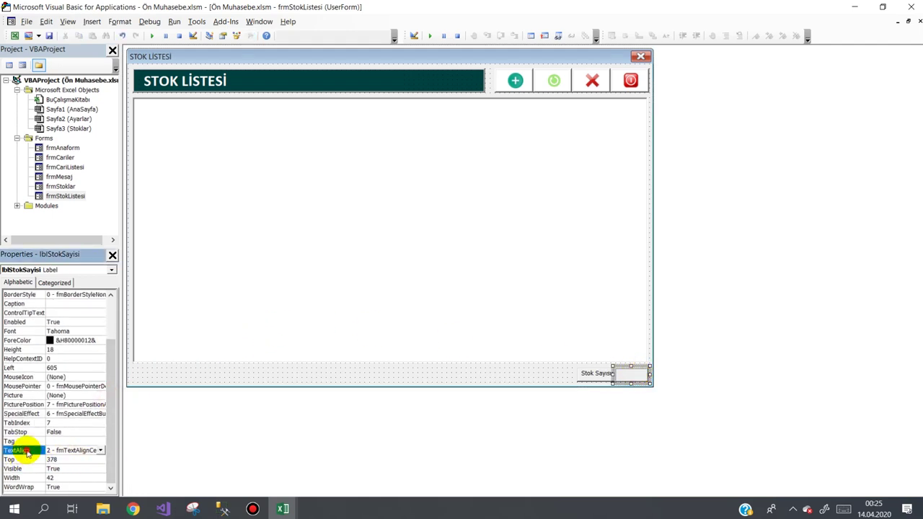
{"action": "left_click", "coordinate": [494, 373]}
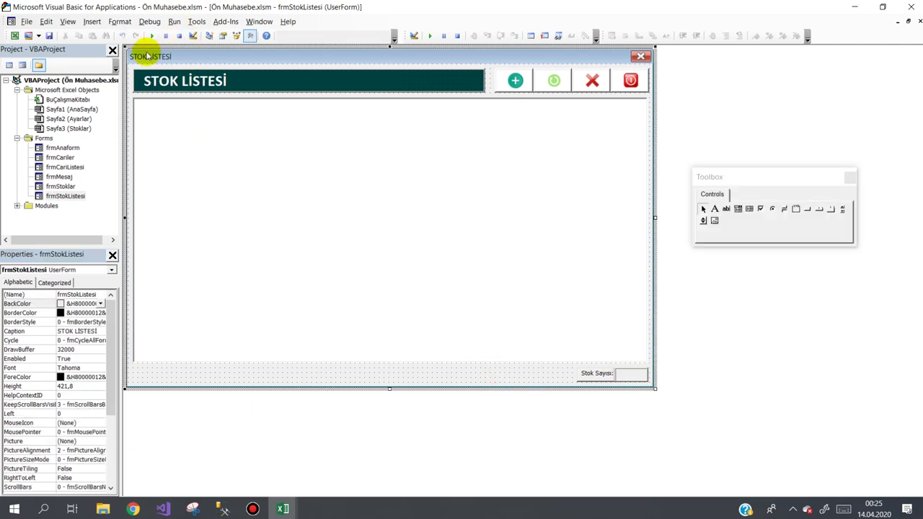
- Run frmStokListesi, check the centred Stok Sayısı: 9 and row selection, then close it
{"action": "left_click", "coordinate": [152, 38]}
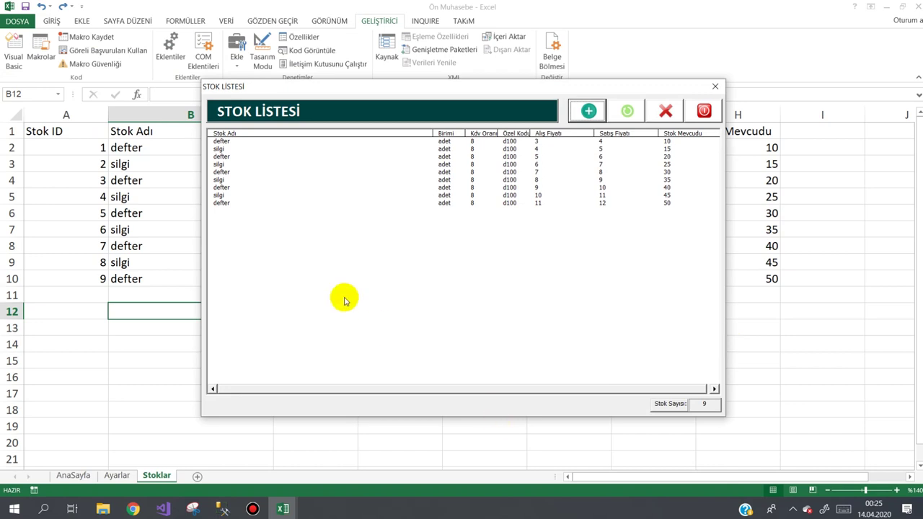
{"action": "left_click", "coordinate": [278, 165]}
{"action": "left_click", "coordinate": [281, 181]}
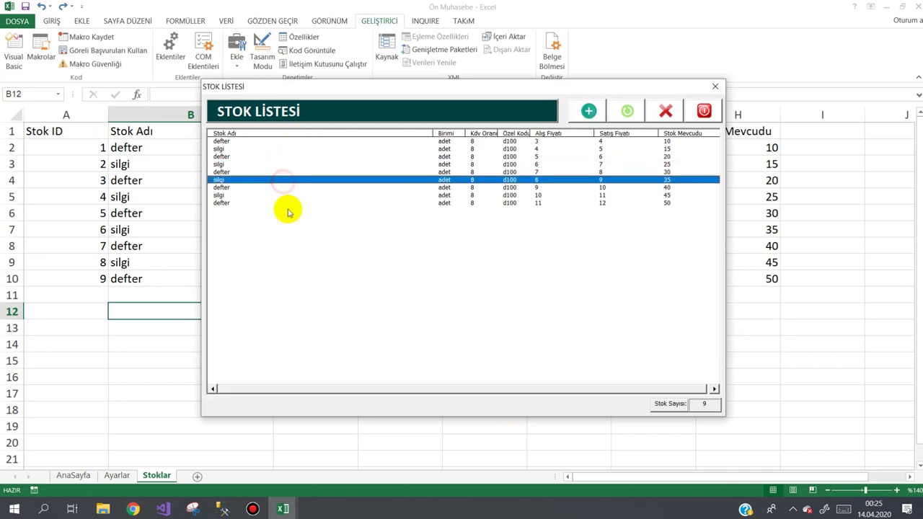
{"action": "left_click", "coordinate": [298, 166]}
{"action": "left_click", "coordinate": [277, 142]}
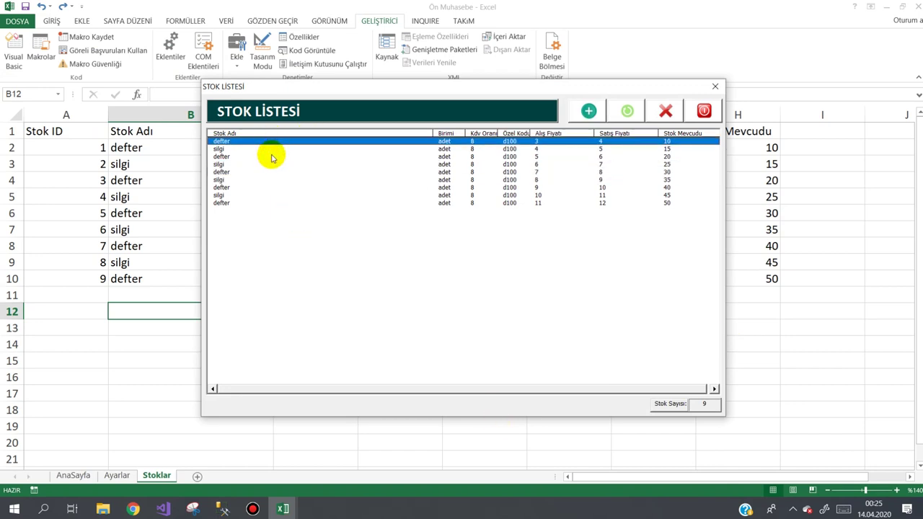
{"action": "left_click", "coordinate": [274, 171]}
{"action": "left_click", "coordinate": [273, 196]}
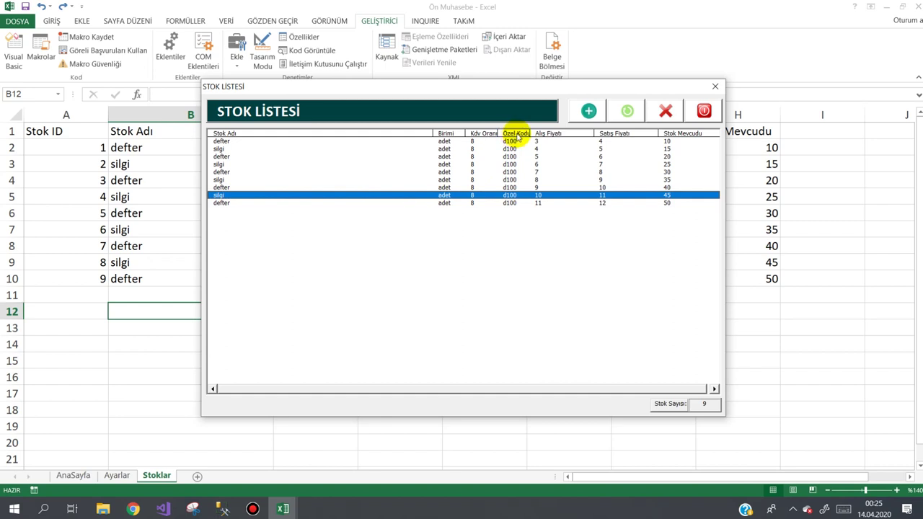
{"action": "left_click", "coordinate": [713, 389]}
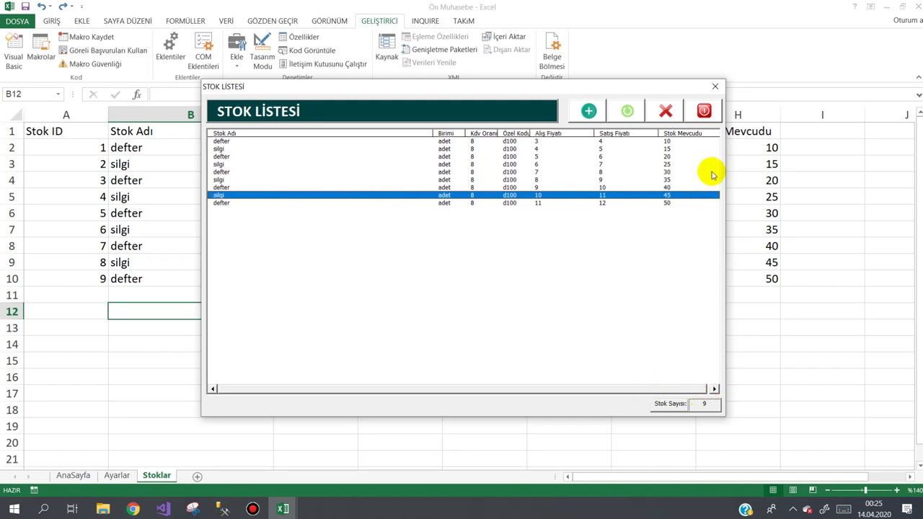
{"action": "left_click", "coordinate": [703, 111]}
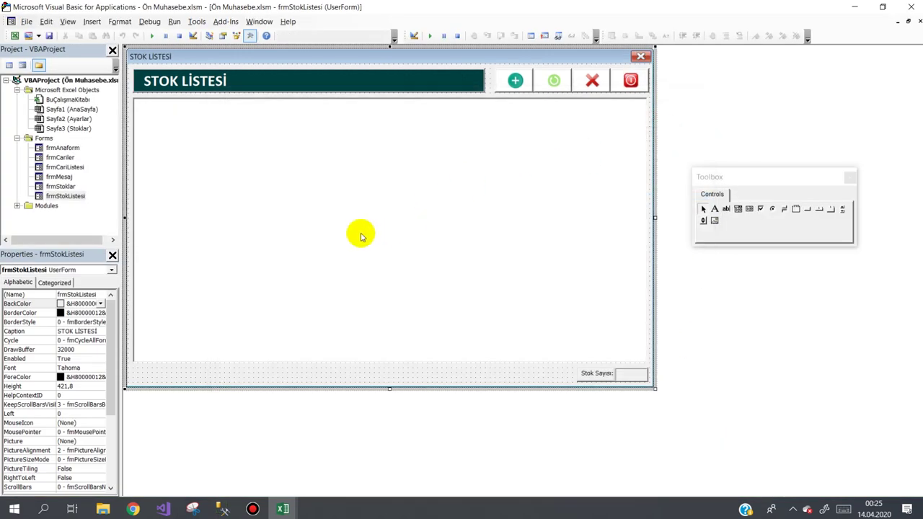
{"action": "right_click", "coordinate": [317, 187]}
- Copy the stock form's list box and Stok Sayısı count controls
{"action": "left_click", "coordinate": [339, 207]}
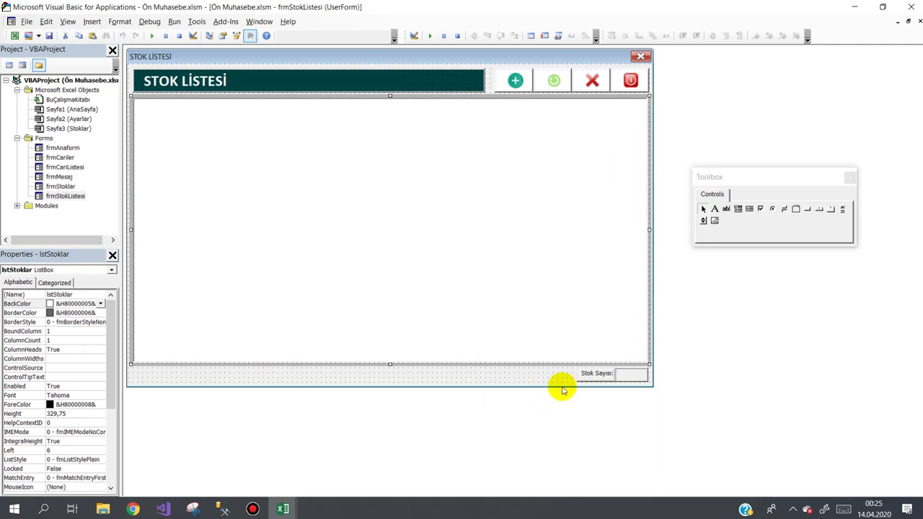
{"action": "left_click", "coordinate": [649, 384]}
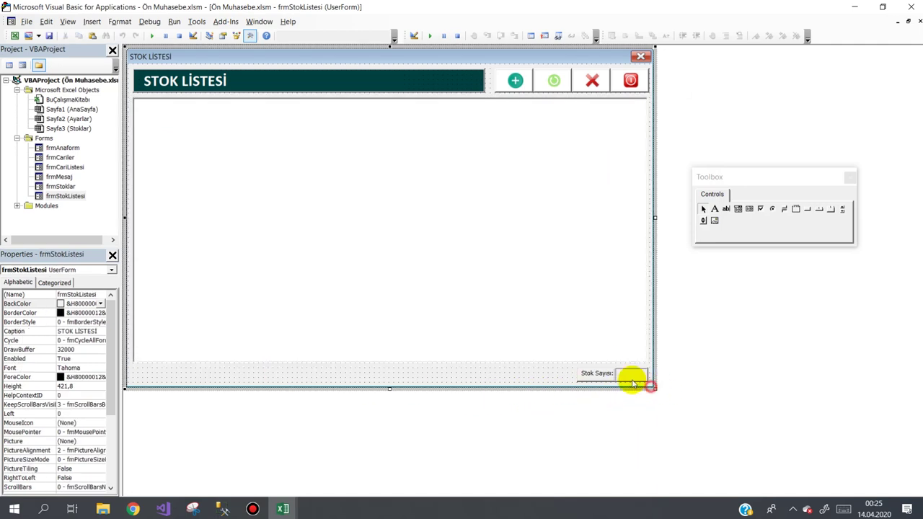
{"action": "left_click_drag", "start_coordinate": [649, 382], "coordinate": [541, 323]}
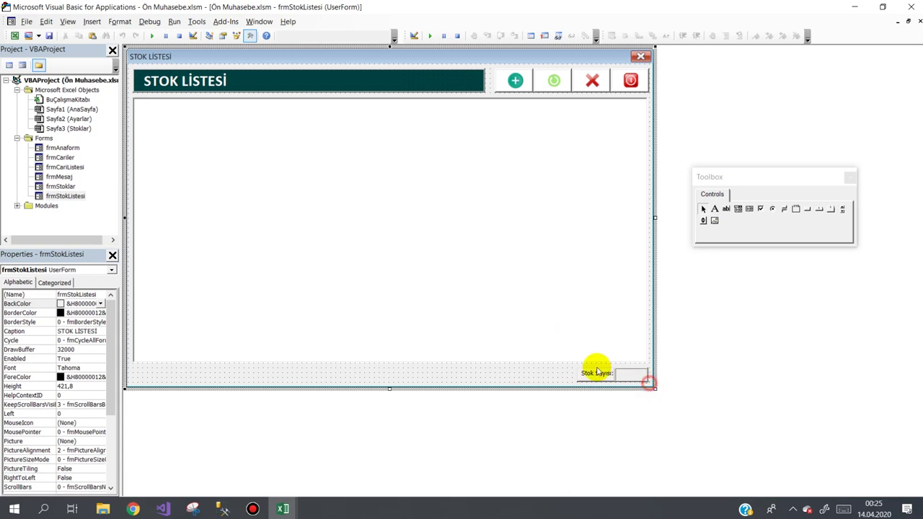
{"action": "right_click", "coordinate": [542, 324]}
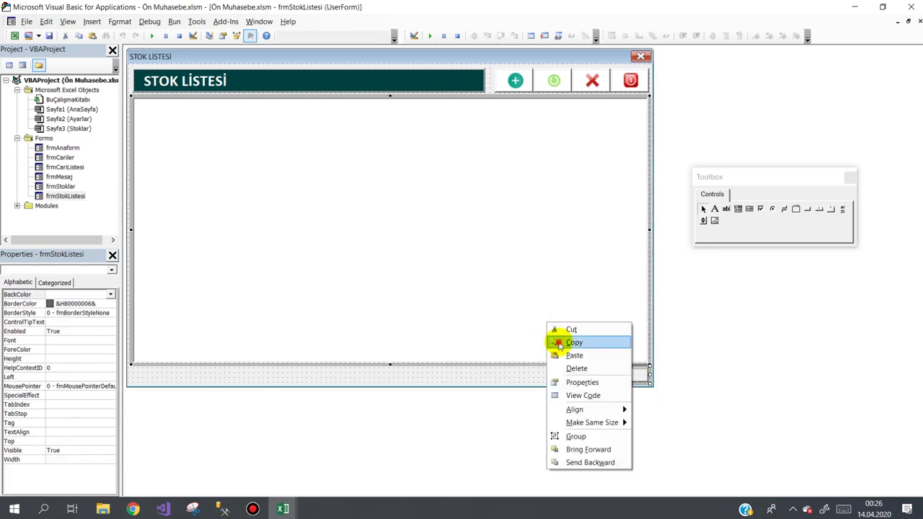
{"action": "left_click", "coordinate": [552, 340]}
- On frmCariListesi, delete the old ListView and StatusBar controls
{"action": "double_click", "coordinate": [65, 167]}
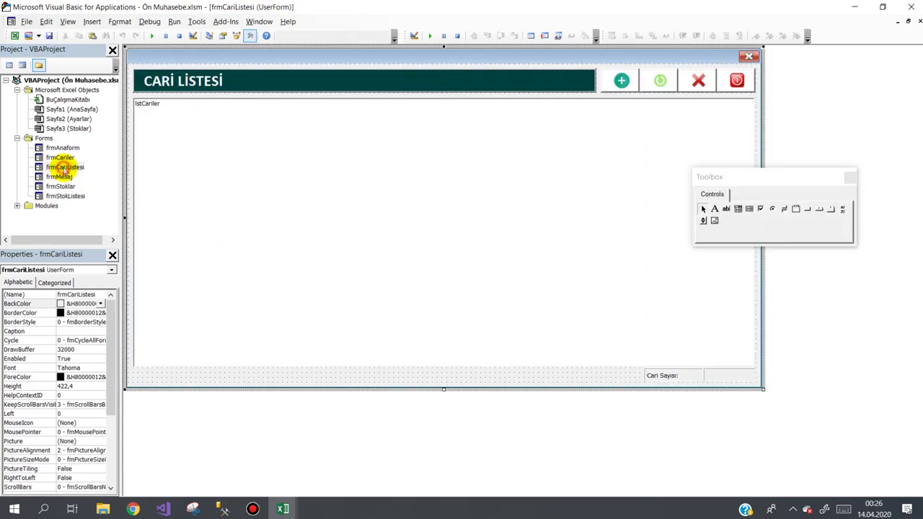
{"action": "left_click", "coordinate": [339, 178]}
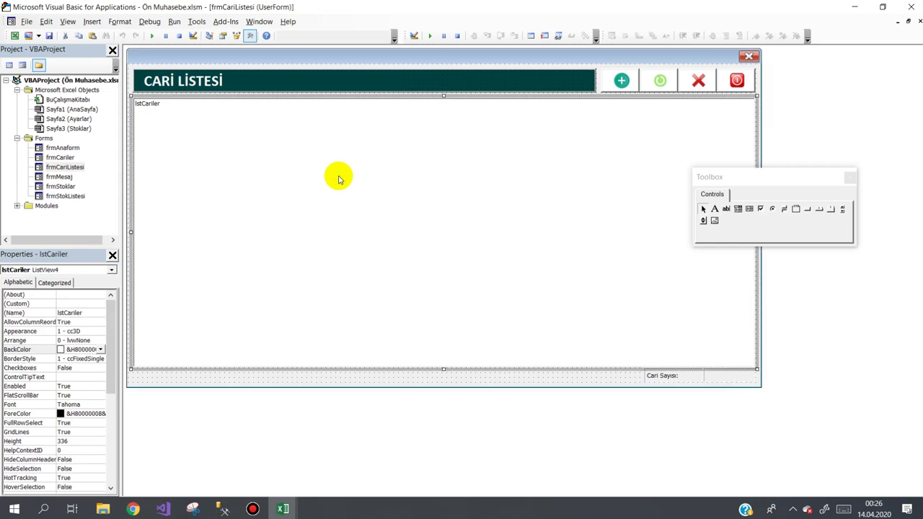
{"action": "key", "text": "Delete"}
{"action": "left_click", "coordinate": [647, 375]}
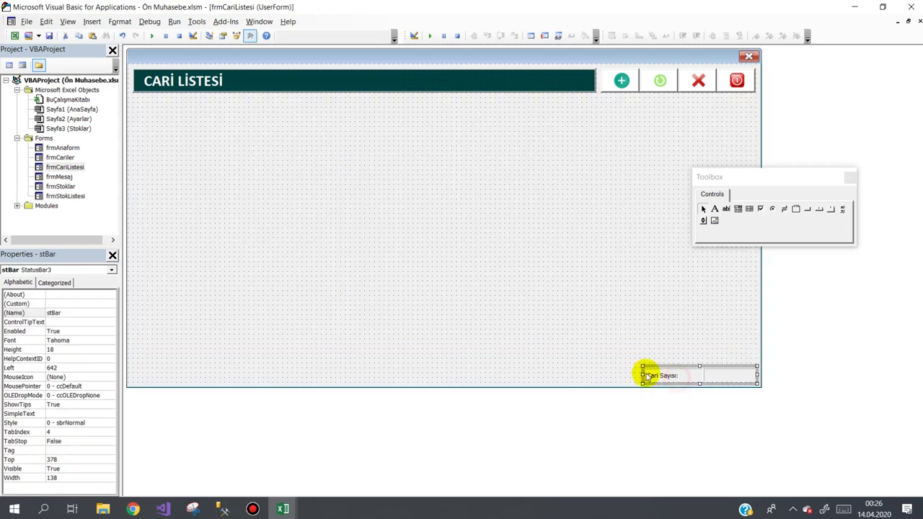
{"action": "key", "text": "Delete"}
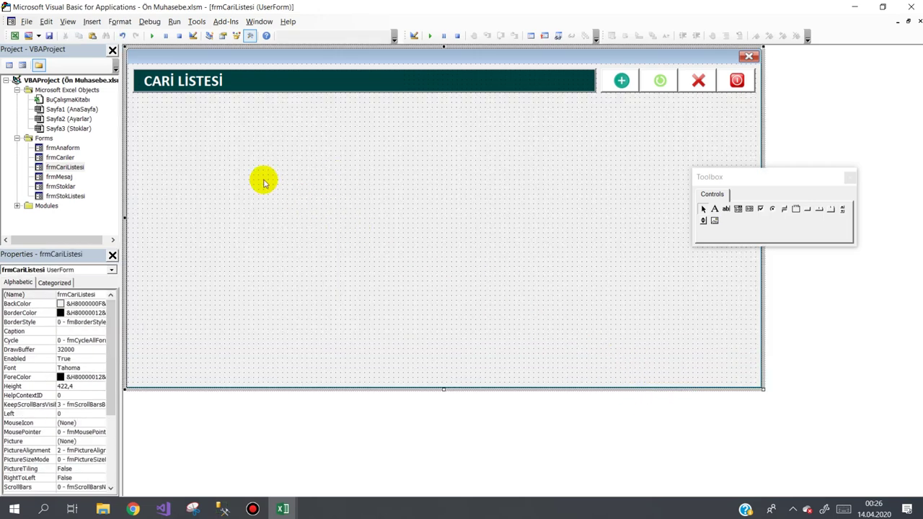
- Paste the copied controls, widen the list box to the right edge, and move the count bottom-right
{"action": "key", "text": "ctrl+v"}
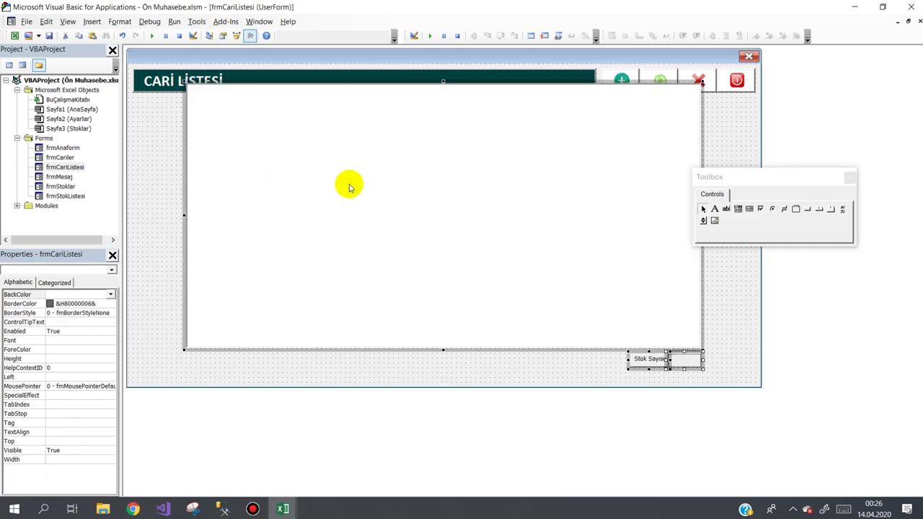
{"action": "mouse_move", "coordinate": [350, 185]}
{"action": "left_mouse_down"}
{"action": "mouse_move", "coordinate": [302, 205]}
{"action": "mouse_move", "coordinate": [245, 200]}
{"action": "left_mouse_up"}
{"action": "left_click", "coordinate": [678, 302]}
{"action": "left_click", "coordinate": [638, 237]}
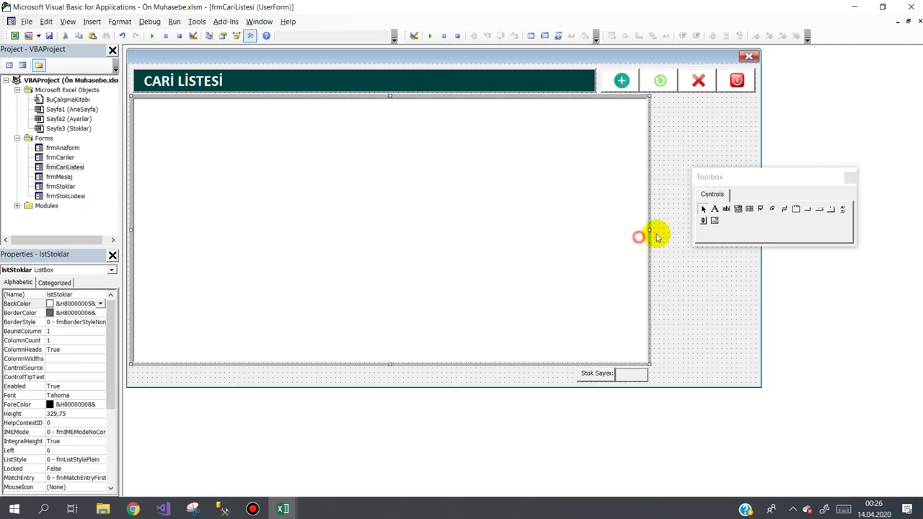
{"action": "left_click_drag", "start_coordinate": [649, 231], "coordinate": [755, 243]}
{"action": "left_click", "coordinate": [677, 376]}
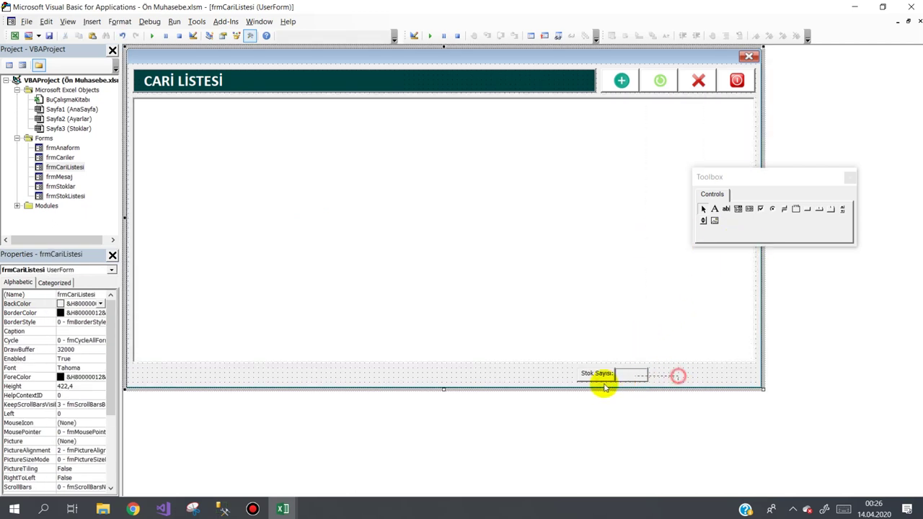
{"action": "mouse_move", "coordinate": [604, 387]}
{"action": "left_mouse_down"}
{"action": "mouse_move", "coordinate": [598, 379]}
{"action": "mouse_move", "coordinate": [703, 382]}
{"action": "mouse_move", "coordinate": [692, 383]}
{"action": "left_mouse_up"}
- Change the count label's caption from Stok Sayısı: to Cari Sayısı:
{"action": "left_click", "coordinate": [696, 375]}
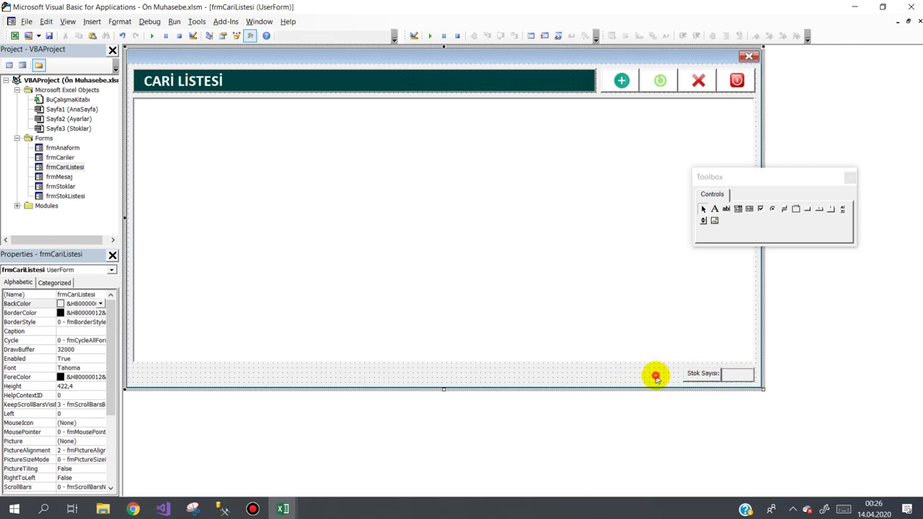
{"action": "left_click", "coordinate": [698, 373]}
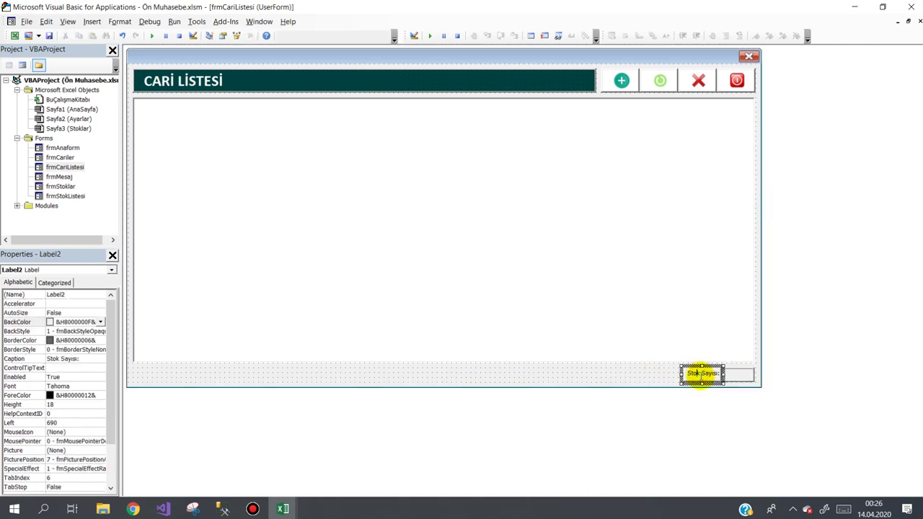
{"action": "double_click", "coordinate": [694, 373]}
{"action": "type", "text": "Cari"}
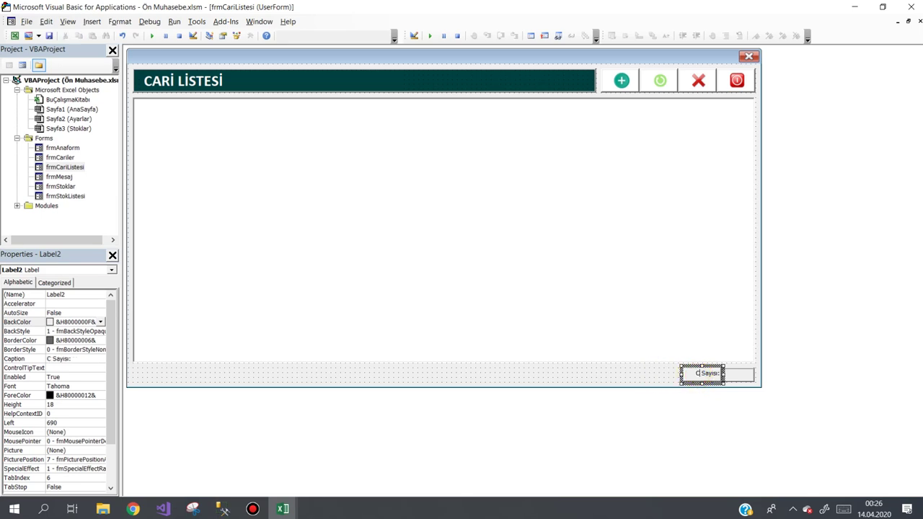
{"action": "left_click", "coordinate": [649, 382]}
{"action": "left_click", "coordinate": [691, 378]}
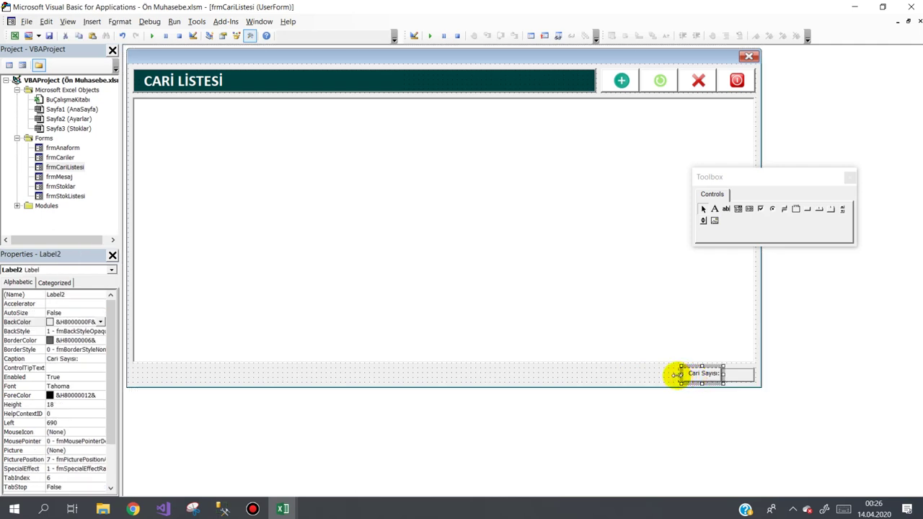
{"action": "left_click", "coordinate": [649, 373]}
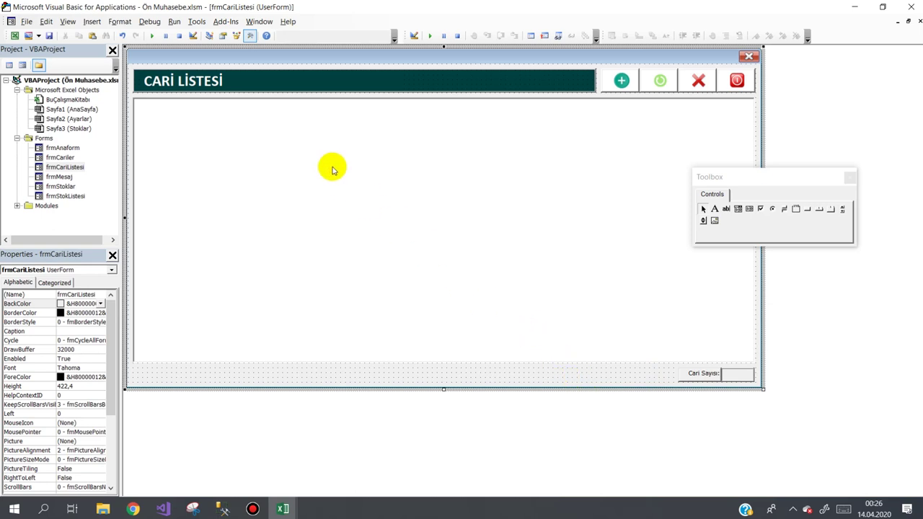
- Save the project and rename the pasted list box to lstCariler
{"action": "left_click", "coordinate": [49, 36]}
{"action": "left_click", "coordinate": [190, 148]}
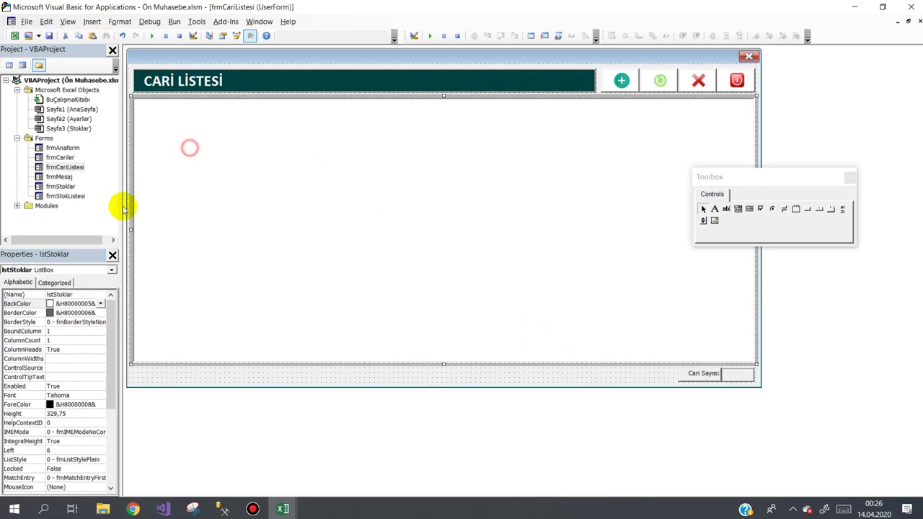
{"action": "left_click", "coordinate": [35, 298]}
{"action": "type", "text": "ls"}
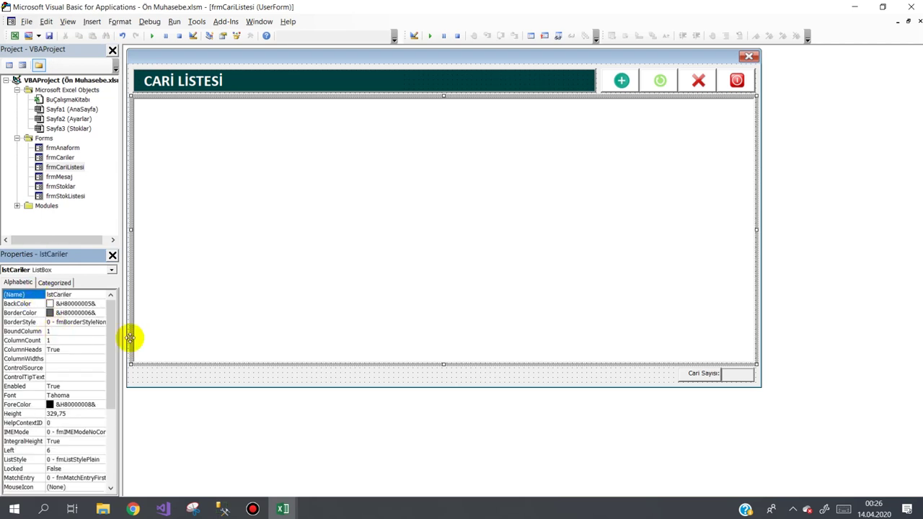
{"action": "left_click", "coordinate": [281, 376]}
{"action": "left_click", "coordinate": [252, 509]}
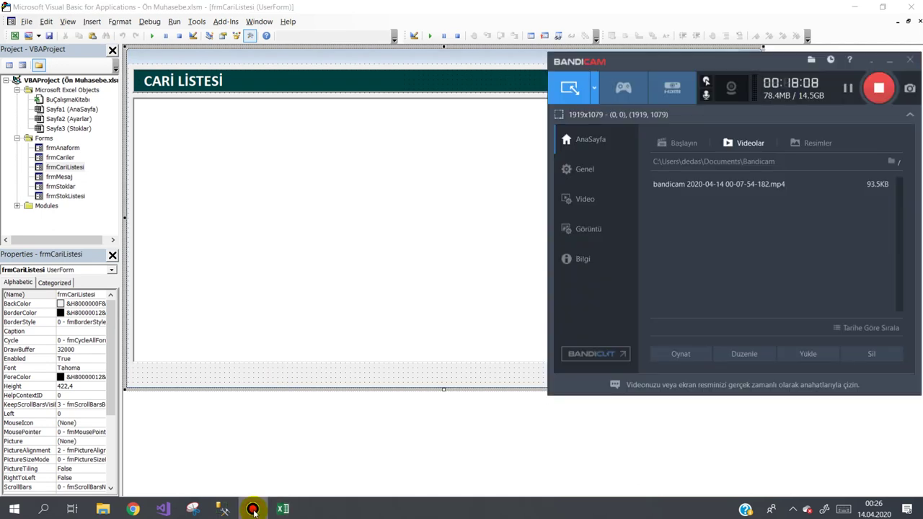
{"action": "left_click", "coordinate": [253, 509]}
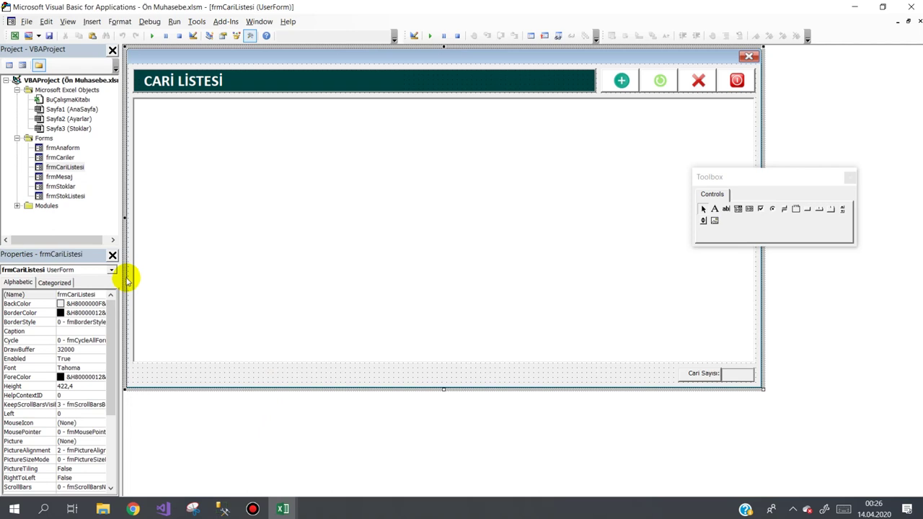
{"action": "double_click", "coordinate": [254, 377]}
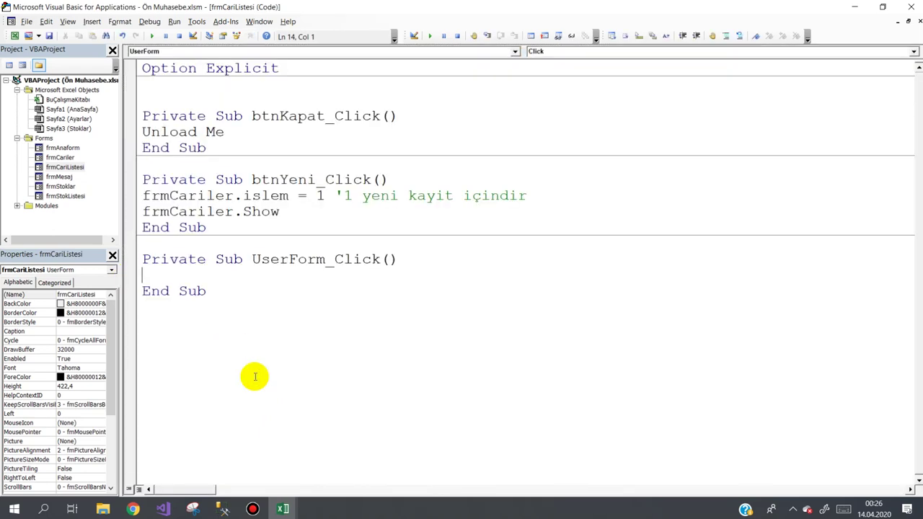
{"action": "double_click", "coordinate": [65, 167]}
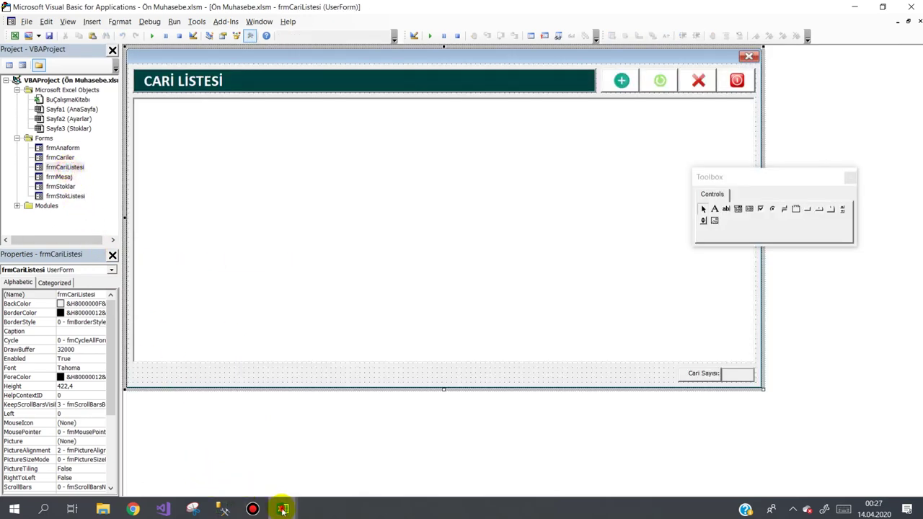
- Add a new worksheet named Cariler to the Ön Muhasebe workbook and widen all columns
{"action": "mouse_move", "coordinate": [282, 506]}
{"action": "left_click", "coordinate": [220, 451]}
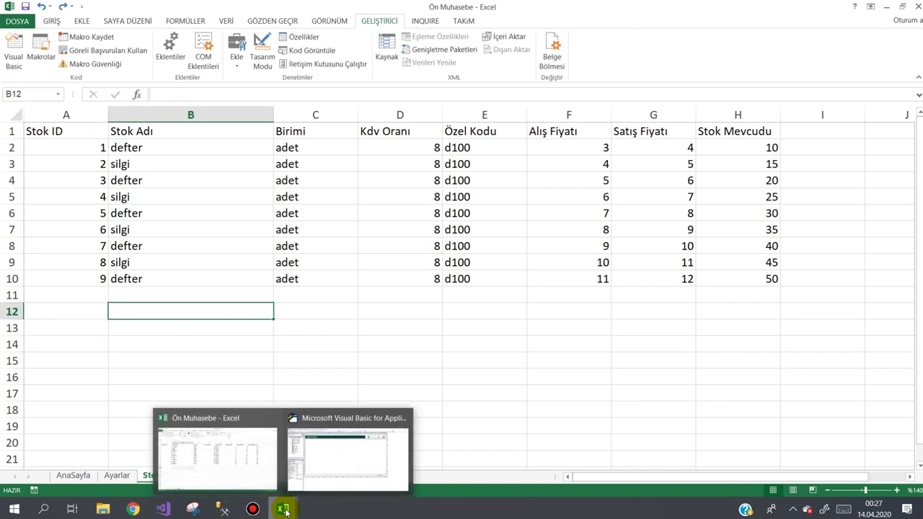
{"action": "left_click", "coordinate": [72, 381]}
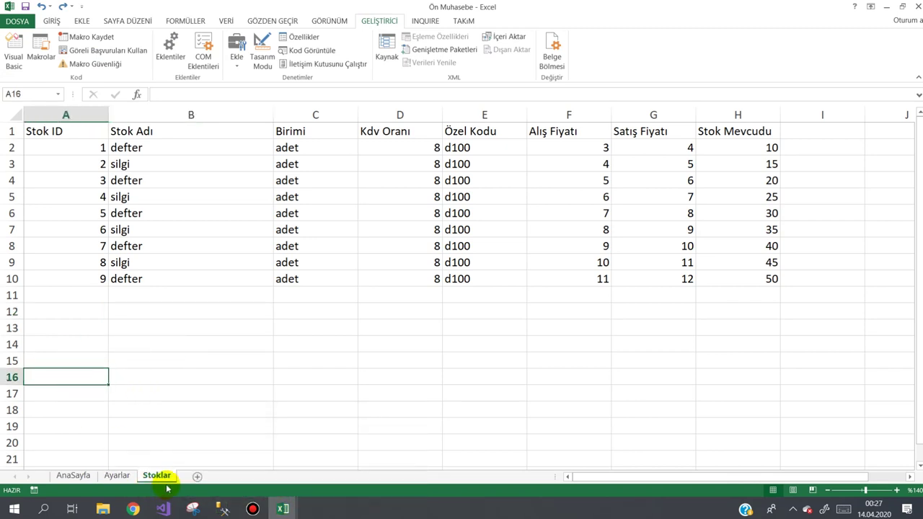
{"action": "left_click", "coordinate": [197, 476]}
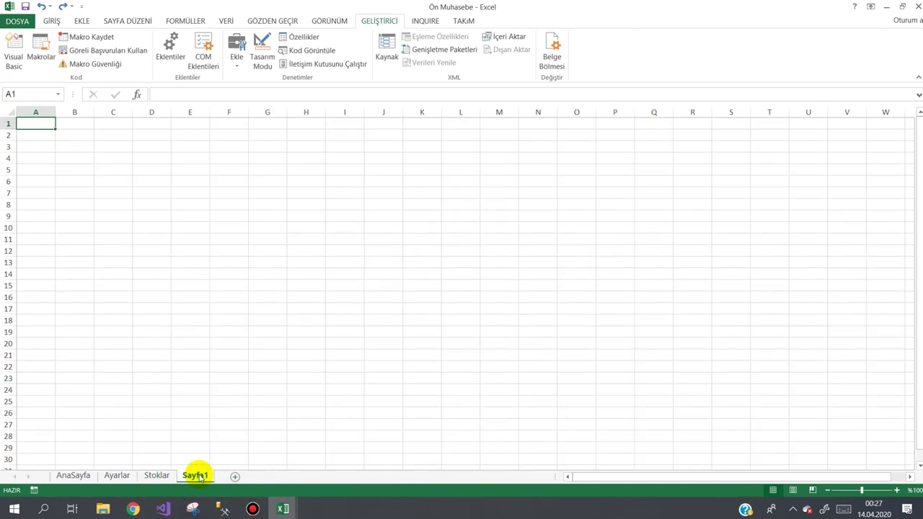
{"action": "double_click", "coordinate": [197, 477]}
{"action": "type", "text": "Cariler"}
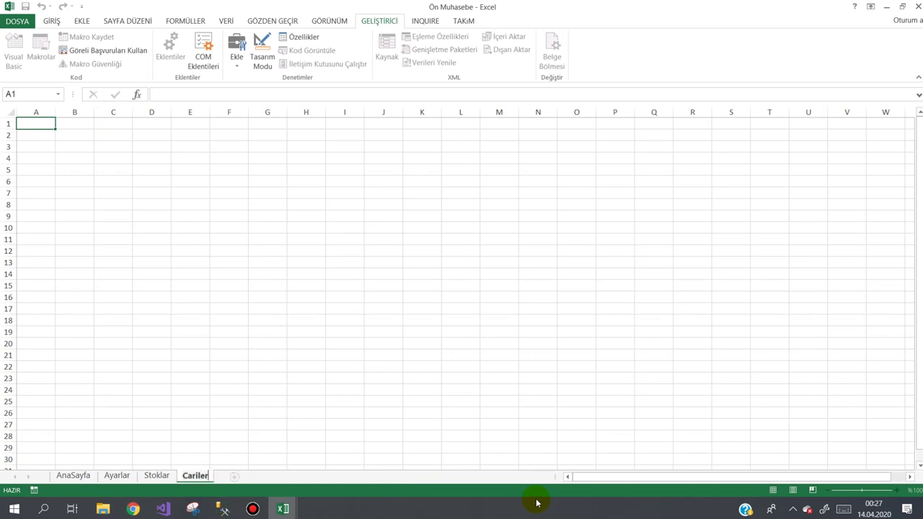
{"action": "key", "text": "Return"}
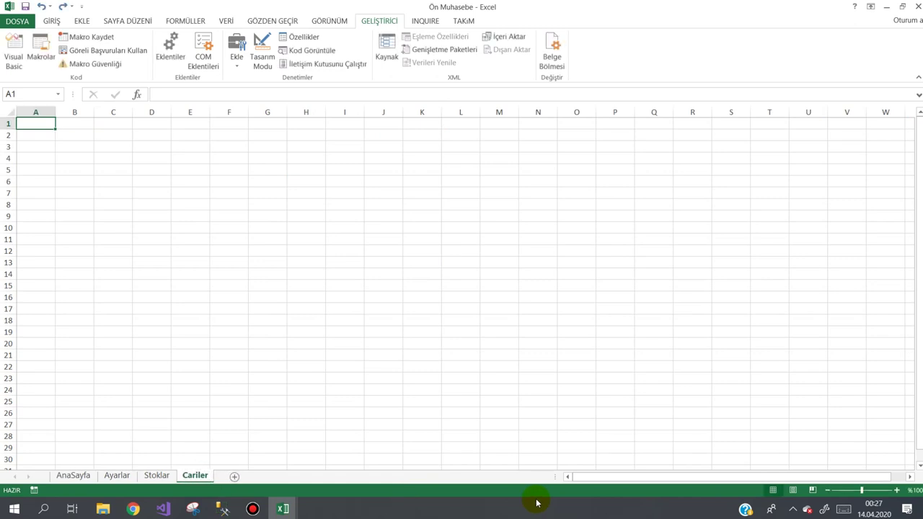
{"action": "left_click", "coordinate": [10, 110]}
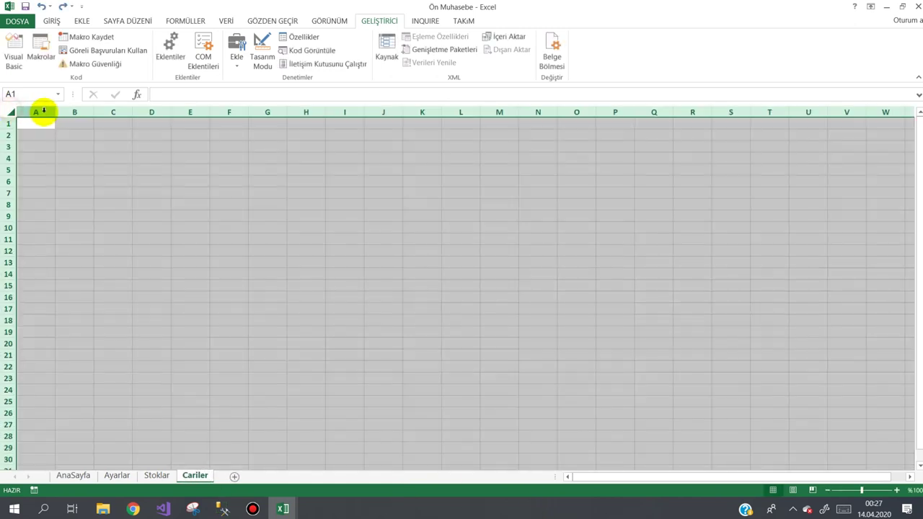
{"action": "left_click_drag", "start_coordinate": [55, 112], "coordinate": [75, 114]}
- Enter the headings Cari Id in A1 and Cari Adı in B1
{"action": "left_click", "coordinate": [56, 121]}
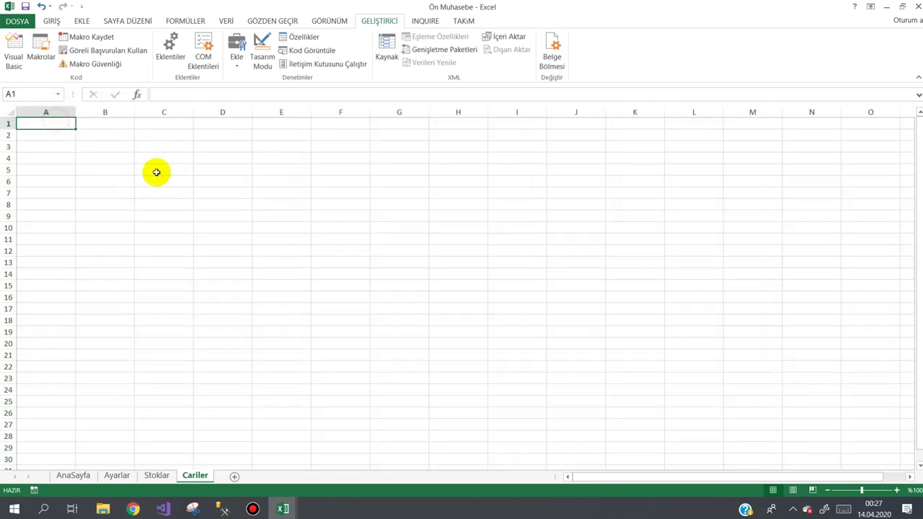
{"action": "type", "text": "Cari Id"}
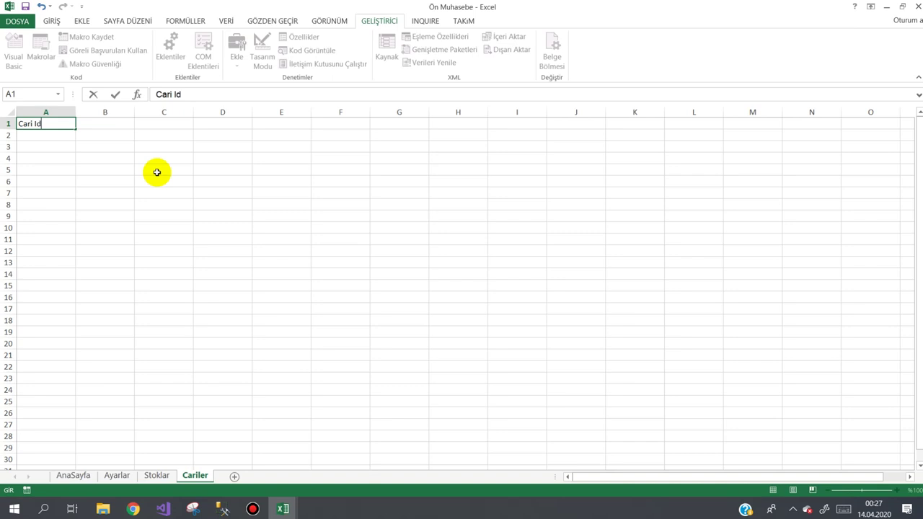
{"action": "key", "text": "Return"}
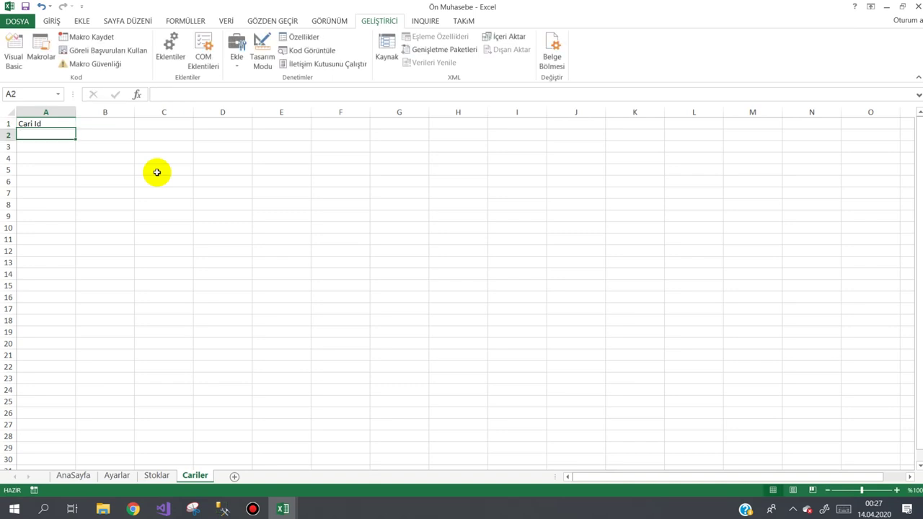
{"action": "key", "text": "Up"}
{"action": "key", "text": "Right"}
{"action": "type", "text": "Ca"}
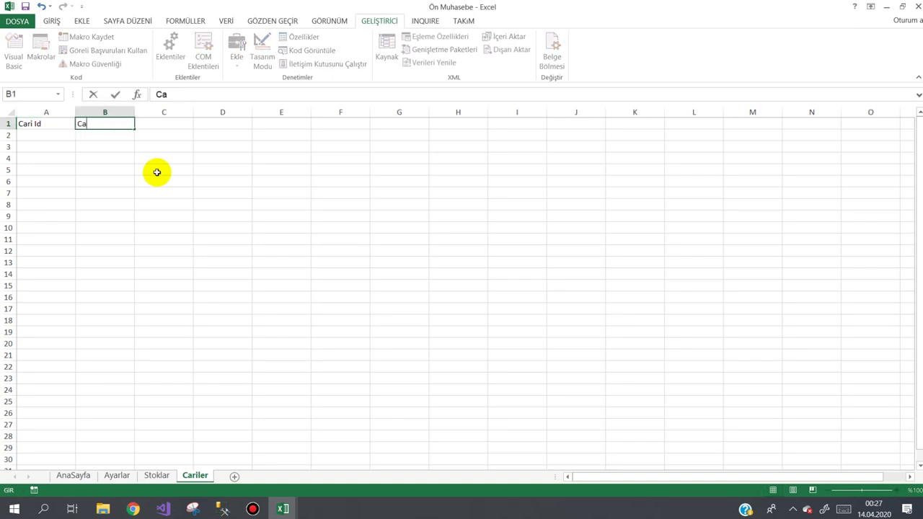
{"action": "key", "text": "Return"}
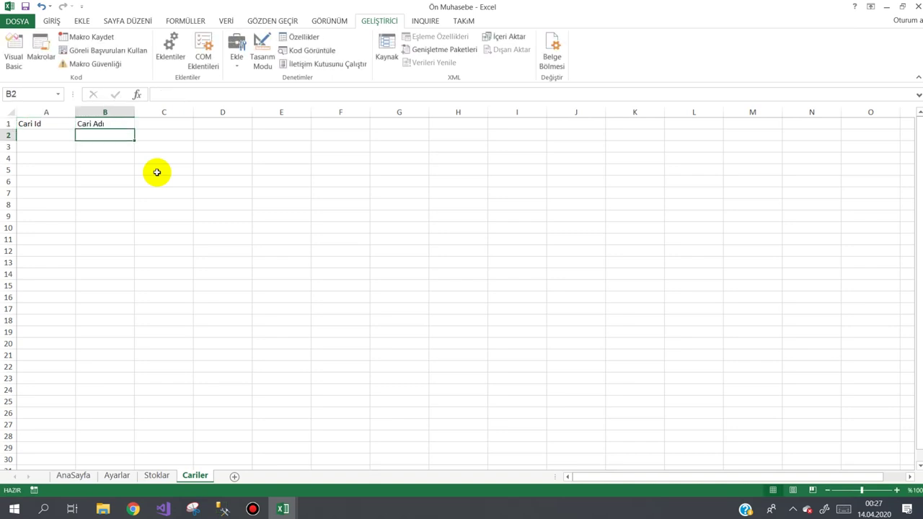
- Review the frmCariler (Cari Kayıt Formu) fields, then return to Excel at cell C1
{"action": "mouse_move", "coordinate": [282, 507]}
{"action": "left_click", "coordinate": [328, 451]}
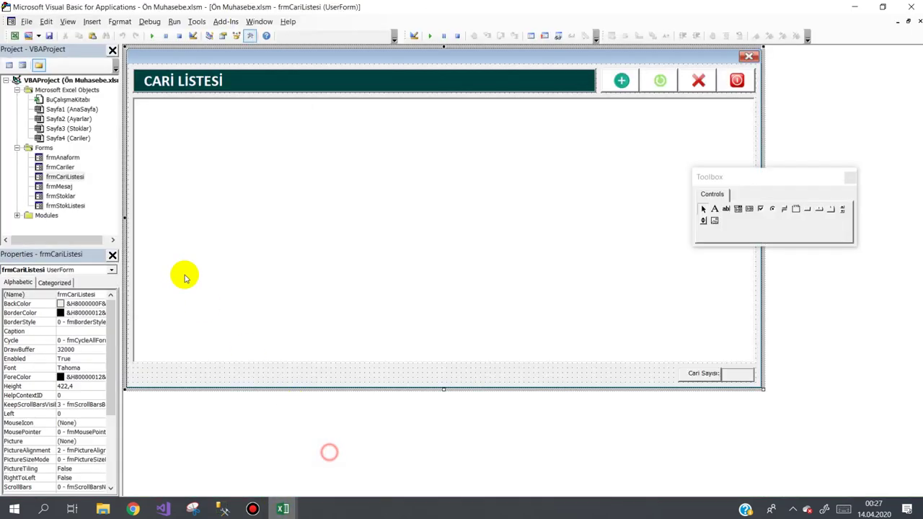
{"action": "double_click", "coordinate": [62, 167]}
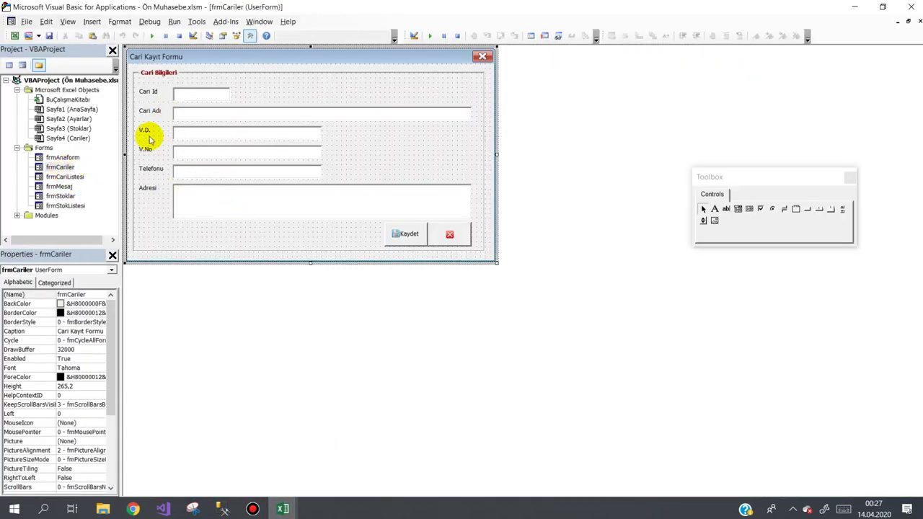
{"action": "left_click", "coordinate": [282, 507]}
{"action": "left_click", "coordinate": [268, 474]}
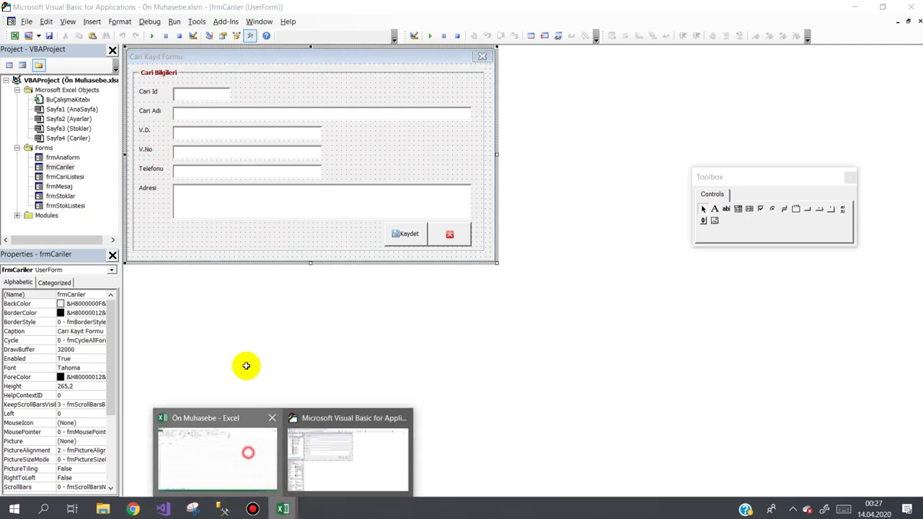
{"action": "left_click", "coordinate": [178, 125]}
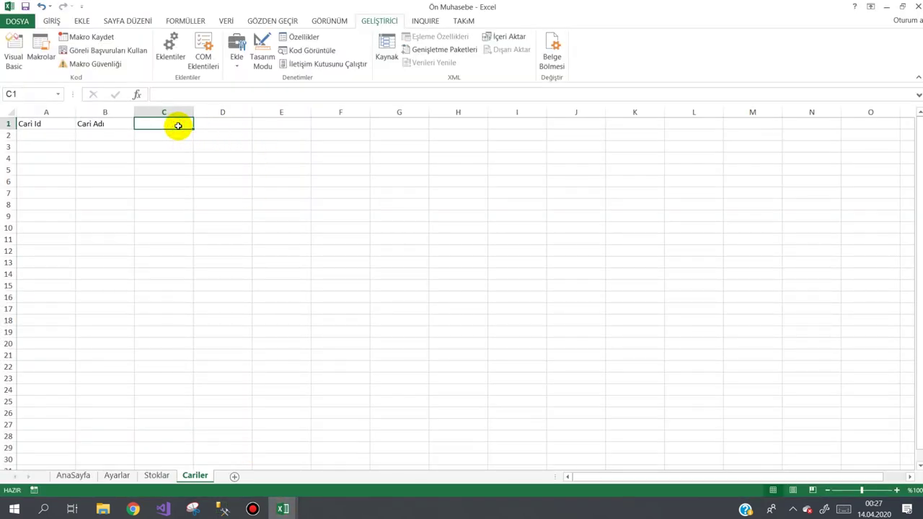
- Widen column B and enter Vergi Dairesi in C1 and Vergi No in D1
{"action": "mouse_move", "coordinate": [134, 113]}
{"action": "left_mouse_down"}
{"action": "mouse_move", "coordinate": [287, 119]}
{"action": "mouse_move", "coordinate": [269, 121]}
{"action": "left_mouse_up"}
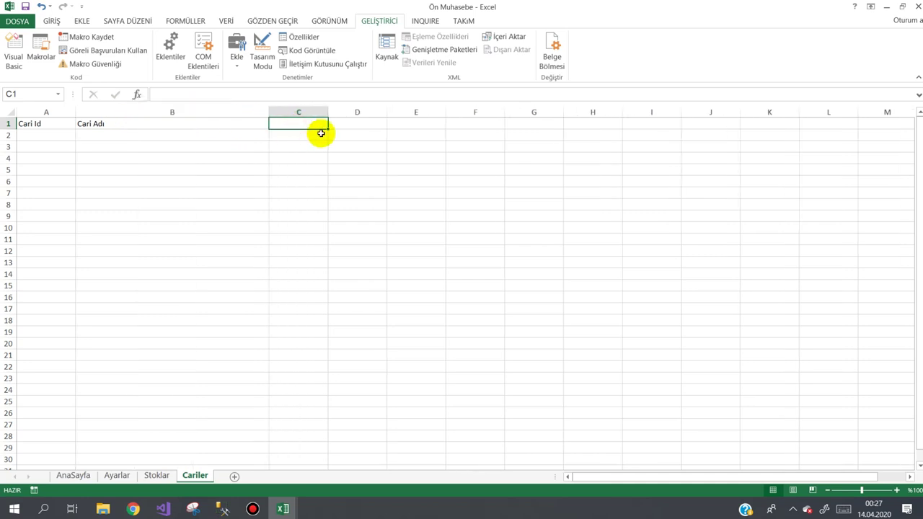
{"action": "type", "text": "Vergi Dairesi"}
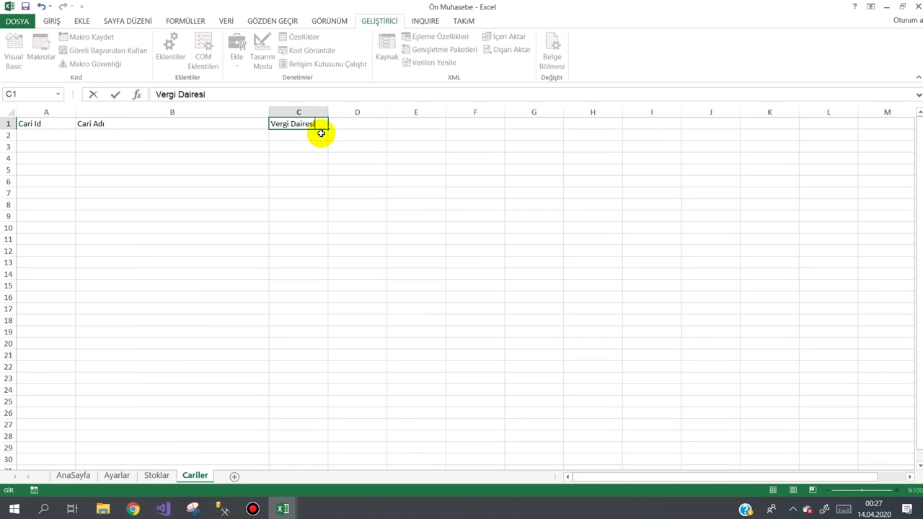
{"action": "key", "text": "Tab"}
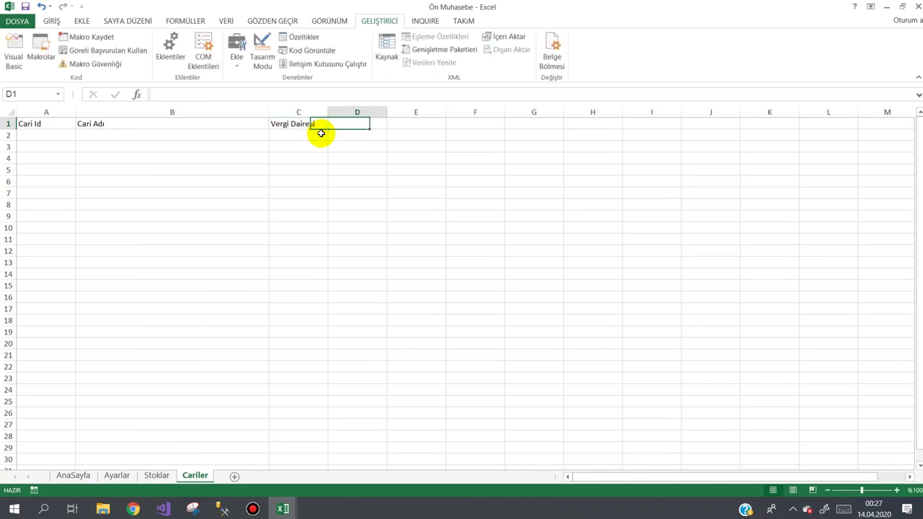
{"action": "type", "text": "Vergi No"}
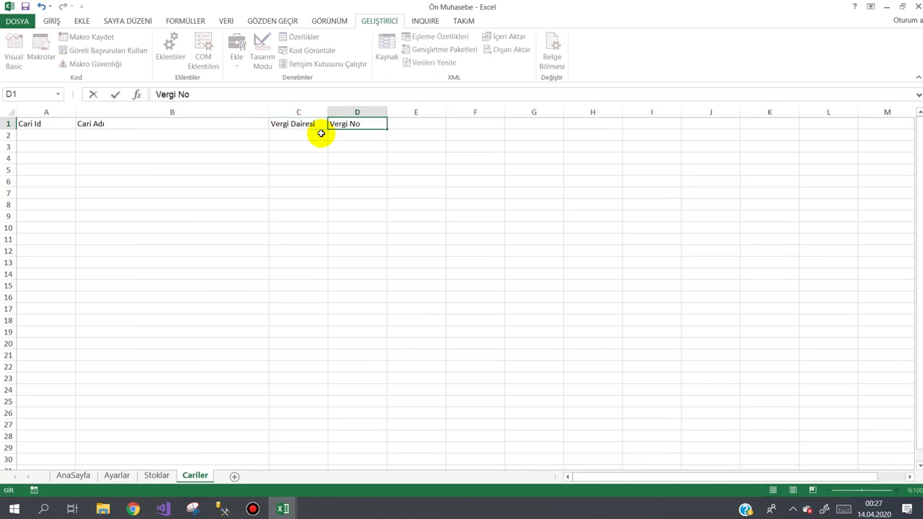
{"action": "key", "text": "Tab"}
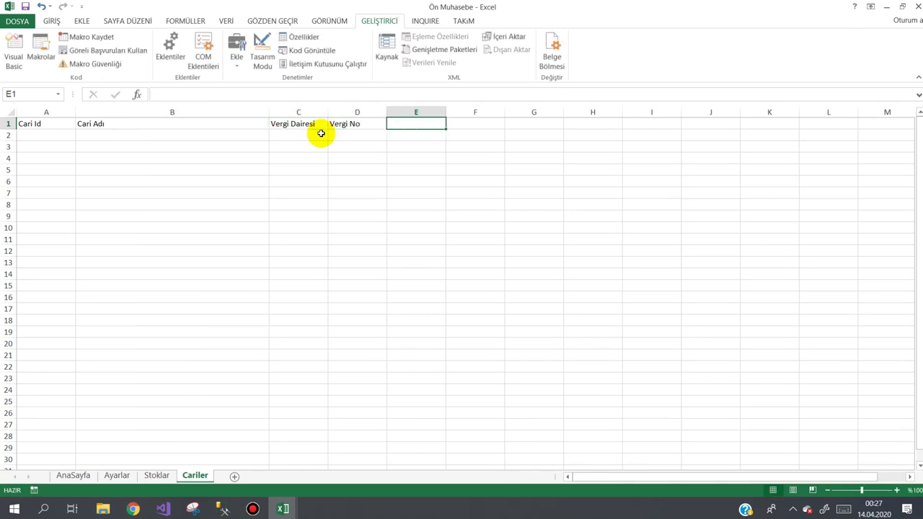
- Enter Telefon in E1 and Adres in F1, then widen column F for addresses
{"action": "mouse_move", "coordinate": [285, 508]}
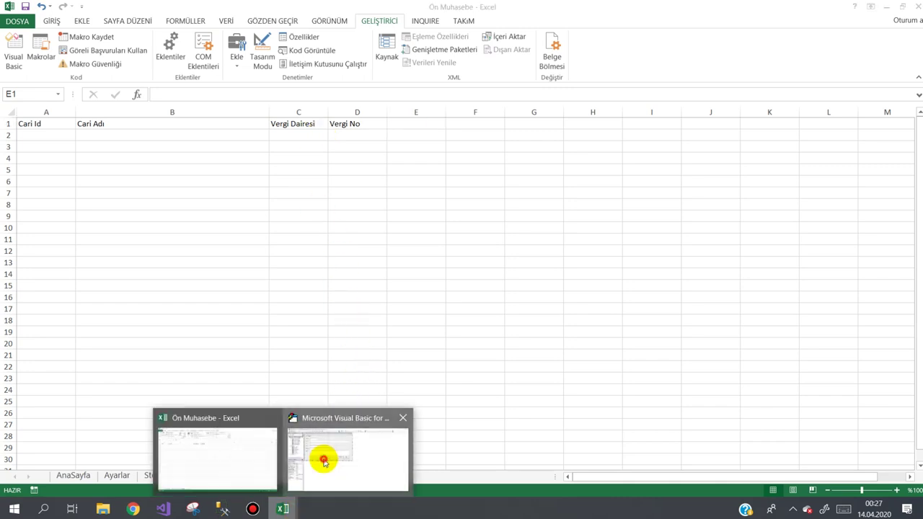
{"action": "left_click", "coordinate": [323, 460]}
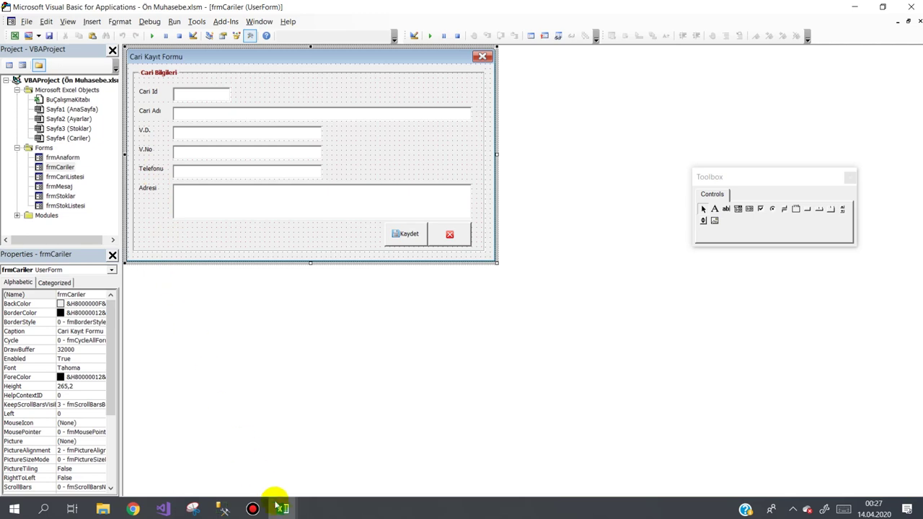
{"action": "mouse_move", "coordinate": [283, 509]}
{"action": "left_click", "coordinate": [323, 461]}
{"action": "left_click", "coordinate": [221, 458]}
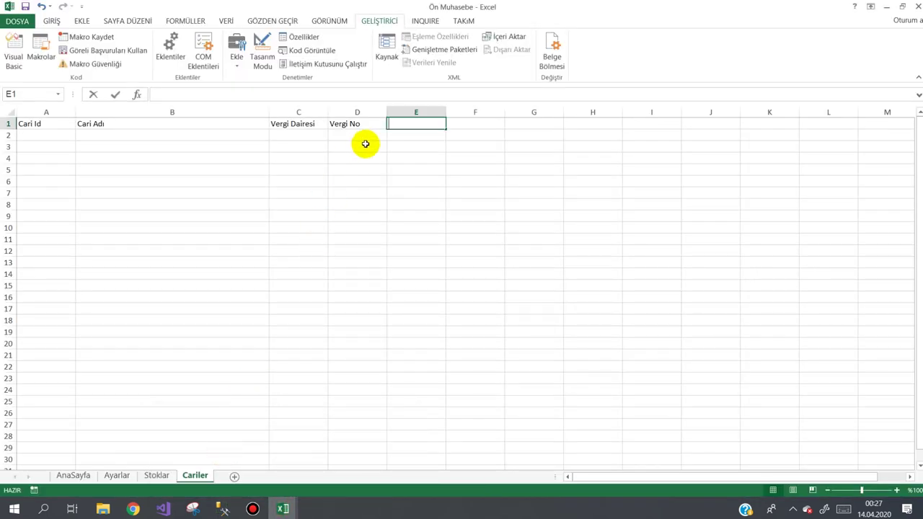
{"action": "type", "text": "Telefon"}
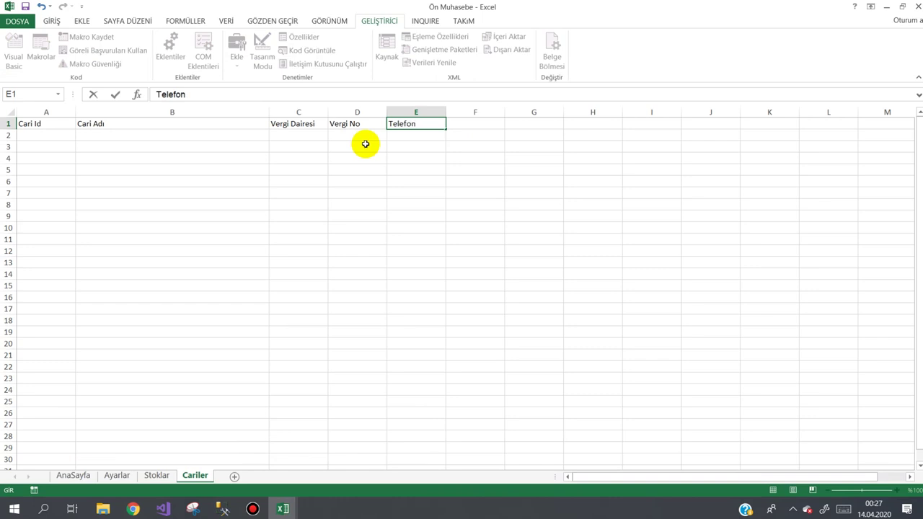
{"action": "key", "text": "Tab"}
{"action": "type", "text": "A"}
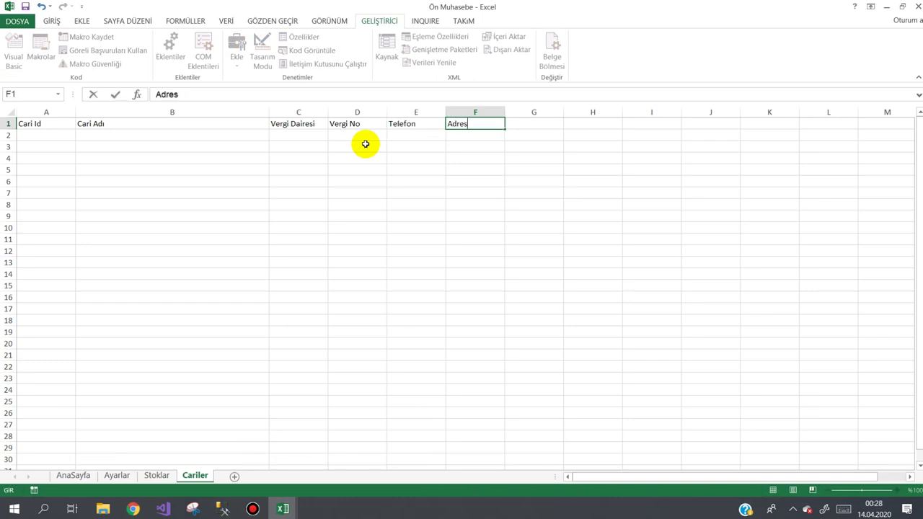
{"action": "left_click", "coordinate": [378, 166]}
{"action": "left_click_drag", "start_coordinate": [505, 112], "coordinate": [659, 108]}
{"action": "left_click", "coordinate": [478, 181]}
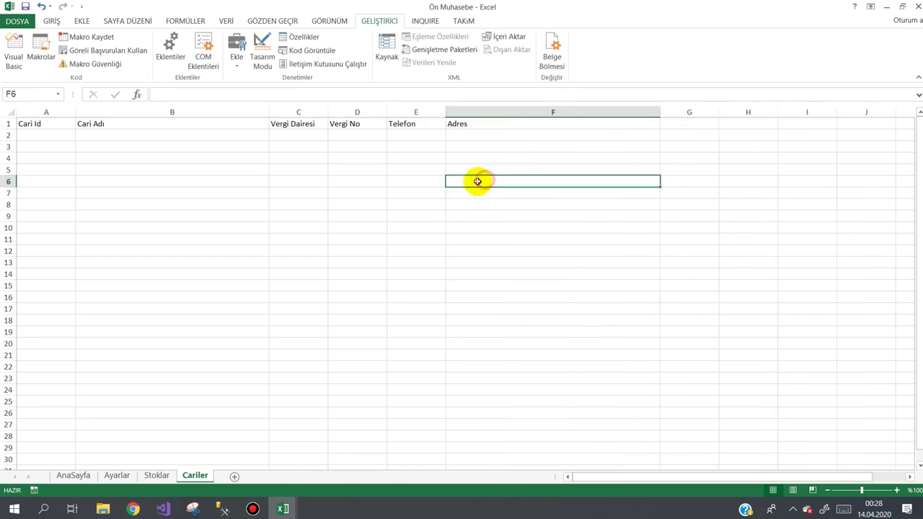
{"action": "left_click", "coordinate": [282, 509]}
- Open frmCariListesi's code and add a Cari call line in its Click routine
{"action": "left_click", "coordinate": [333, 450]}
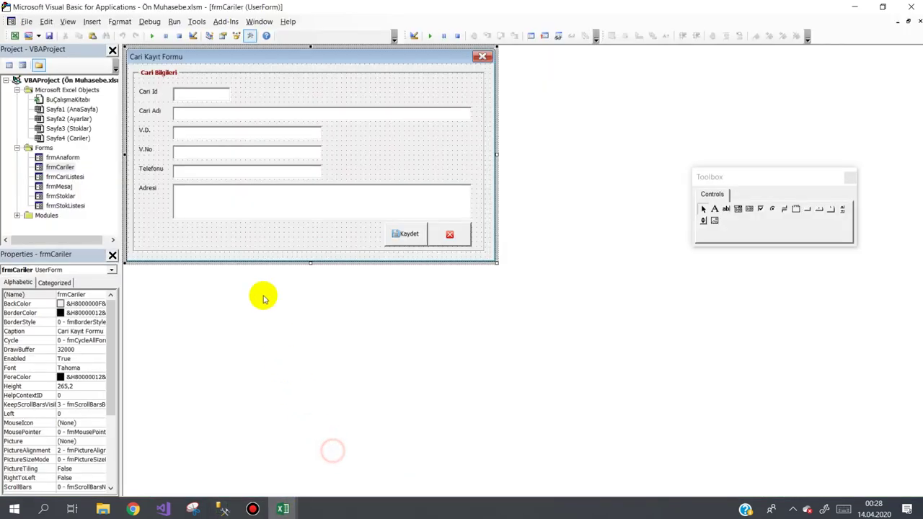
{"action": "left_click", "coordinate": [64, 177]}
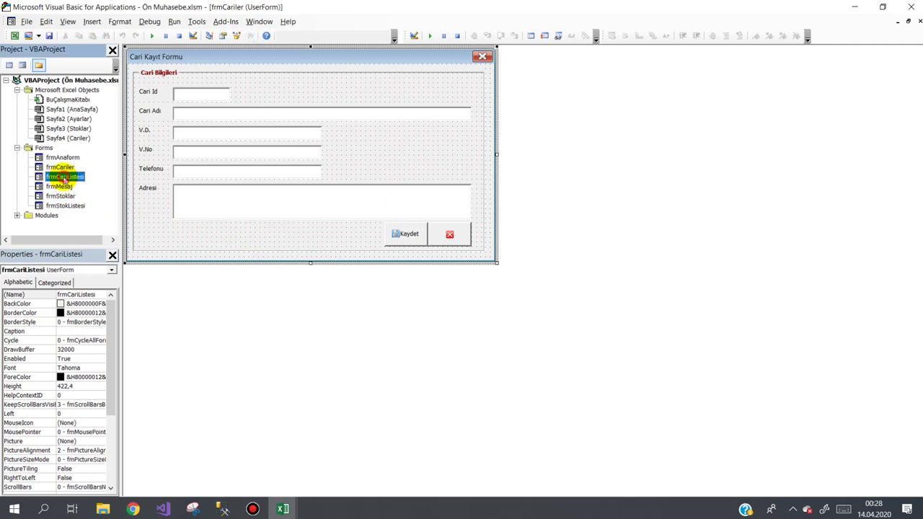
{"action": "double_click", "coordinate": [63, 178]}
{"action": "double_click", "coordinate": [264, 372]}
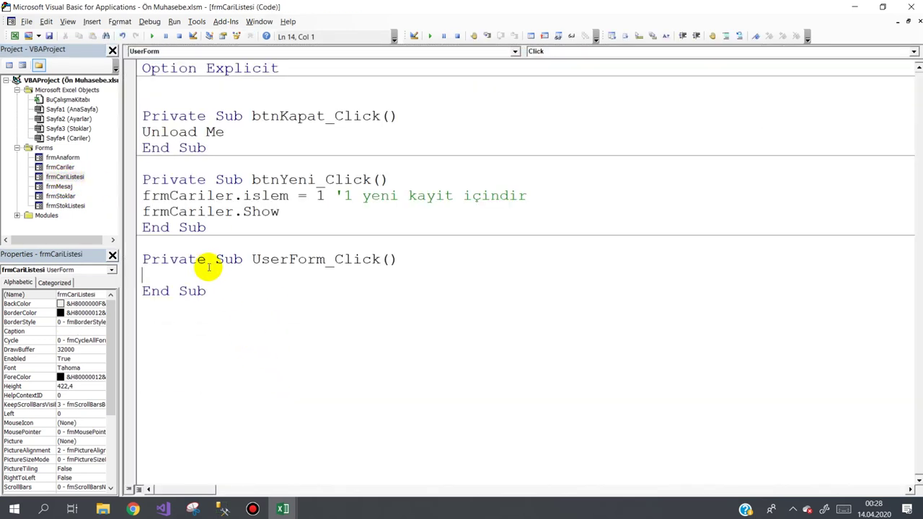
{"action": "type", "text": "CariSayisiniGoster"}
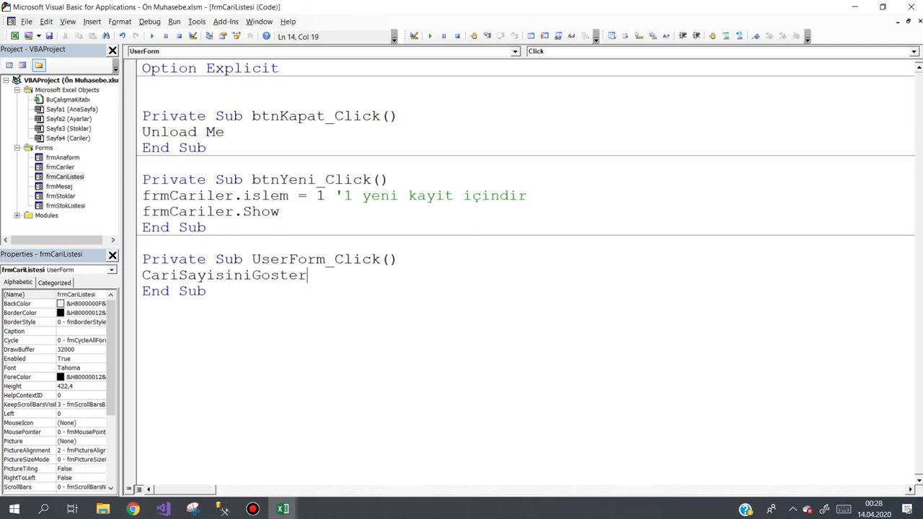
{"action": "key", "text": "Return"}
{"action": "type", "text": "CarileriListele"}
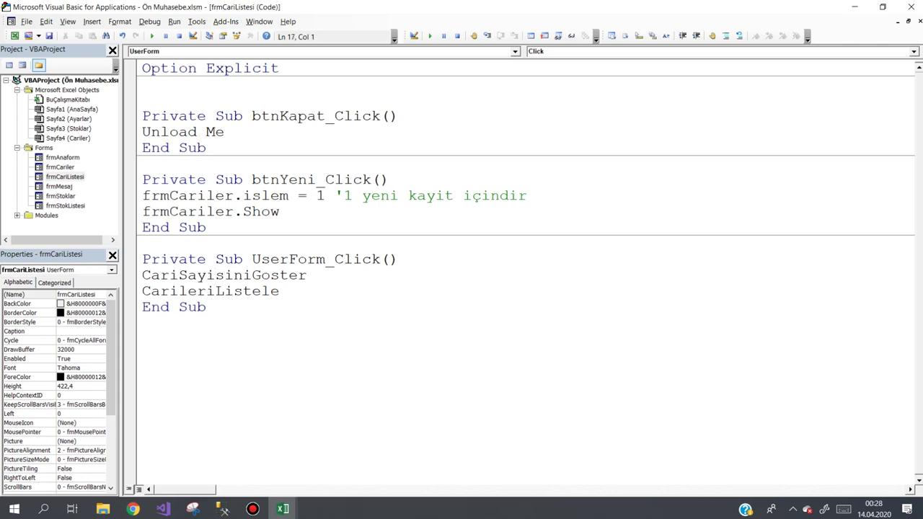
- Move the CariSayisiniGoster and CarileriListele calls into UserForm_Initialize
{"action": "left_click_drag", "start_coordinate": [292, 292], "coordinate": [119, 281]}
{"action": "key", "text": "ctrl+c"}
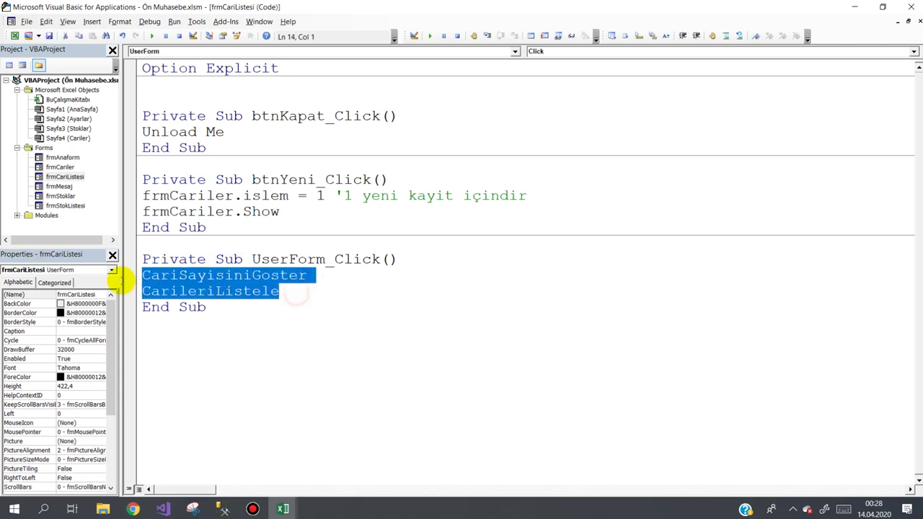
{"action": "key", "text": "Delete"}
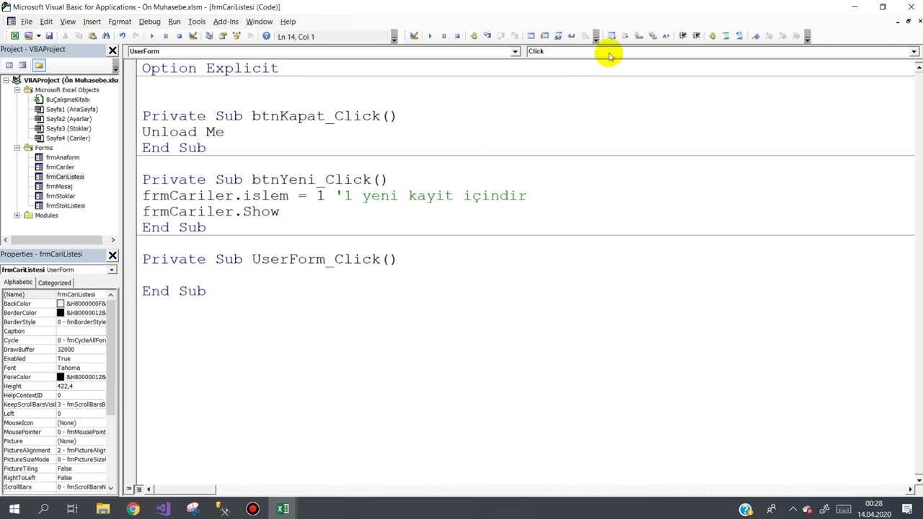
{"action": "left_click", "coordinate": [636, 53]}
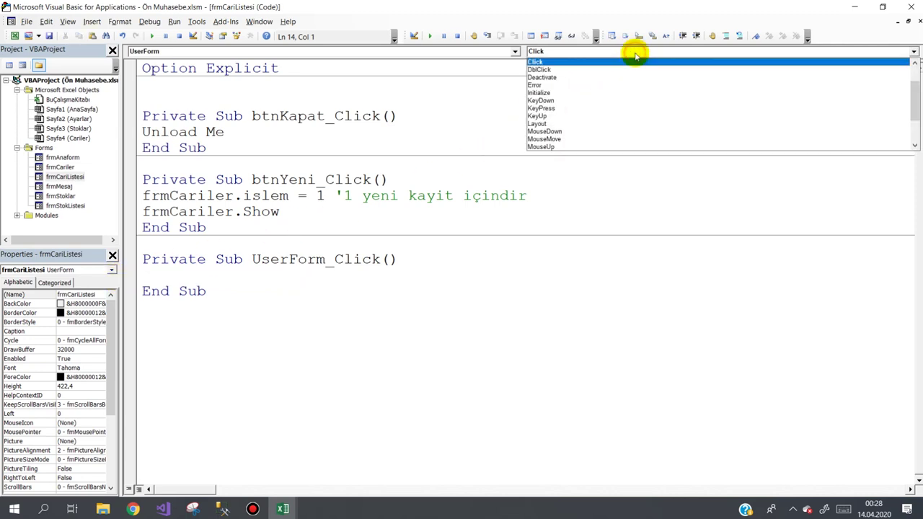
{"action": "left_click", "coordinate": [559, 92]}
{"action": "key", "text": "ctrl+v"}
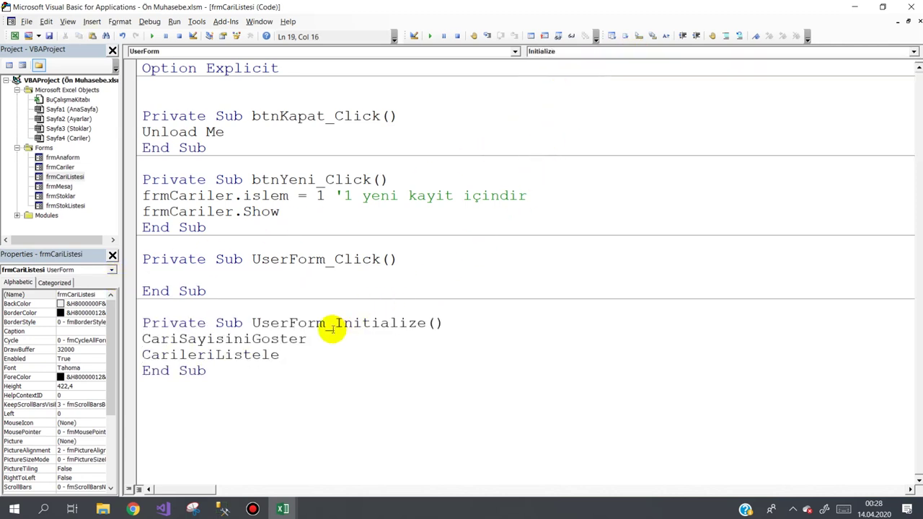
- Add an empty Sub CariSayisiniGoster procedure below Initialize
{"action": "left_click_drag", "start_coordinate": [322, 339], "coordinate": [137, 339]}
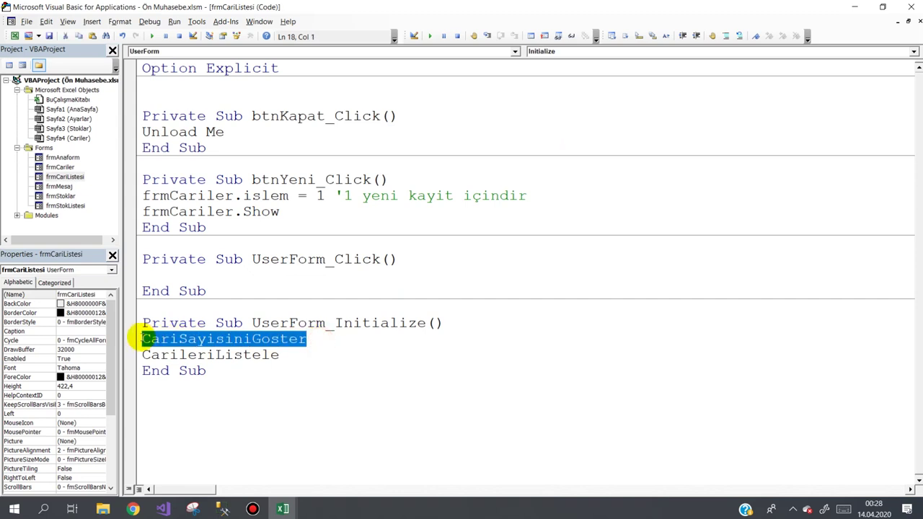
{"action": "left_click", "coordinate": [165, 402]}
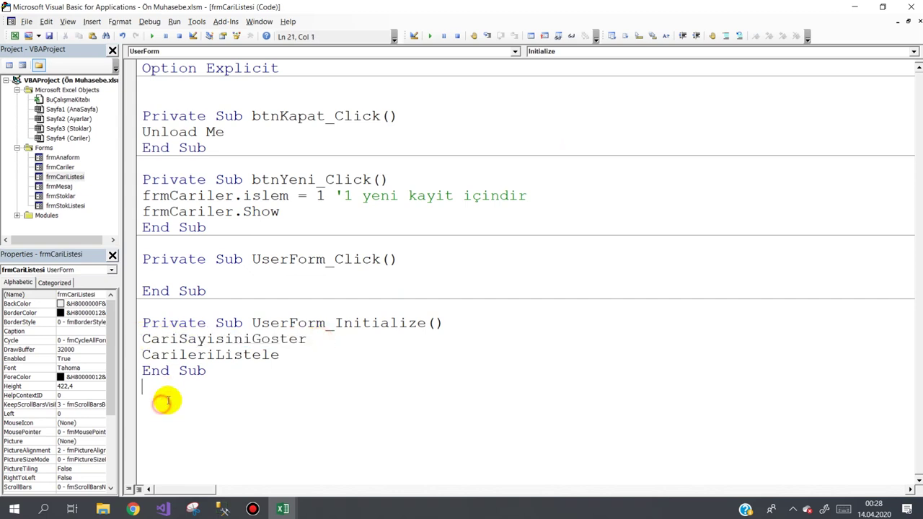
{"action": "type", "text": "sub"}
{"action": "type", "text": "CariSayisiniGoster"}
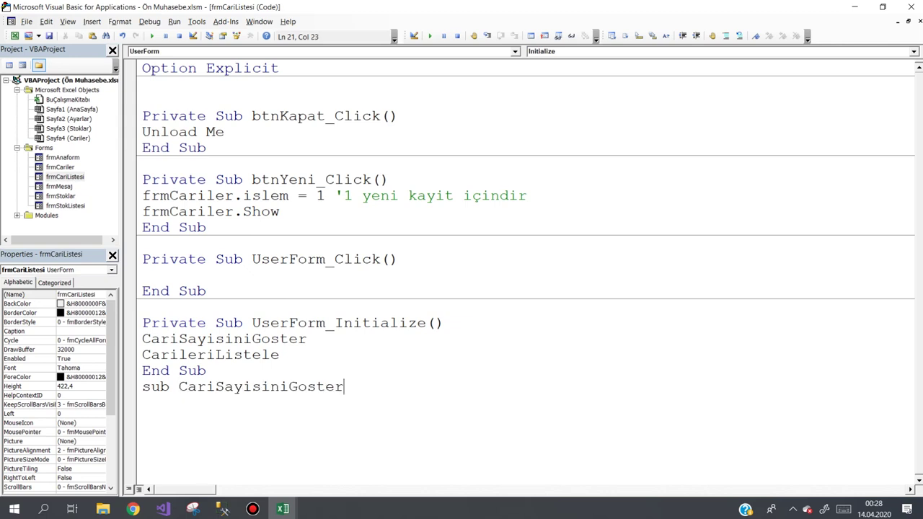
{"action": "key", "text": "Return"}
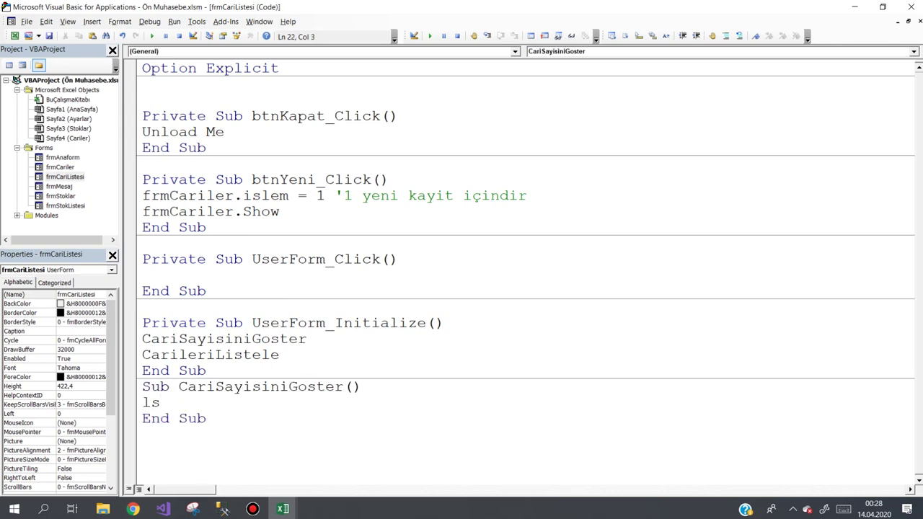
{"action": "double_click", "coordinate": [64, 177]}
- Rename the count box from lblStokSayisi to lblCariSayisi and return to the form's code
{"action": "left_click", "coordinate": [735, 374]}
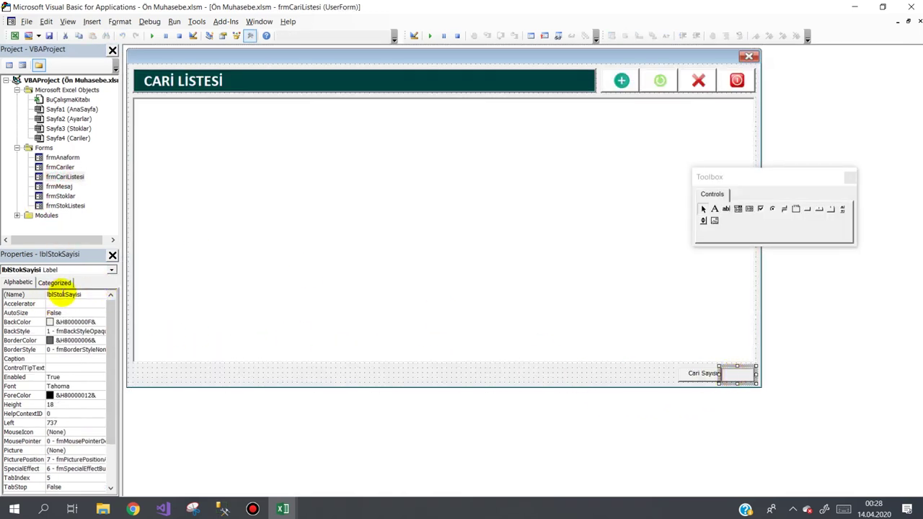
{"action": "left_click", "coordinate": [63, 294]}
{"action": "left_click_drag", "start_coordinate": [52, 294], "coordinate": [65, 295]}
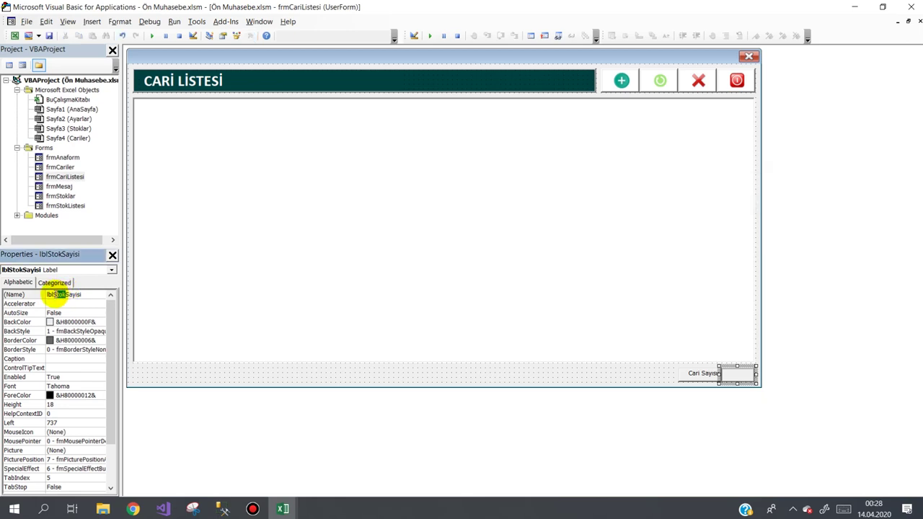
{"action": "type", "text": "Cari"}
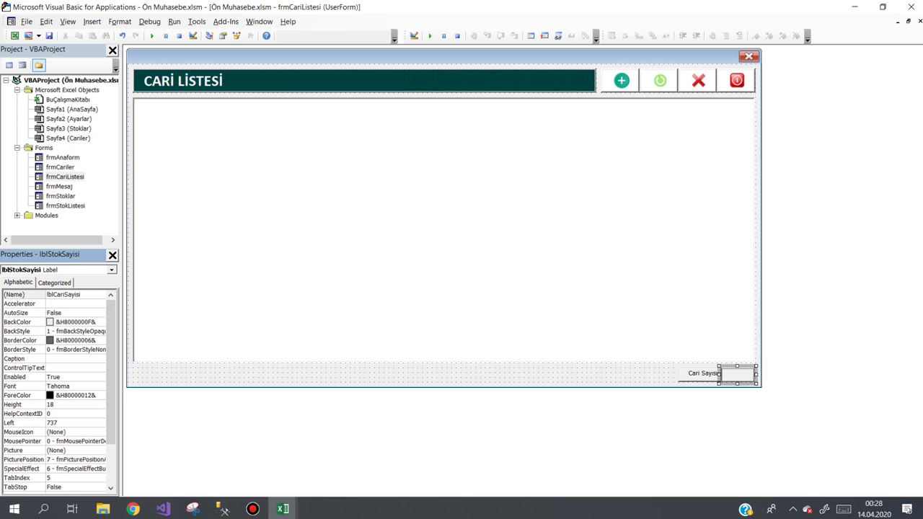
{"action": "key", "text": "Return"}
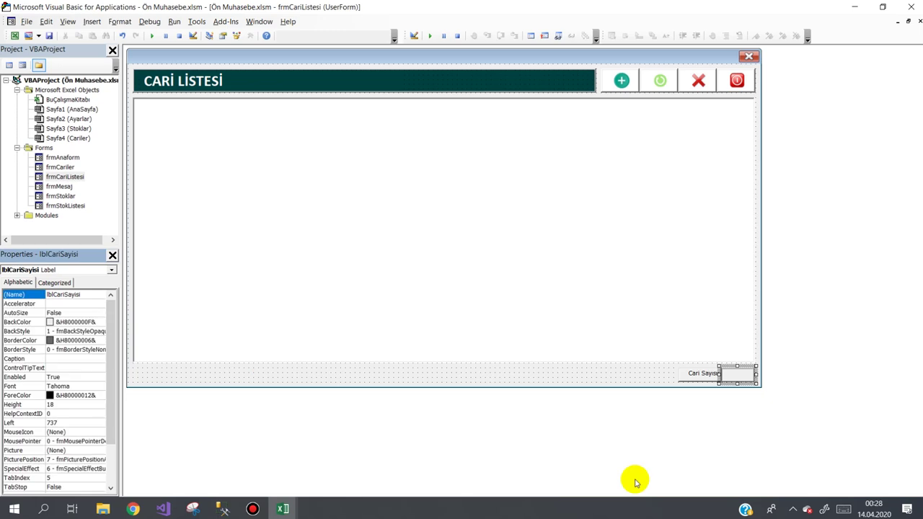
{"action": "left_click", "coordinate": [552, 375]}
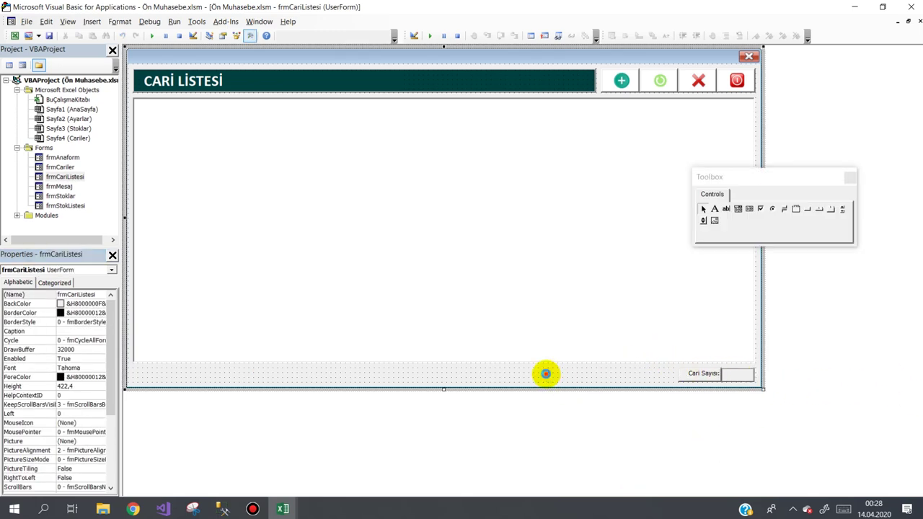
{"action": "double_click", "coordinate": [544, 374]}
{"action": "left_click", "coordinate": [184, 403]}
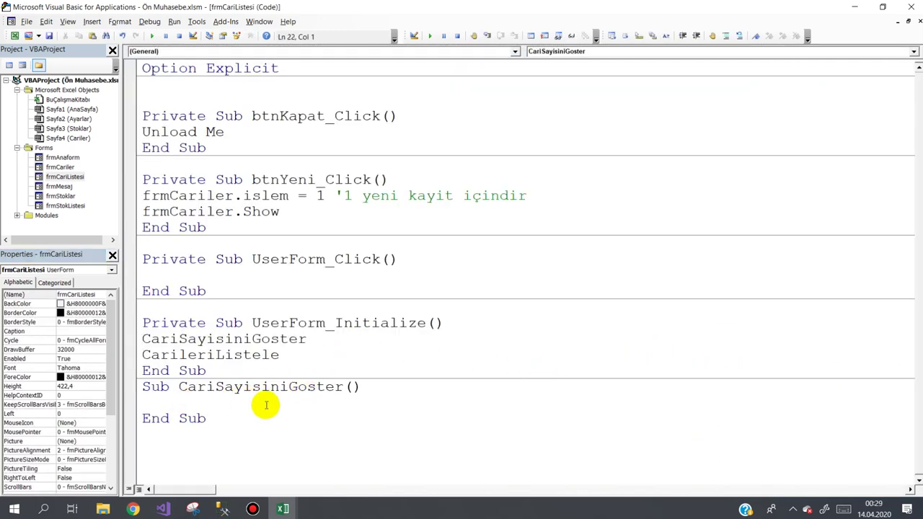
- Make CariSayisiniGoster set lblCariSayisi.Caption = lstCariler.ListCount
{"action": "type", "text": "lblc"}
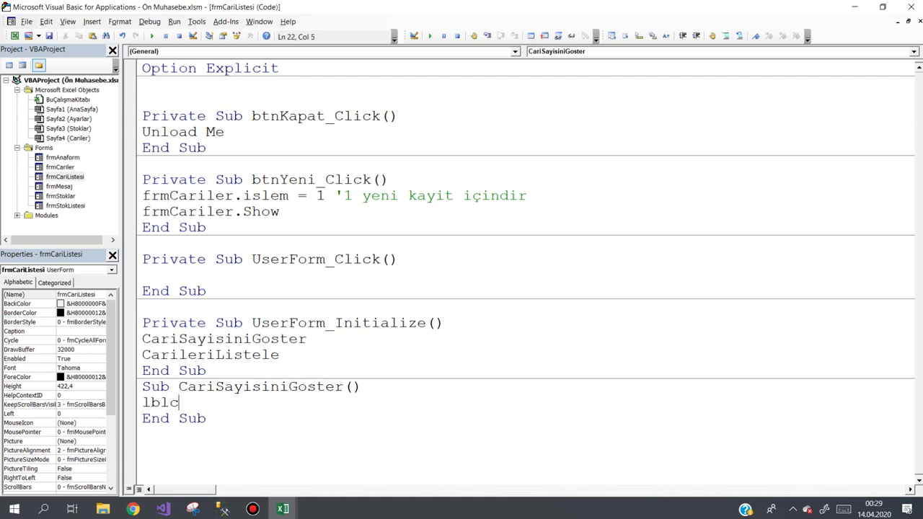
{"action": "key", "text": "ctrl+space"}
{"action": "type", "text": ".c"}
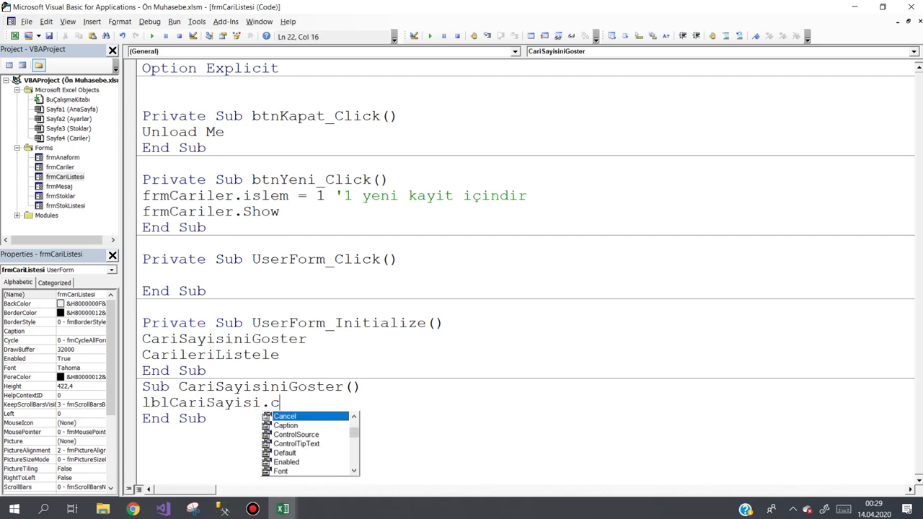
{"action": "type", "text": "Caption=lst"}
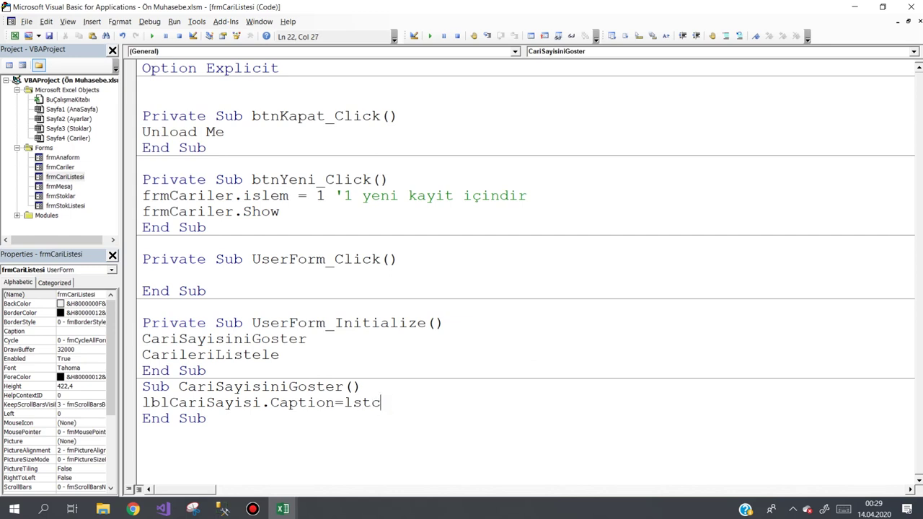
{"action": "type", "text": ".l"}
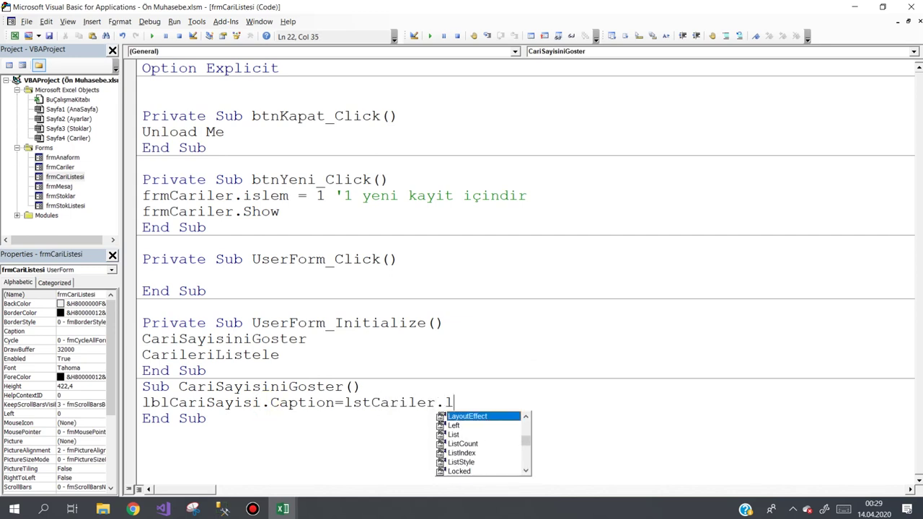
{"action": "type", "text": "i"}
{"action": "key", "text": "Down"}
{"action": "key", "text": "Down"}
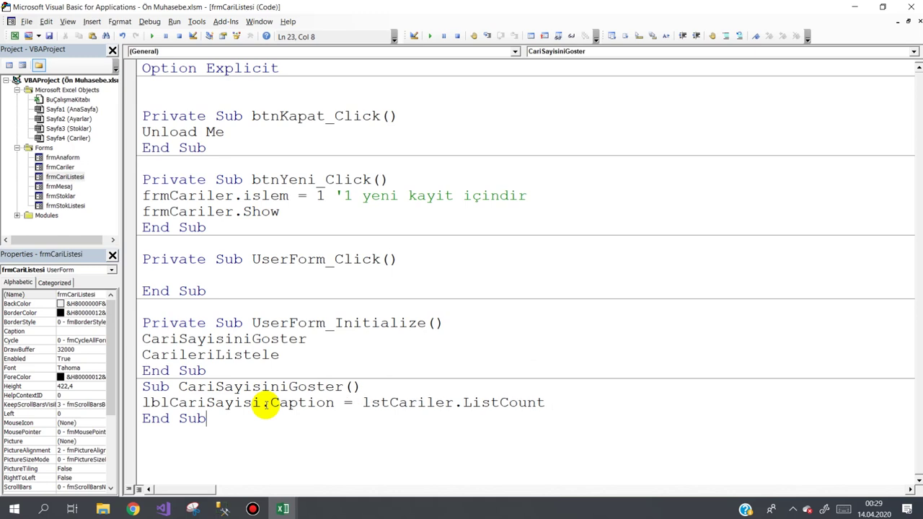
- Create an empty Sub CarileriListele procedure below CariSayisiniGoster
{"action": "left_click_drag", "start_coordinate": [296, 355], "coordinate": [119, 355]}
{"action": "key", "text": "ctrl+c"}
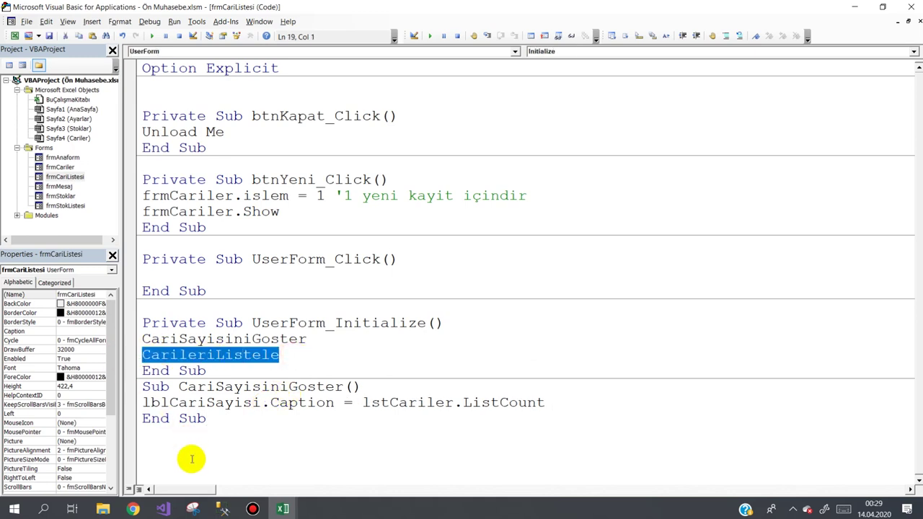
{"action": "left_click", "coordinate": [161, 453]}
{"action": "type", "text": "sub"}
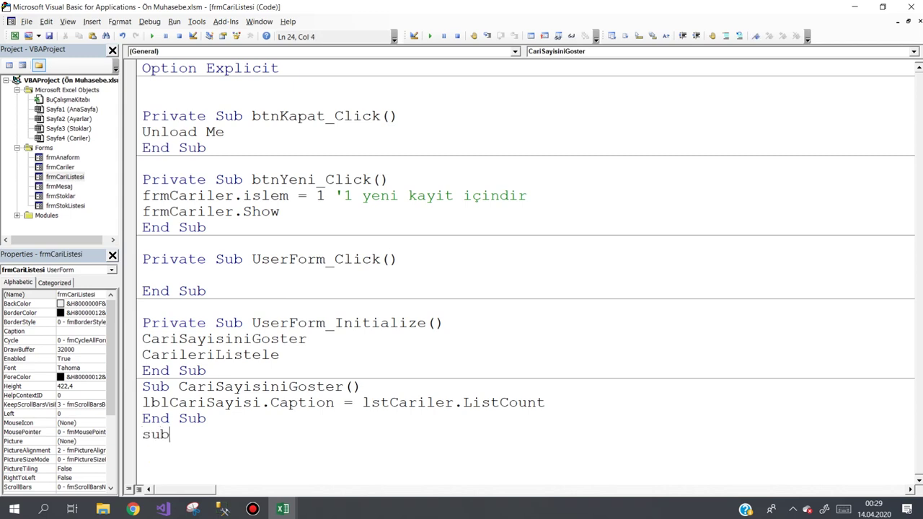
{"action": "key", "text": "ctrl+v"}
{"action": "key", "text": "Return"}
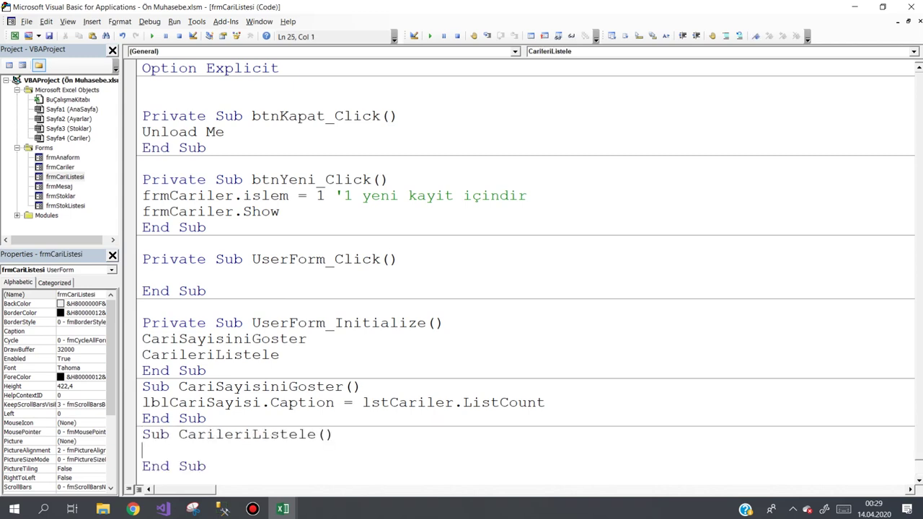
{"action": "key", "text": "Return"}
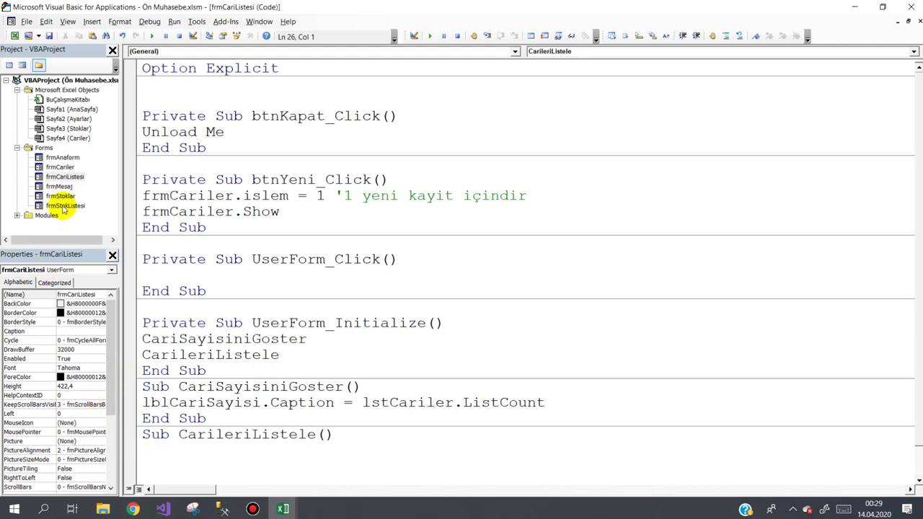
- Select and copy the StokListele body in frmStokListesi's code
{"action": "double_click", "coordinate": [65, 206]}
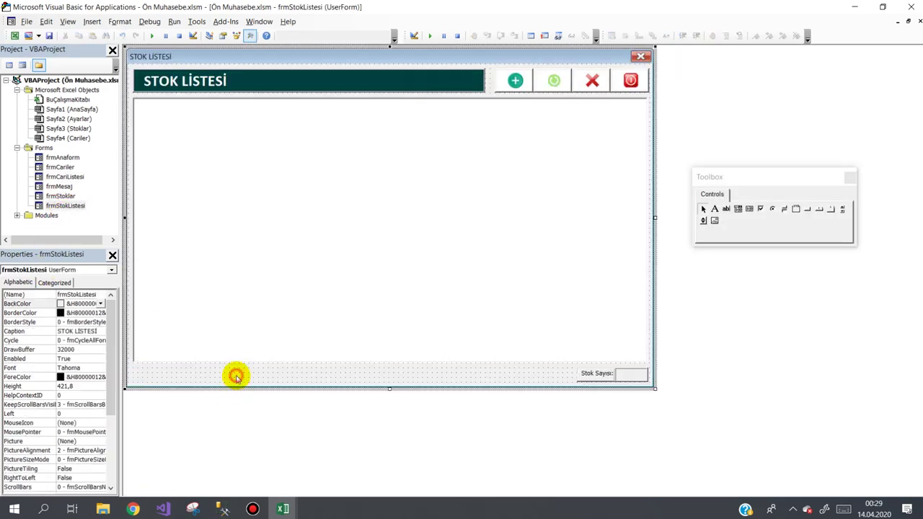
{"action": "double_click", "coordinate": [236, 376]}
{"action": "scroll", "coordinate": [241, 364], "scroll_direction": "down", "scroll_amount": 2}
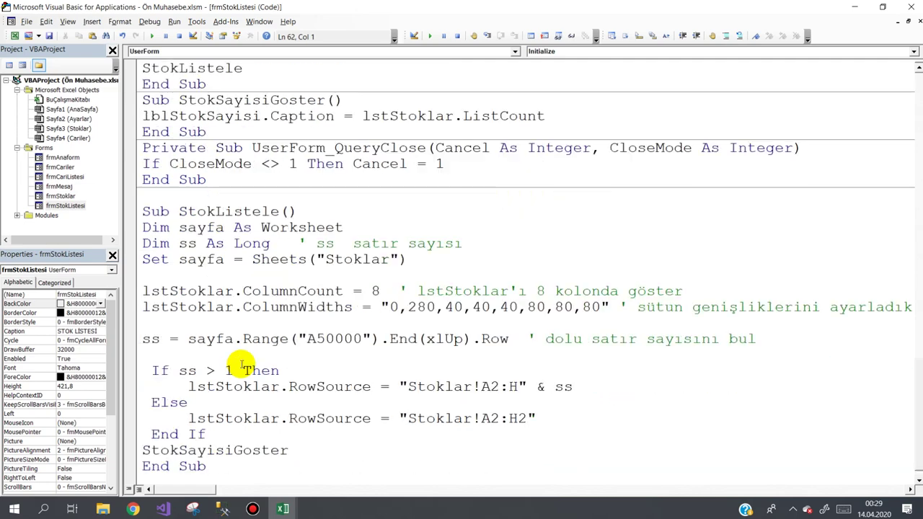
{"action": "left_click", "coordinate": [305, 452]}
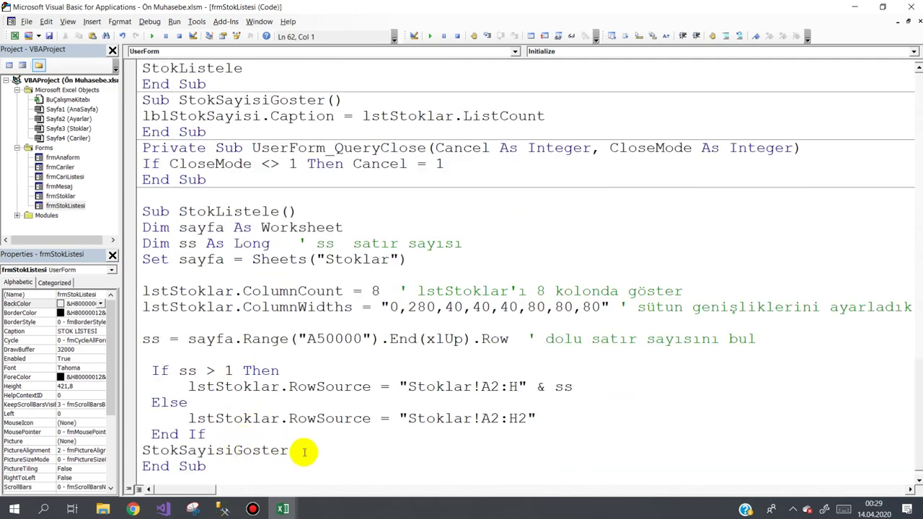
{"action": "left_click_drag", "start_coordinate": [290, 450], "coordinate": [133, 229]}
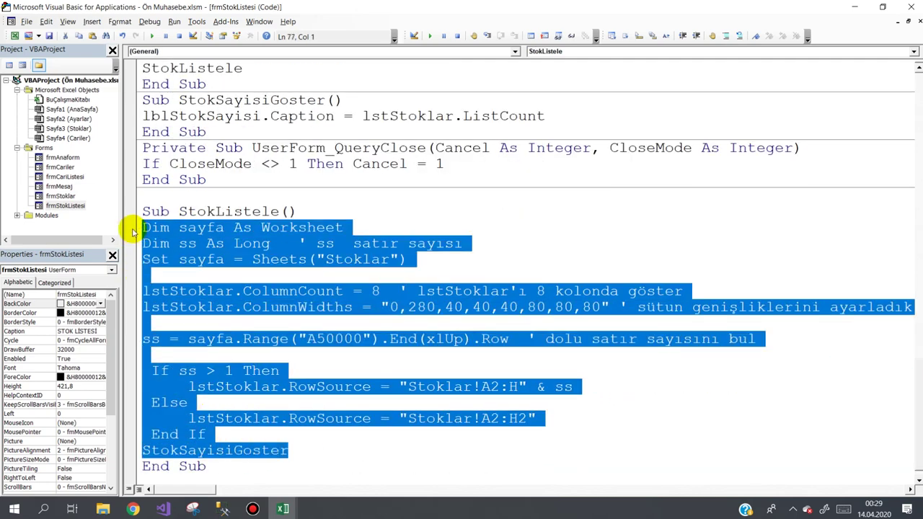
- Paste the stock listing code into CarileriListele in frmCariListesi
{"action": "double_click", "coordinate": [77, 177]}
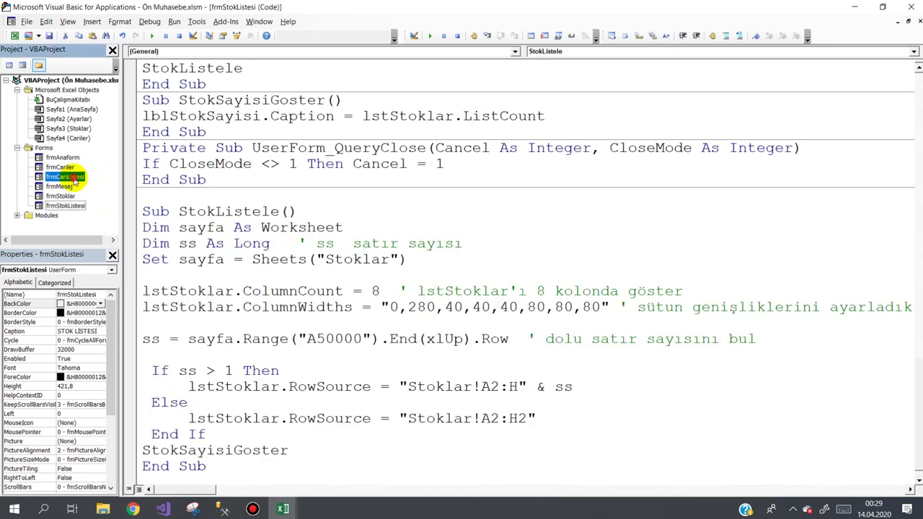
{"action": "double_click", "coordinate": [262, 380]}
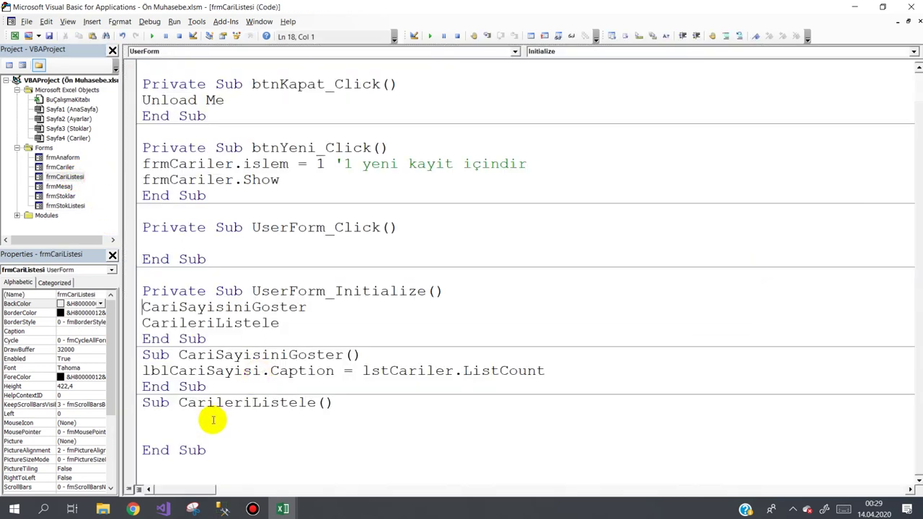
{"action": "left_click", "coordinate": [177, 418]}
{"action": "type", "text": "Dim sayfa As Worksheet Dim ss As Long   ' ss  satır sayısı Set sayfa = Sheets(\"Stoklar\")  lstStoklar.ColumnCount = 8  ' lstStoklar'ı 8 kolonda göster lstStoklar.ColumnWidths = \"0,280,40,40,40,80,80,80\" ' sütun genişliklerini ayarladık  ss = sayfa.Range(\"A50000\").End(xlUp).Row  ' dolu satır sayısını bul   If ss > 1 Then      lstStoklar.RowSource = \"Stoklar!A2:H\" & ss  Else      lstStoklar.RowSource = \"Stoklar!A2:H2\"  End If StokSayisiGoster"}
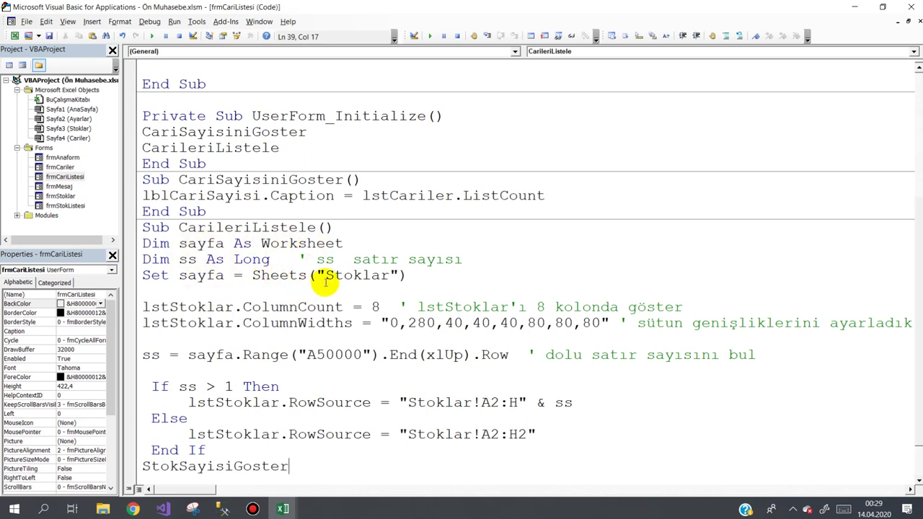
- Replace Stoklar with Cariler in the sheet reference and the ColumnCount line
{"action": "left_click_drag", "start_coordinate": [325, 275], "coordinate": [390, 276]}
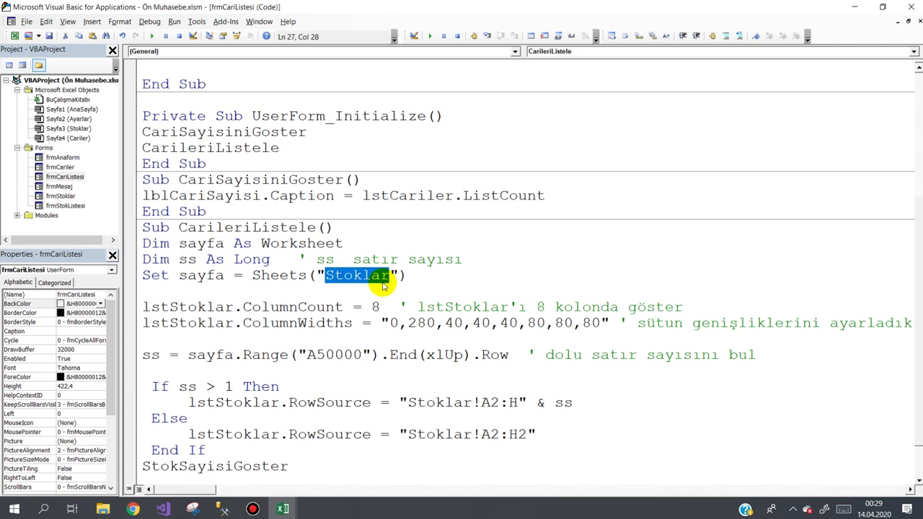
{"action": "type", "text": "Carile"}
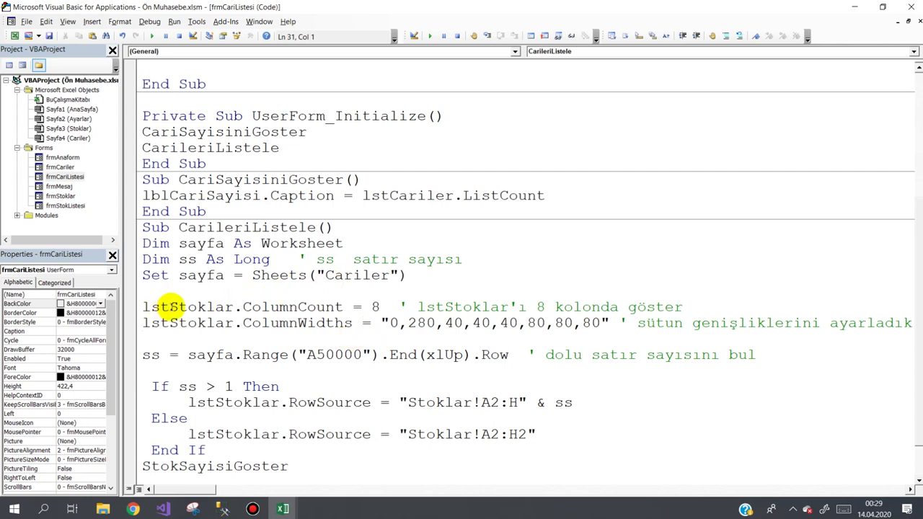
{"action": "left_click_drag", "start_coordinate": [170, 304], "coordinate": [228, 306]}
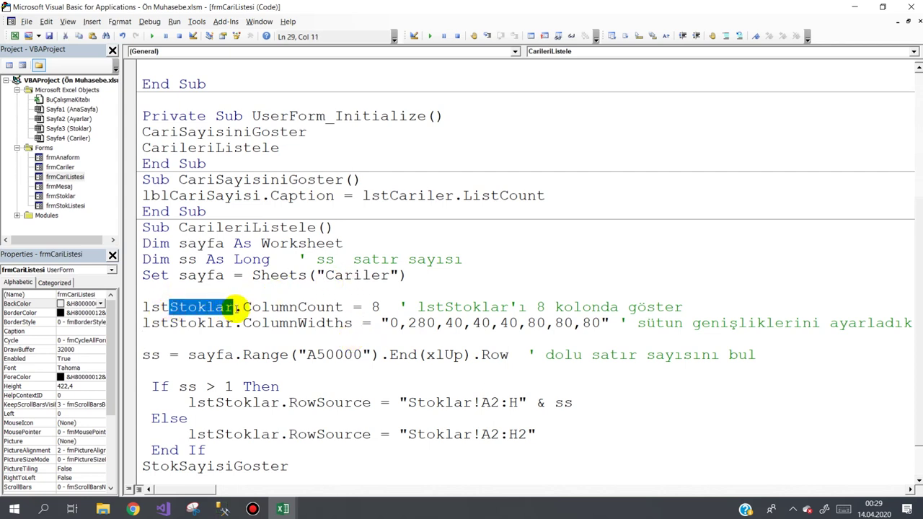
{"action": "type", "text": "Cariler"}
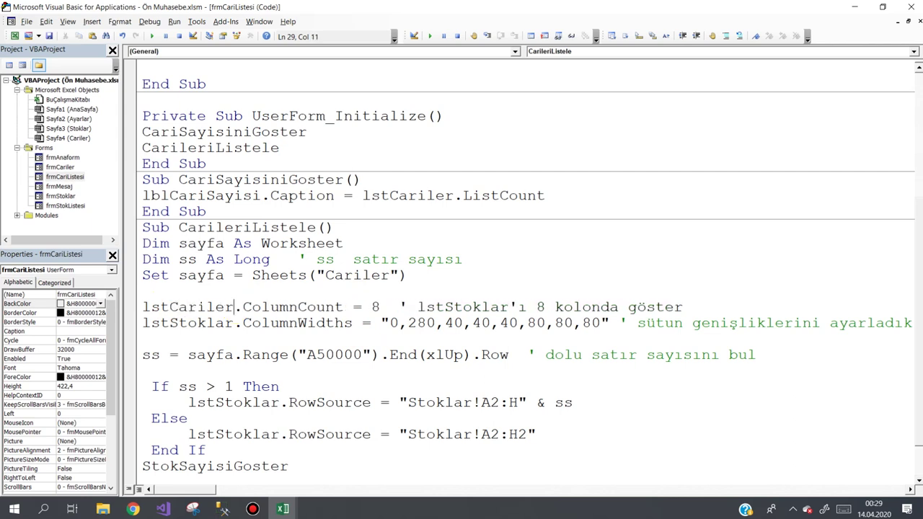
- Set the column count to 6 and rename lstStoklar to lstCariler on the ColumnWidths line
{"action": "mouse_move", "coordinate": [284, 507]}
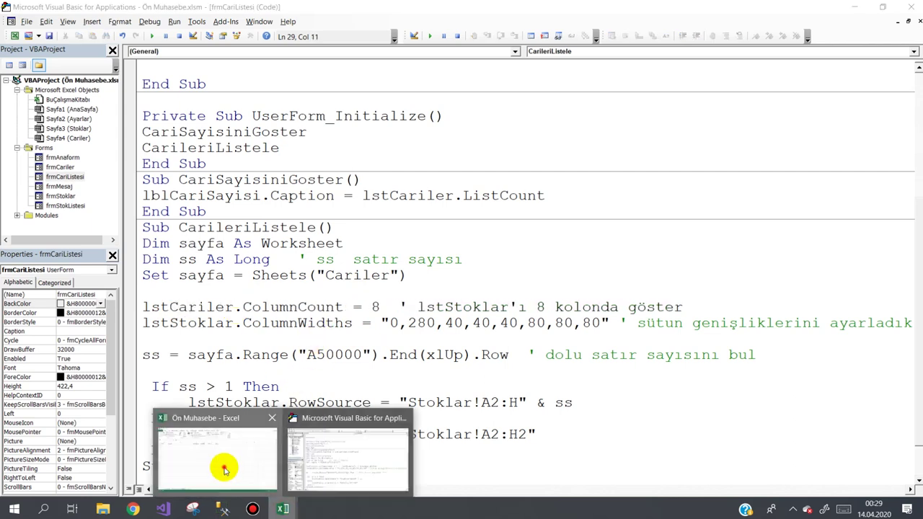
{"action": "left_click", "coordinate": [233, 470]}
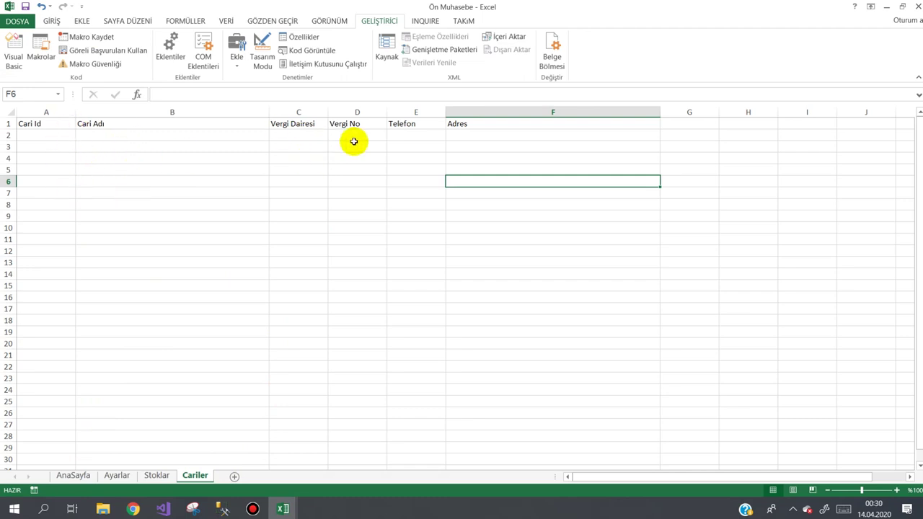
{"action": "mouse_move", "coordinate": [283, 507]}
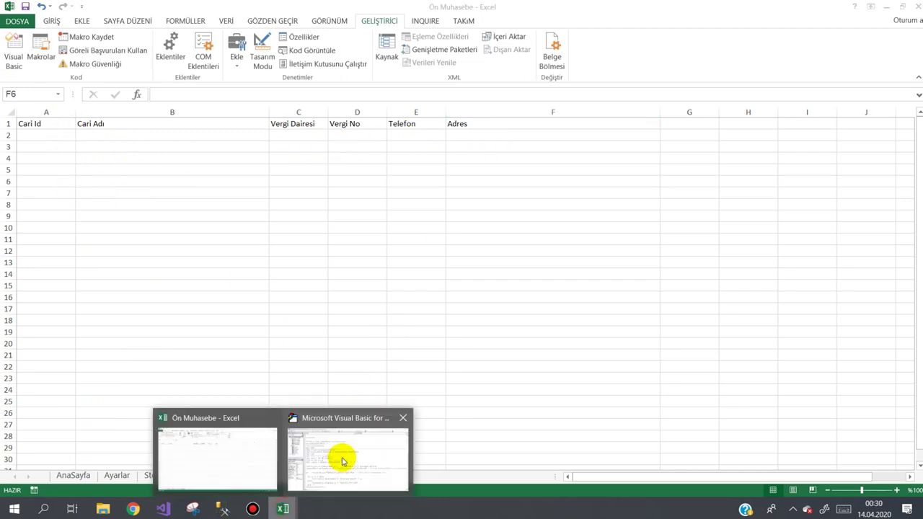
{"action": "left_click", "coordinate": [341, 457]}
{"action": "double_click", "coordinate": [374, 306]}
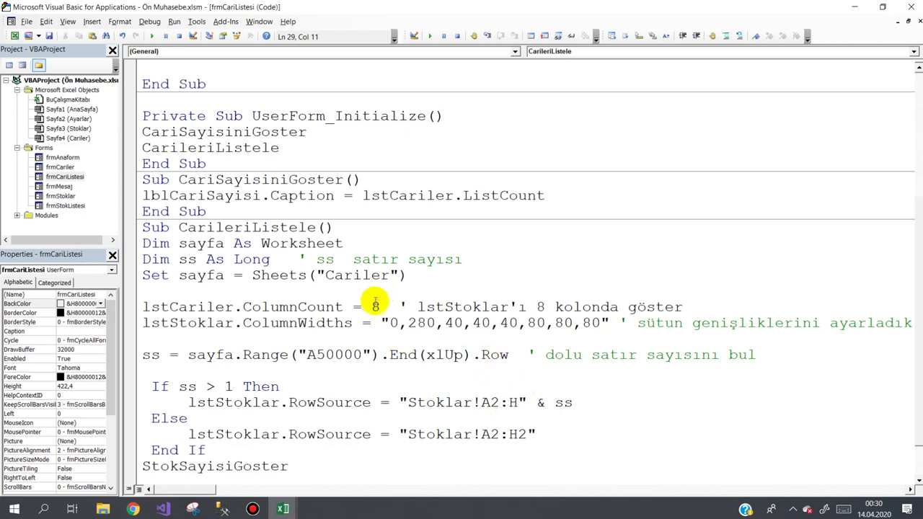
{"action": "left_click_drag", "start_coordinate": [373, 306], "coordinate": [381, 306]}
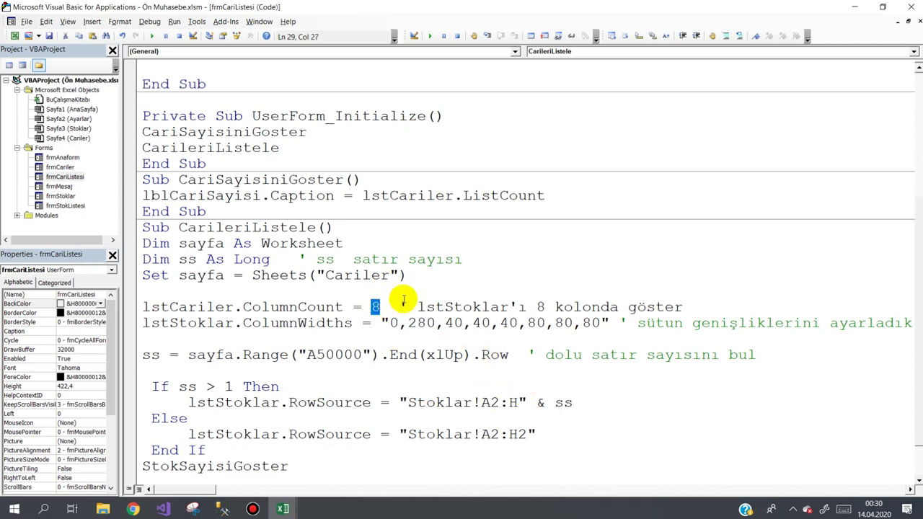
{"action": "type", "text": "6"}
{"action": "double_click", "coordinate": [196, 323]}
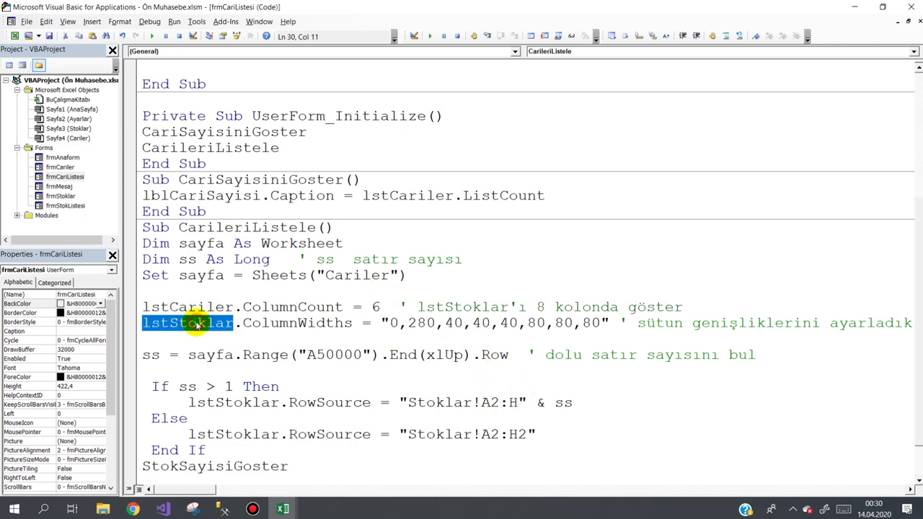
{"action": "type", "text": "lstCariler"}
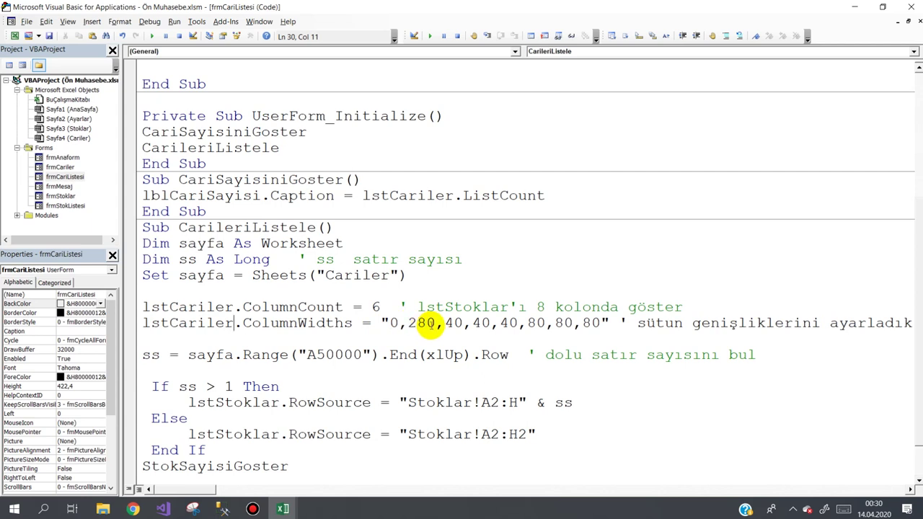
- Edit the width string to "0,280,80,80,80,280" and tidy the StokSayisiGoster line
{"action": "mouse_move", "coordinate": [284, 509]}
{"action": "left_click", "coordinate": [217, 476]}
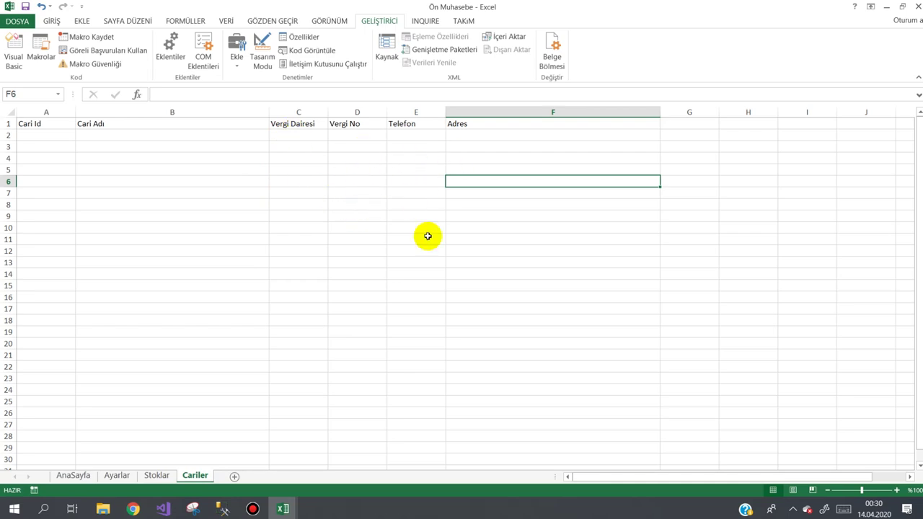
{"action": "mouse_move", "coordinate": [282, 508]}
{"action": "left_click", "coordinate": [319, 449]}
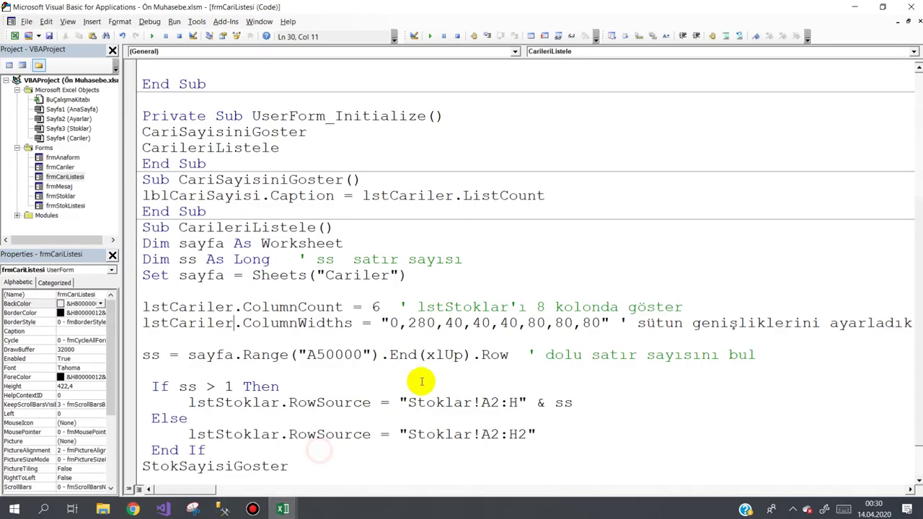
{"action": "double_click", "coordinate": [453, 323]}
{"action": "type", "text": "80"}
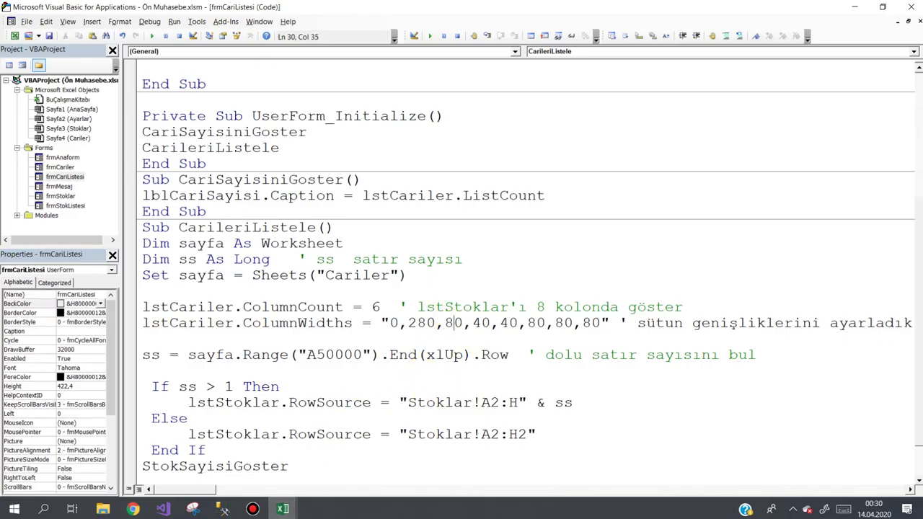
{"action": "key", "text": "Delete"}
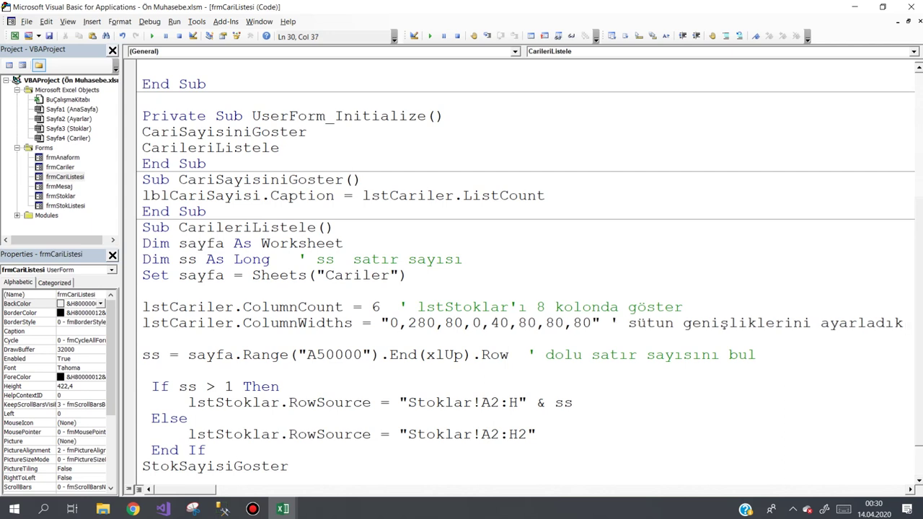
{"action": "type", "text": "8"}
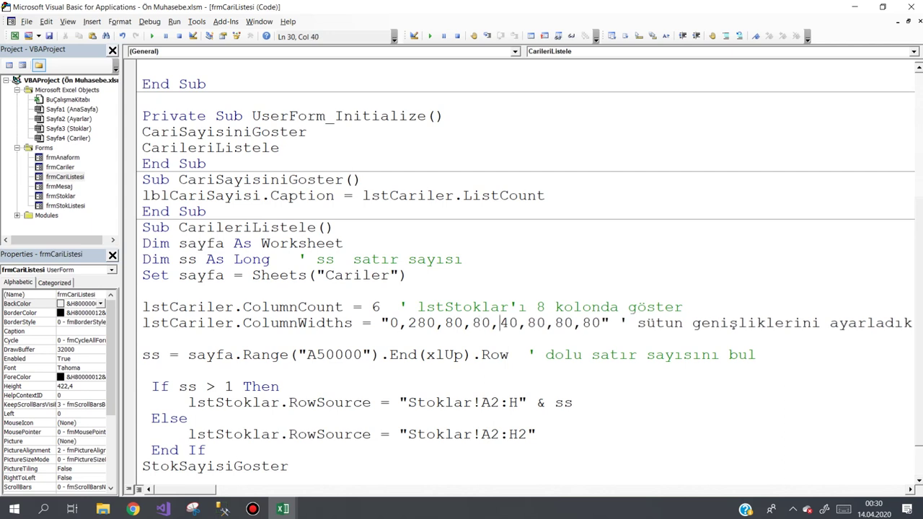
{"action": "key", "text": "Delete"}
{"action": "type", "text": "80,"}
{"action": "type", "text": "2"}
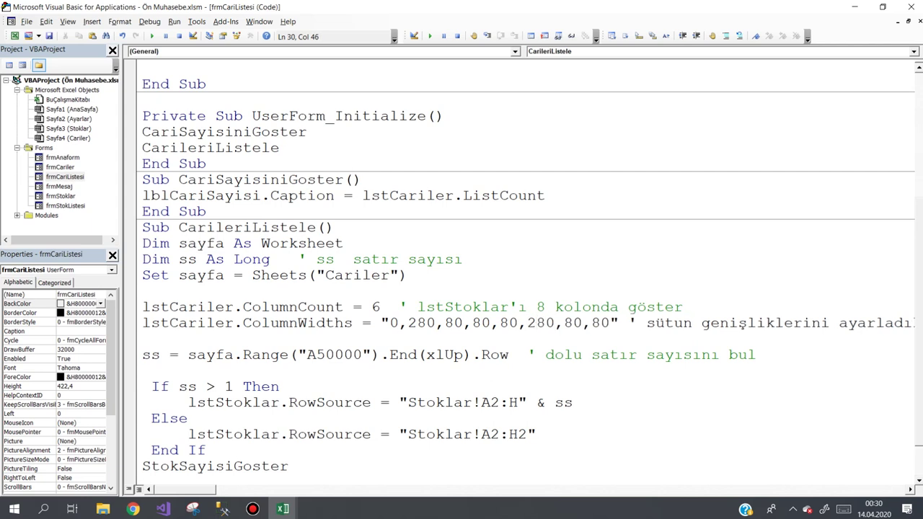
{"action": "key", "text": "Delete"}
{"action": "key", "text": "Delete"}
{"action": "key", "text": "Delete"}
{"action": "key", "text": "Delete"}
{"action": "key", "text": "Delete"}
{"action": "key", "text": "Delete"}
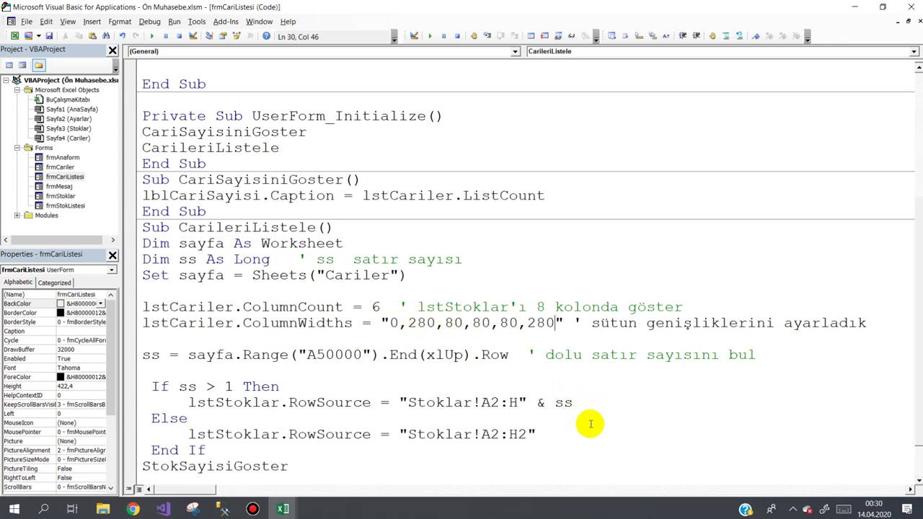
{"action": "left_click", "coordinate": [444, 467]}
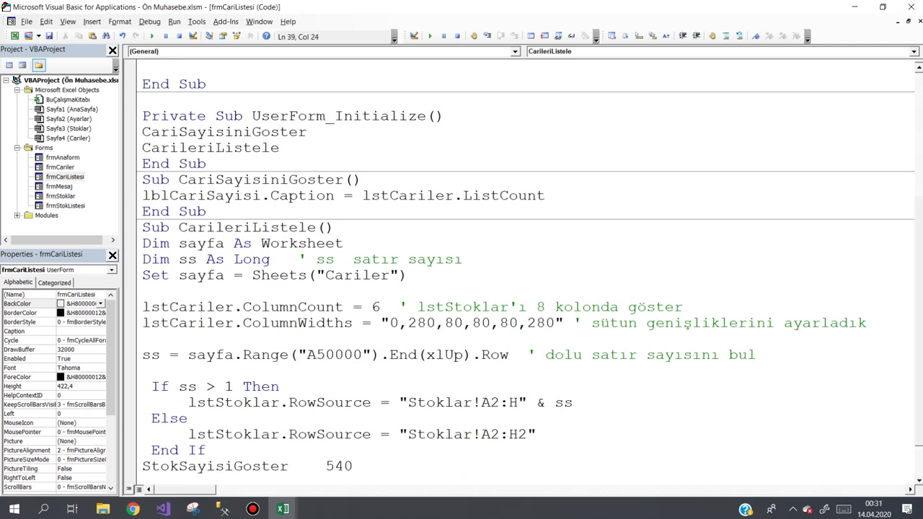
{"action": "key", "text": "Return"}
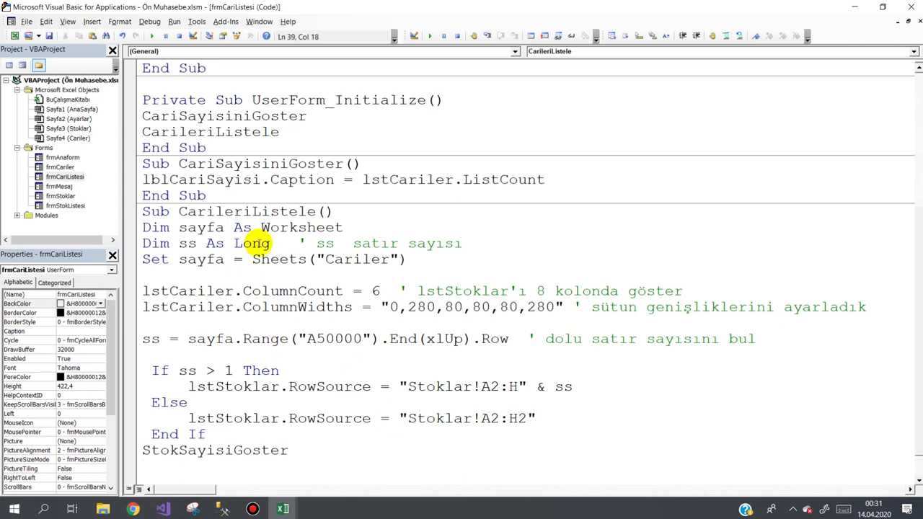
- Set the lstCariler list box Width to 780 in the frmCariListesi designer
{"action": "double_click", "coordinate": [65, 177]}
{"action": "left_click", "coordinate": [272, 209]}
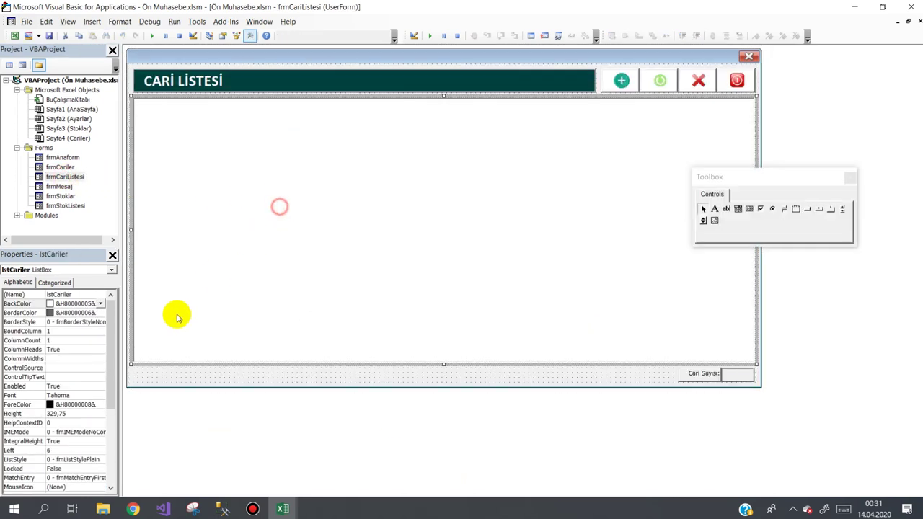
{"action": "left_click_drag", "start_coordinate": [113, 373], "coordinate": [100, 482]}
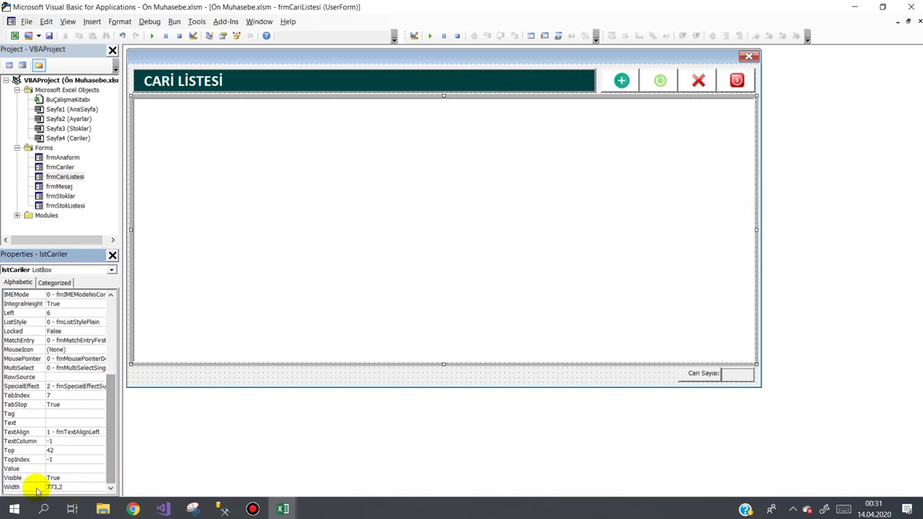
{"action": "left_click", "coordinate": [34, 488]}
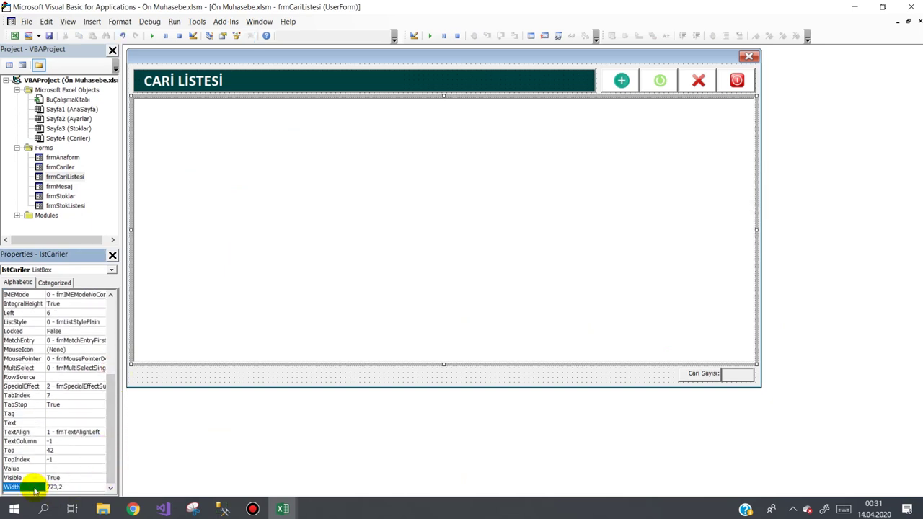
{"action": "type", "text": "780"}
{"action": "left_click", "coordinate": [34, 490]}
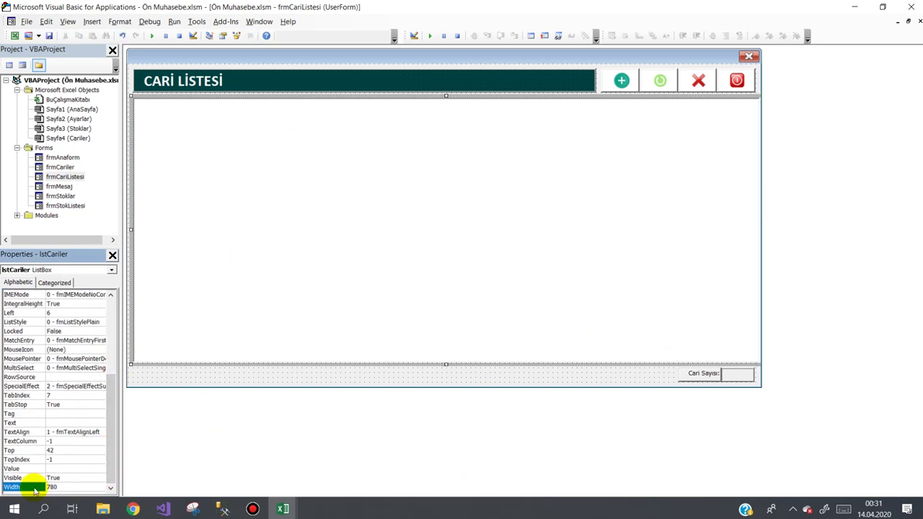
- Widen the CARİ LİSTESİ form to 795 and shift its four header buttons right
{"action": "left_click", "coordinate": [496, 376]}
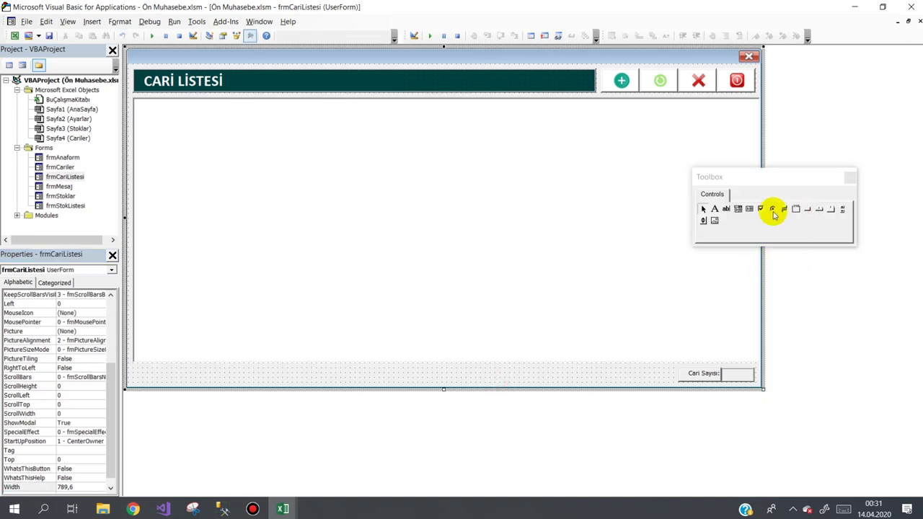
{"action": "left_click", "coordinate": [777, 180]}
{"action": "left_click_drag", "start_coordinate": [777, 181], "coordinate": [524, 417]}
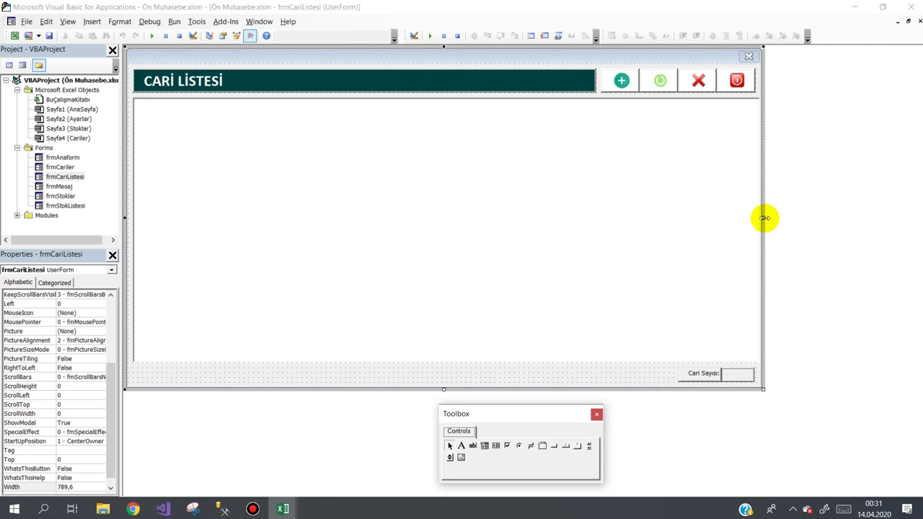
{"action": "left_click_drag", "start_coordinate": [764, 218], "coordinate": [769, 220]}
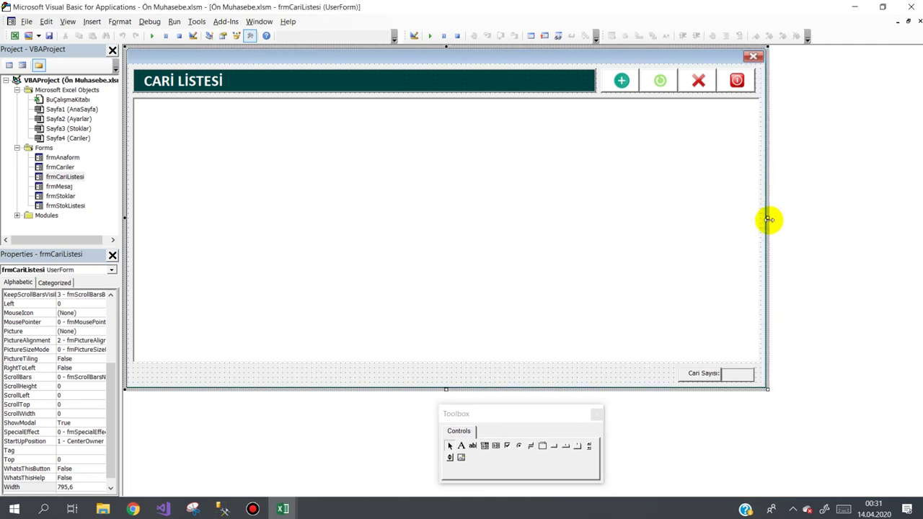
{"action": "left_click_drag", "start_coordinate": [762, 73], "coordinate": [607, 81]}
{"action": "left_click", "coordinate": [571, 84]}
{"action": "key", "text": "F7"}
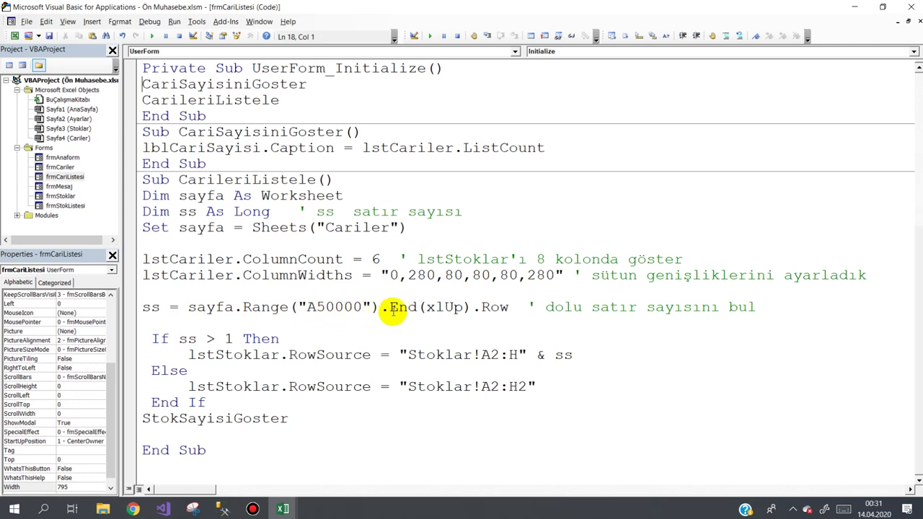
- Change the first RowSource line to lstCariler with the Cariler!A2:H range
{"action": "left_click", "coordinate": [228, 354]}
{"action": "double_click", "coordinate": [228, 355]}
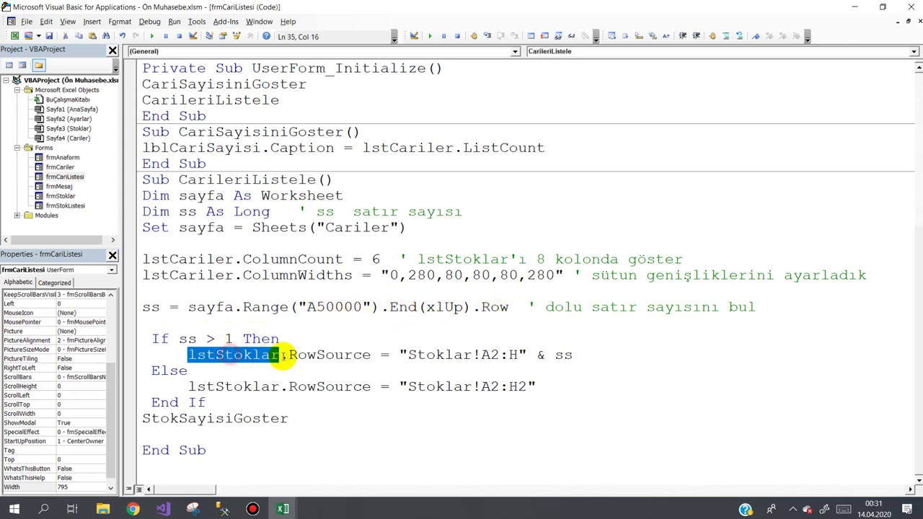
{"action": "key", "text": "BackSpace"}
{"action": "type", "text": "lst"}
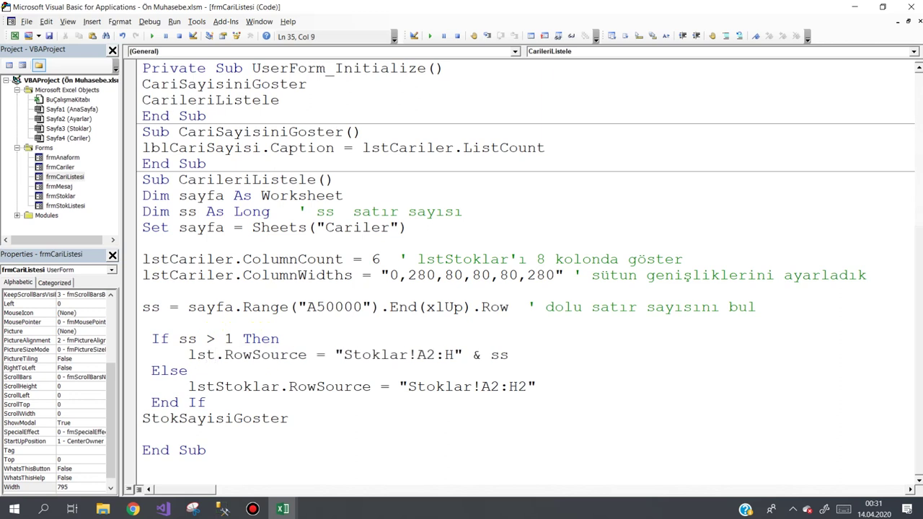
{"action": "type", "text": "Cariler"}
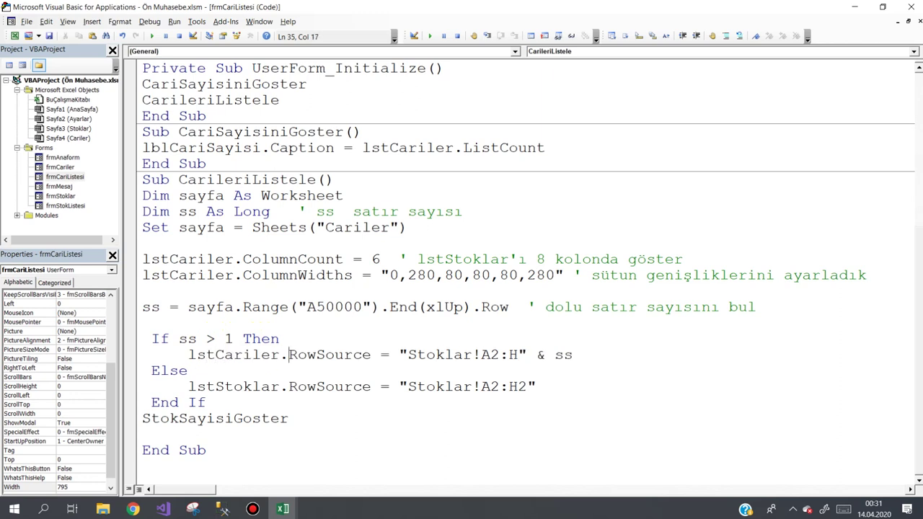
{"action": "double_click", "coordinate": [430, 355]}
{"action": "type", "text": "C"}
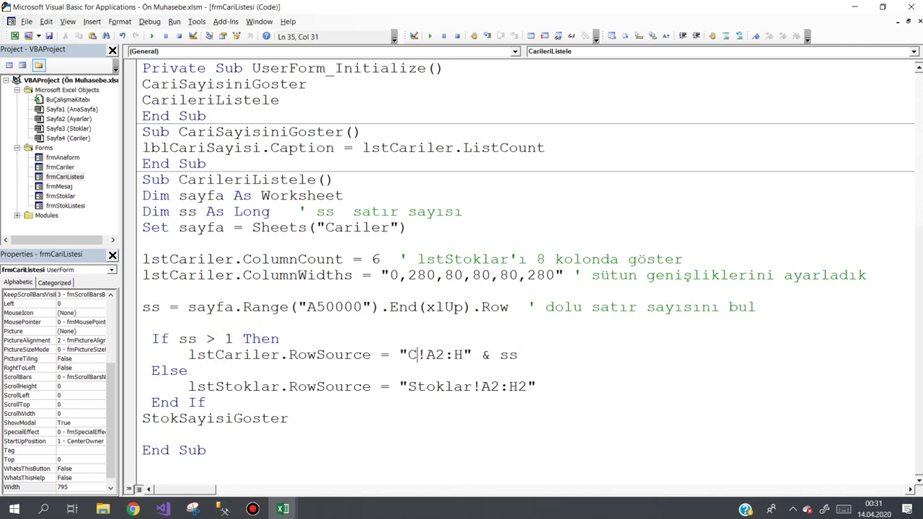
{"action": "type", "text": "ariler"}
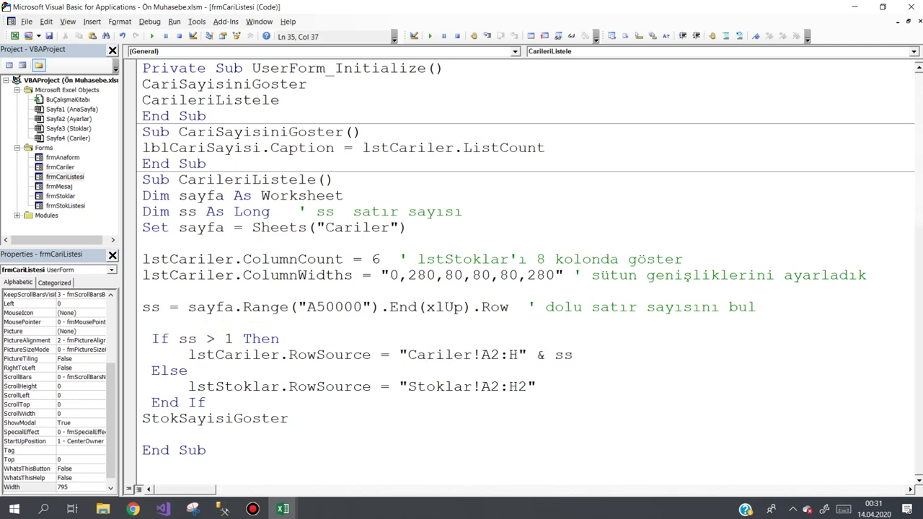
- Change the Else-branch RowSource line to lstCariler with the Cariler range
{"action": "key", "text": "ctrl+shift+Left"}
{"action": "key", "text": "ctrl+c"}
{"action": "left_click", "coordinate": [408, 387]}
{"action": "key", "text": "ctrl+shift+Right"}
{"action": "key", "text": "ctrl+v"}
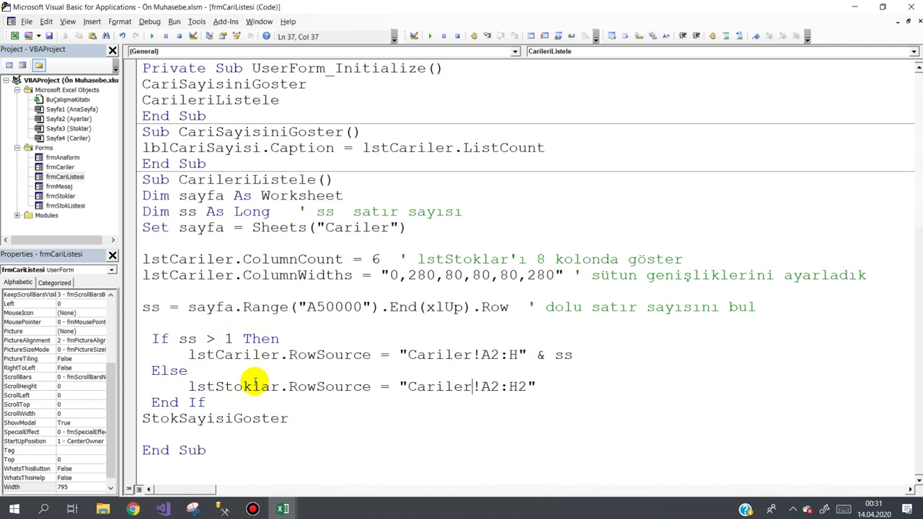
{"action": "double_click", "coordinate": [236, 387]}
{"action": "type", "text": "lst"}
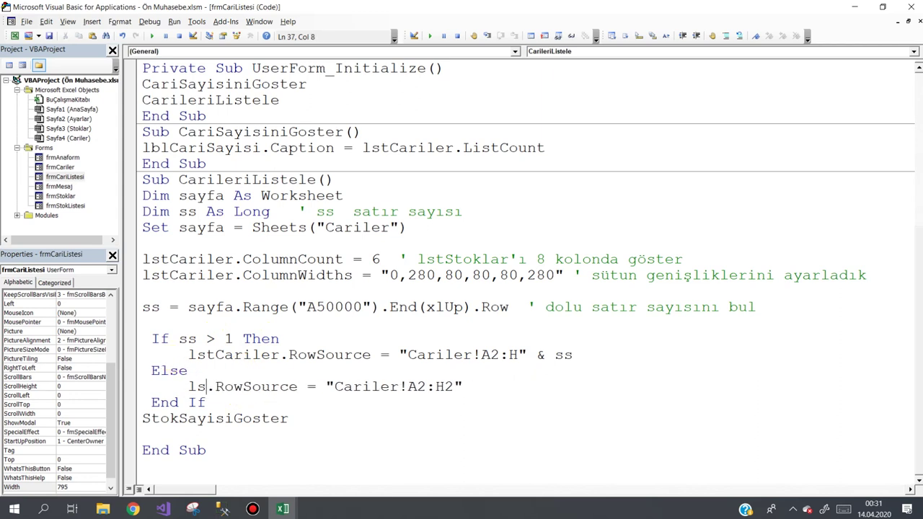
{"action": "type", "text": "Cariler"}
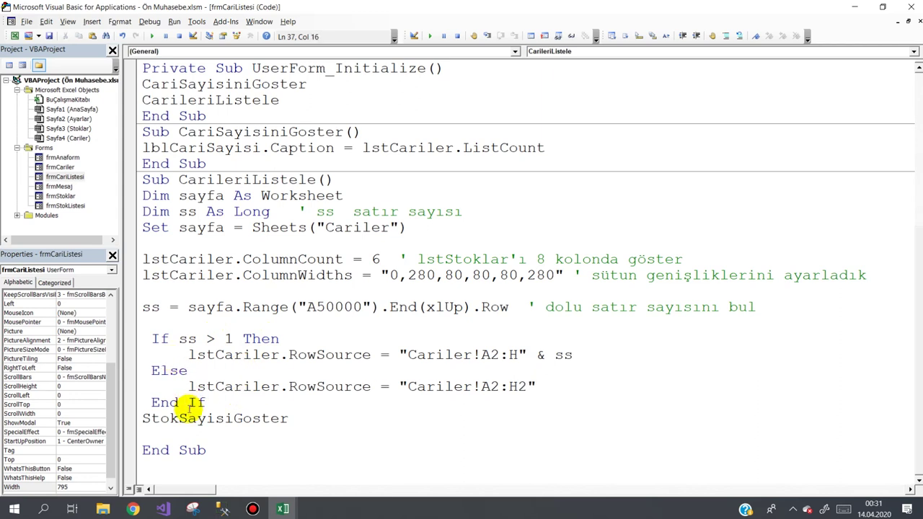
- Rename the StokSayisiGoster call to CariSayisiGoster
{"action": "left_click_drag", "start_coordinate": [179, 418], "coordinate": [72, 431]}
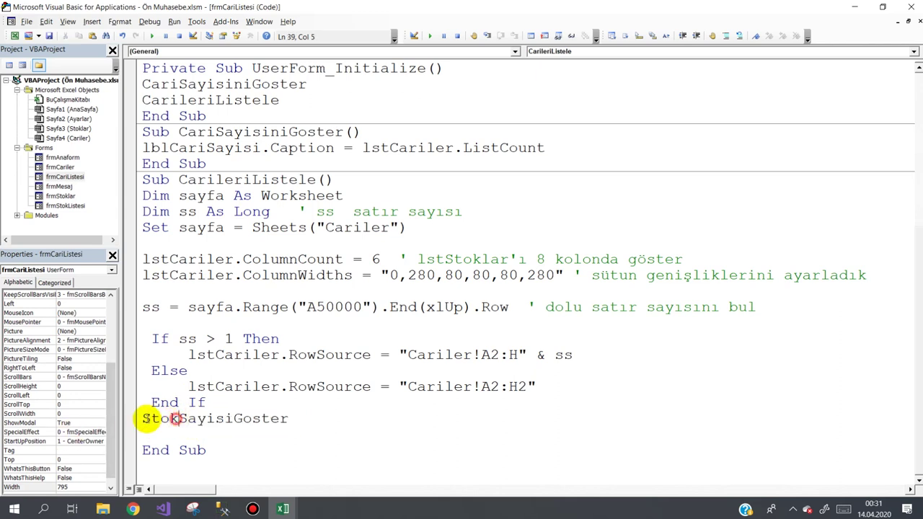
{"action": "left_click_drag", "start_coordinate": [178, 418], "coordinate": [127, 421]}
{"action": "type", "text": "Cari"}
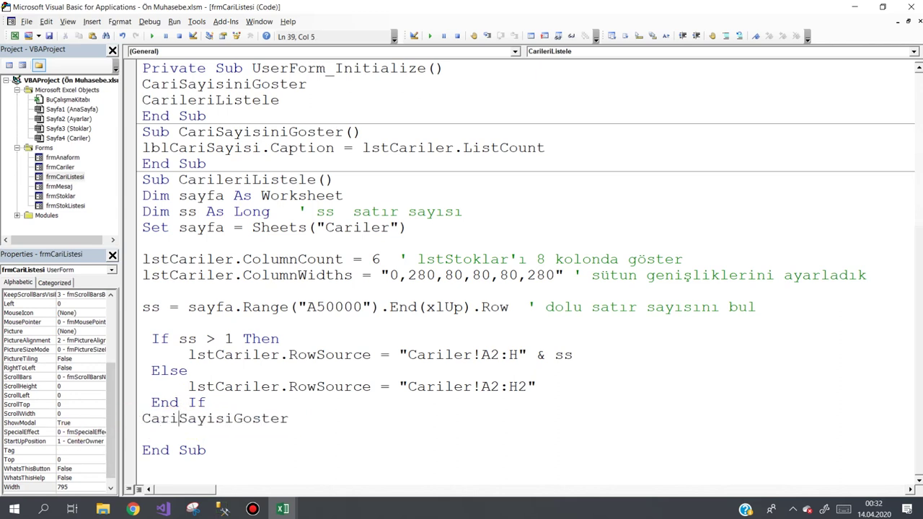
- Fix the compile error by renaming the call to CariSayisiniGoster and rerun the form
{"action": "left_click", "coordinate": [152, 36]}
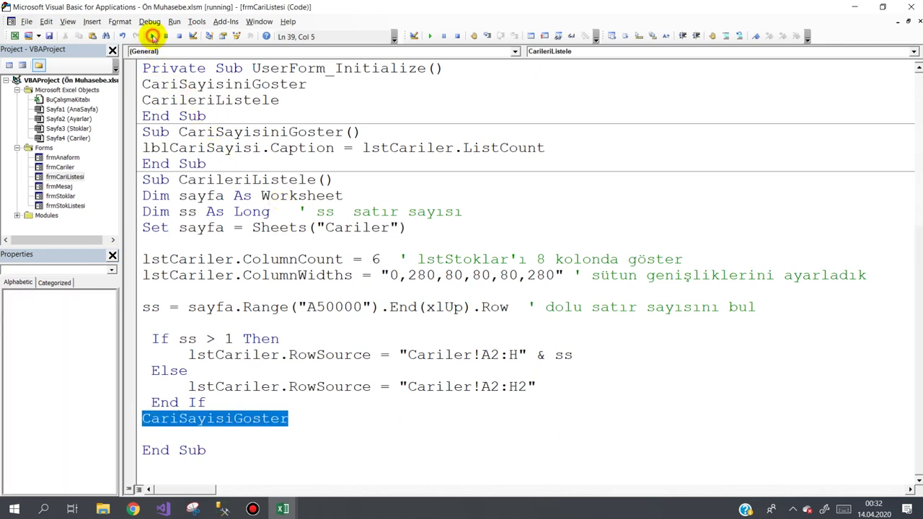
{"action": "left_click", "coordinate": [445, 301]}
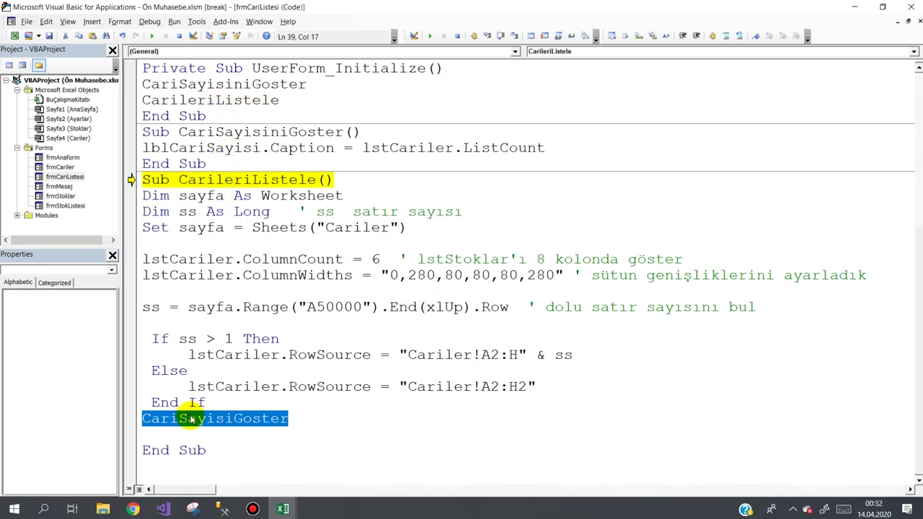
{"action": "left_click", "coordinate": [232, 419]}
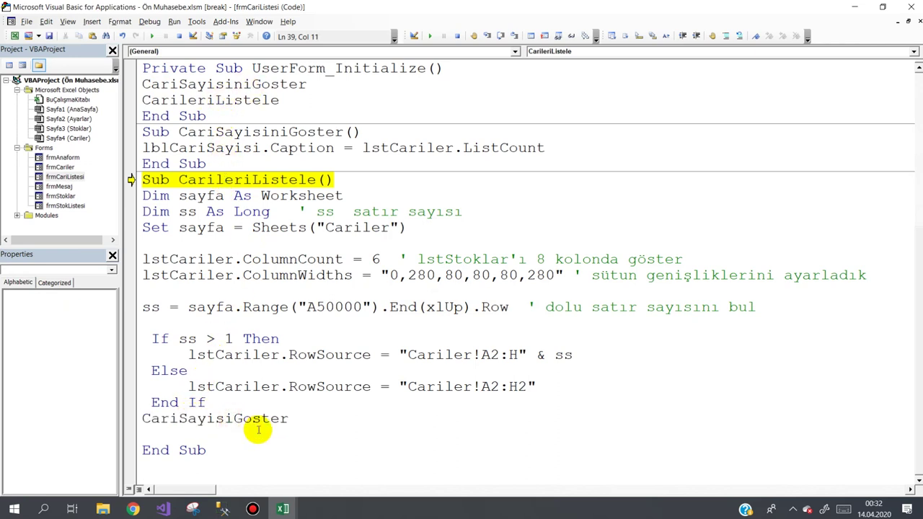
{"action": "type", "text": "ni"}
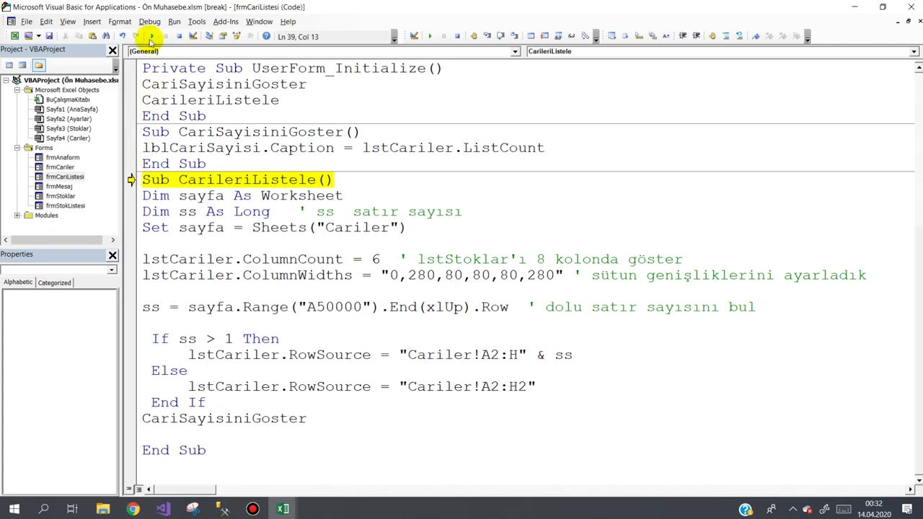
{"action": "left_click", "coordinate": [150, 37]}
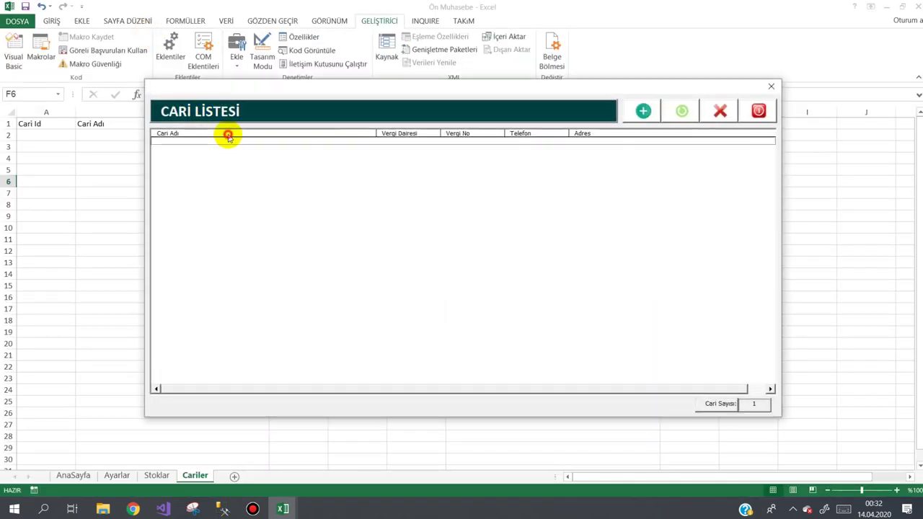
- Select the first row in the running Cari list, then close the form
{"action": "left_click", "coordinate": [384, 142]}
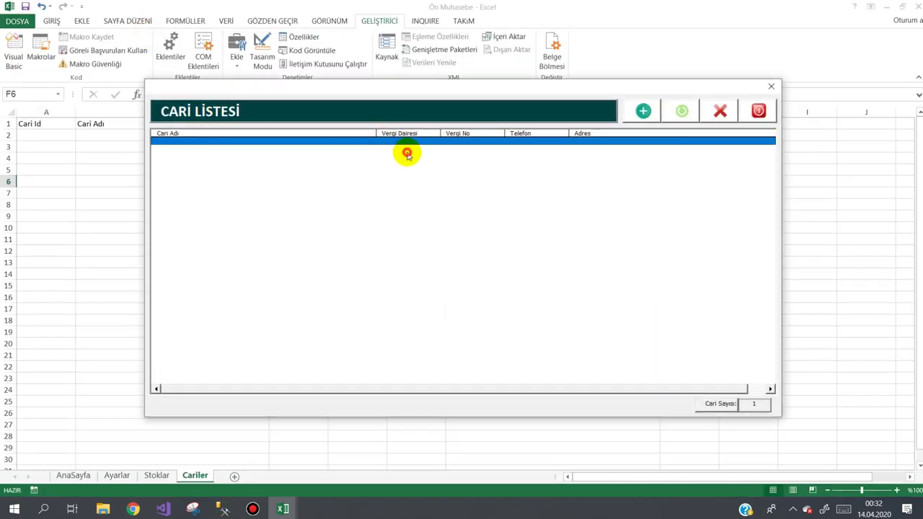
{"action": "left_click", "coordinate": [654, 387]}
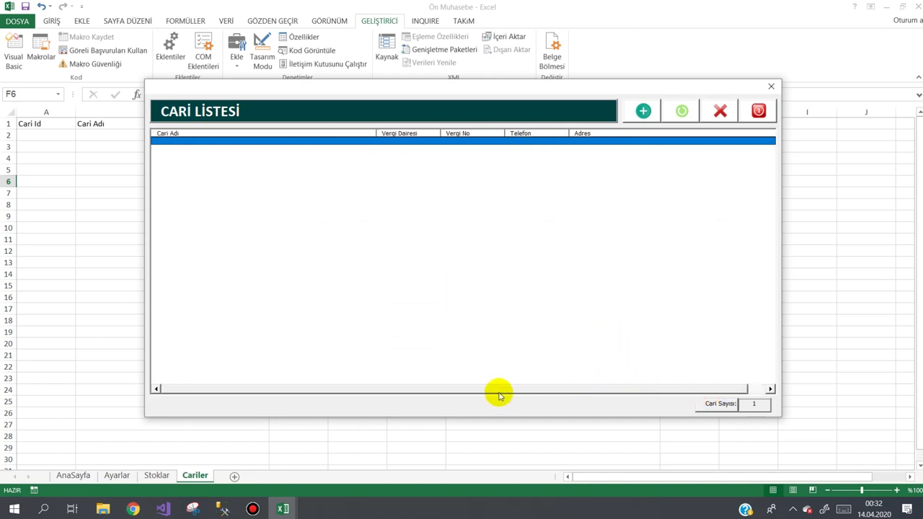
{"action": "left_click", "coordinate": [757, 111]}
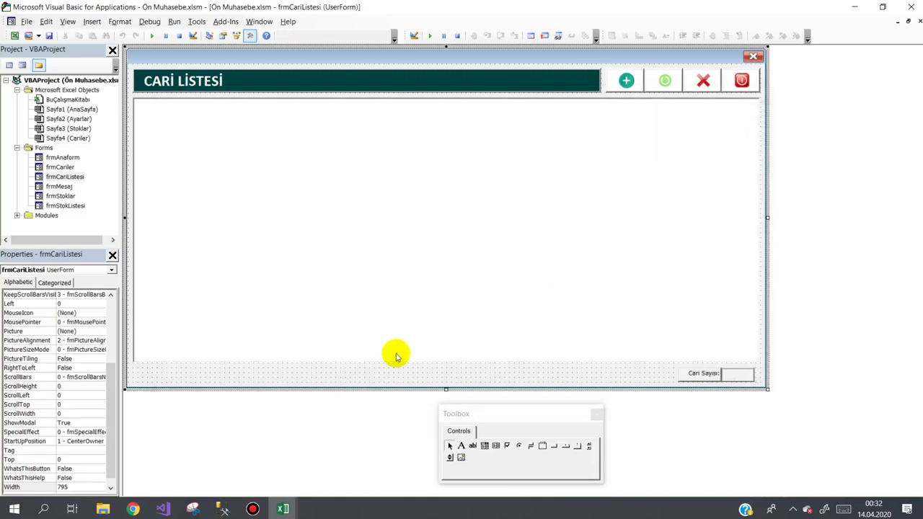
- Inspect the lstCariler list box properties in the frmCariListesi designer
{"action": "left_click", "coordinate": [301, 254]}
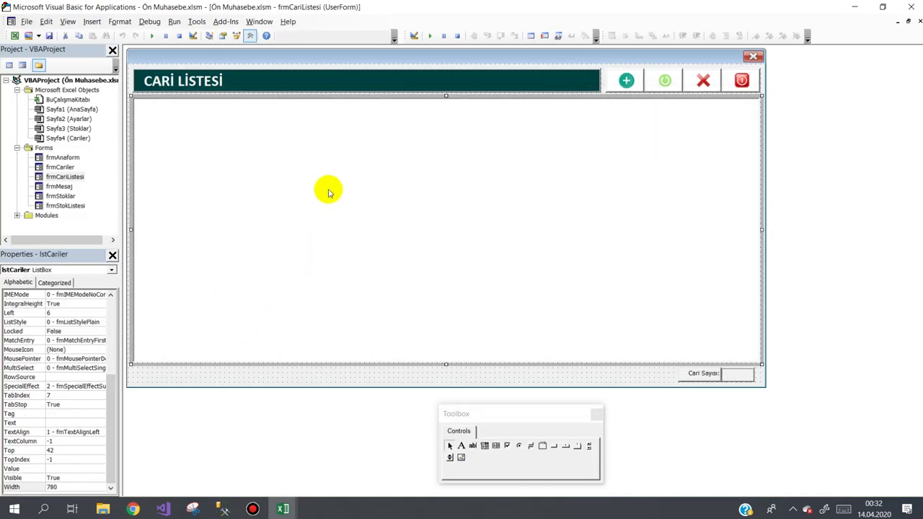
{"action": "left_click", "coordinate": [112, 408]}
{"action": "left_click_drag", "start_coordinate": [111, 411], "coordinate": [110, 366]}
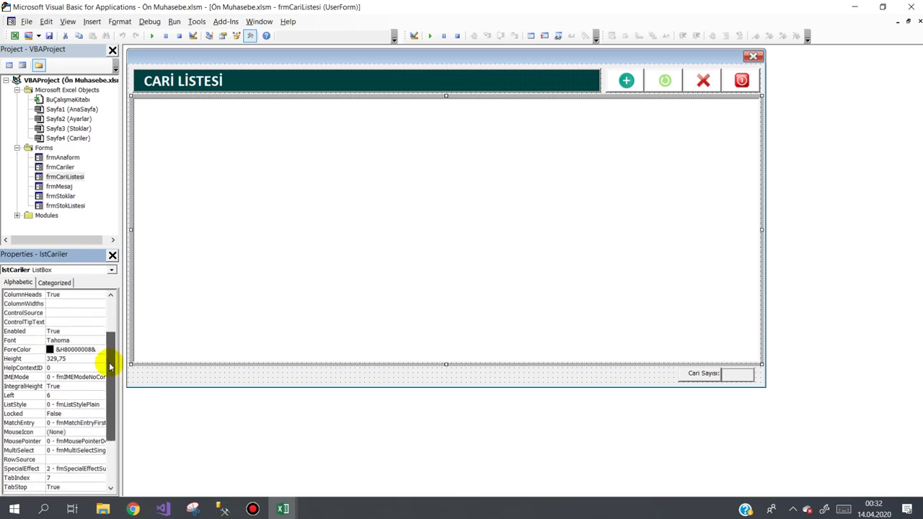
{"action": "left_click_drag", "start_coordinate": [108, 362], "coordinate": [110, 390]}
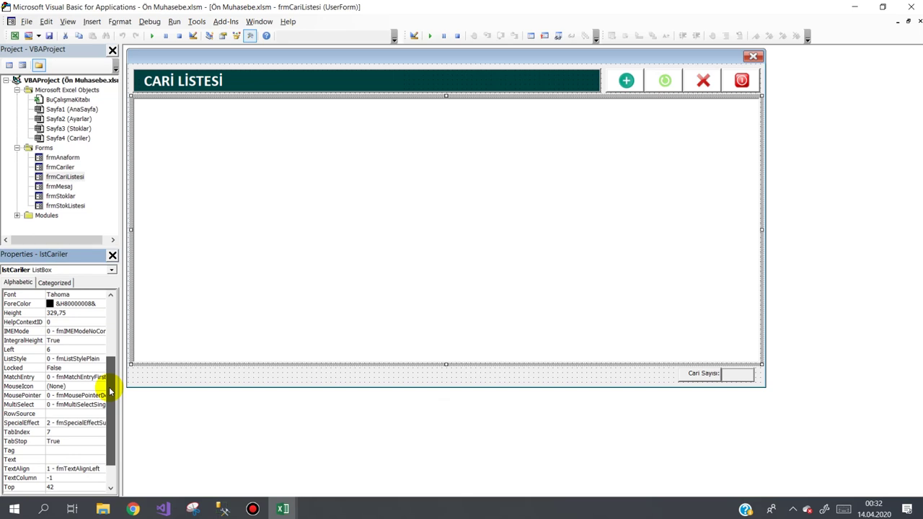
{"action": "left_click", "coordinate": [220, 380]}
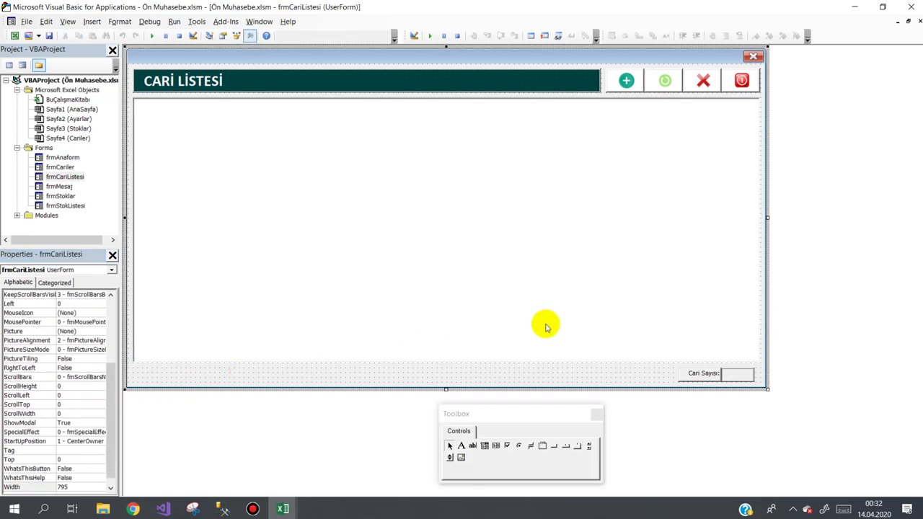
{"action": "left_click", "coordinate": [614, 310]}
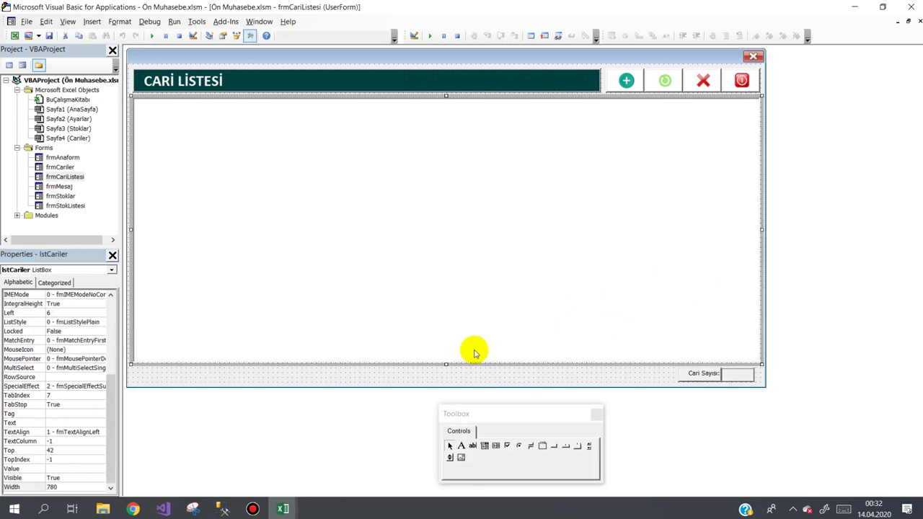
- Change the lstCariler widths so the last column is 270, testing the form twice
{"action": "double_click", "coordinate": [486, 372]}
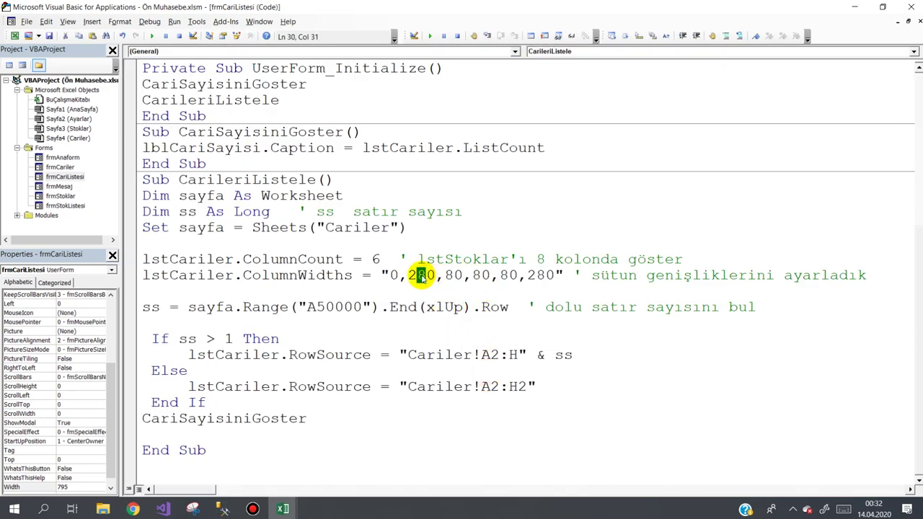
{"action": "type", "text": "7"}
{"action": "left_click", "coordinate": [152, 35]}
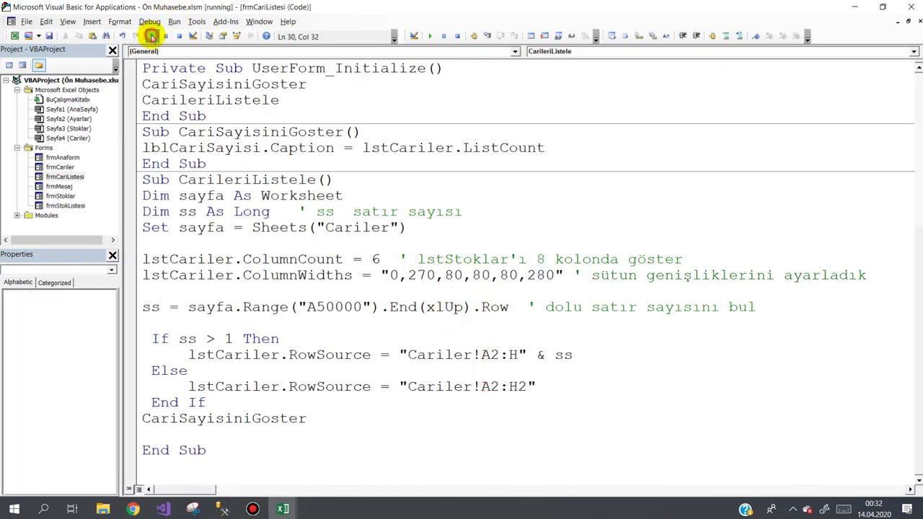
{"action": "left_click", "coordinate": [665, 394]}
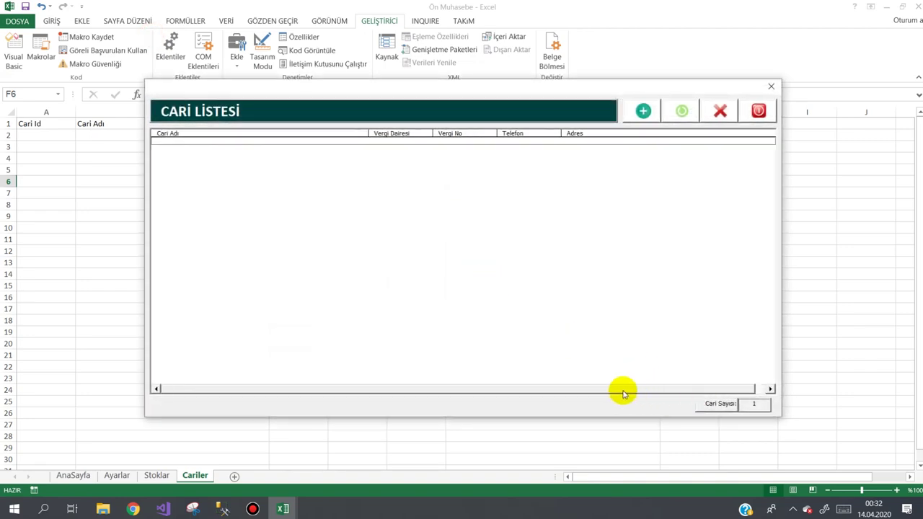
{"action": "left_click", "coordinate": [758, 111]}
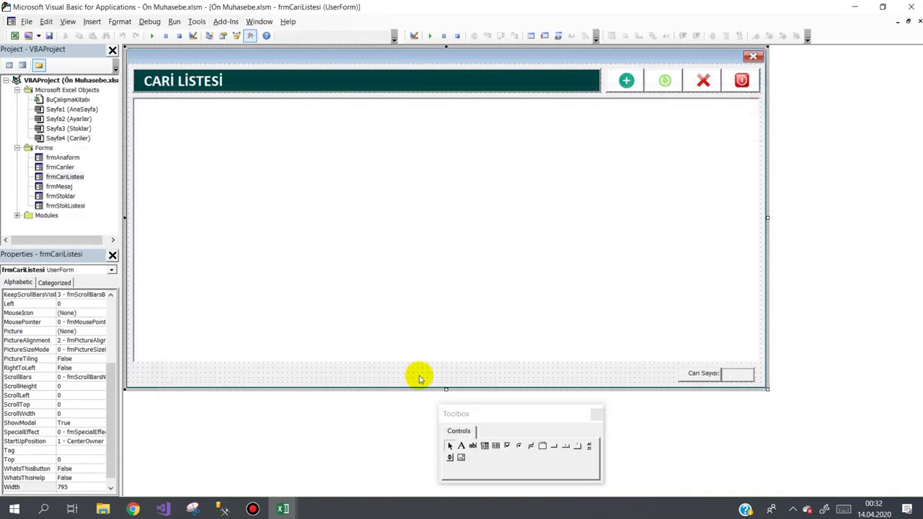
{"action": "left_click_drag", "start_coordinate": [536, 275], "coordinate": [554, 276]}
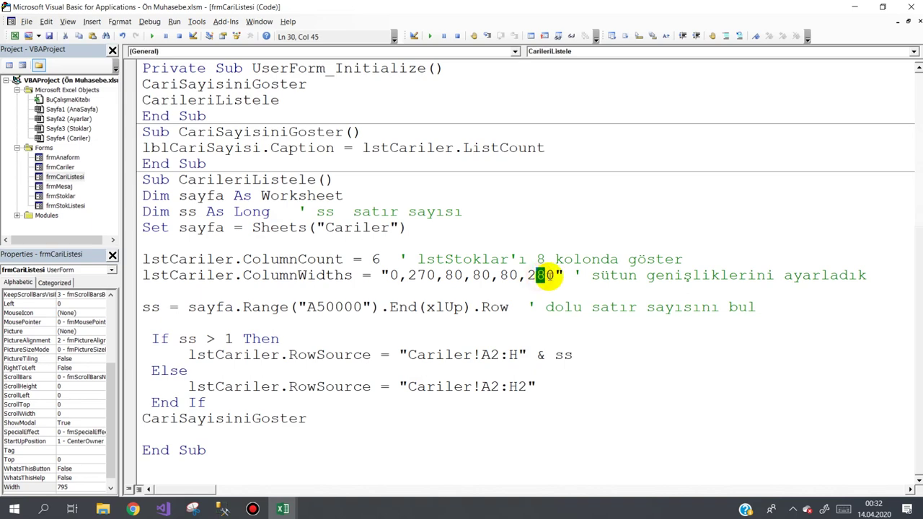
{"action": "type", "text": "70"}
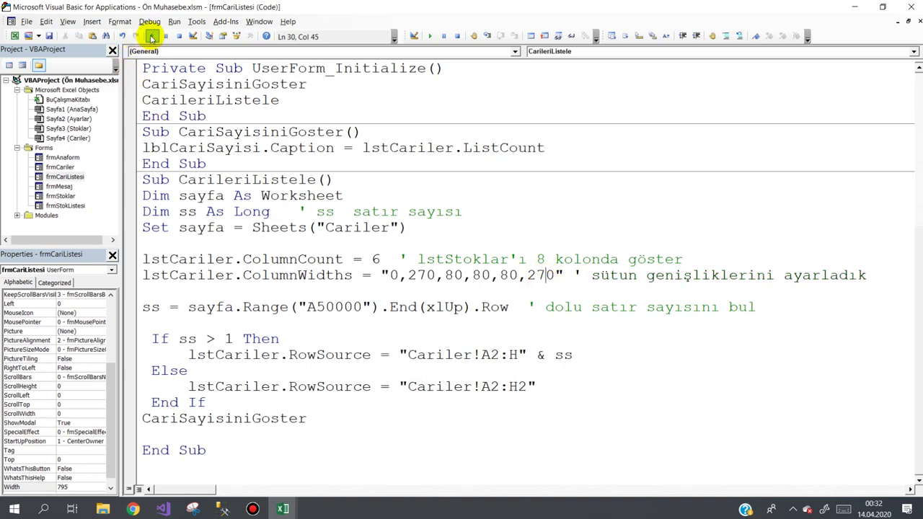
{"action": "left_click", "coordinate": [152, 36]}
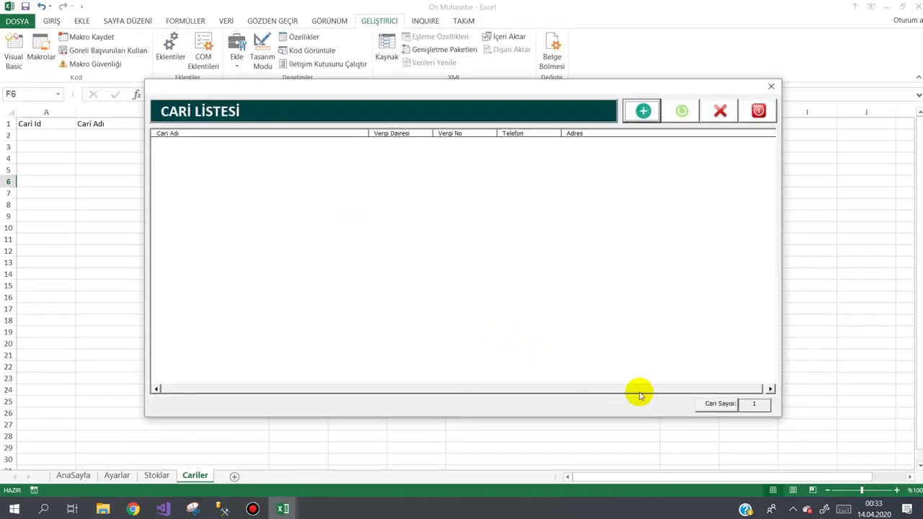
{"action": "left_click", "coordinate": [759, 111]}
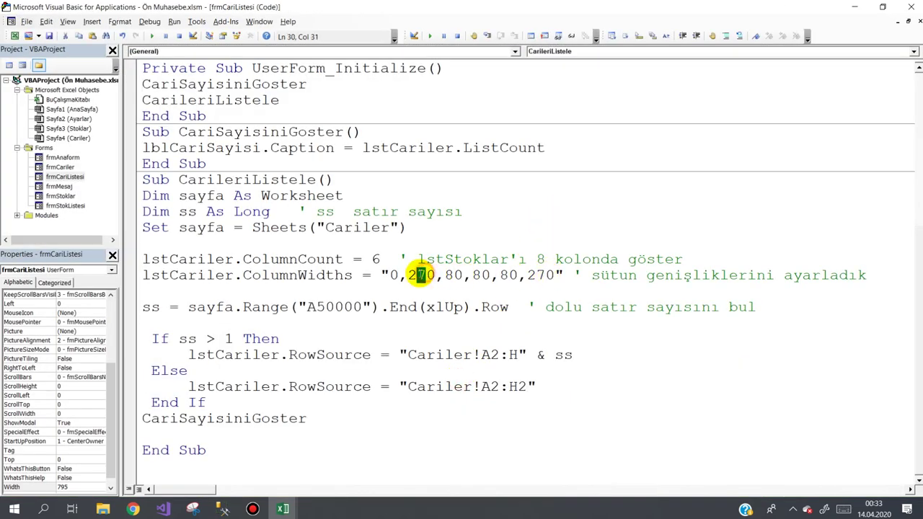
- Set the name column width to 260 and test-run the Cari list form again
{"action": "type", "text": "6"}
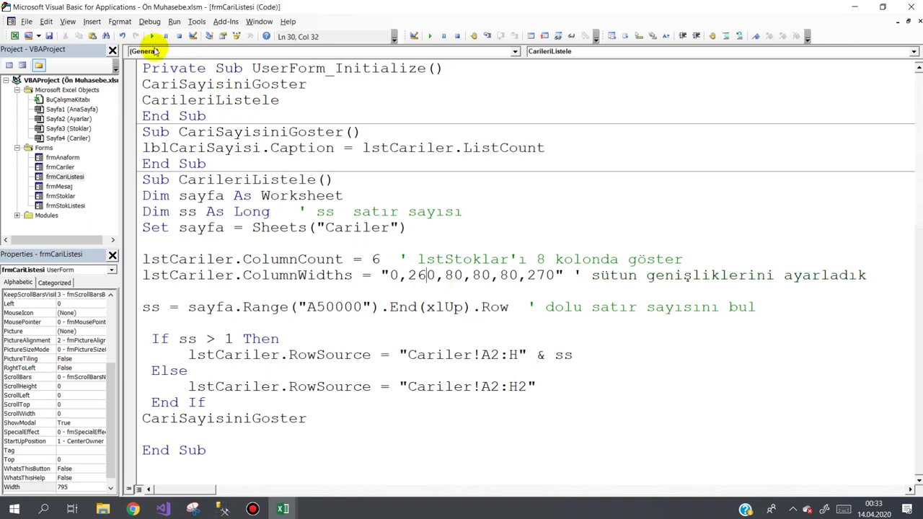
{"action": "left_click", "coordinate": [153, 37]}
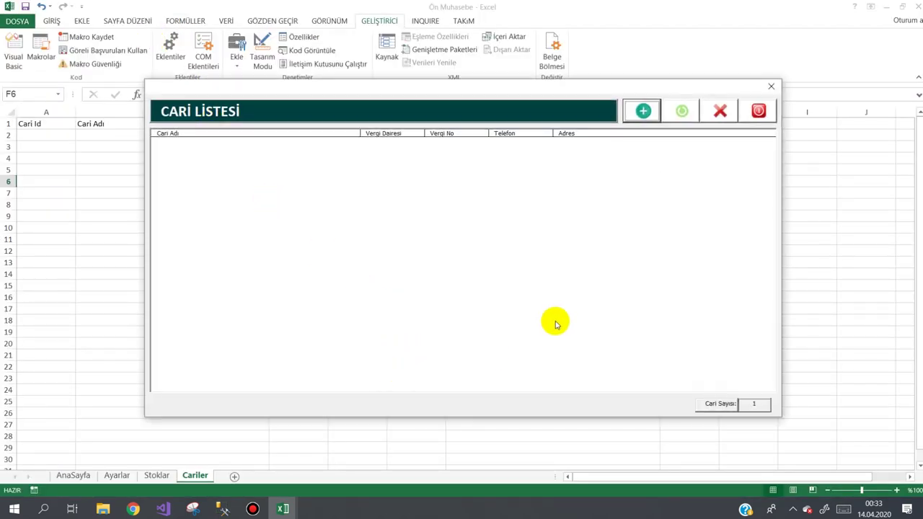
{"action": "left_click", "coordinate": [269, 349]}
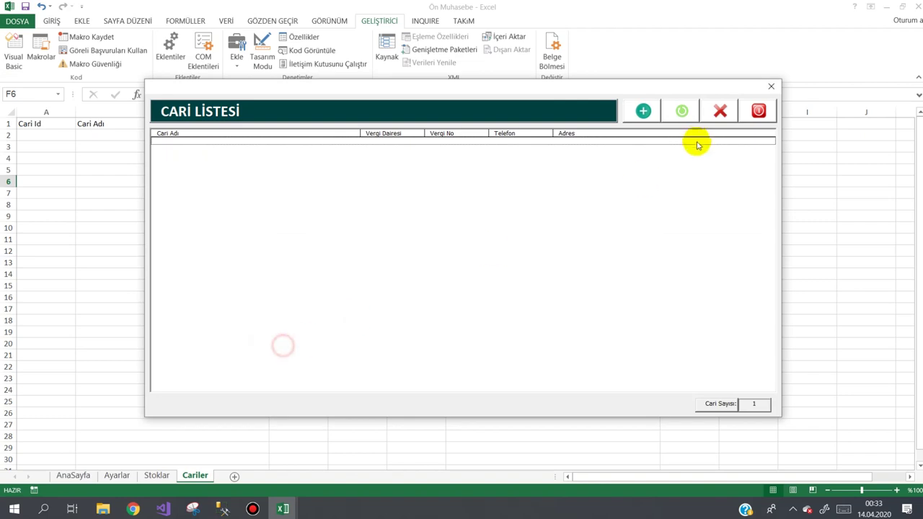
{"action": "left_click", "coordinate": [757, 113]}
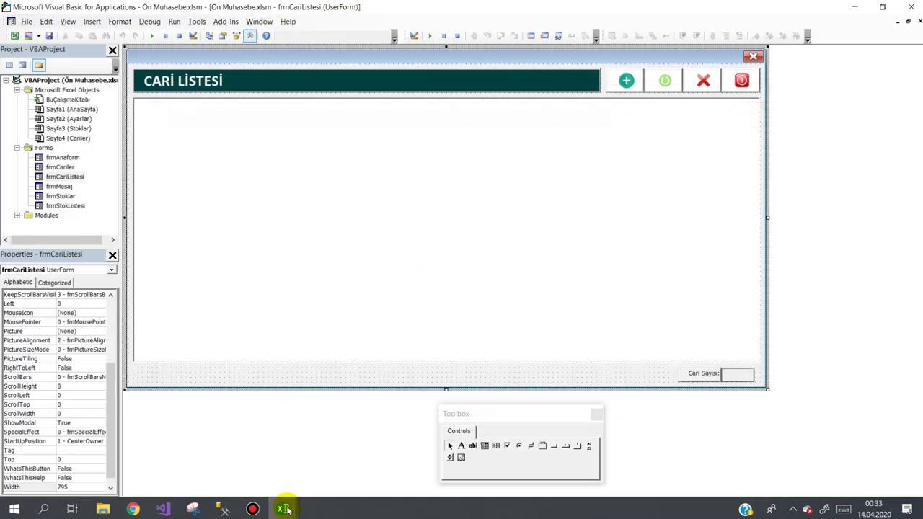
- Change lstStoklar's name column width from 280 to 270 and test-run frmStokListesi
{"action": "mouse_move", "coordinate": [282, 507]}
{"action": "double_click", "coordinate": [65, 206]}
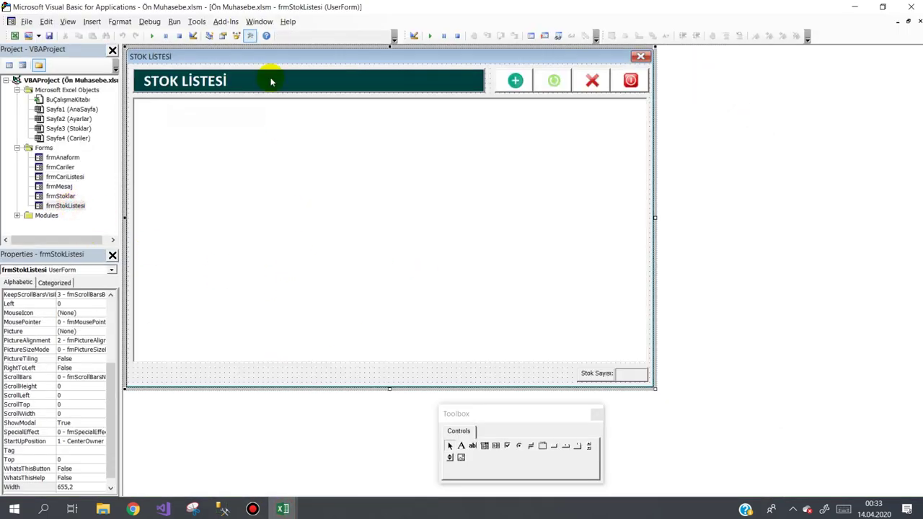
{"action": "left_click", "coordinate": [153, 36]}
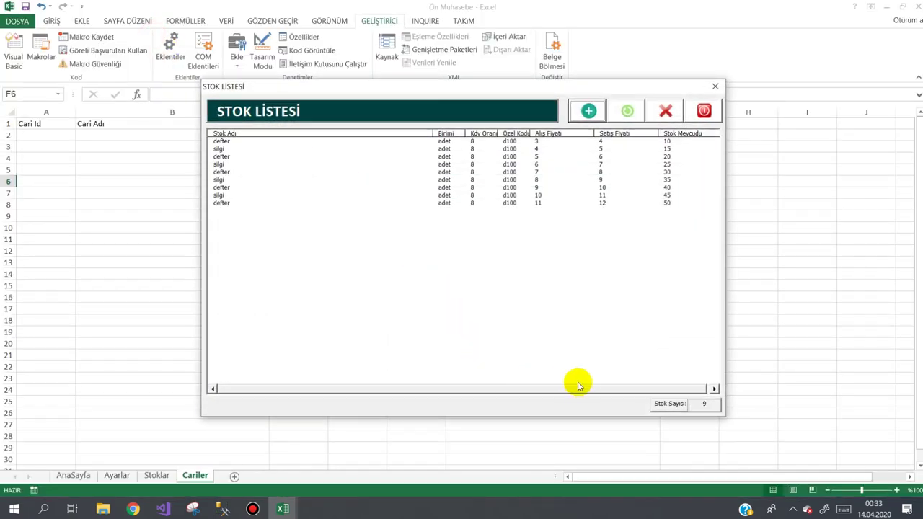
{"action": "left_click", "coordinate": [703, 111]}
{"action": "double_click", "coordinate": [361, 373]}
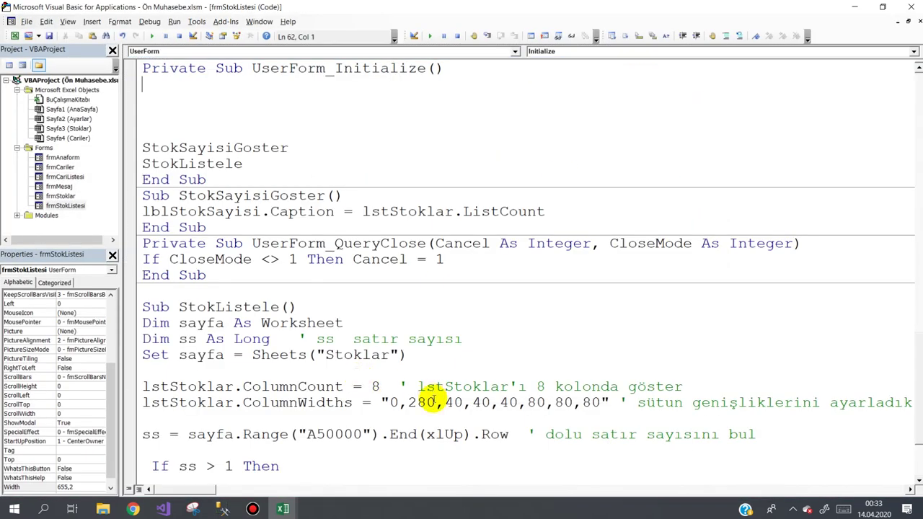
{"action": "type", "text": "27"}
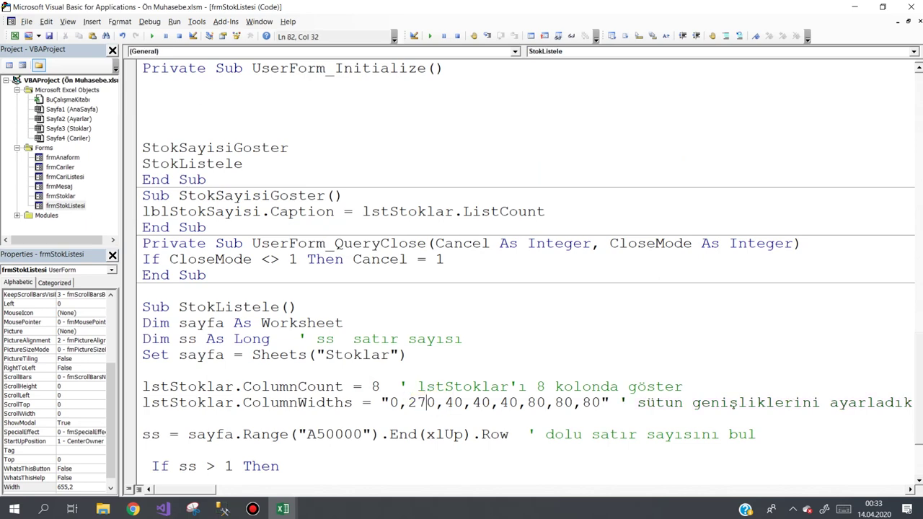
{"action": "left_click", "coordinate": [151, 36]}
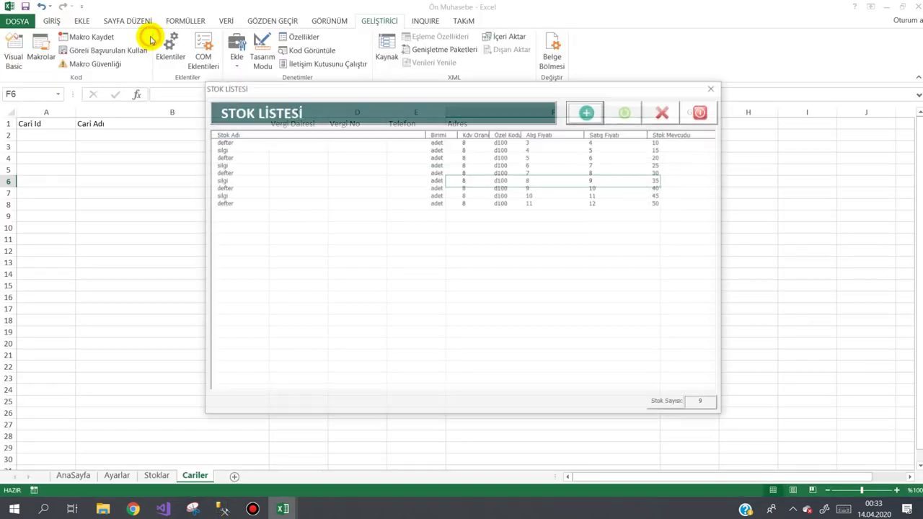
{"action": "left_click_drag", "start_coordinate": [478, 179], "coordinate": [478, 195]}
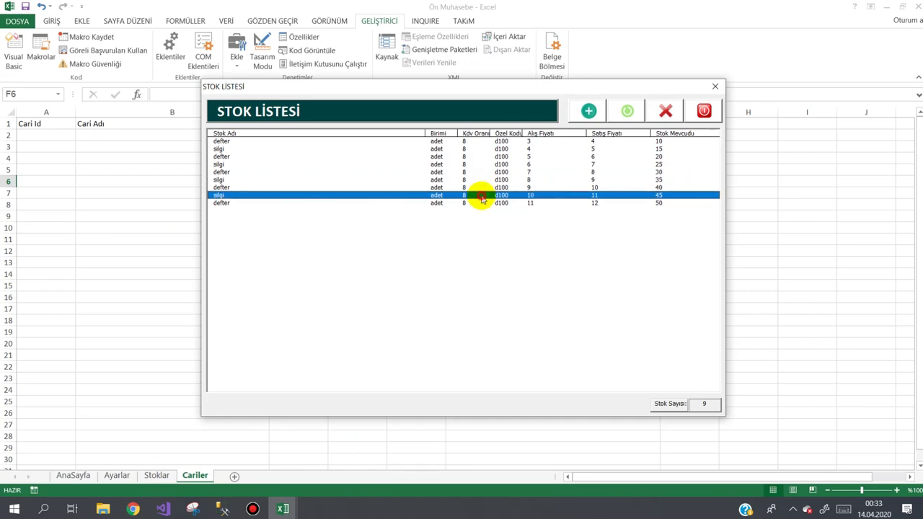
{"action": "left_click", "coordinate": [703, 110]}
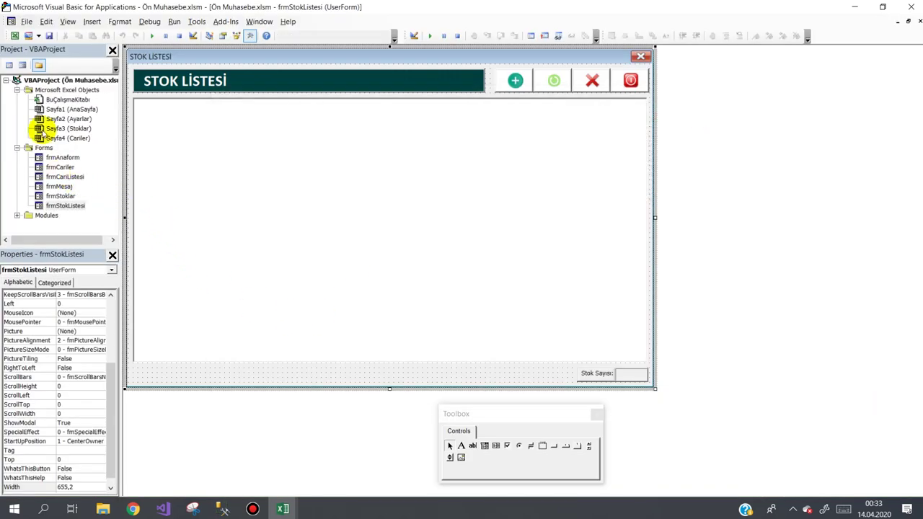
- Save the workbook past the privacy warning and return to Excel
{"action": "left_click", "coordinate": [49, 35]}
{"action": "left_click", "coordinate": [422, 286]}
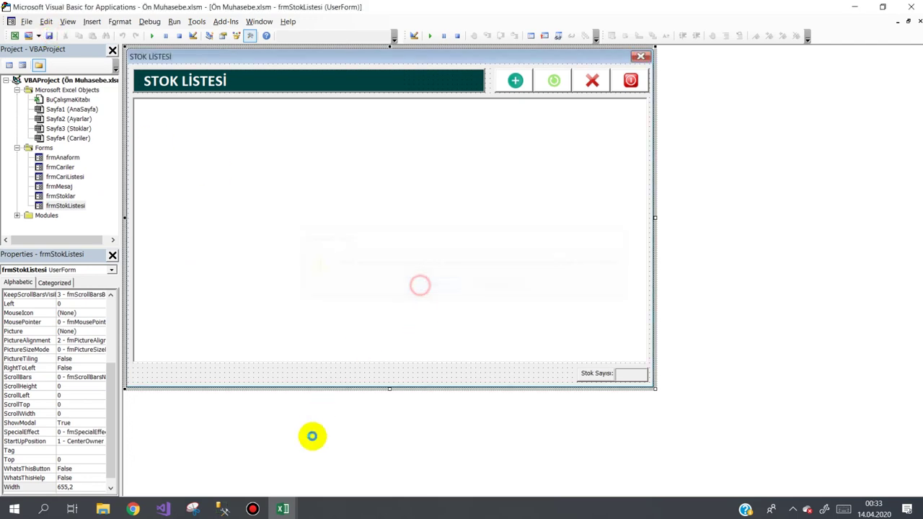
{"action": "mouse_move", "coordinate": [281, 508]}
{"action": "left_click", "coordinate": [224, 448]}
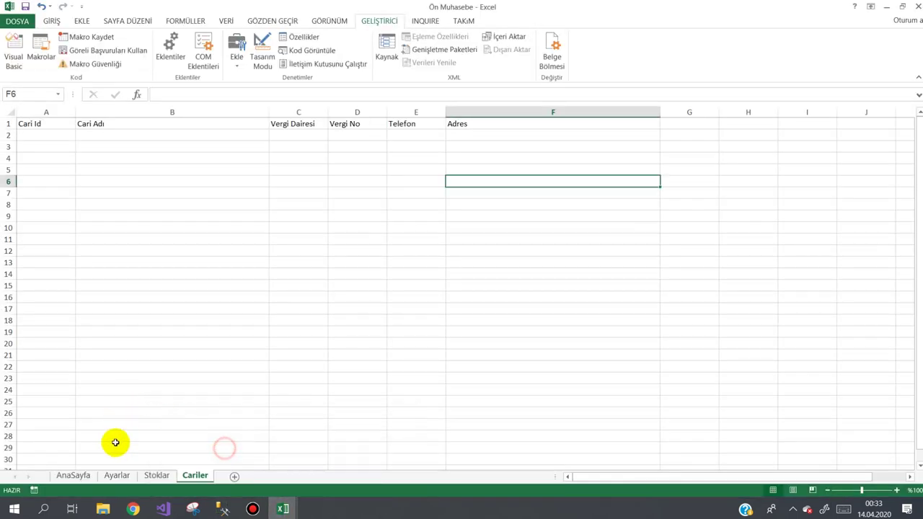
- From AnaSayfa, open the ÖN MUHASEBE PROGRAMI form, the stock list and a new stock record
{"action": "left_click", "coordinate": [73, 475]}
{"action": "left_click", "coordinate": [247, 204]}
{"action": "left_click", "coordinate": [88, 92]}
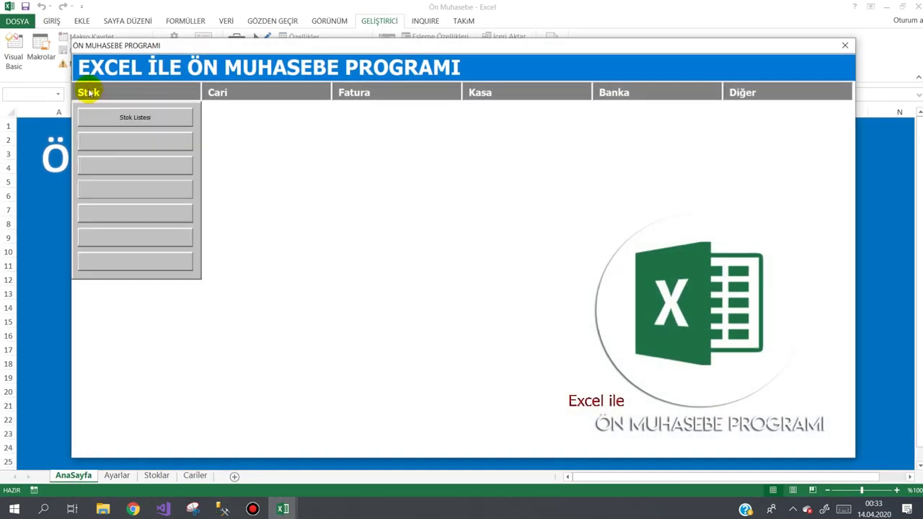
{"action": "left_click", "coordinate": [103, 120]}
{"action": "left_click", "coordinate": [577, 115]}
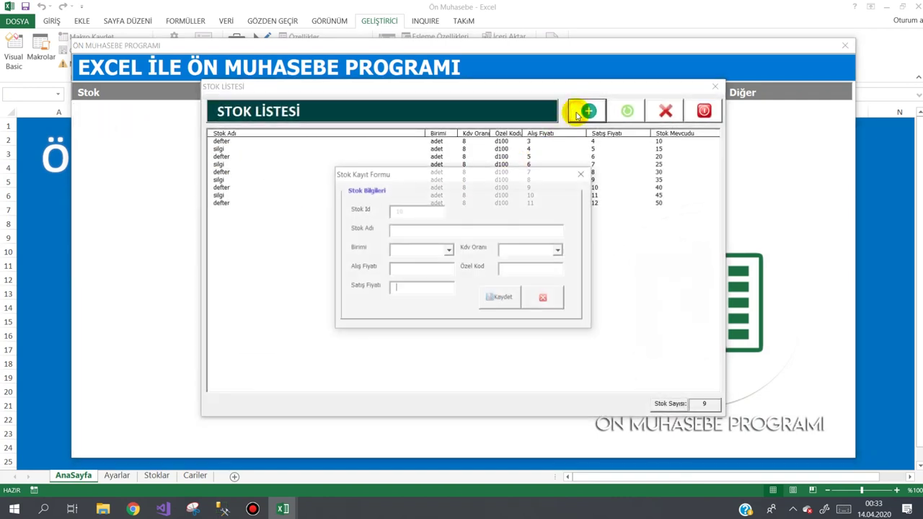
{"action": "left_click", "coordinate": [548, 303]}
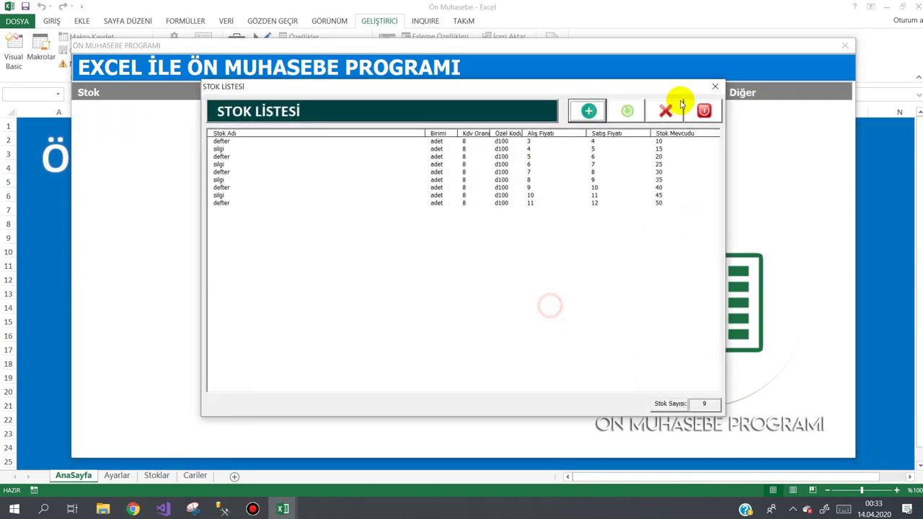
{"action": "left_click", "coordinate": [590, 113]}
{"action": "type", "text": "bilgisayar"}
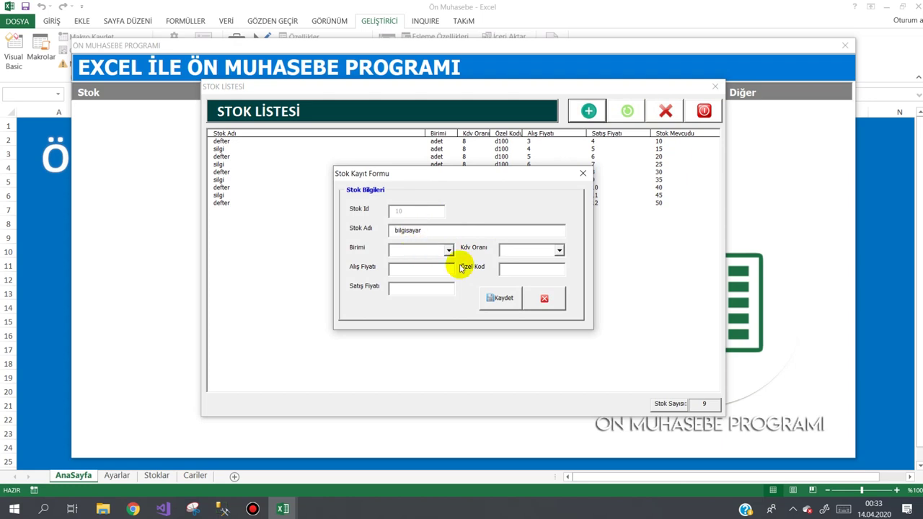
- Save BILGISAYAR as Adet, VAT 18, code b500, buy 2500, sell 2800, then close the list
{"action": "left_click", "coordinate": [449, 249]}
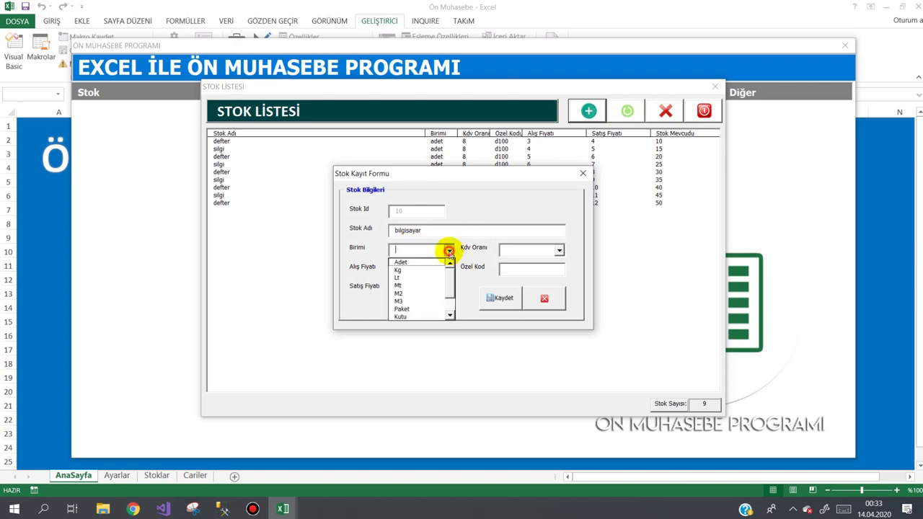
{"action": "left_click", "coordinate": [427, 259]}
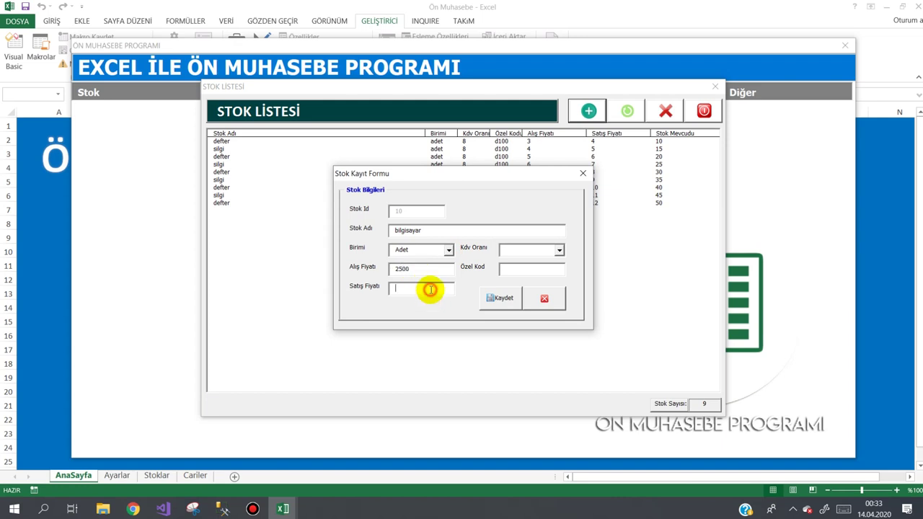
{"action": "left_click", "coordinate": [421, 288]}
{"action": "type", "text": "2800"}
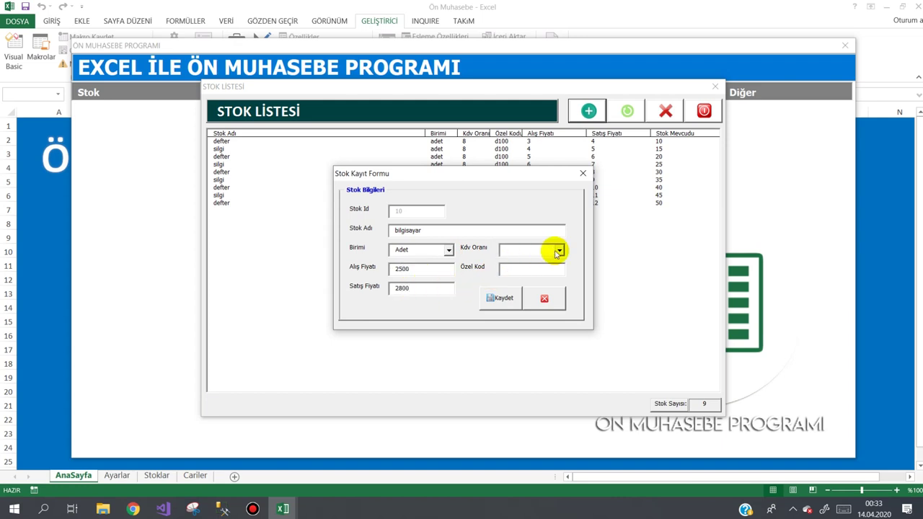
{"action": "left_click", "coordinate": [559, 249]}
{"action": "left_click", "coordinate": [535, 278]}
{"action": "type", "text": "b500"}
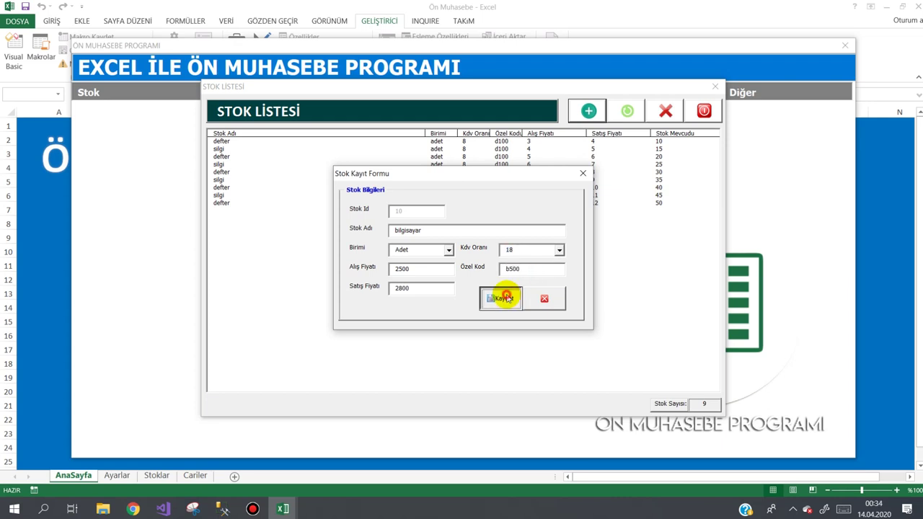
{"action": "left_click", "coordinate": [507, 298]}
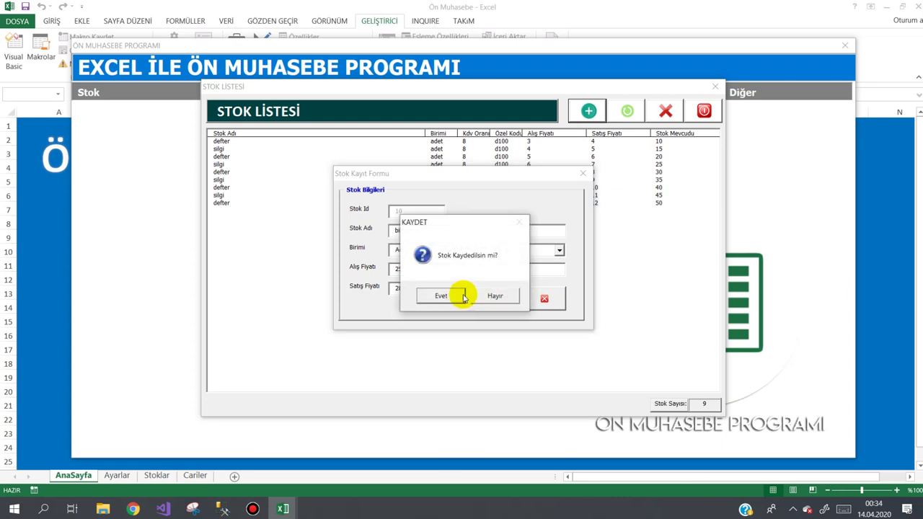
{"action": "left_click", "coordinate": [461, 292]}
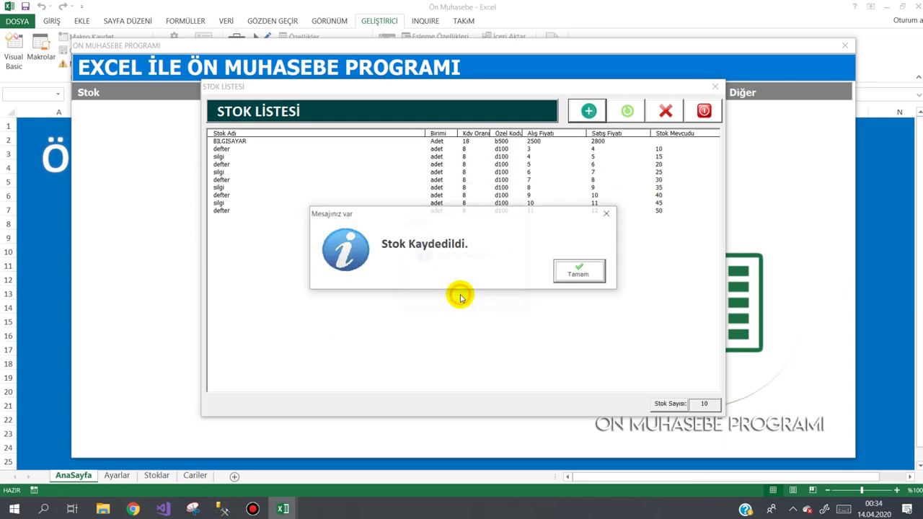
{"action": "left_click", "coordinate": [566, 280]}
{"action": "left_click", "coordinate": [264, 142]}
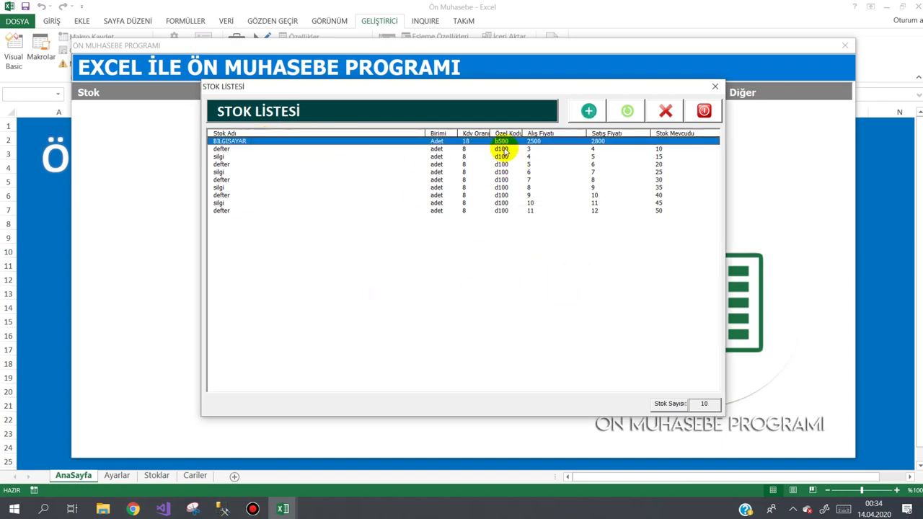
{"action": "left_click", "coordinate": [706, 110]}
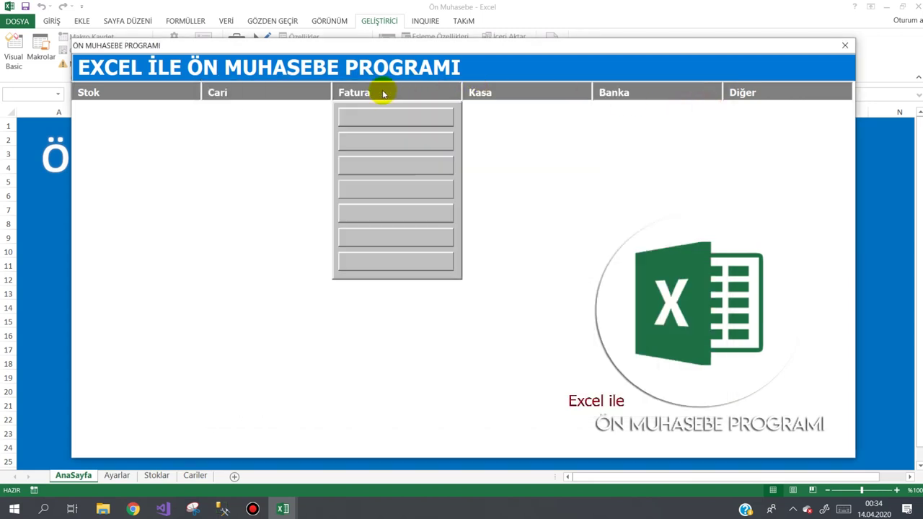
- Open the Cari list and its new customer form, then close both
{"action": "mouse_move", "coordinate": [243, 91]}
{"action": "left_click", "coordinate": [242, 119]}
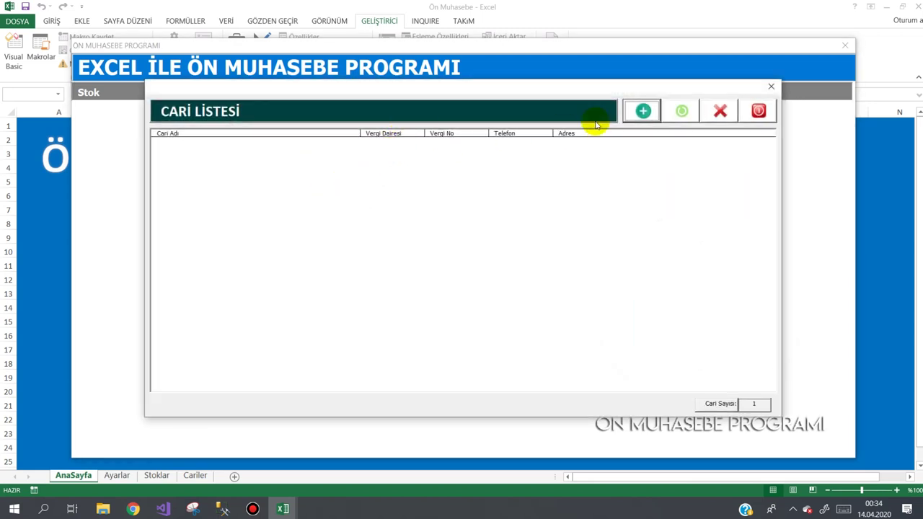
{"action": "left_click", "coordinate": [642, 110]}
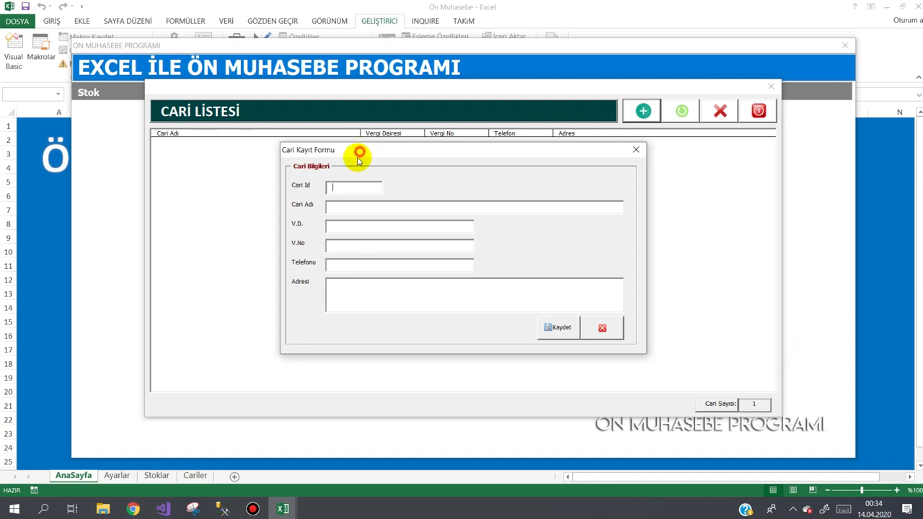
{"action": "left_click_drag", "start_coordinate": [358, 160], "coordinate": [338, 183]}
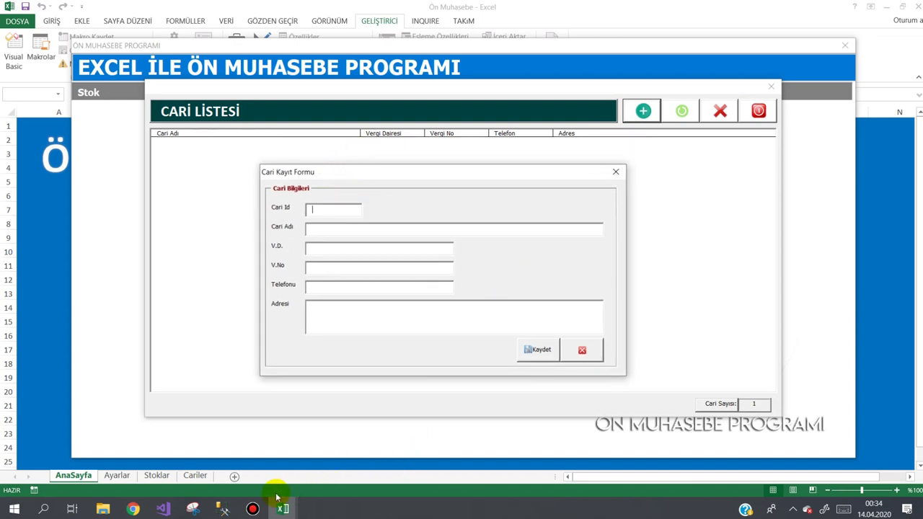
{"action": "mouse_move", "coordinate": [248, 512]}
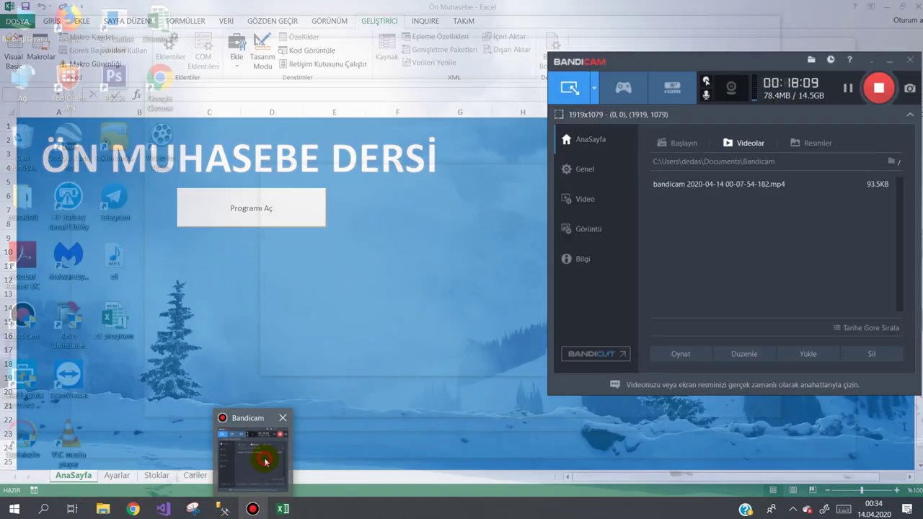
{"action": "left_click", "coordinate": [260, 482]}
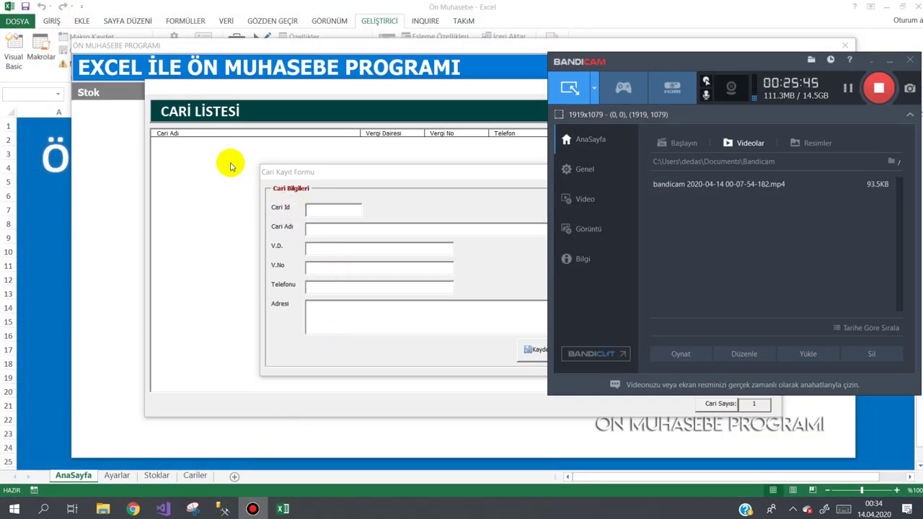
{"action": "left_click", "coordinate": [317, 321]}
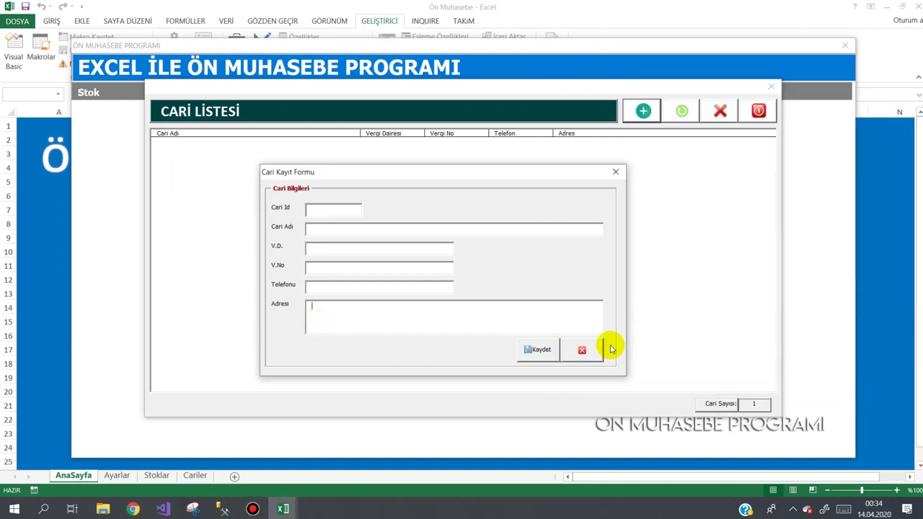
{"action": "left_click", "coordinate": [582, 349]}
{"action": "left_click", "coordinate": [758, 110]}
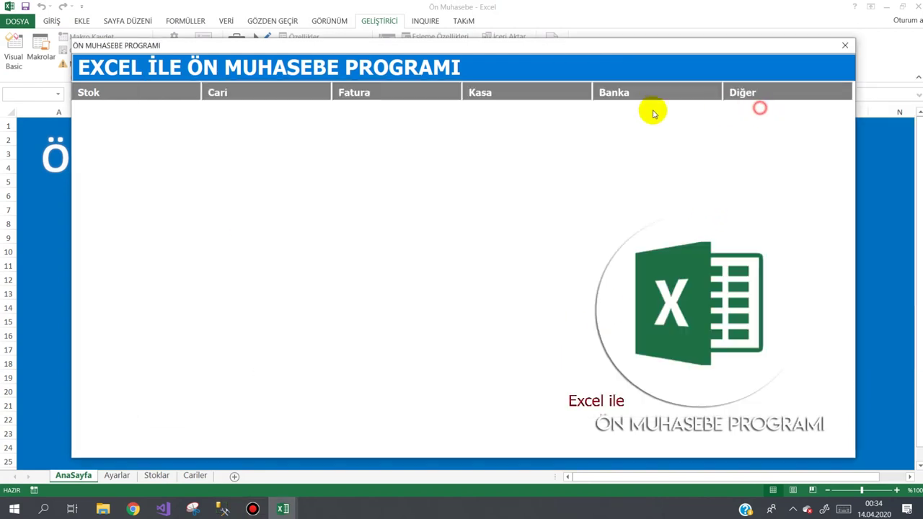
- Open the stock list and bring up a blank Stok Kayıt Formu for stock Id 11
{"action": "mouse_move", "coordinate": [108, 88]}
{"action": "left_click", "coordinate": [110, 117]}
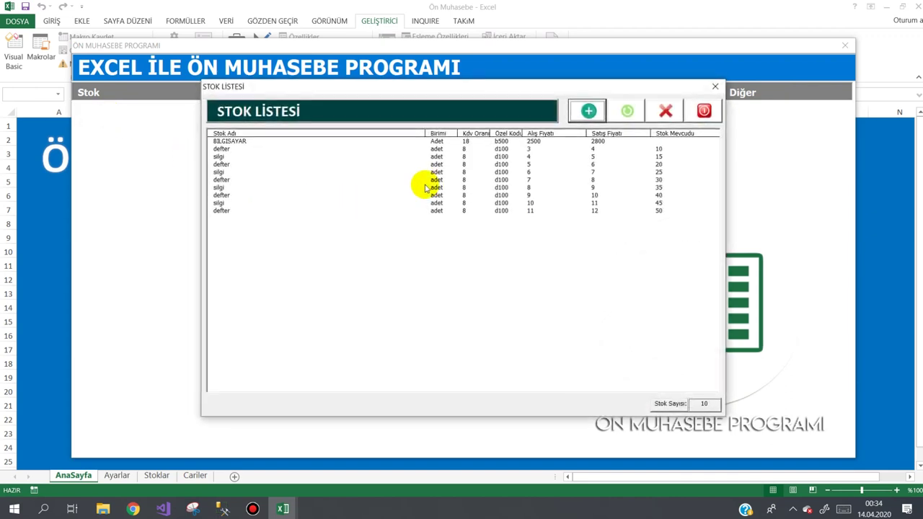
{"action": "left_click", "coordinate": [589, 111]}
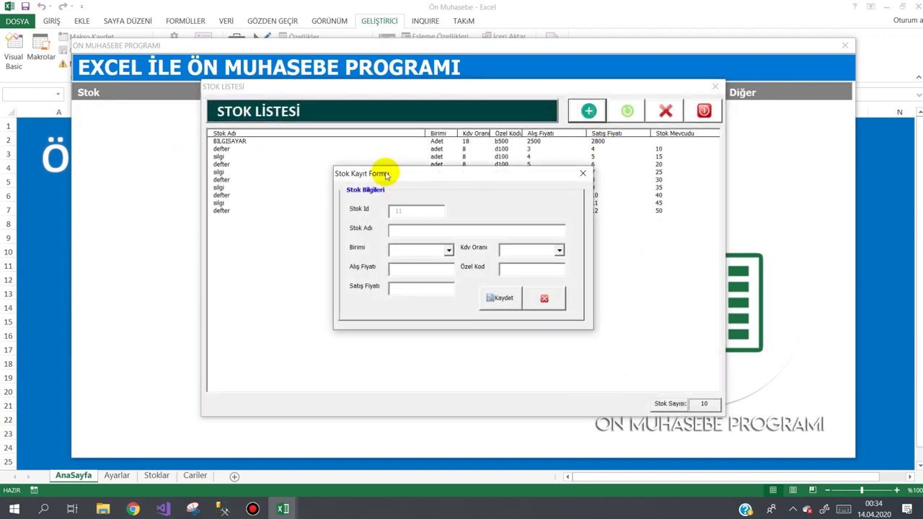
{"action": "mouse_move", "coordinate": [386, 174]}
{"action": "left_mouse_down"}
{"action": "mouse_move", "coordinate": [287, 232]}
{"action": "mouse_move", "coordinate": [353, 235]}
{"action": "left_mouse_up"}
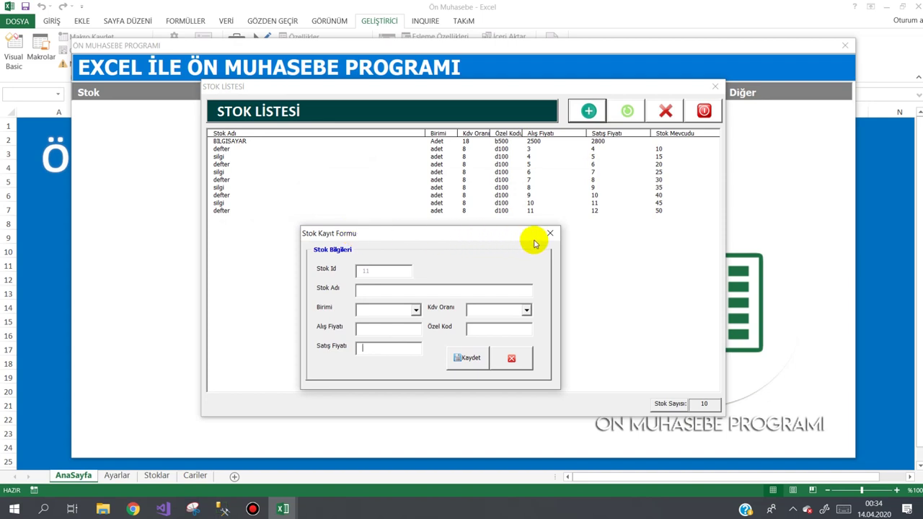
{"action": "left_click", "coordinate": [511, 358]}
{"action": "left_click", "coordinate": [245, 142]}
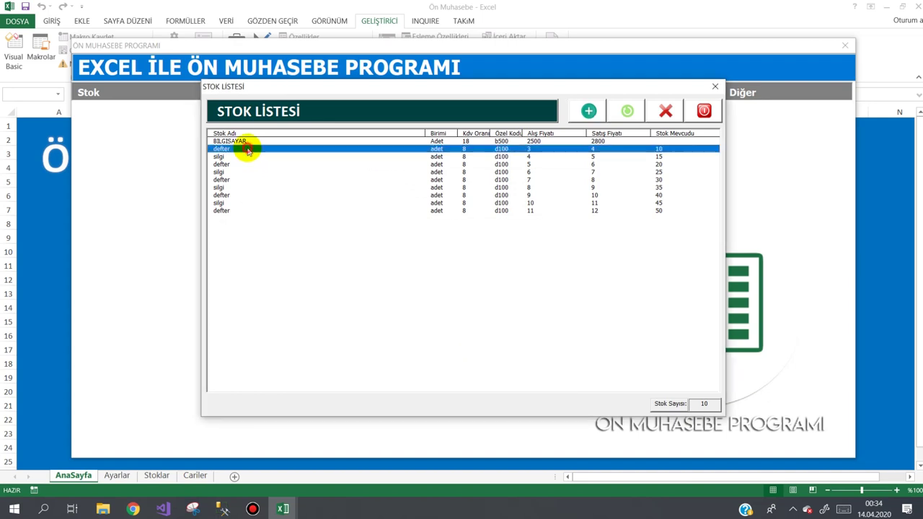
{"action": "left_click", "coordinate": [589, 110]}
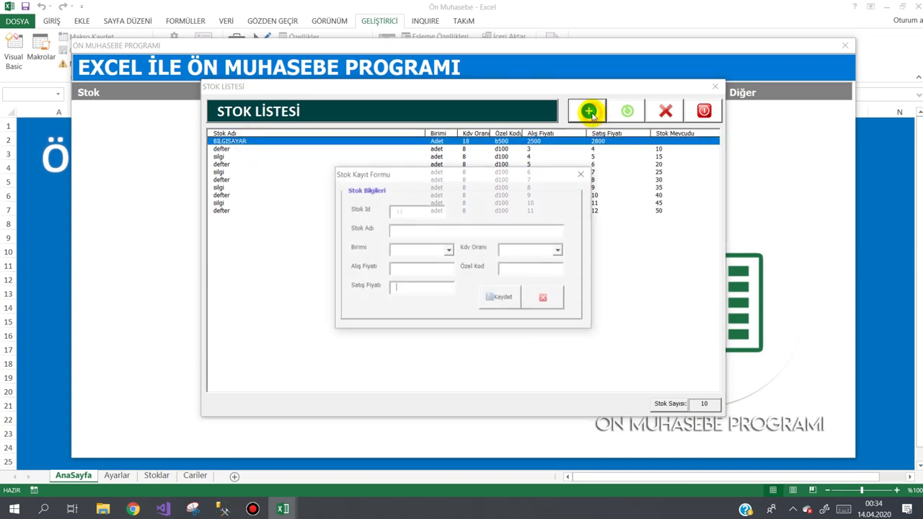
{"action": "mouse_move", "coordinate": [455, 178]}
{"action": "left_mouse_down"}
{"action": "mouse_move", "coordinate": [502, 212]}
{"action": "mouse_move", "coordinate": [464, 195]}
{"action": "left_mouse_up"}
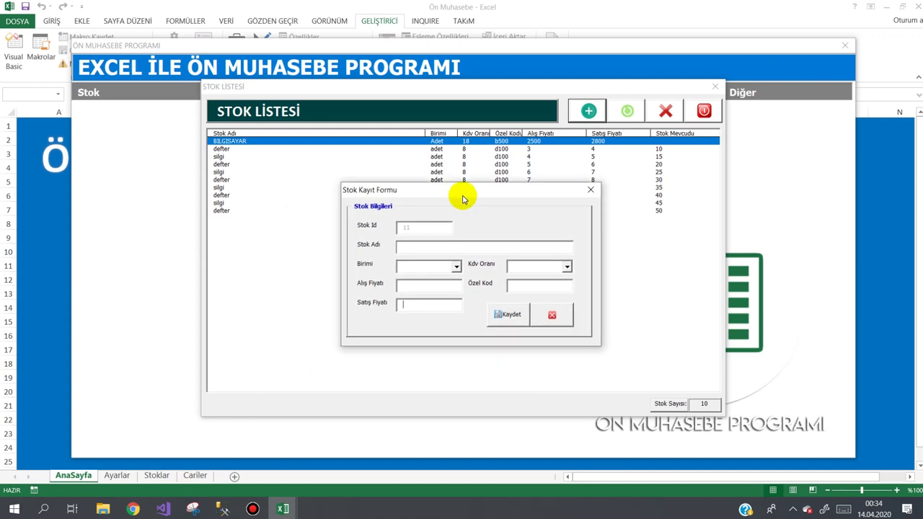
{"action": "left_click", "coordinate": [252, 509]}
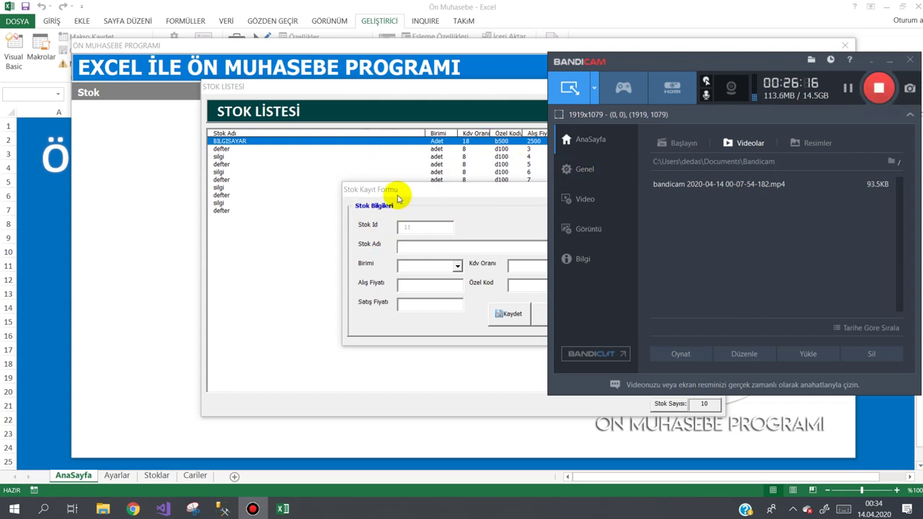
{"action": "left_click", "coordinate": [467, 193]}
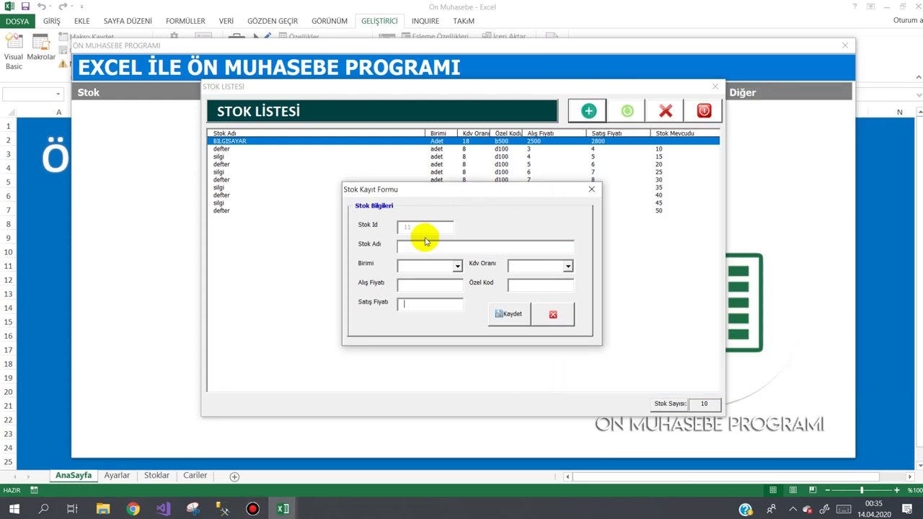
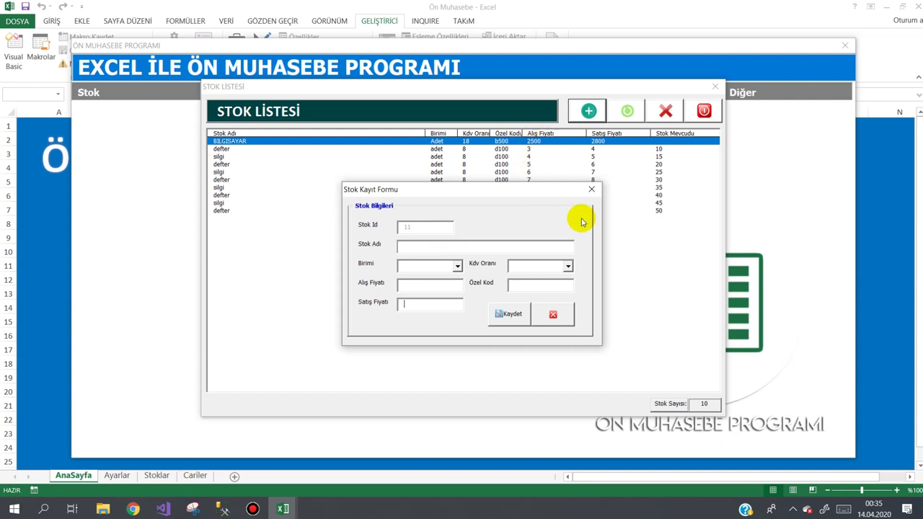
- Discard the new Stok Kayıt Formu entry and close the 10-item STOK LİSTESİ
{"action": "left_click", "coordinate": [556, 311]}
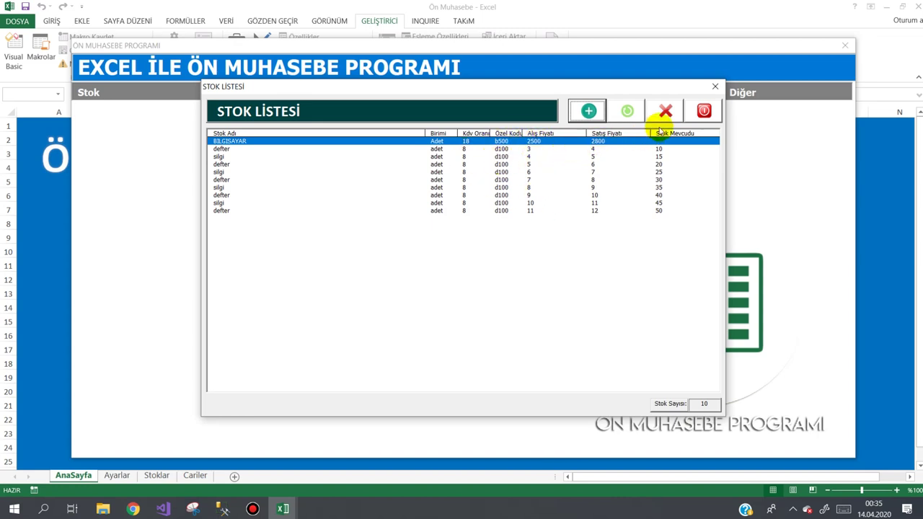
{"action": "left_click", "coordinate": [697, 117]}
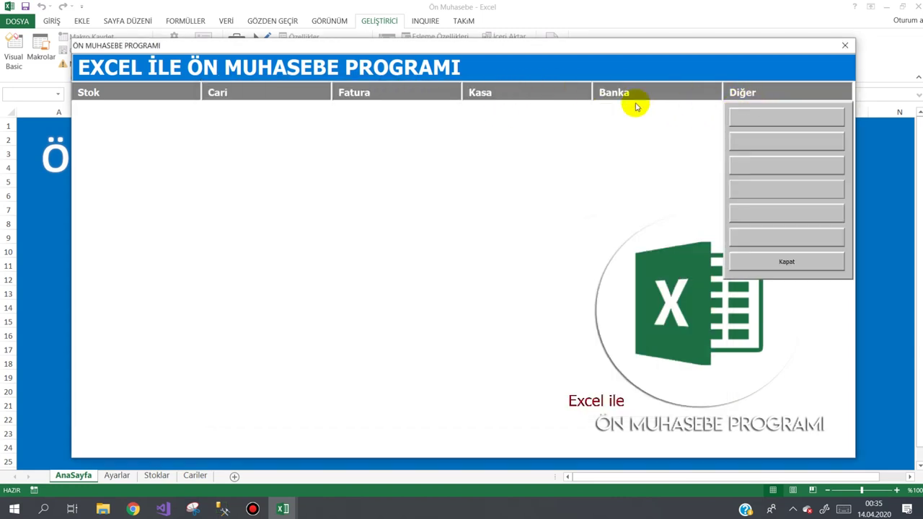
- Close the ÖN MUHASEBE PROGRAMI main form using Kapat in the Diğer panel
{"action": "mouse_move", "coordinate": [107, 98]}
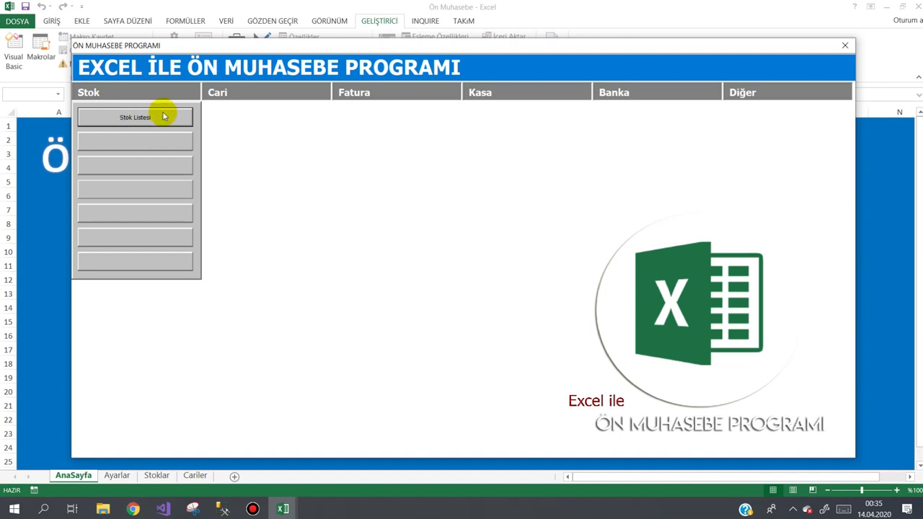
{"action": "mouse_move", "coordinate": [216, 93]}
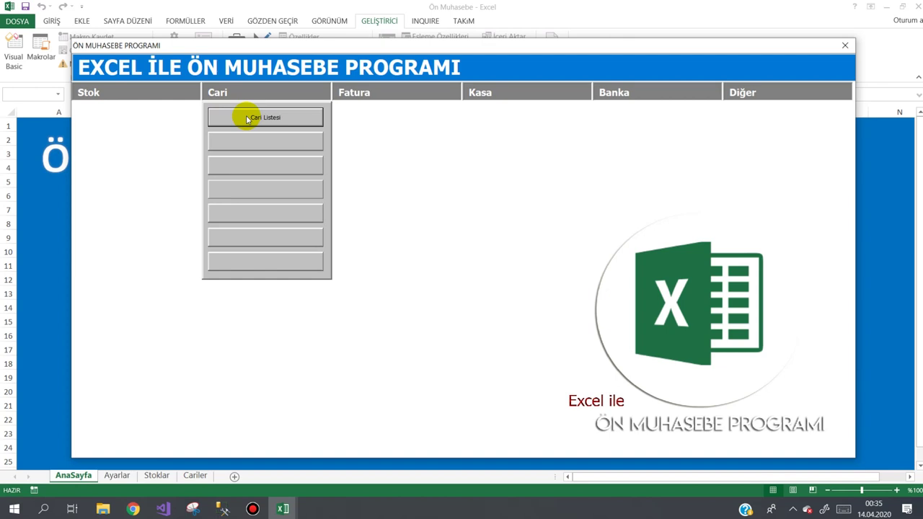
{"action": "mouse_move", "coordinate": [353, 105]}
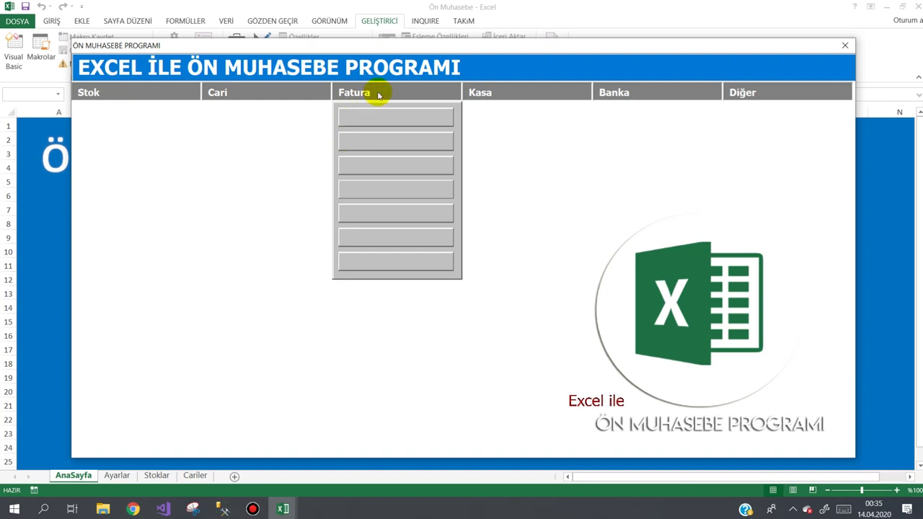
{"action": "mouse_move", "coordinate": [484, 99]}
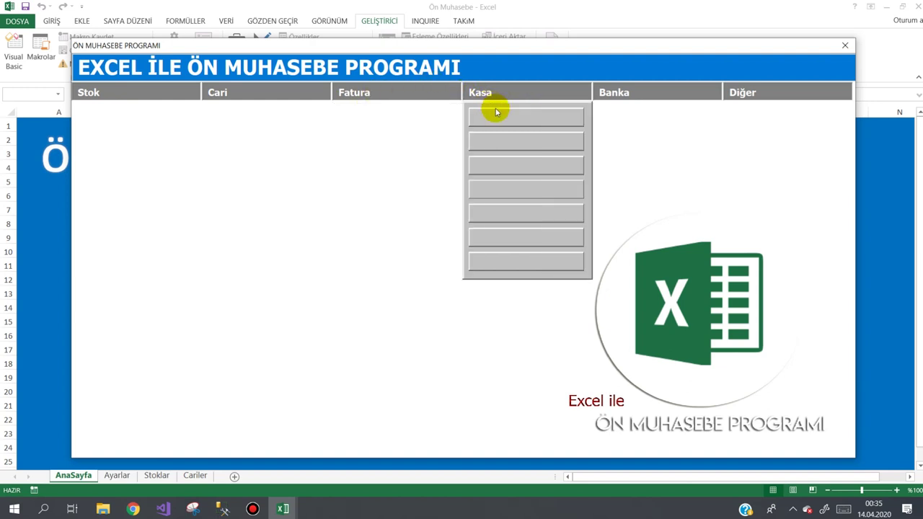
{"action": "mouse_move", "coordinate": [621, 87]}
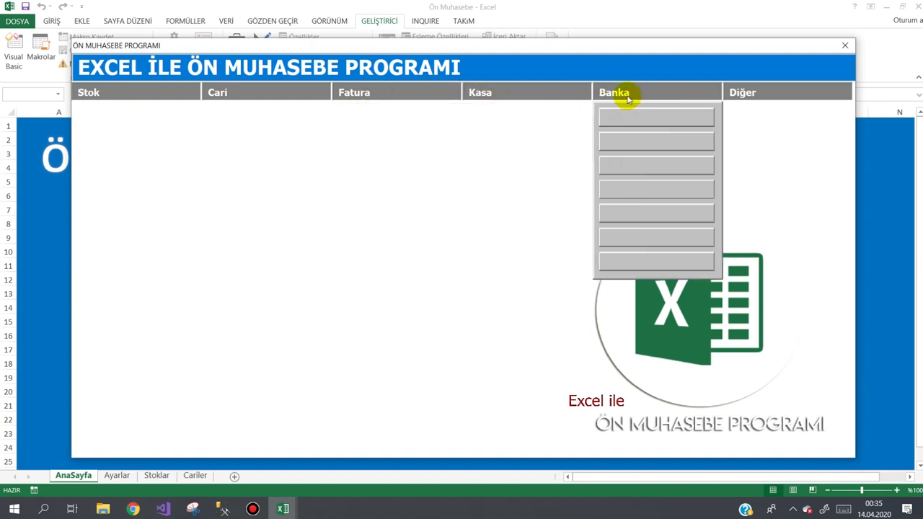
{"action": "mouse_move", "coordinate": [774, 85]}
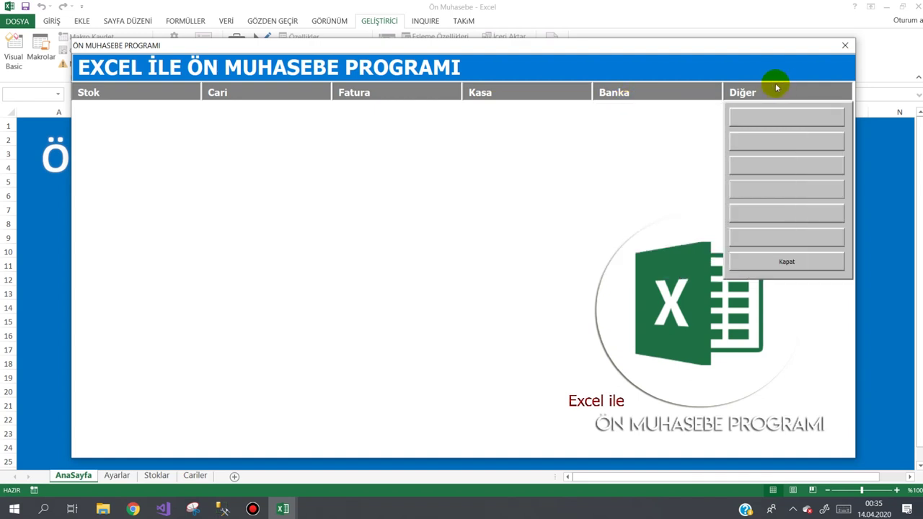
{"action": "left_click", "coordinate": [786, 264]}
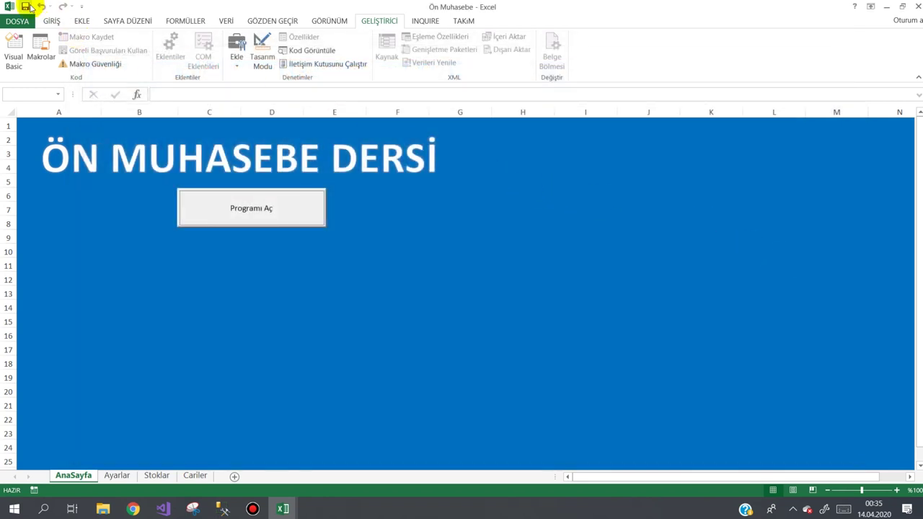
- Save the workbook, relaunch the program, and view then close the empty Cari Listesi
{"action": "left_click", "coordinate": [25, 7]}
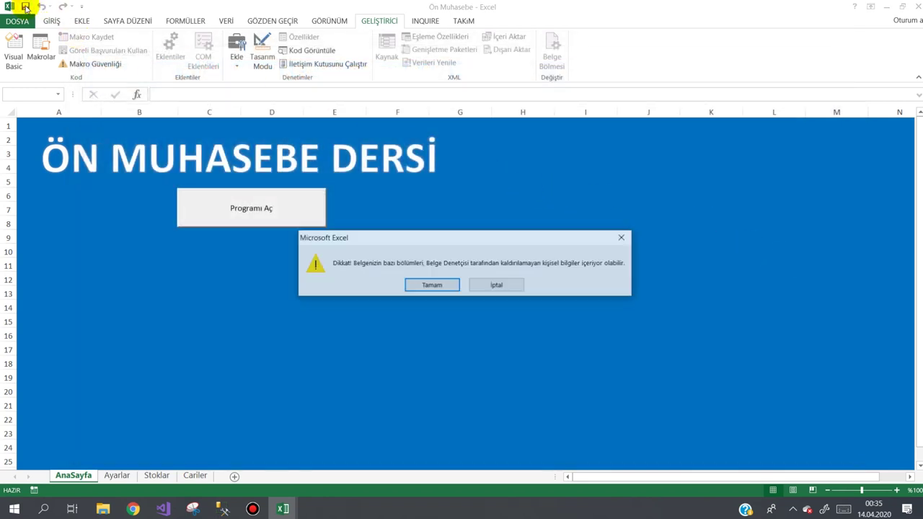
{"action": "left_click", "coordinate": [424, 283]}
{"action": "left_click", "coordinate": [261, 210]}
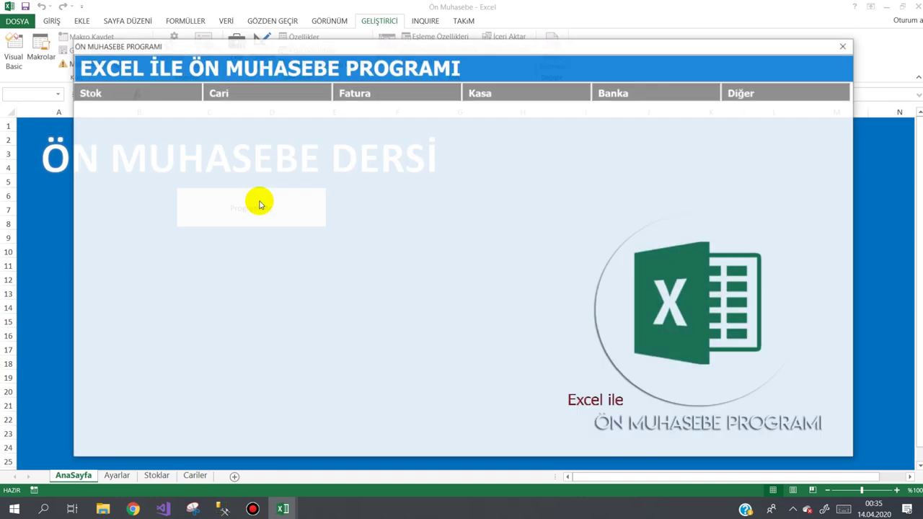
{"action": "mouse_move", "coordinate": [245, 92]}
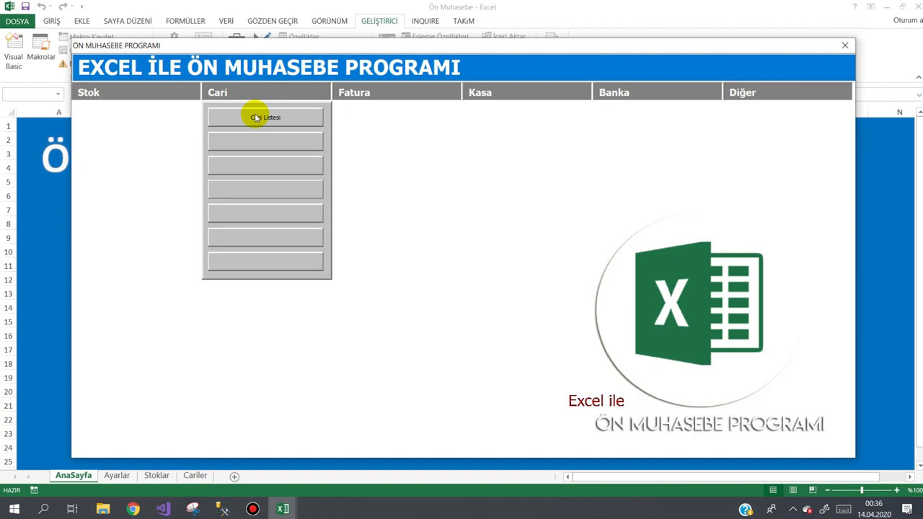
{"action": "left_click", "coordinate": [264, 118]}
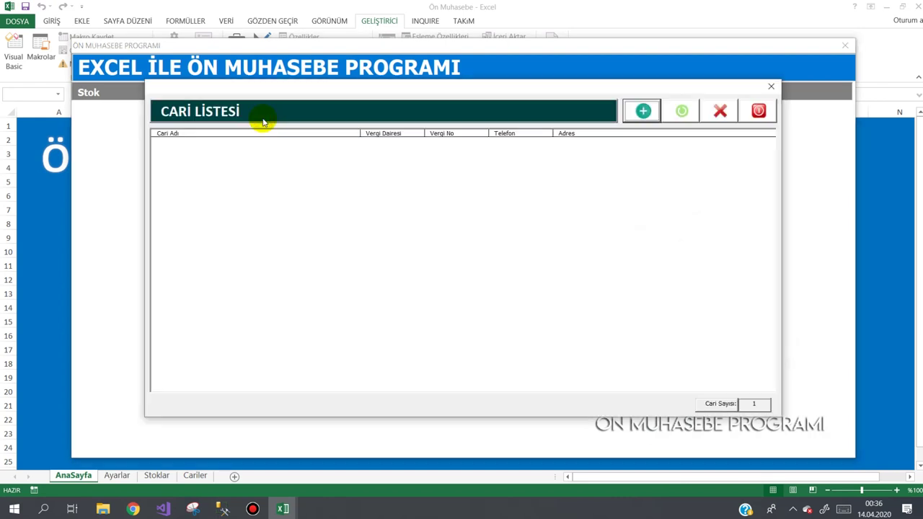
{"action": "left_click", "coordinate": [759, 110]}
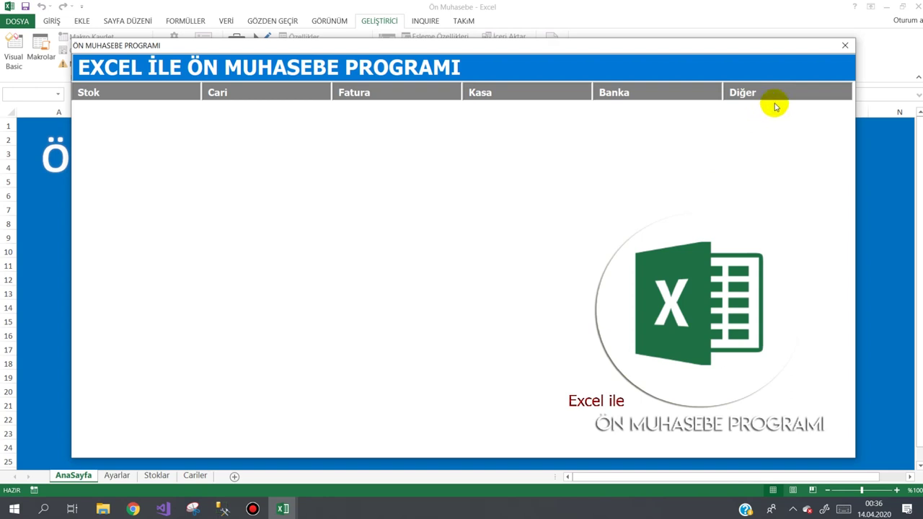
- Close the ÖN MUHASEBE PROGRAMI form via Diğer > Kapat, returning to AnaSayfa
{"action": "mouse_move", "coordinate": [760, 98]}
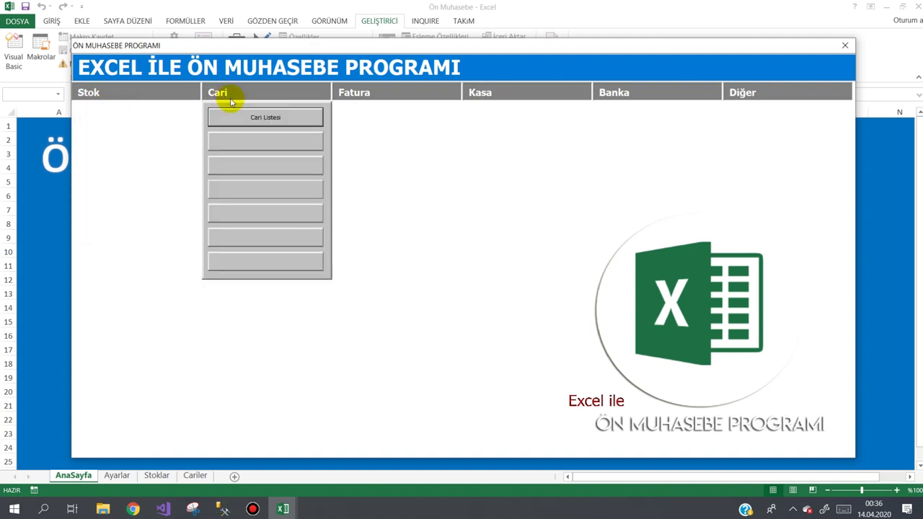
{"action": "mouse_move", "coordinate": [527, 99]}
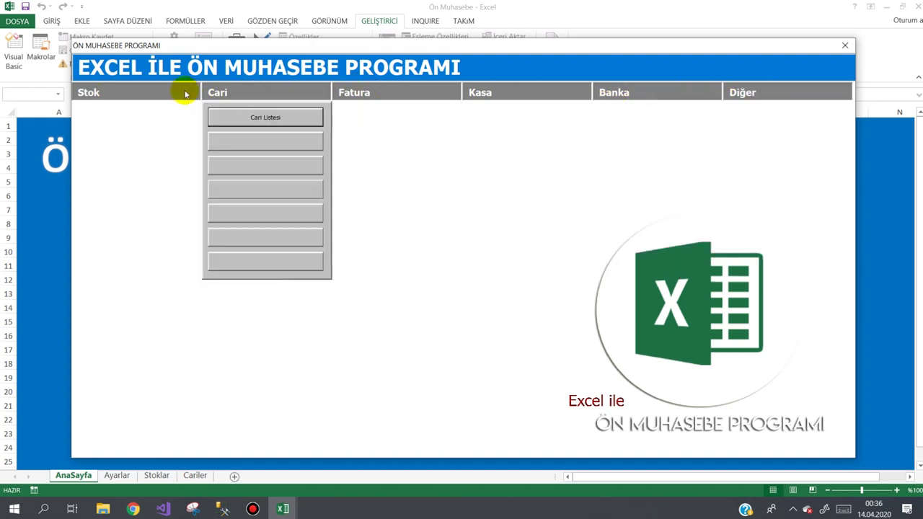
{"action": "mouse_move", "coordinate": [185, 94]}
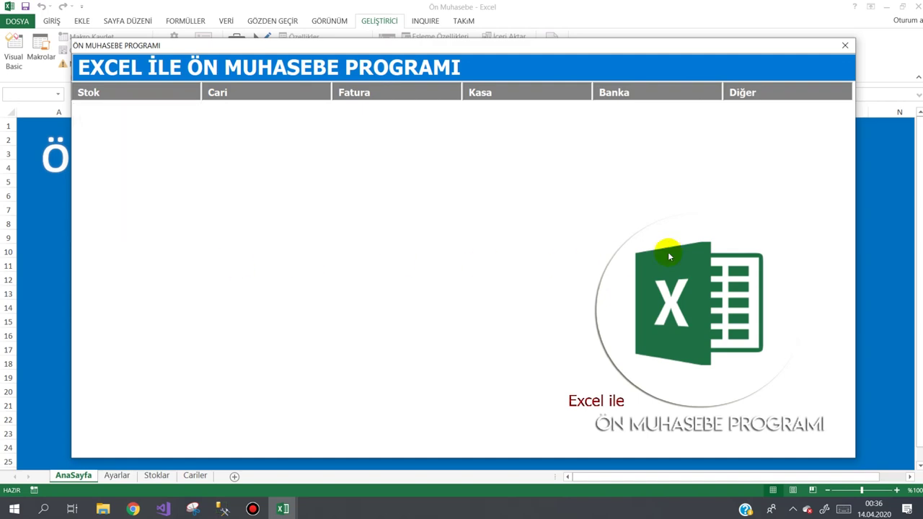
{"action": "left_click", "coordinate": [771, 260]}
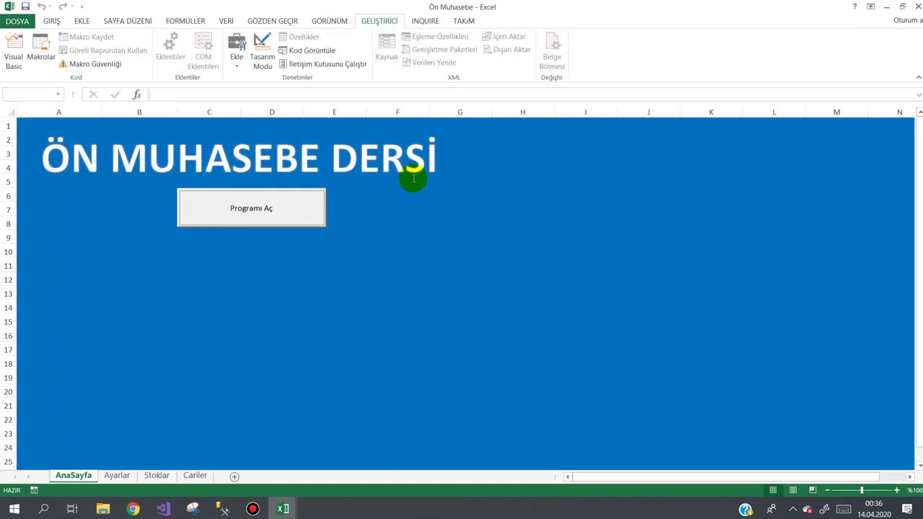
- Save the workbook, accepting the personal-information warning
{"action": "left_click", "coordinate": [375, 211]}
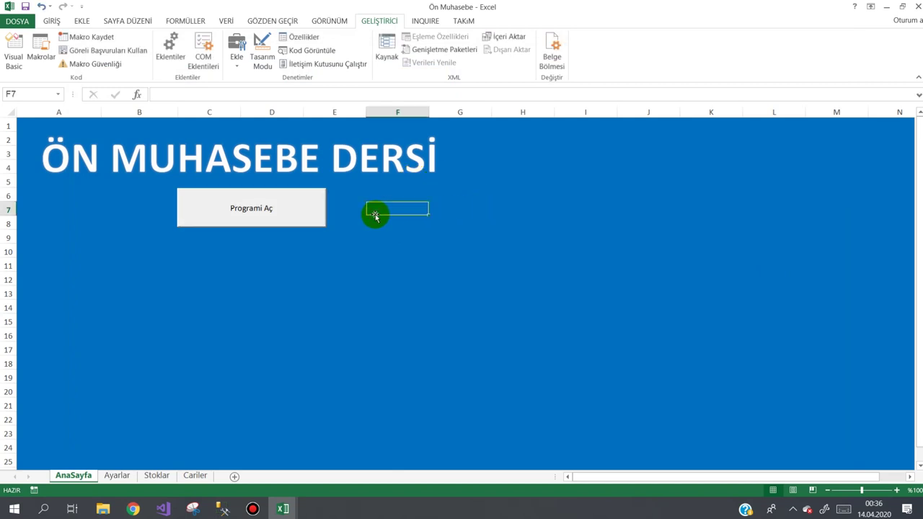
{"action": "left_click", "coordinate": [85, 223]}
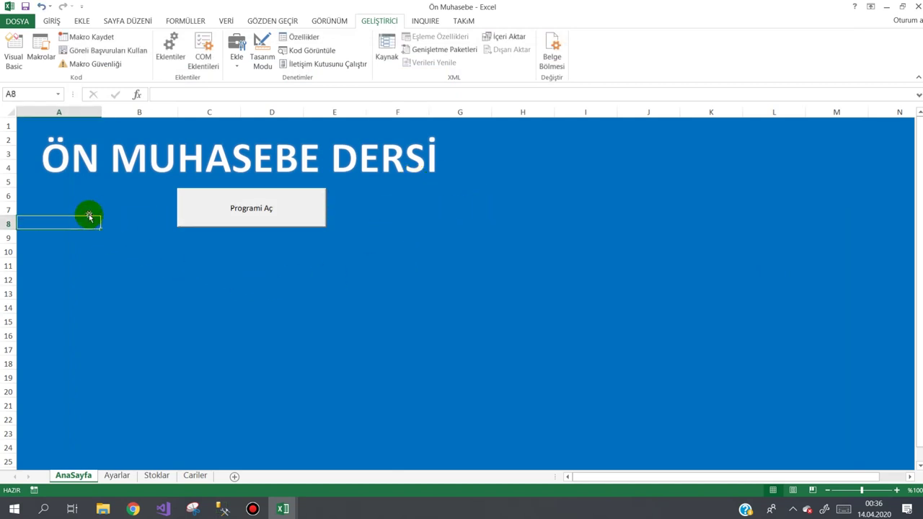
{"action": "left_click", "coordinate": [25, 7]}
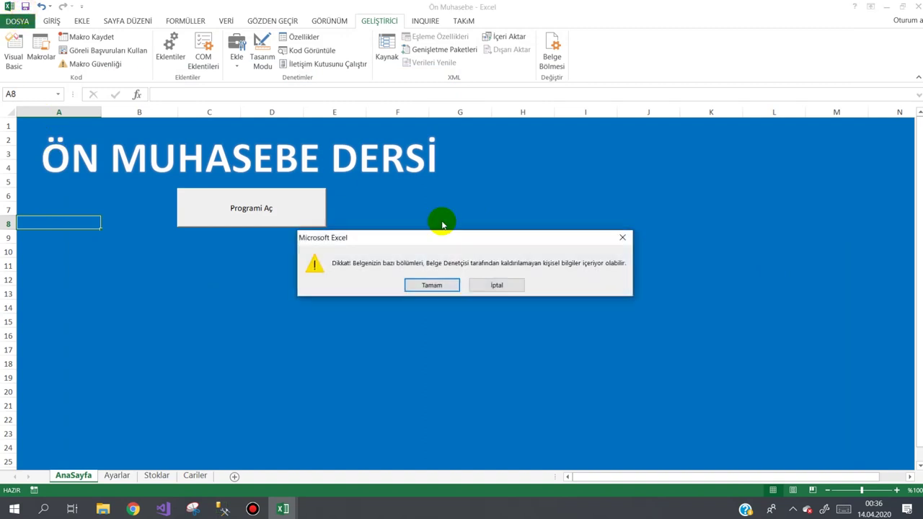
{"action": "left_click", "coordinate": [433, 285]}
- Select cells and drag across a range on the AnaSayfa worksheet
{"action": "left_click", "coordinate": [432, 222]}
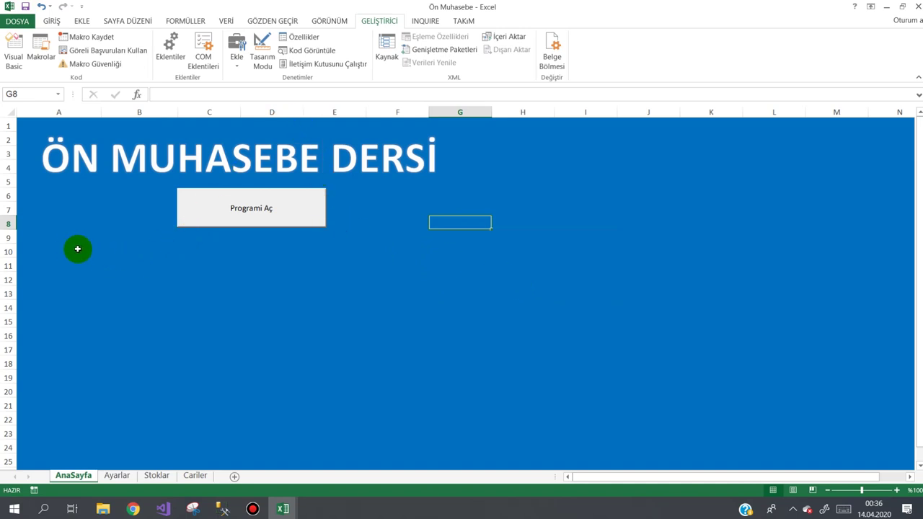
{"action": "mouse_move", "coordinate": [63, 249]}
{"action": "left_mouse_down"}
{"action": "mouse_move", "coordinate": [679, 265]}
{"action": "mouse_move", "coordinate": [683, 247]}
{"action": "left_mouse_up"}
{"action": "left_click", "coordinate": [299, 306]}
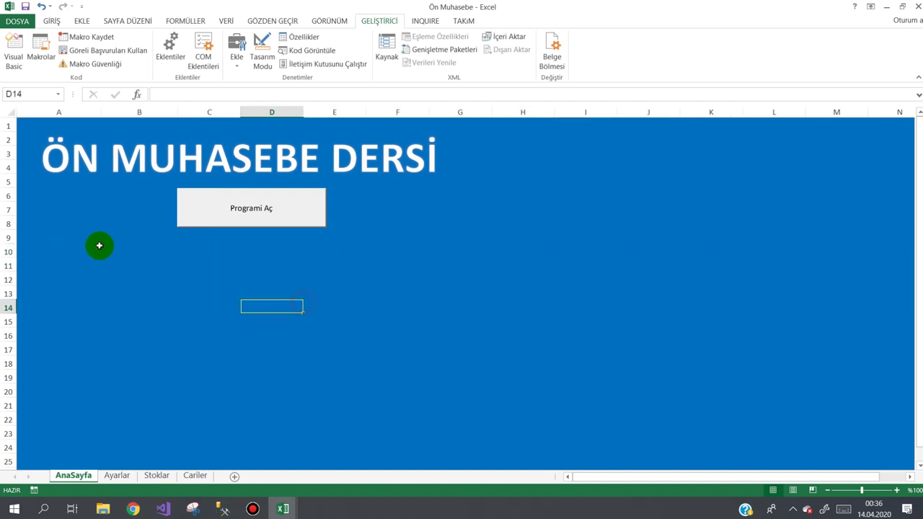
{"action": "left_click", "coordinate": [54, 249]}
{"action": "left_click", "coordinate": [180, 248]}
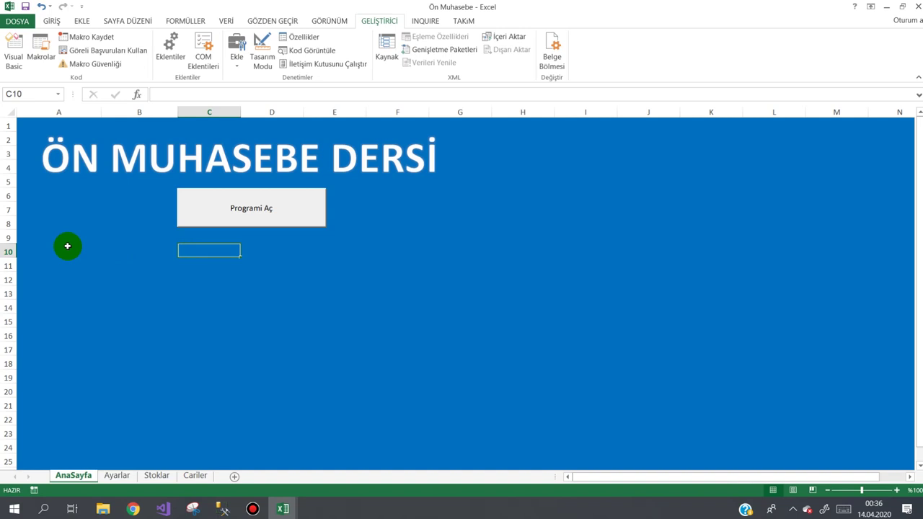
{"action": "left_click", "coordinate": [67, 247]}
{"action": "left_click", "coordinate": [64, 263]}
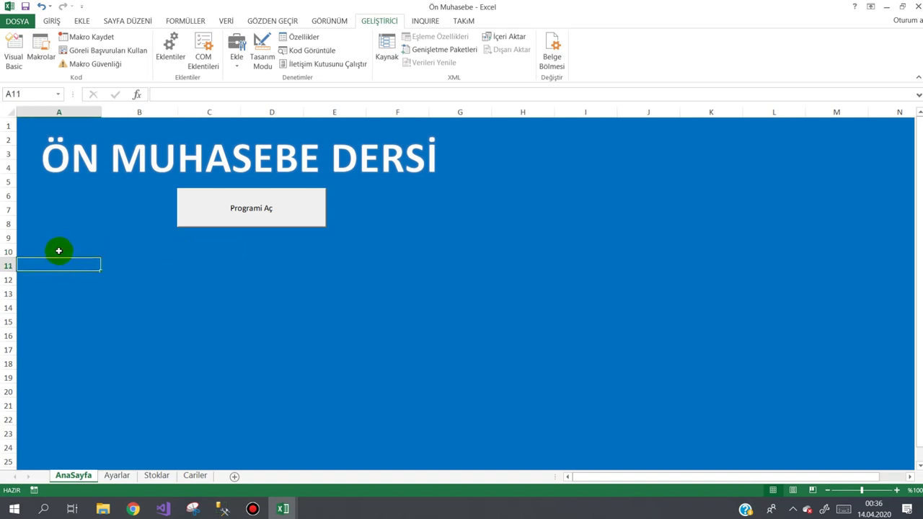
{"action": "left_click", "coordinate": [59, 250]}
{"action": "left_click", "coordinate": [252, 509]}
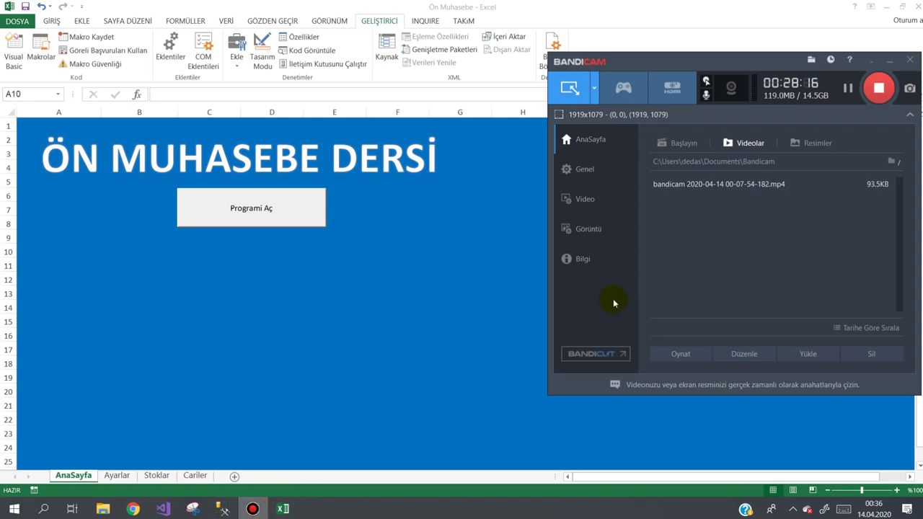